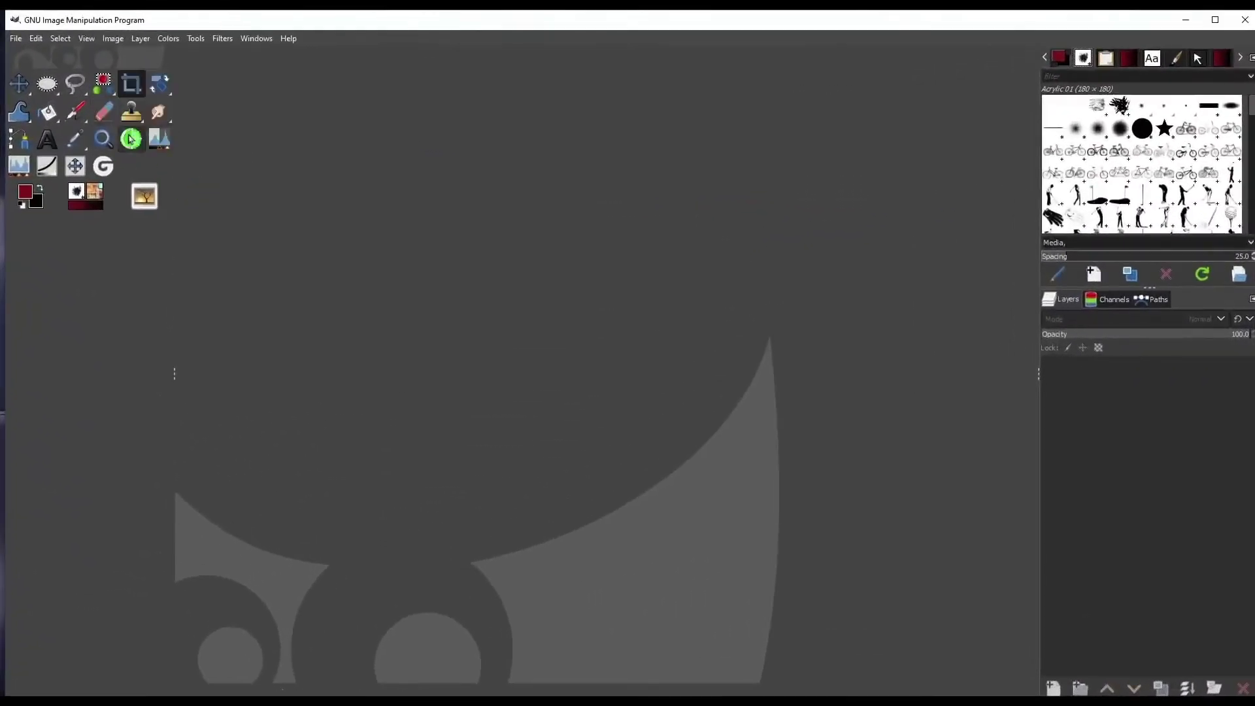
{"action": "left_click", "coordinate": [135, 152]}
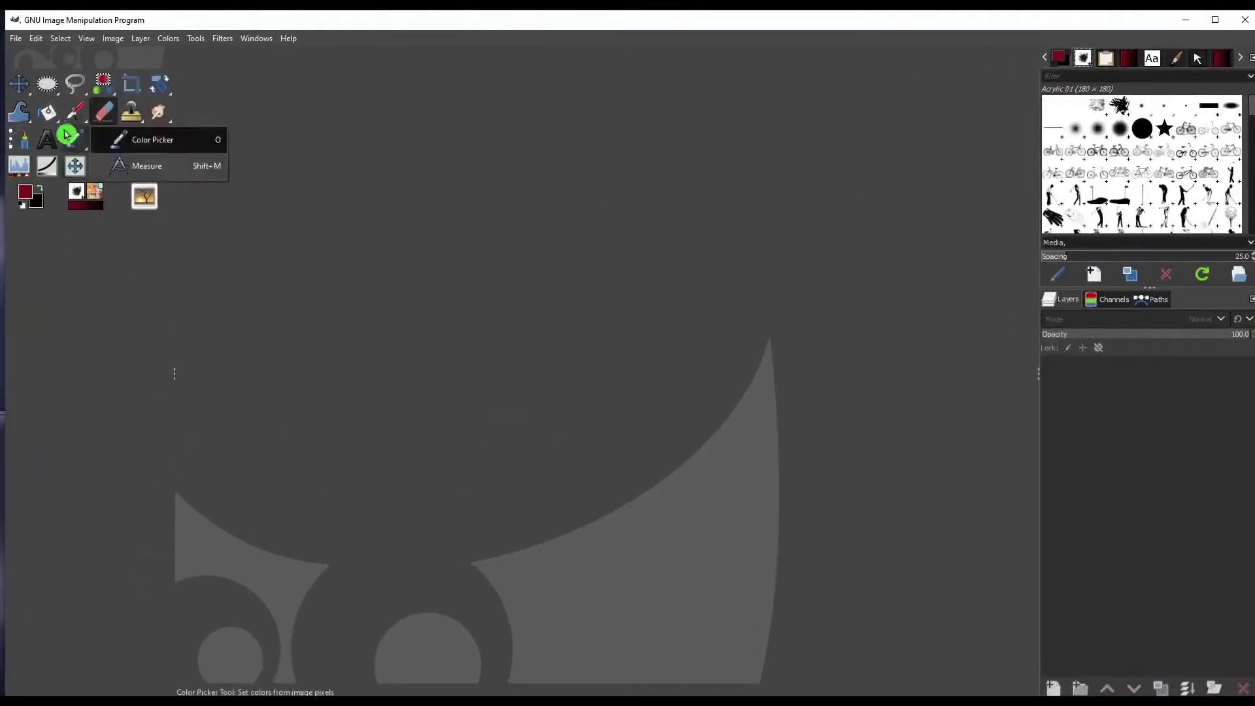
{"action": "left_click", "coordinate": [74, 116]}
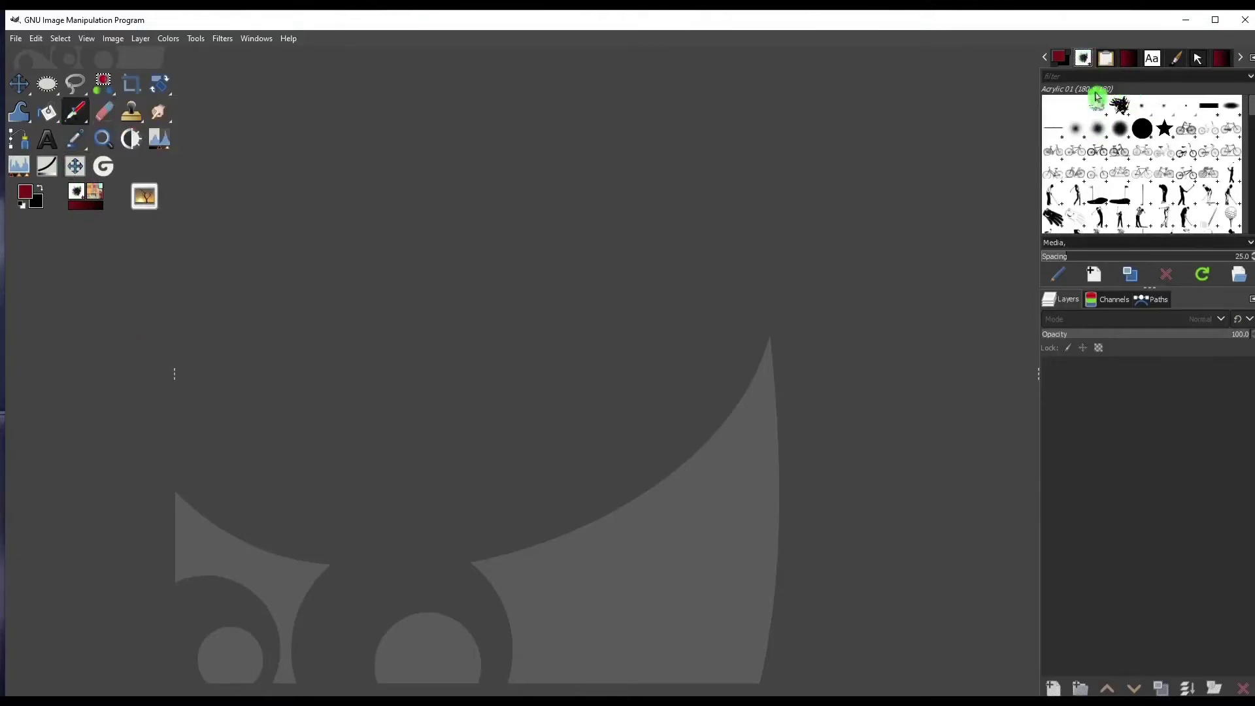
{"action": "left_click", "coordinate": [1172, 62]}
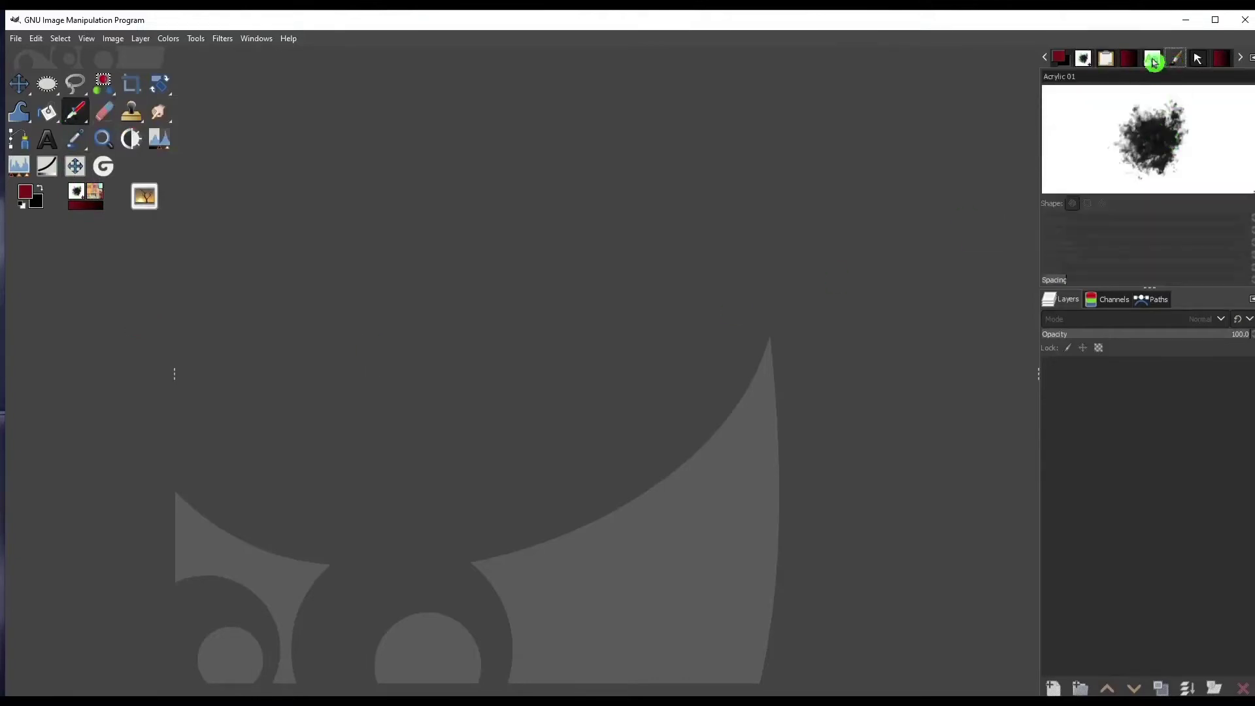
{"action": "left_click", "coordinate": [1152, 61]}
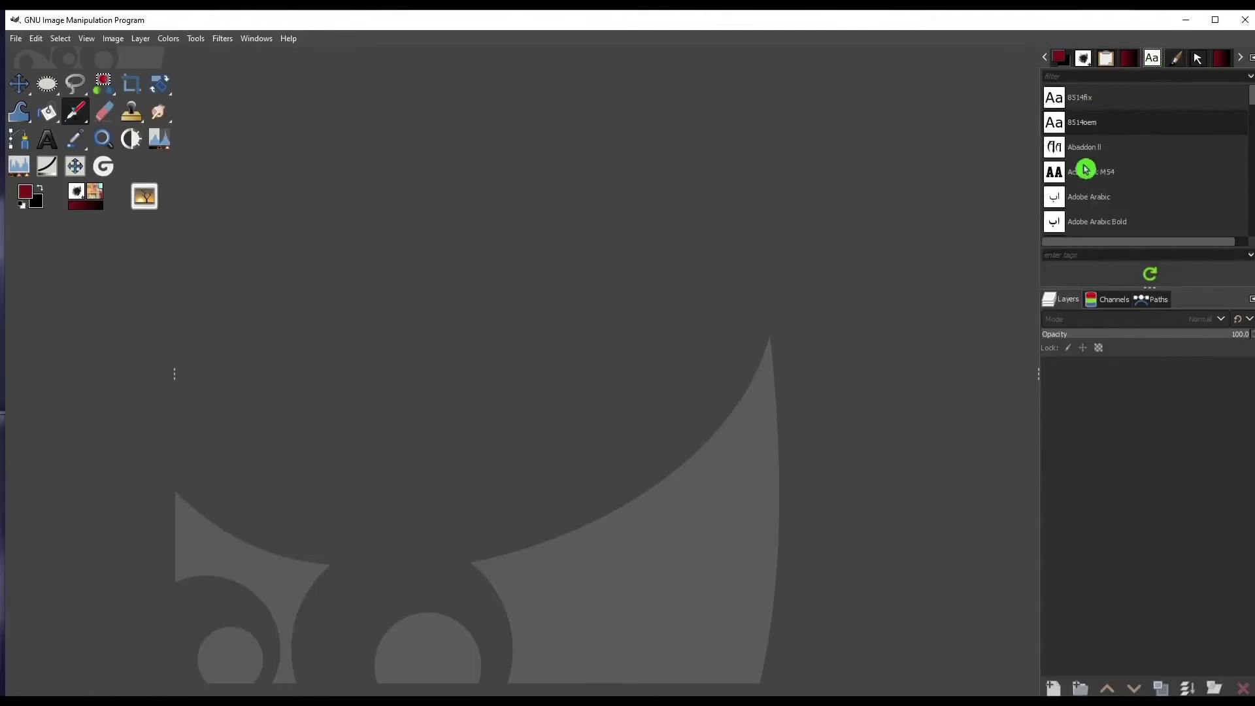
{"action": "left_click", "coordinate": [47, 140]}
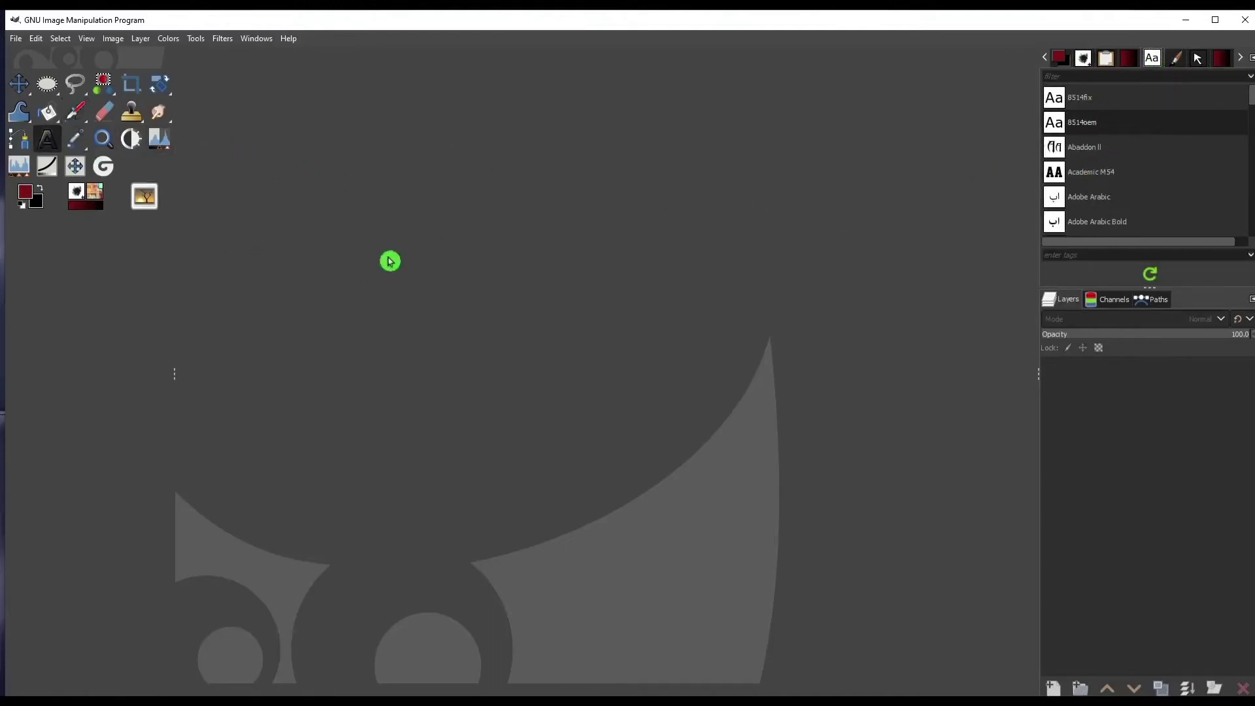
{"action": "scroll", "coordinate": [1243, 60], "scroll_direction": "down", "scroll_amount": 2}
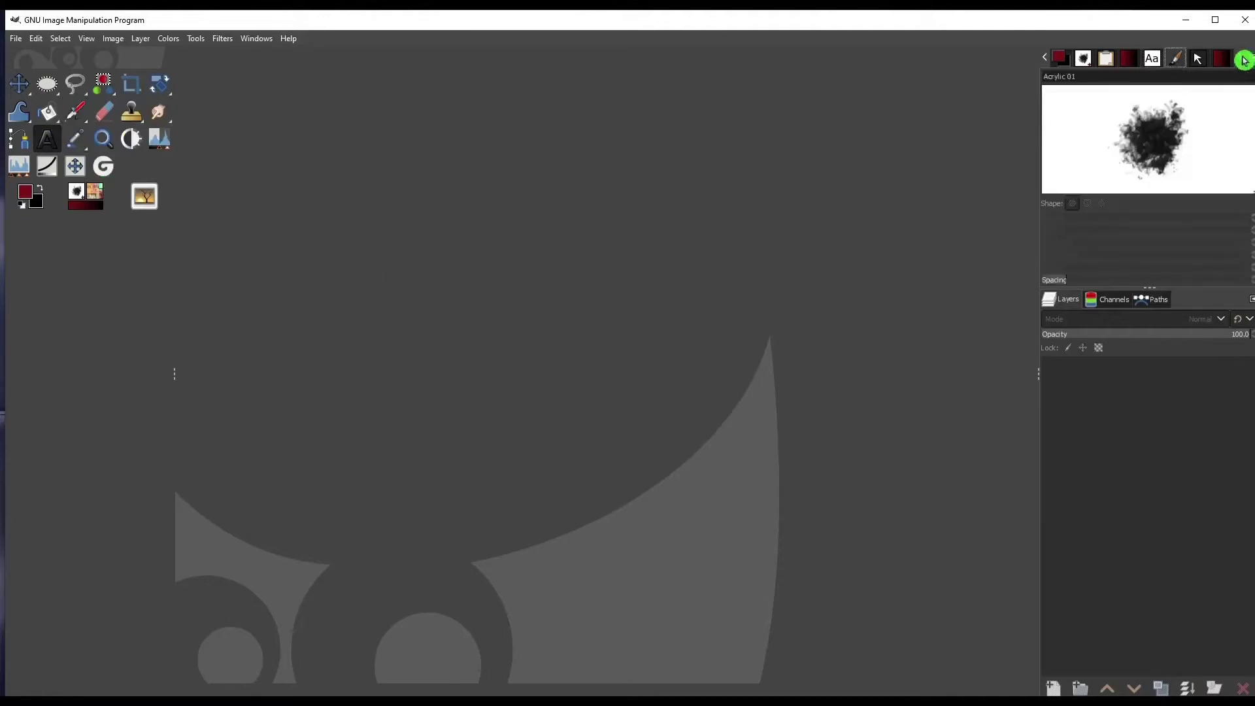
{"action": "scroll", "coordinate": [1243, 60], "scroll_direction": "down", "scroll_amount": 1}
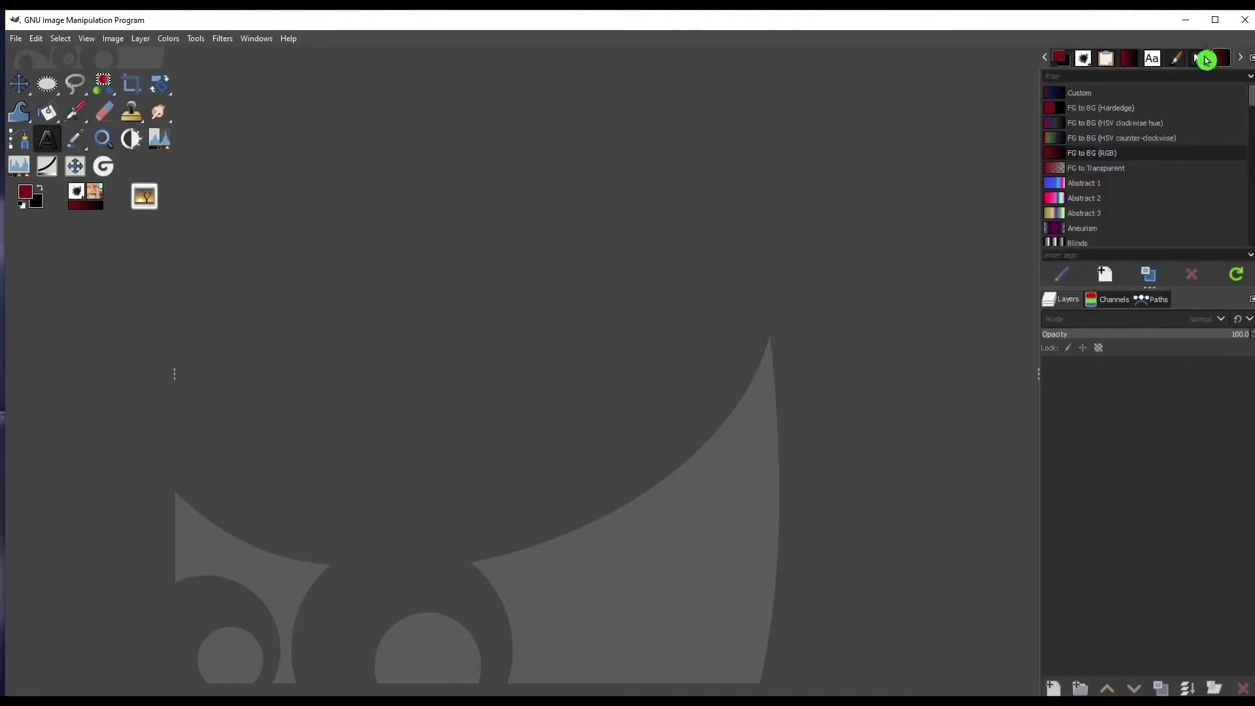
Step: Add a Tool Options tab and dock it beneath the toolbox
{"action": "right_click", "coordinate": [1246, 62]}
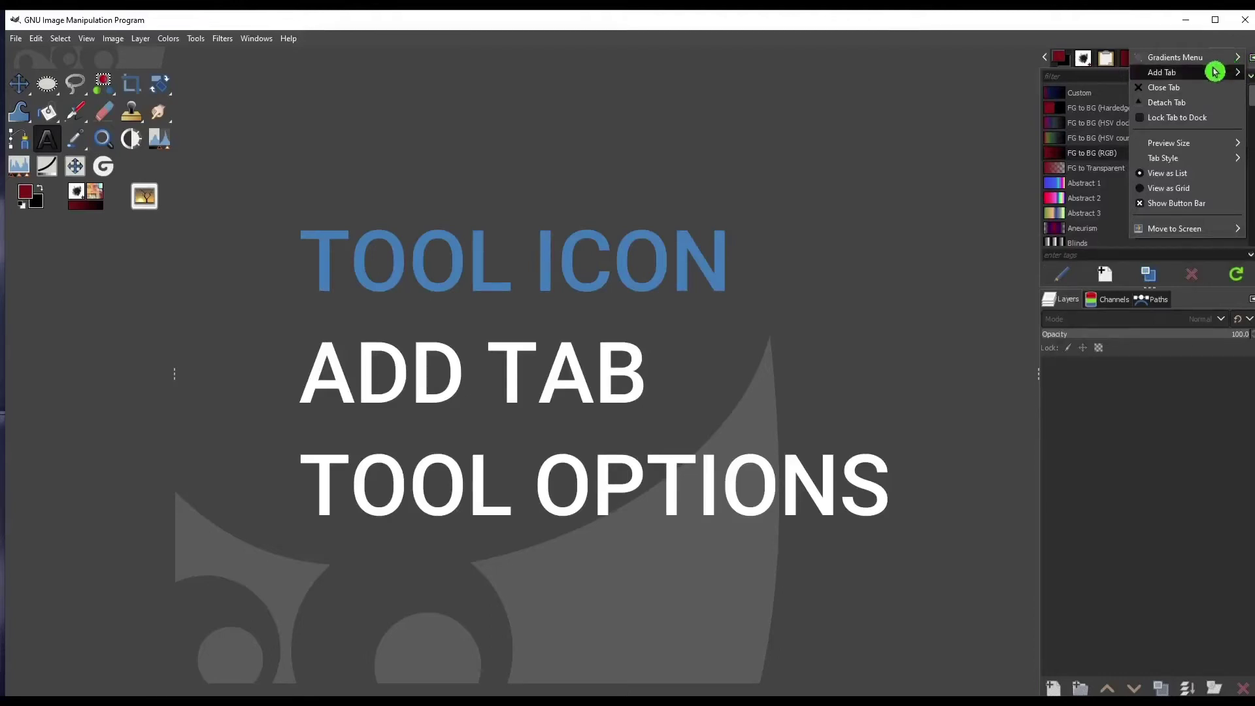
{"action": "mouse_move", "coordinate": [1214, 72]}
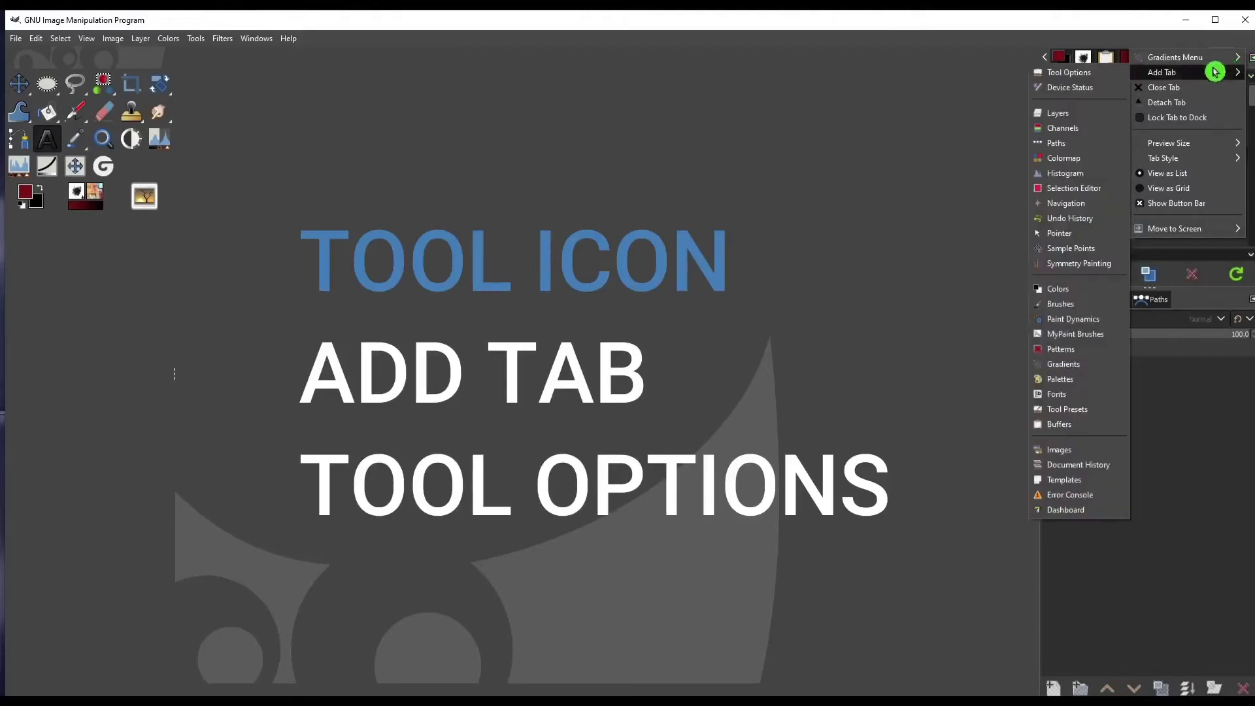
{"action": "left_click", "coordinate": [1074, 74]}
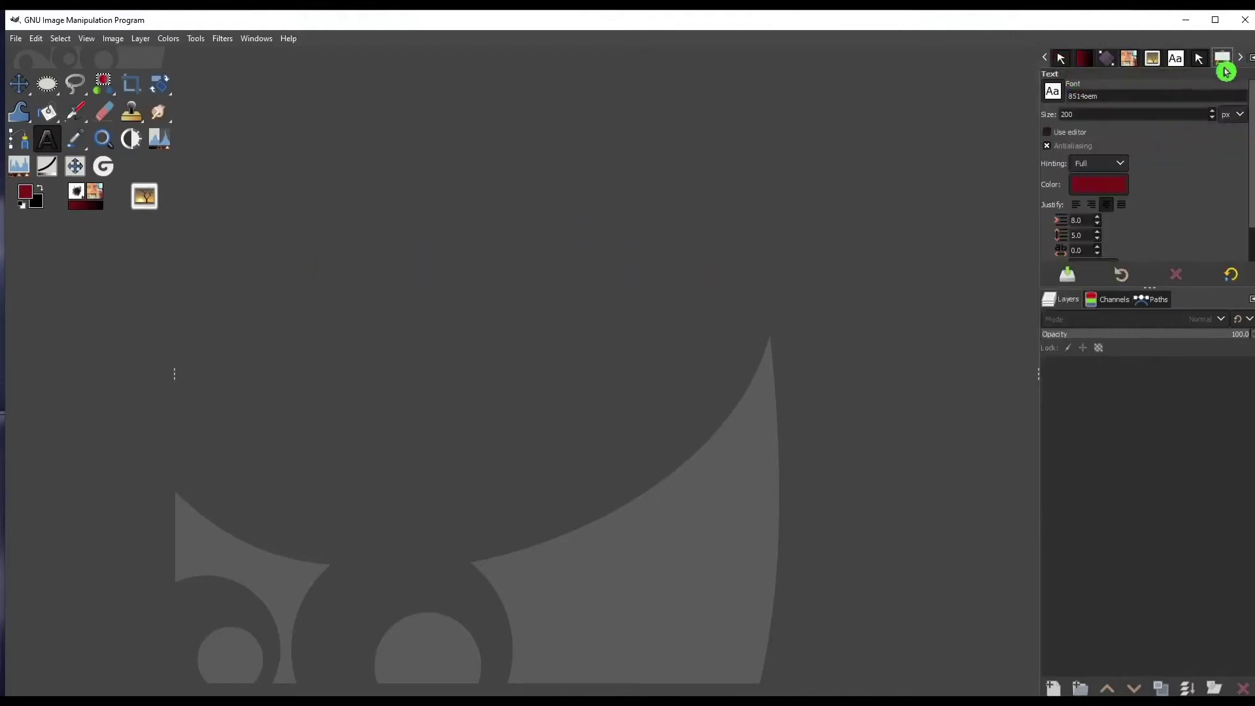
{"action": "left_click_drag", "start_coordinate": [1221, 59], "coordinate": [72, 395]}
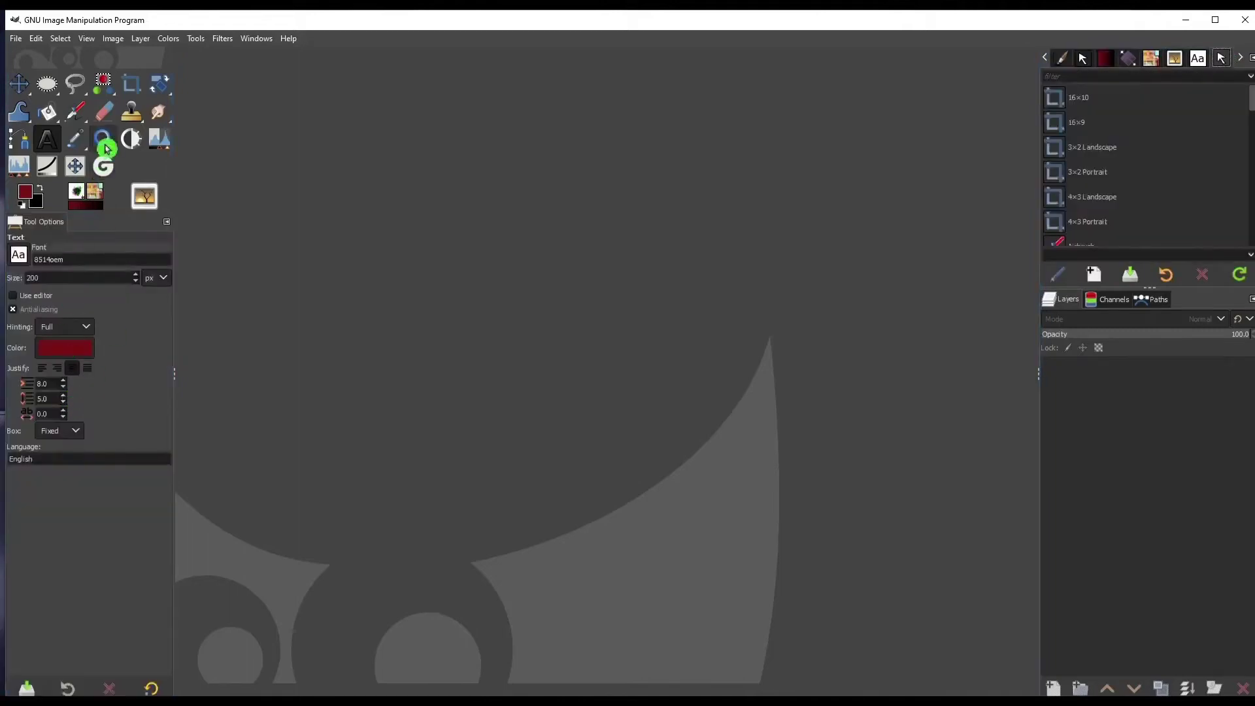
Step: Activate the Zoom tool and Fuzzy Select to check that the docked tool options follow the active tool
{"action": "left_click", "coordinate": [103, 141]}
{"action": "mouse_move", "coordinate": [108, 85]}
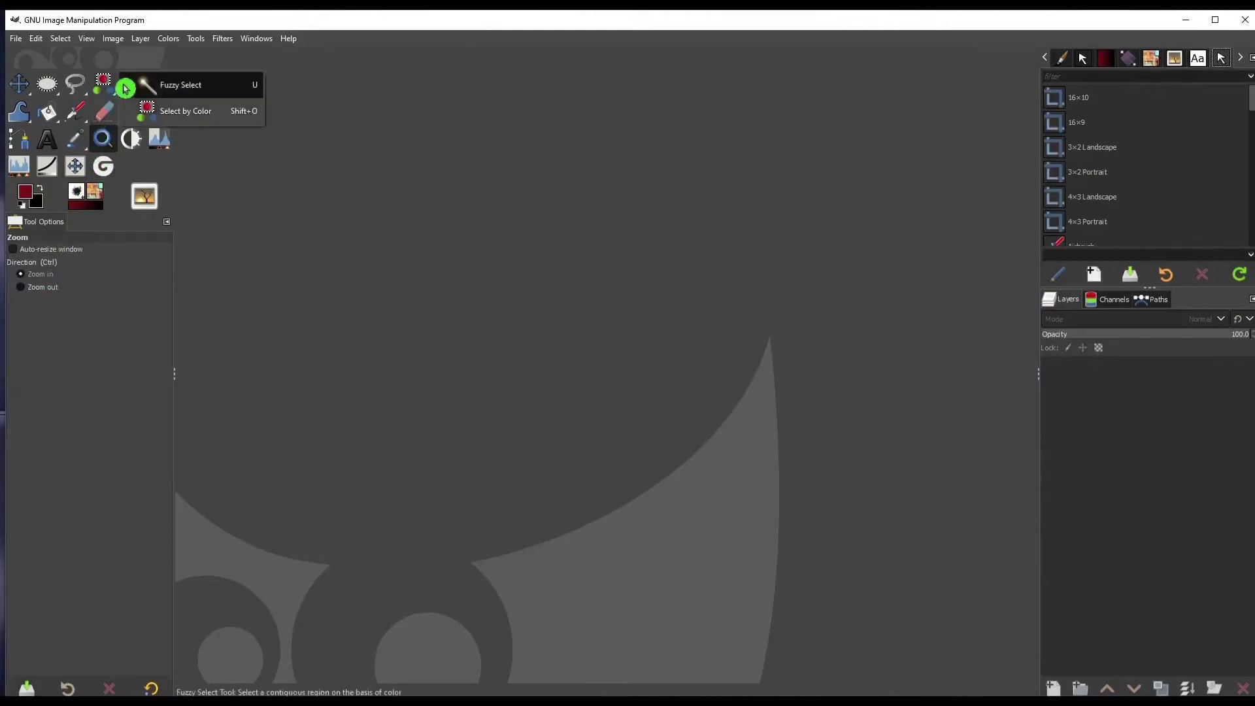
{"action": "left_click", "coordinate": [189, 87]}
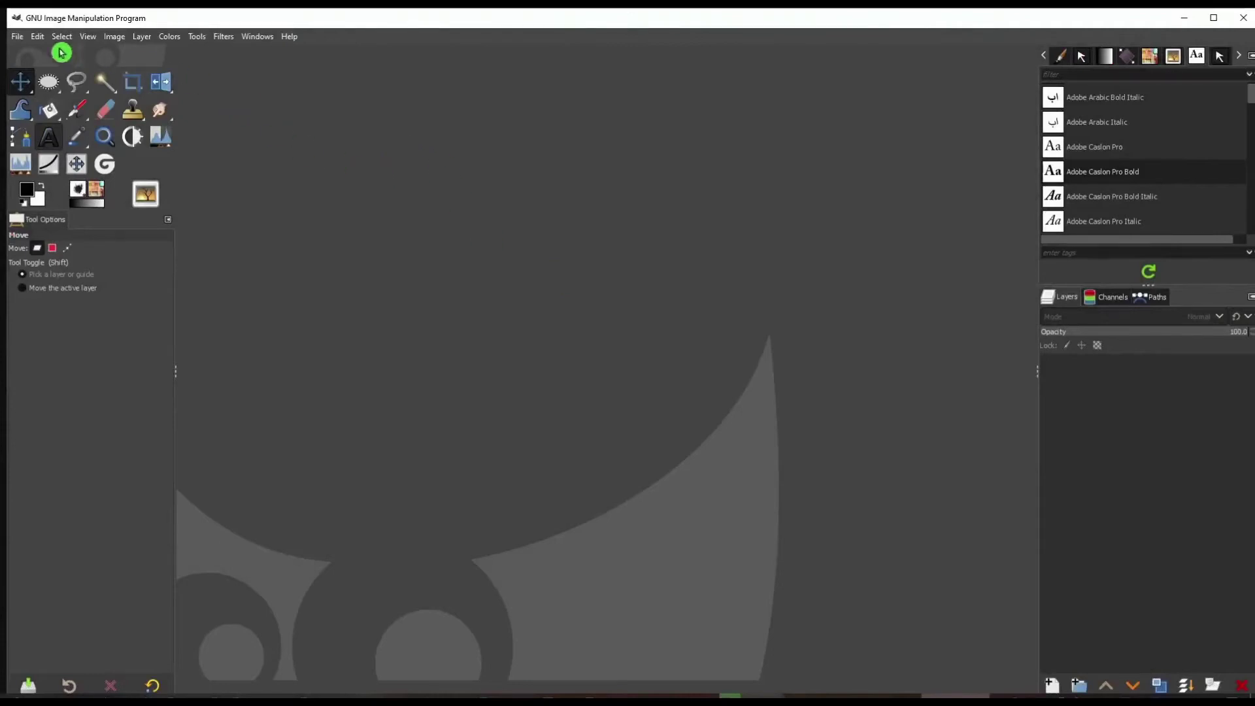
Step: Create a new 1920 × 1920 px RGB image at 300 pixels/in with a white fill
{"action": "left_click", "coordinate": [18, 37]}
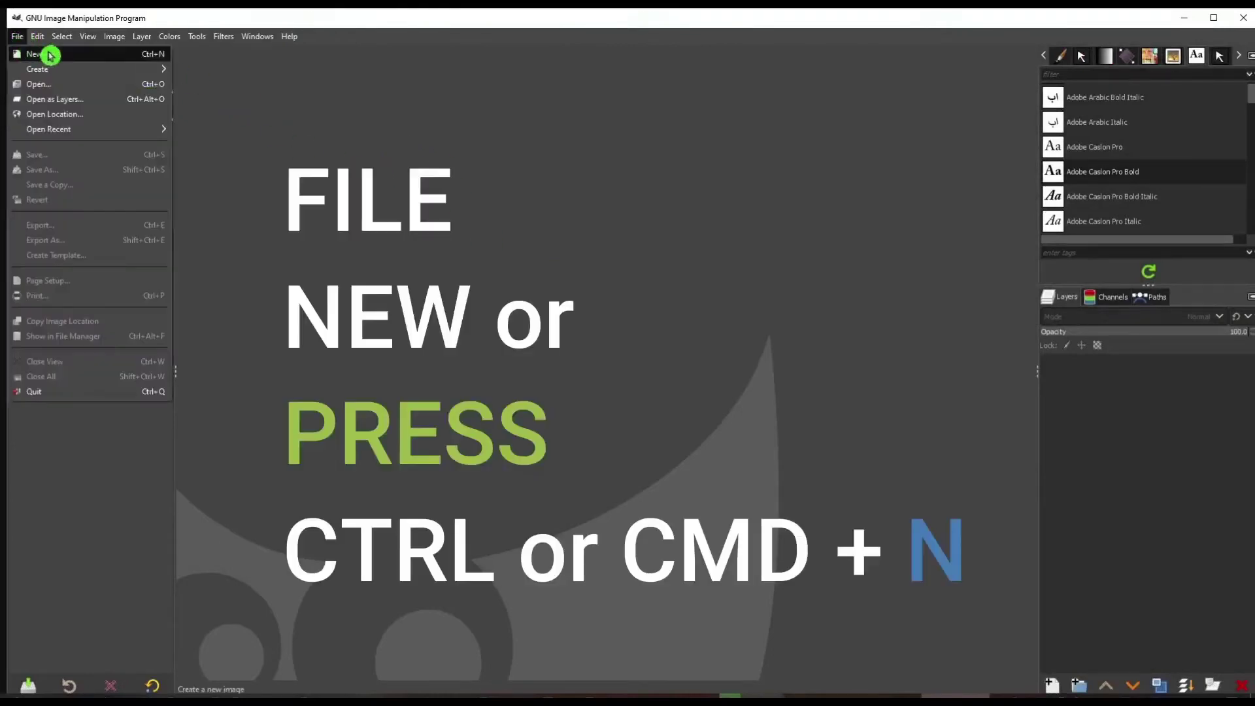
{"action": "left_click", "coordinate": [158, 58]}
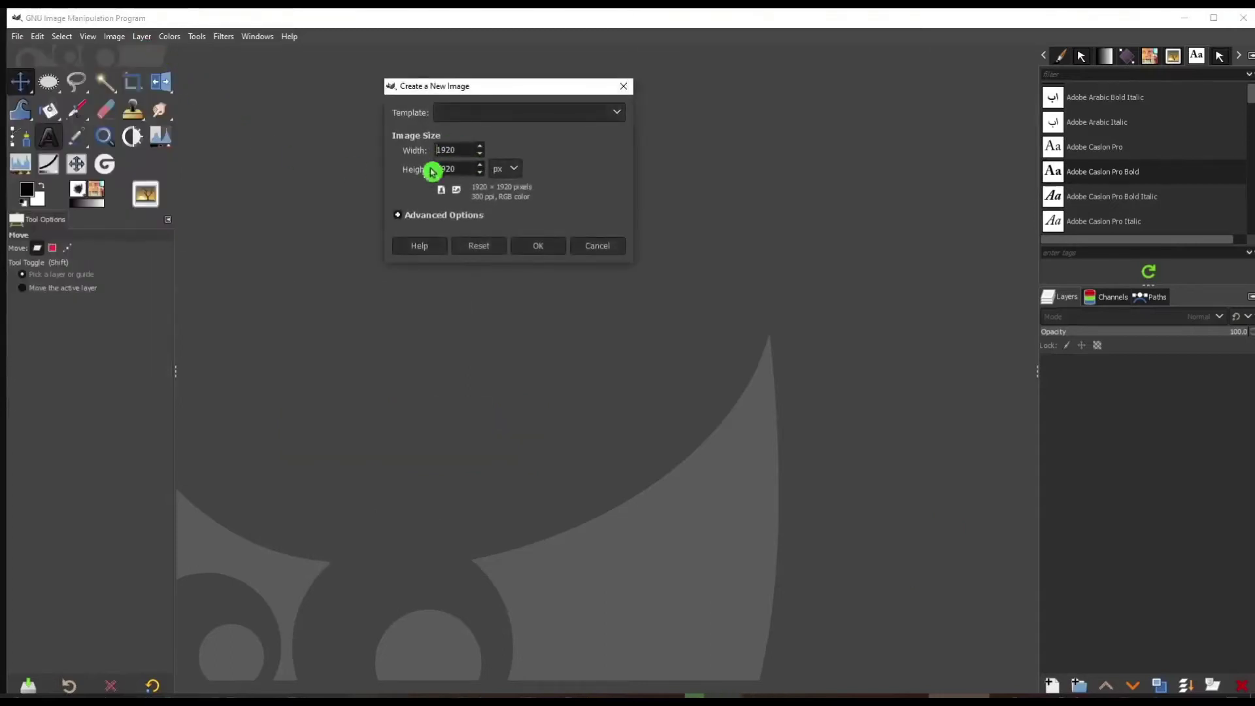
{"action": "left_click", "coordinate": [442, 219]}
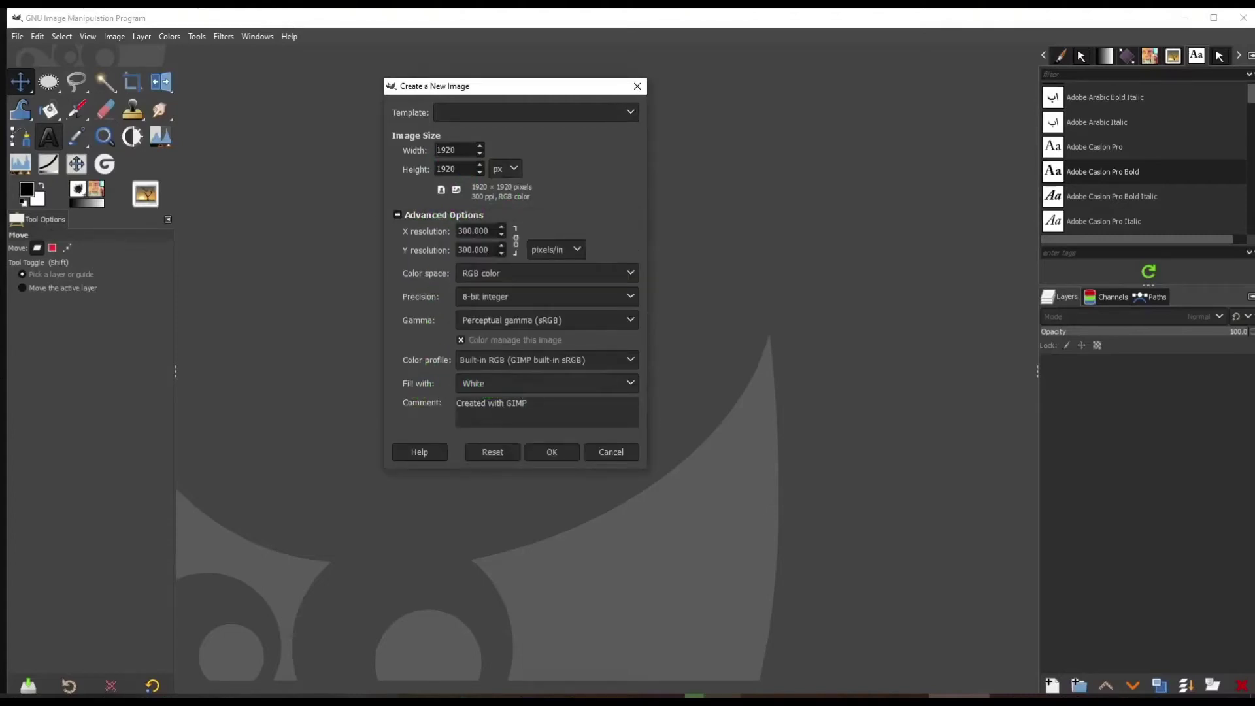
{"action": "left_click", "coordinate": [556, 456]}
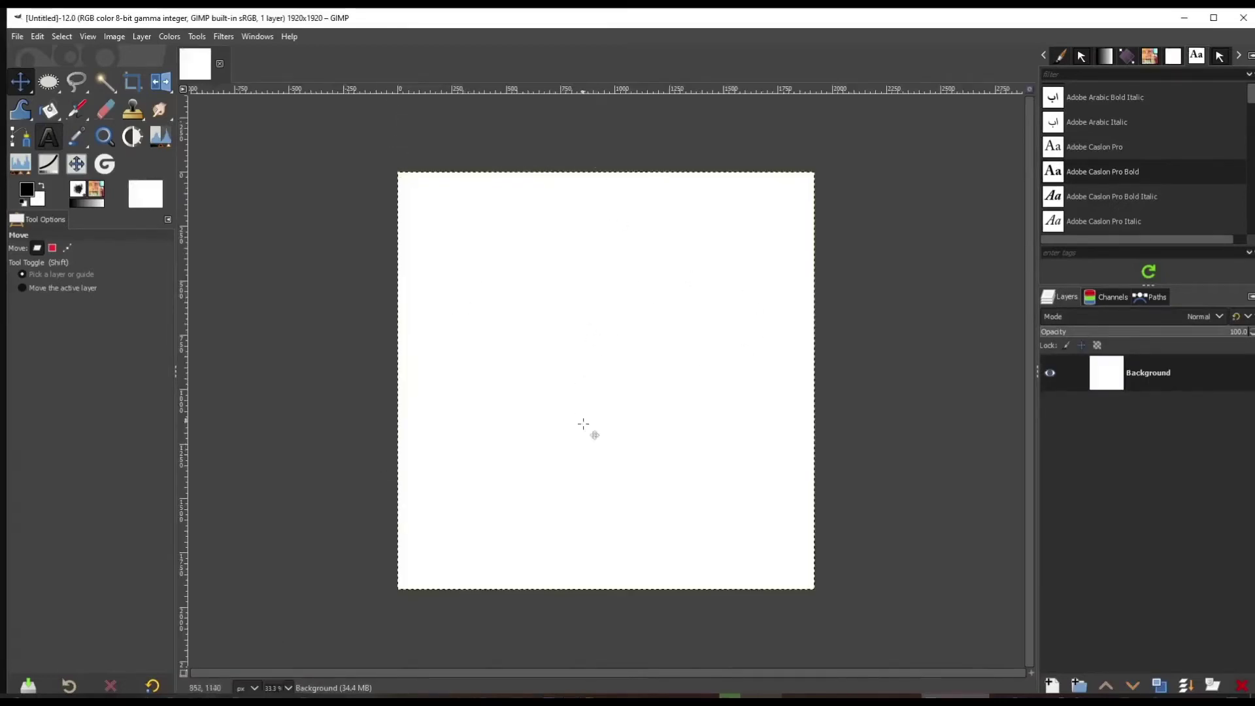
Step: Add a vertical guide at 50% of the image width
{"action": "left_click", "coordinate": [111, 37]}
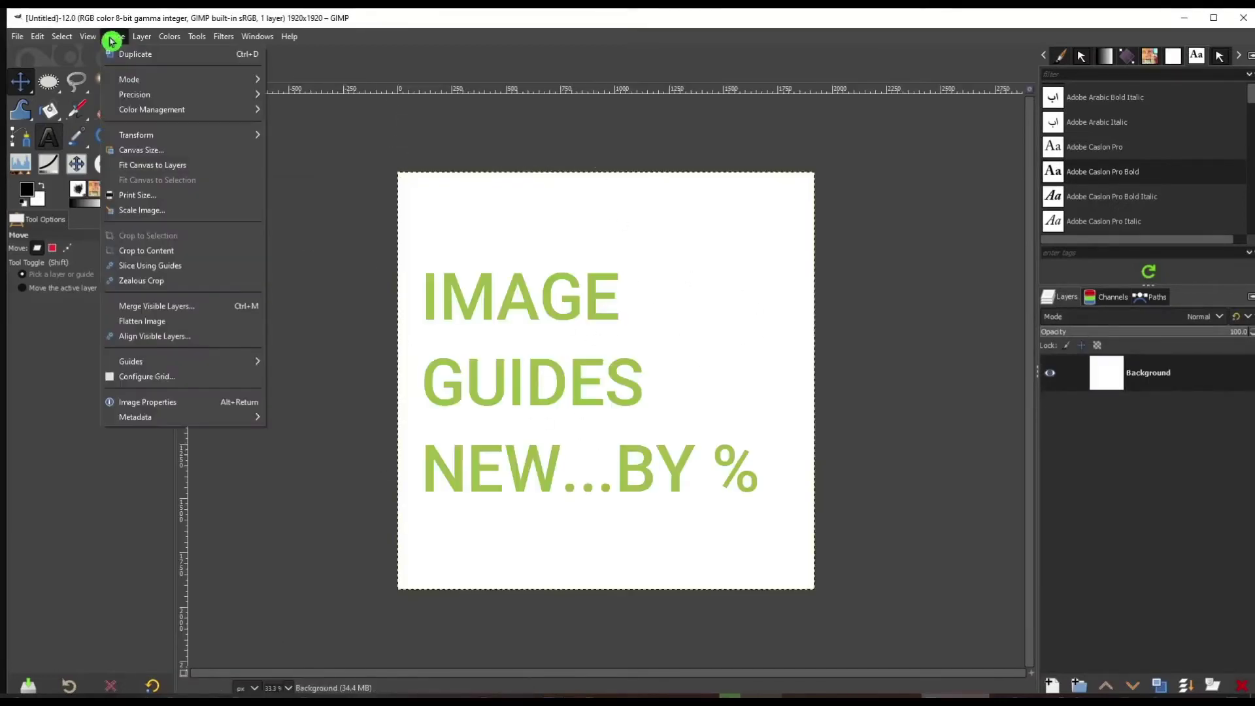
{"action": "mouse_move", "coordinate": [190, 361]}
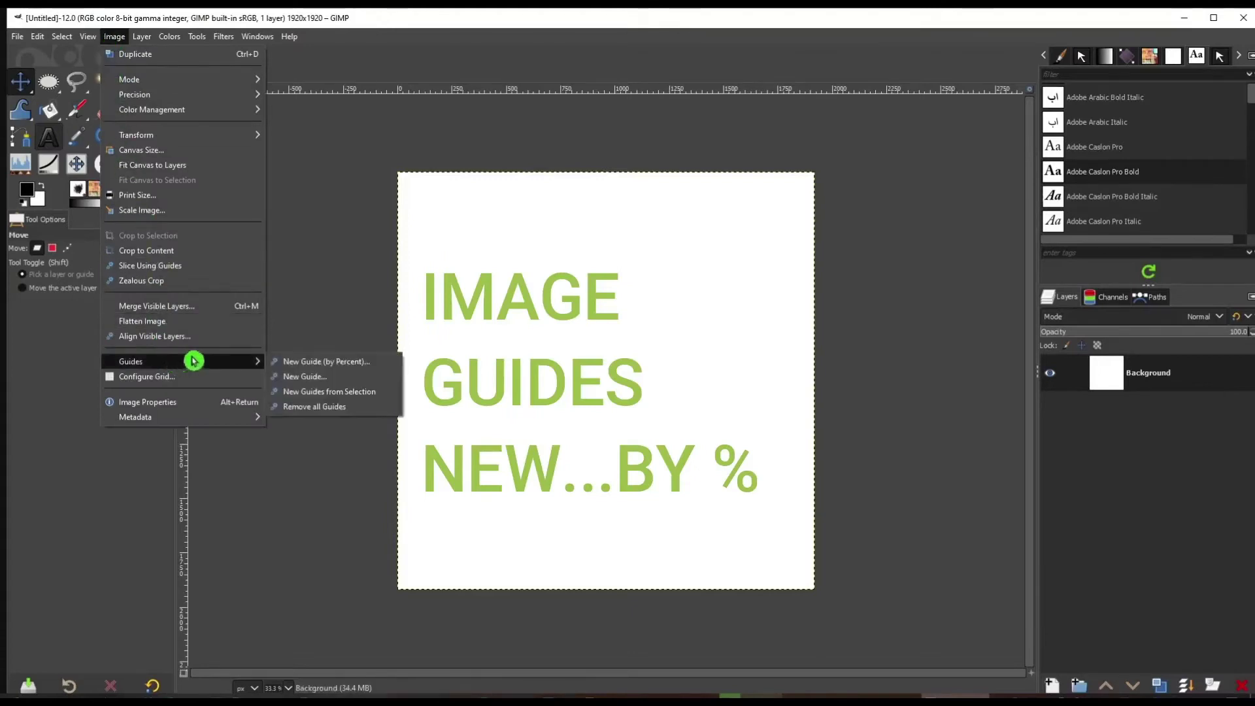
{"action": "left_click", "coordinate": [389, 364]}
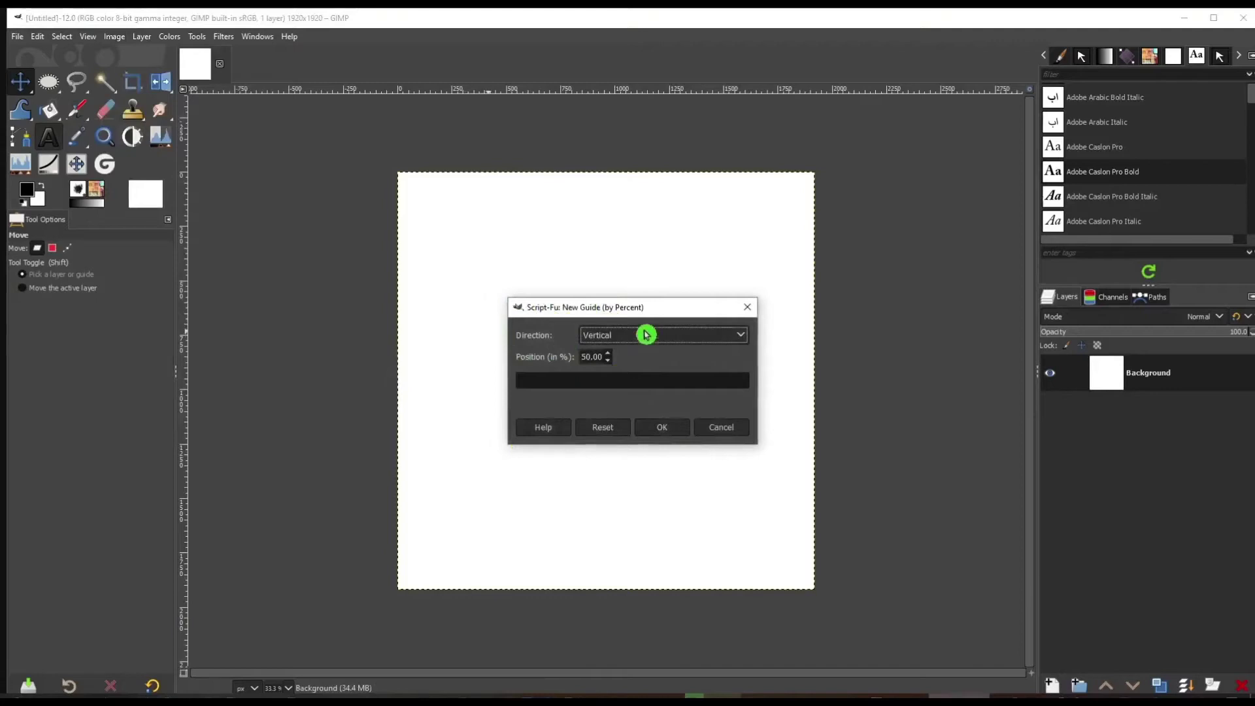
{"action": "left_click", "coordinate": [661, 427]}
Step: Add a horizontal guide at 50% of the image height
{"action": "left_click", "coordinate": [114, 36]}
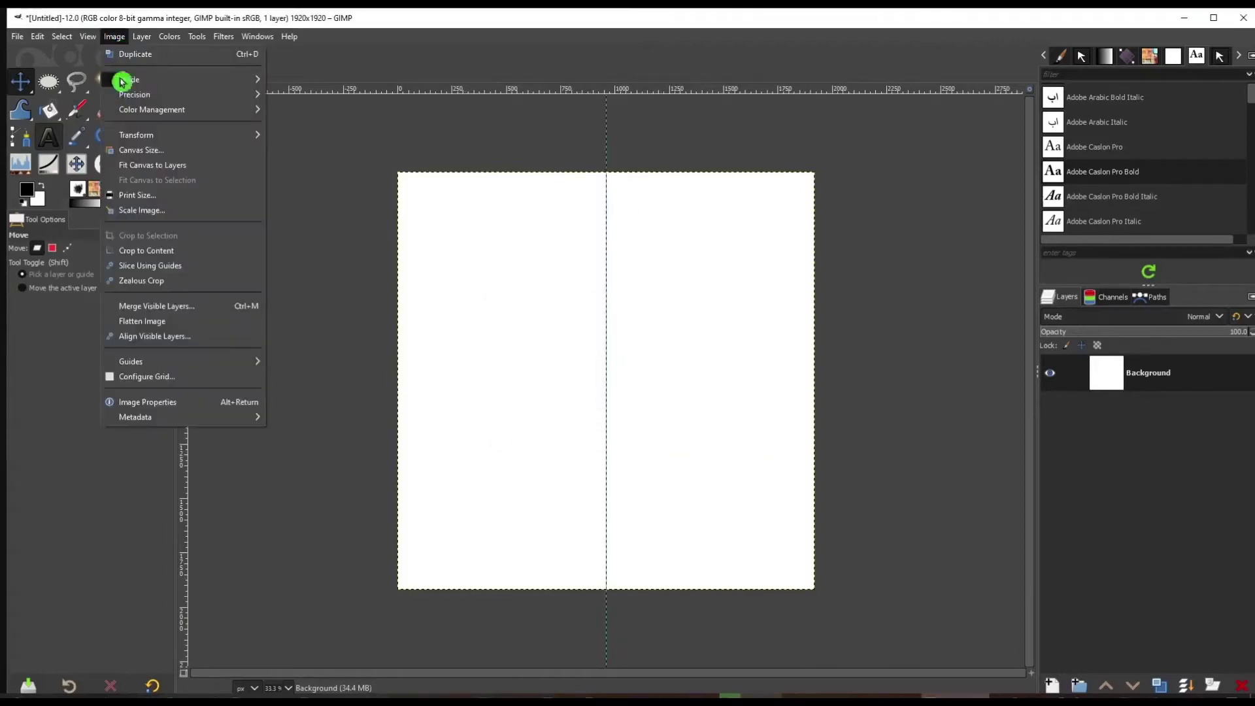
{"action": "left_click", "coordinate": [680, 338]}
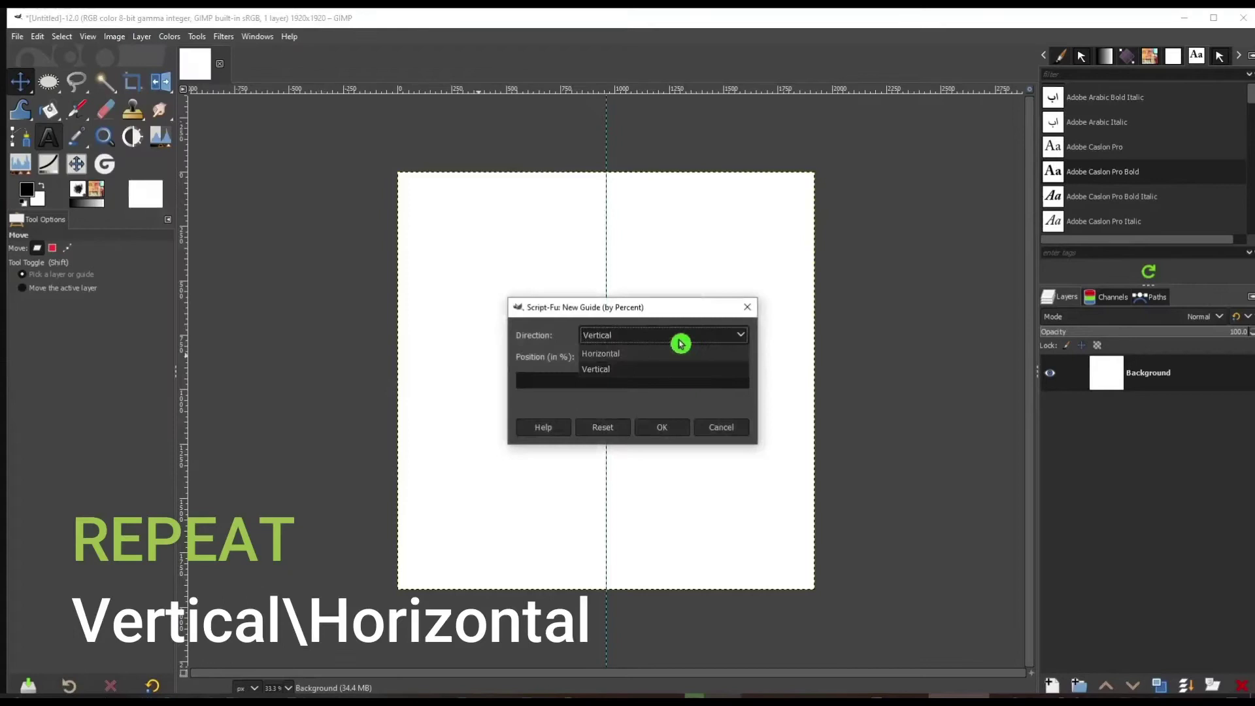
{"action": "left_click", "coordinate": [673, 353]}
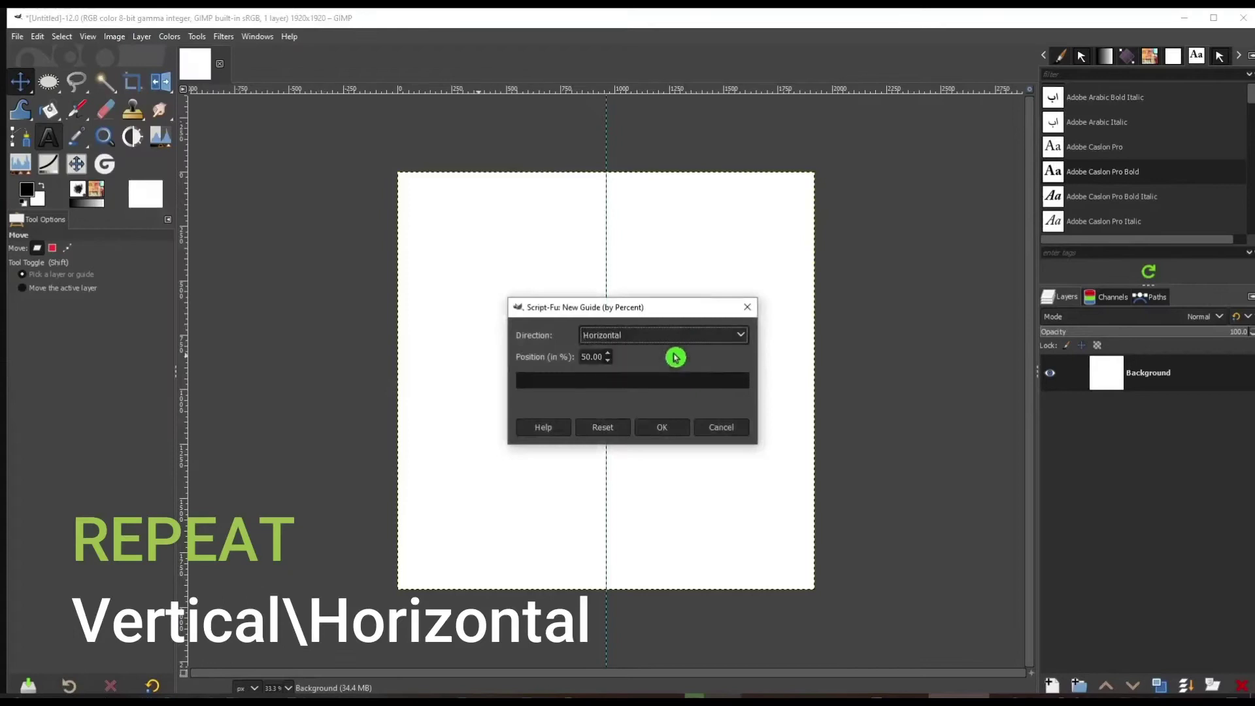
{"action": "left_click", "coordinate": [661, 427]}
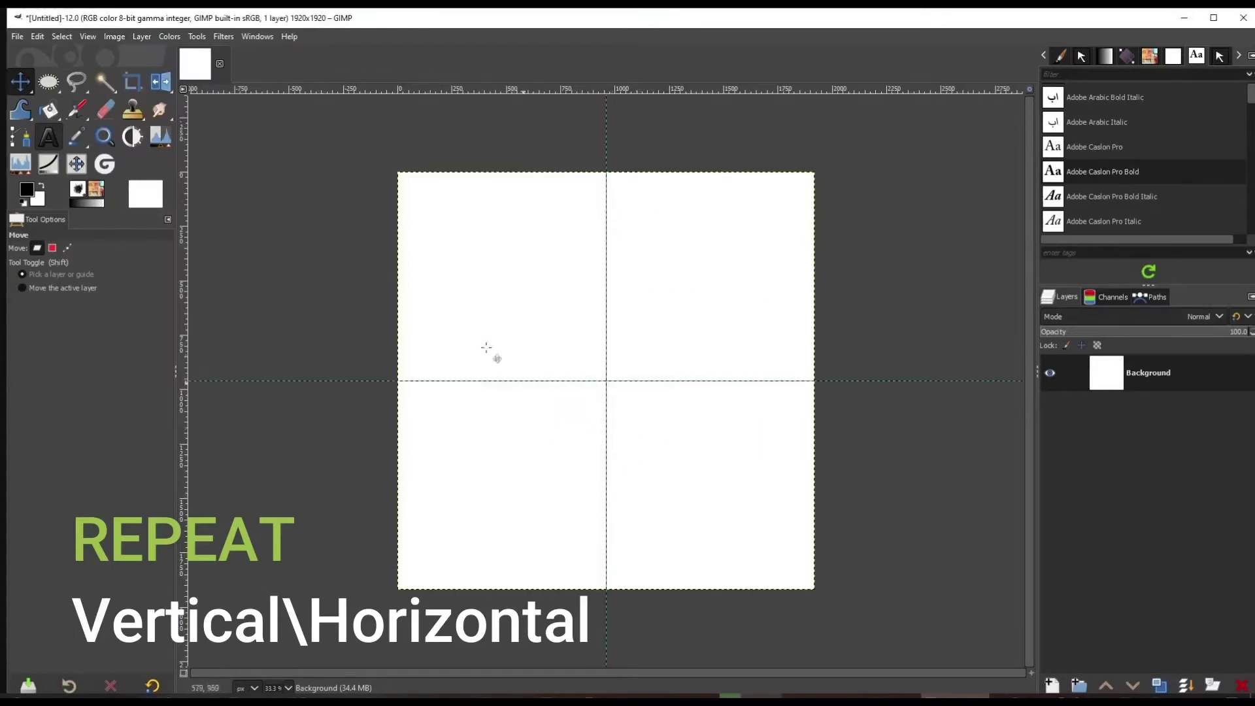
Step: Check that Snap to Grid is on, and draw a circular selection about 1220 px across, centred on the guide intersection
{"action": "left_click", "coordinate": [88, 36]}
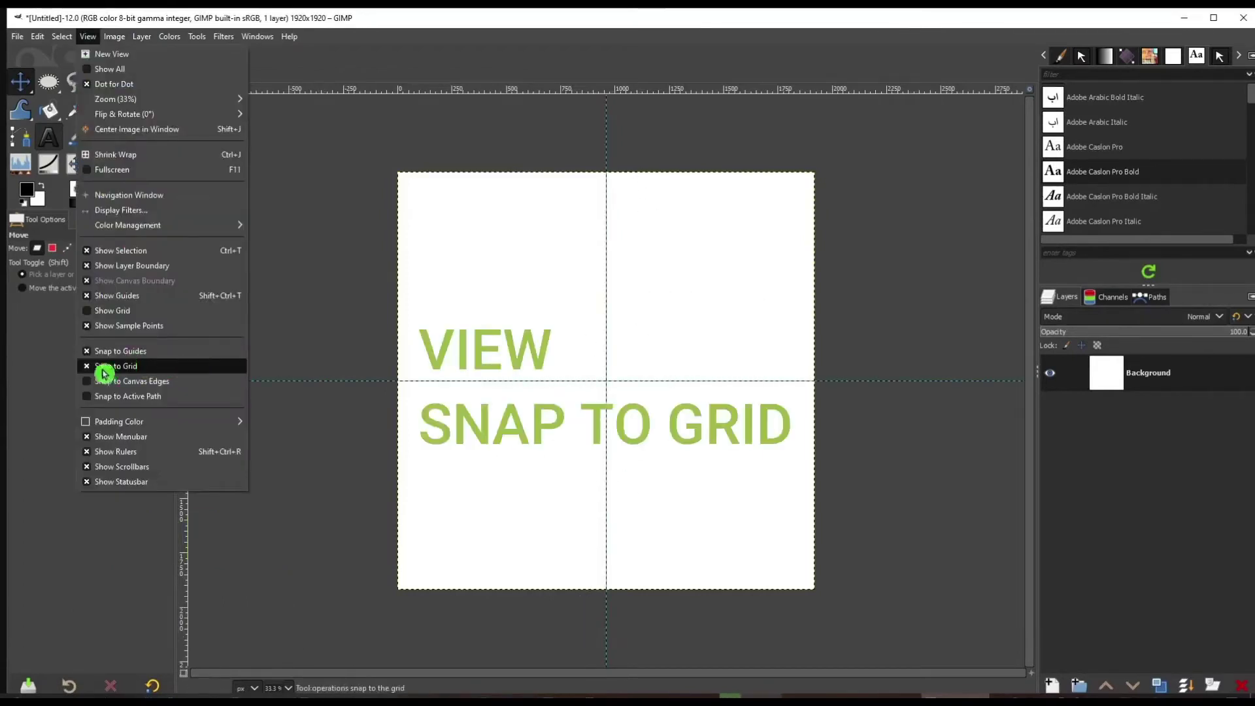
{"action": "left_click", "coordinate": [667, 286]}
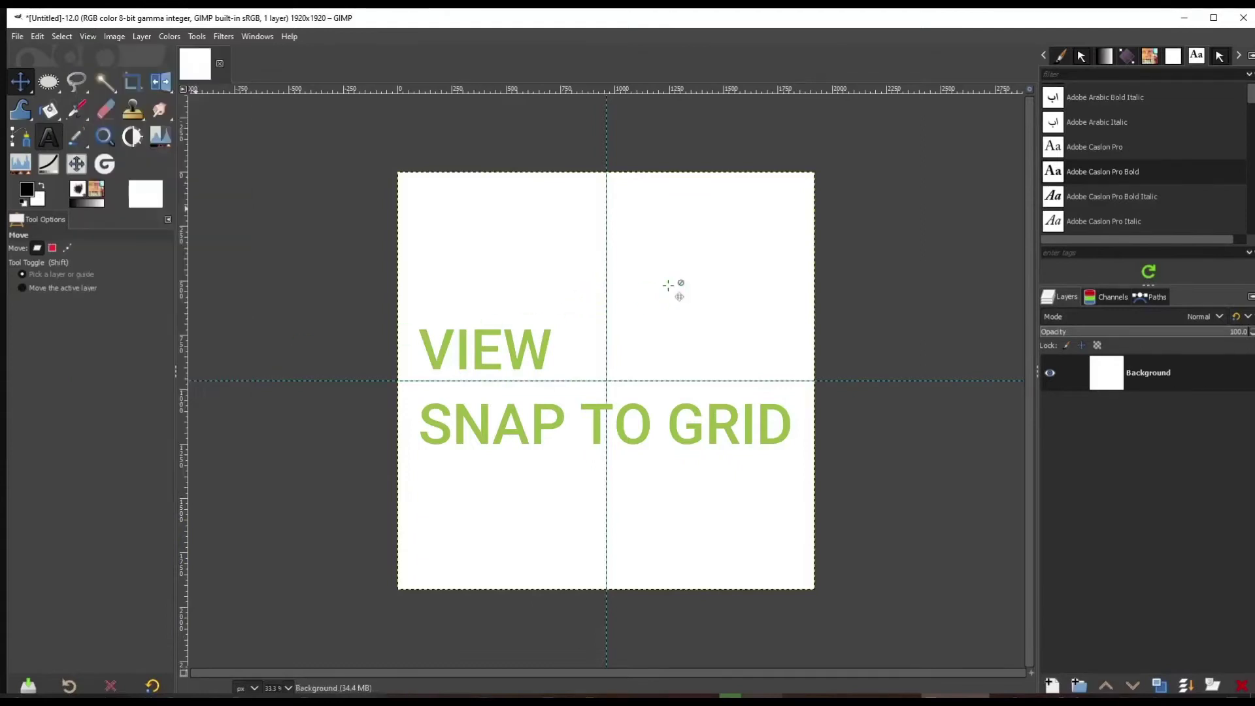
{"action": "left_click_drag", "start_coordinate": [49, 83], "coordinate": [138, 116]}
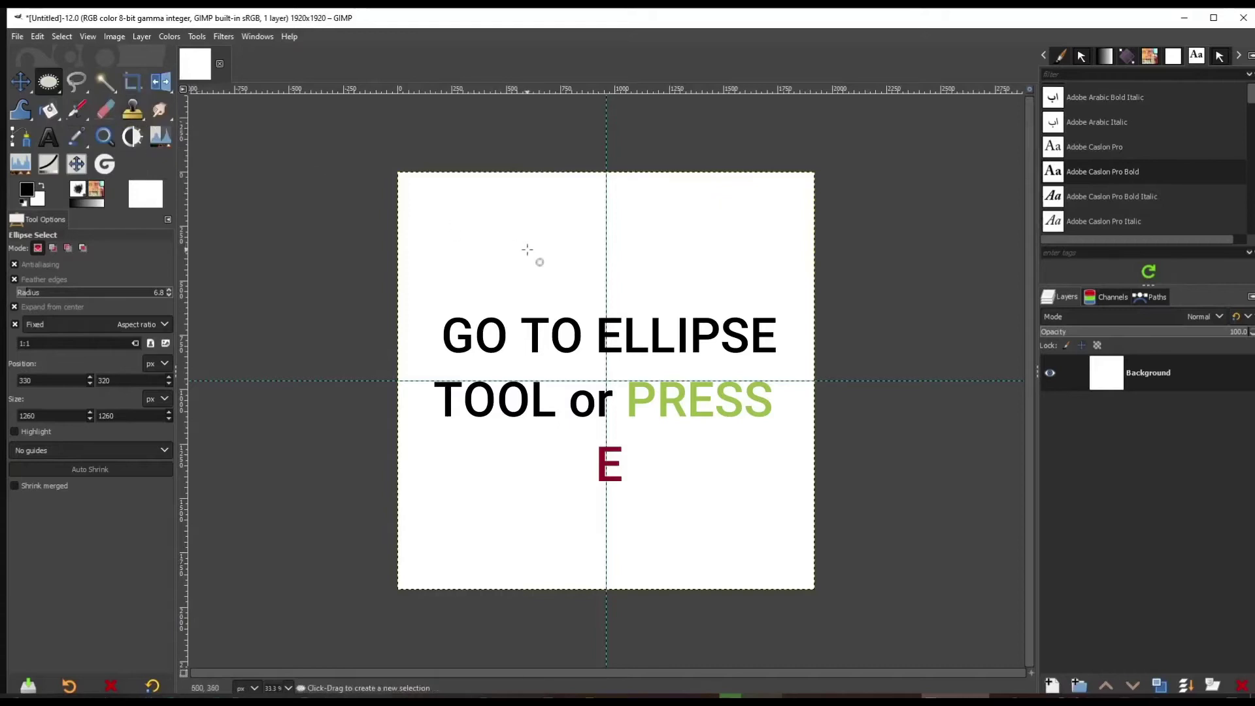
{"action": "key", "text": "shift"}
{"action": "left_click_drag", "start_coordinate": [513, 252], "coordinate": [588, 388]}
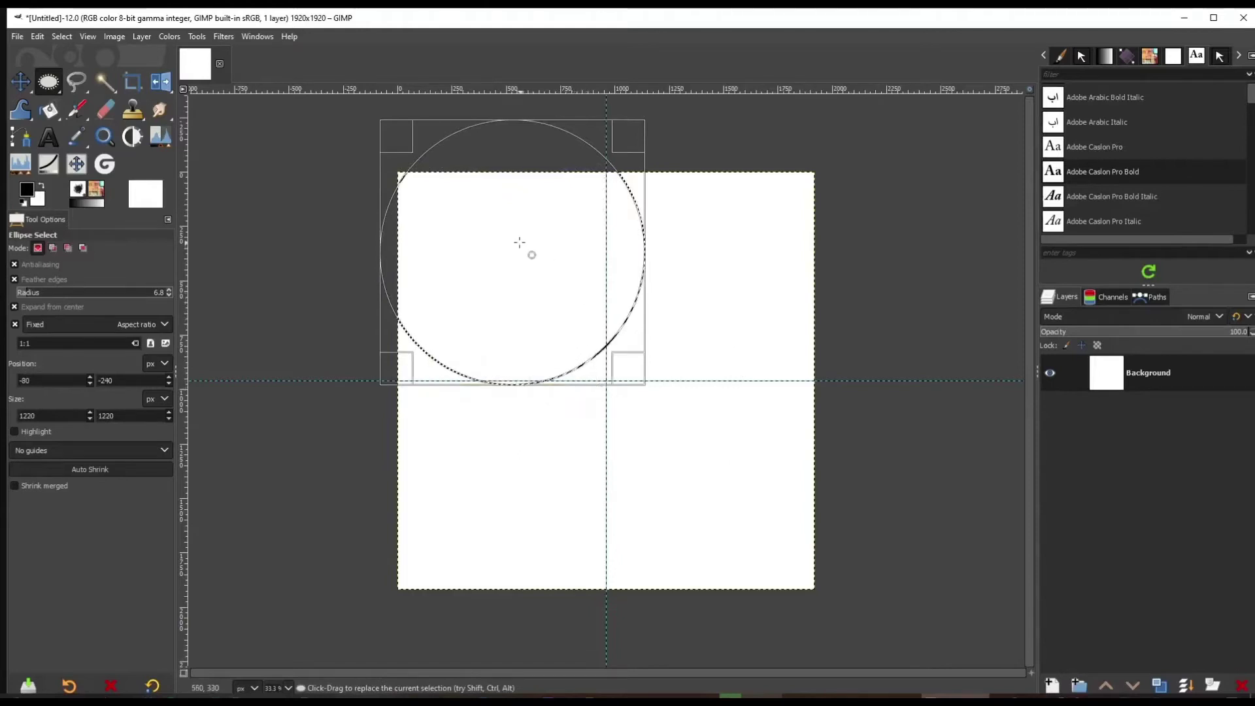
{"action": "left_click_drag", "start_coordinate": [506, 244], "coordinate": [601, 372]}
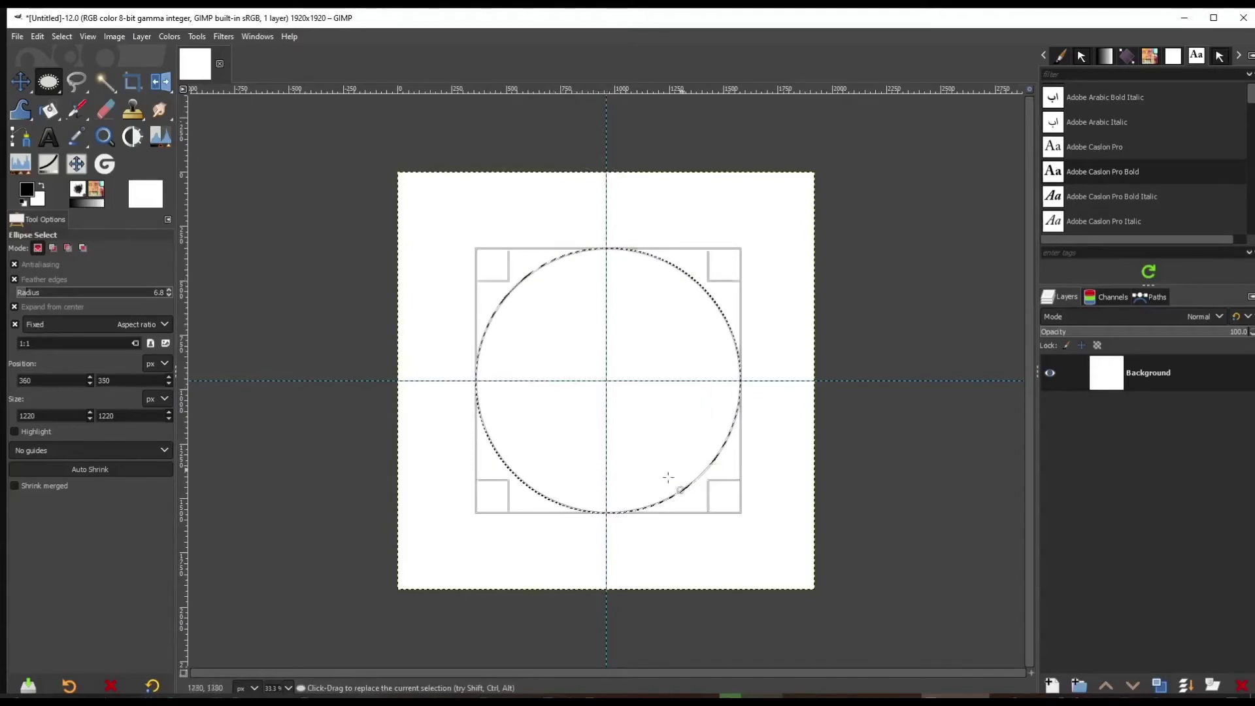
Step: Convert the circular selection to a path and clear the selection
{"action": "left_click", "coordinate": [63, 38]}
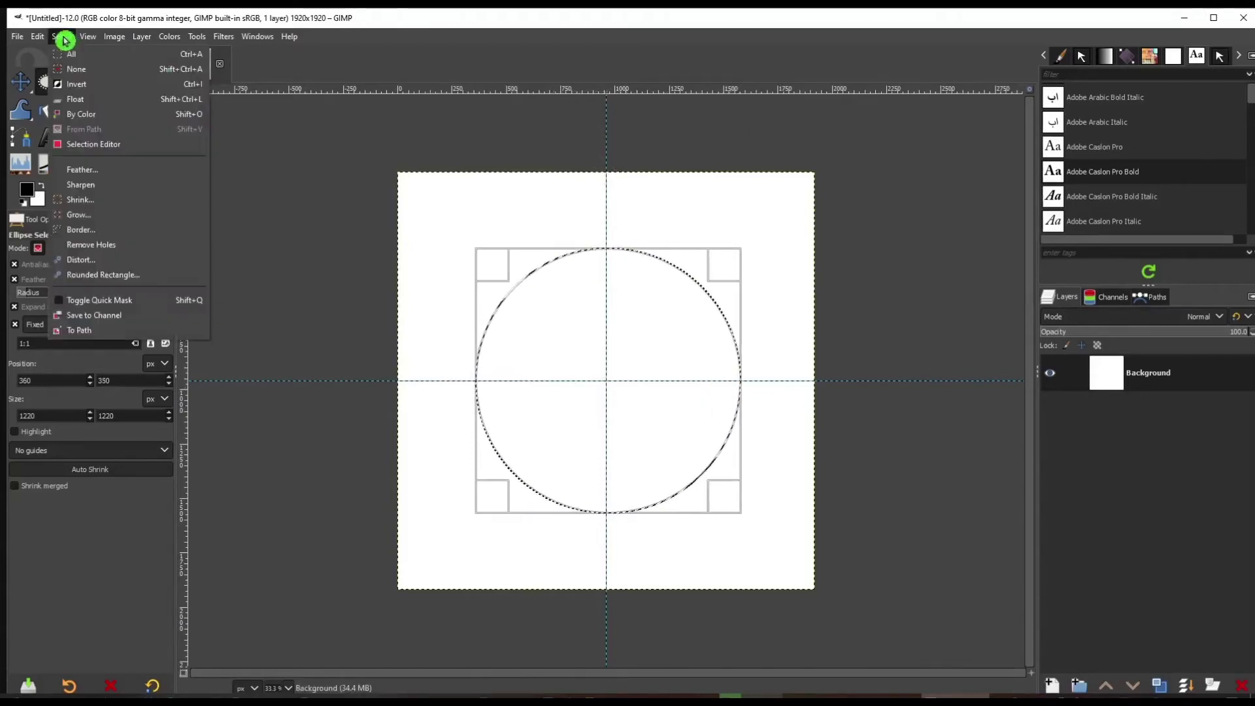
{"action": "left_click", "coordinate": [161, 329]}
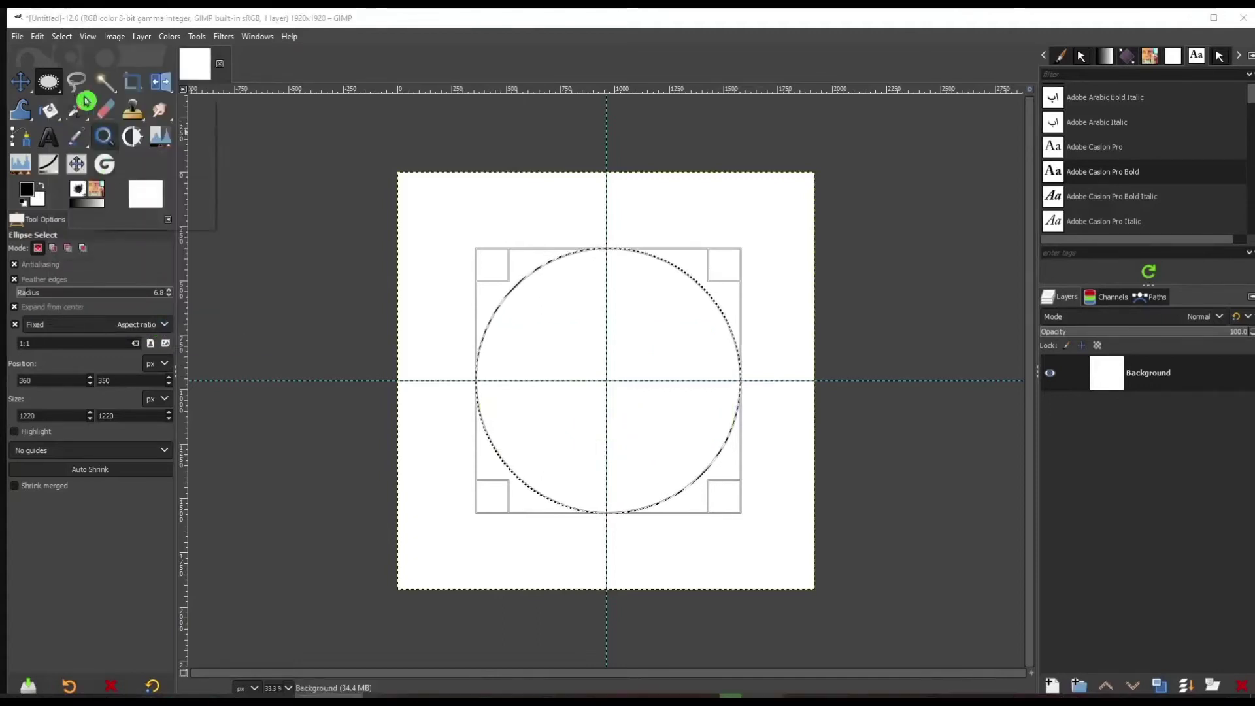
{"action": "left_click", "coordinate": [62, 37]}
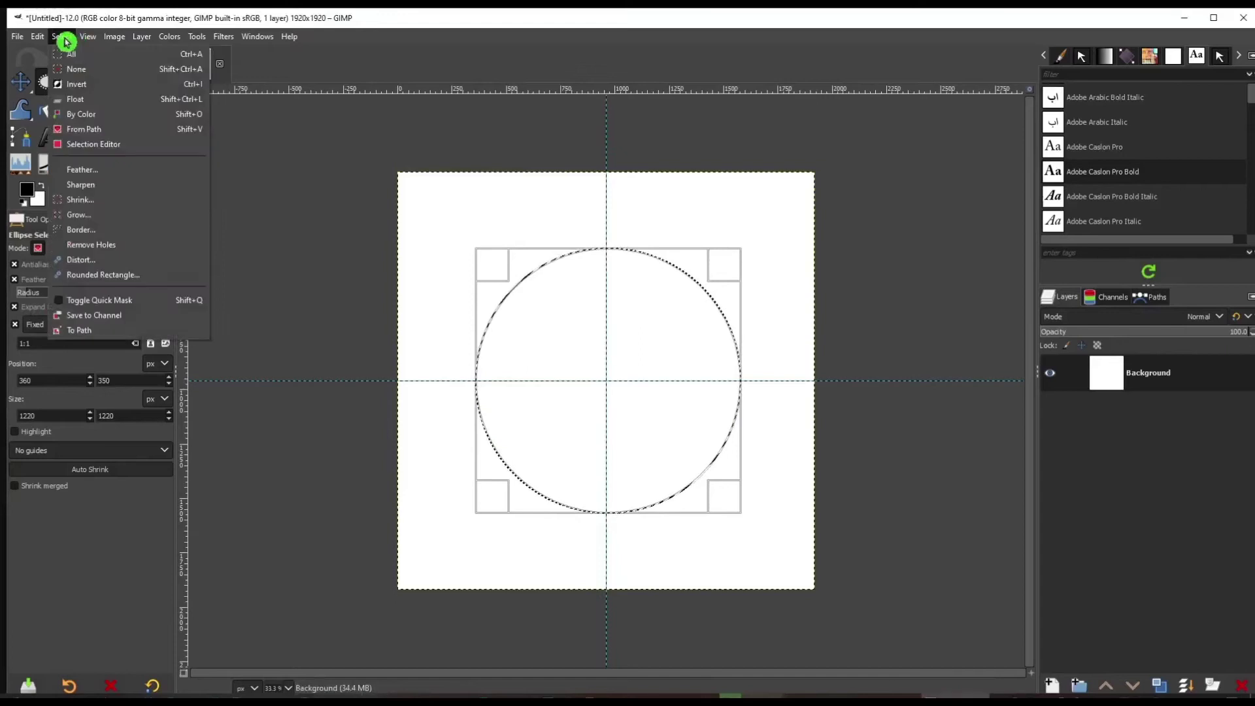
{"action": "left_click", "coordinate": [122, 68]}
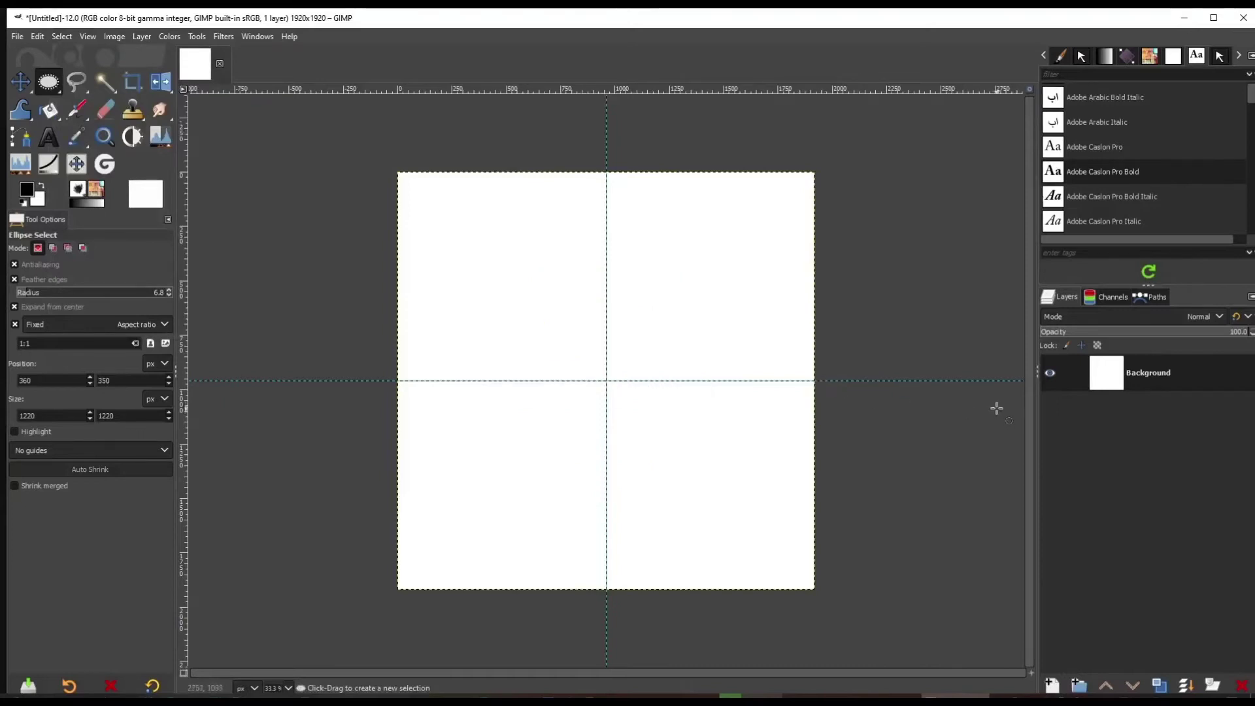
Step: Make the circular path visible on the canvas and return to the layer list
{"action": "left_click", "coordinate": [1055, 383]}
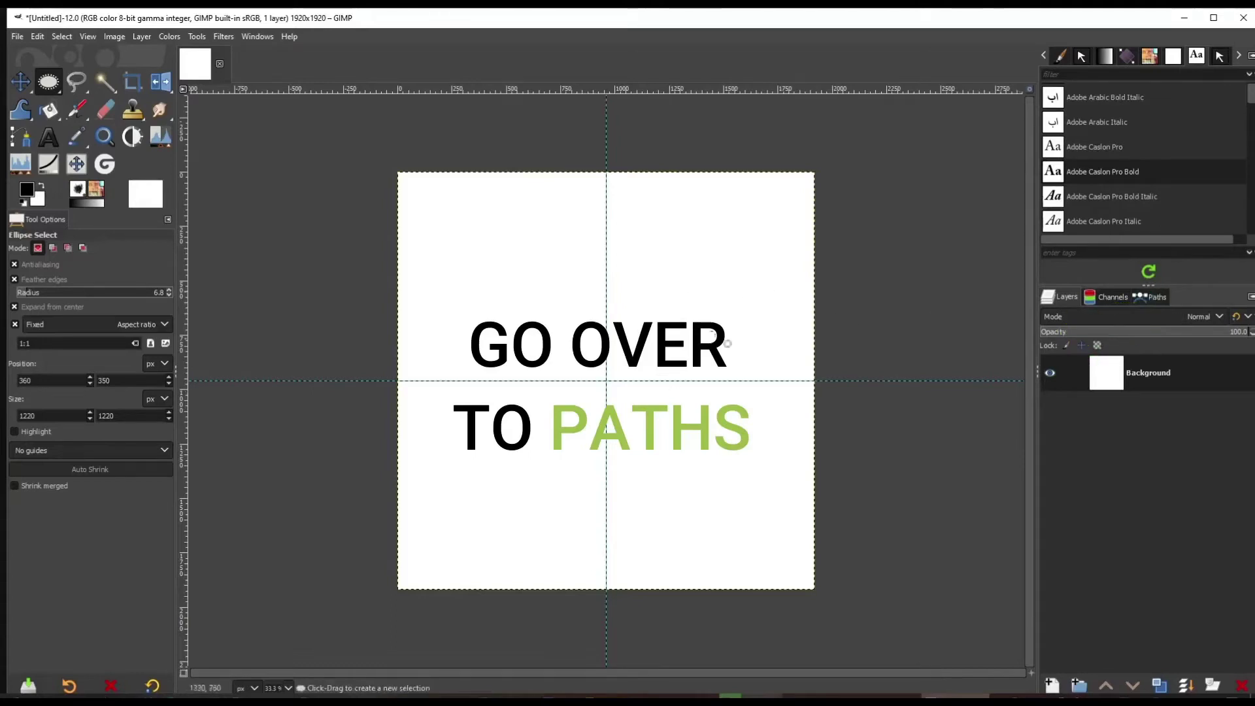
{"action": "left_click", "coordinate": [1152, 299]}
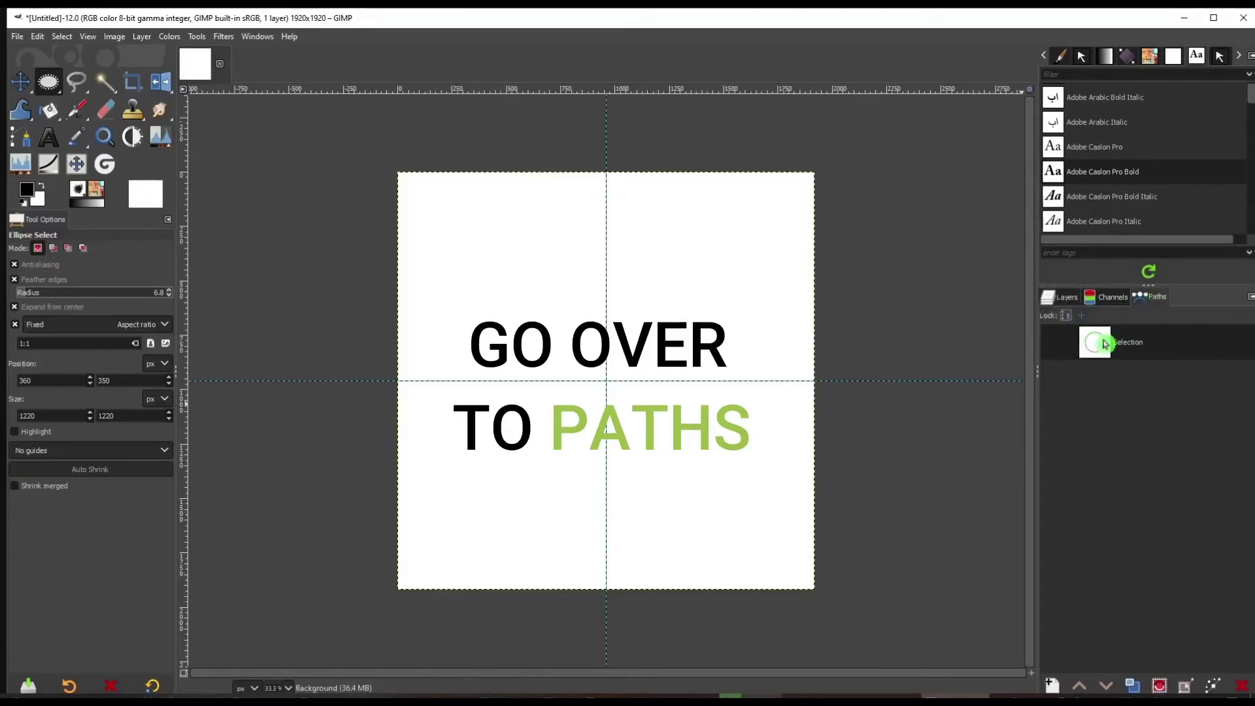
{"action": "left_click", "coordinate": [1057, 345]}
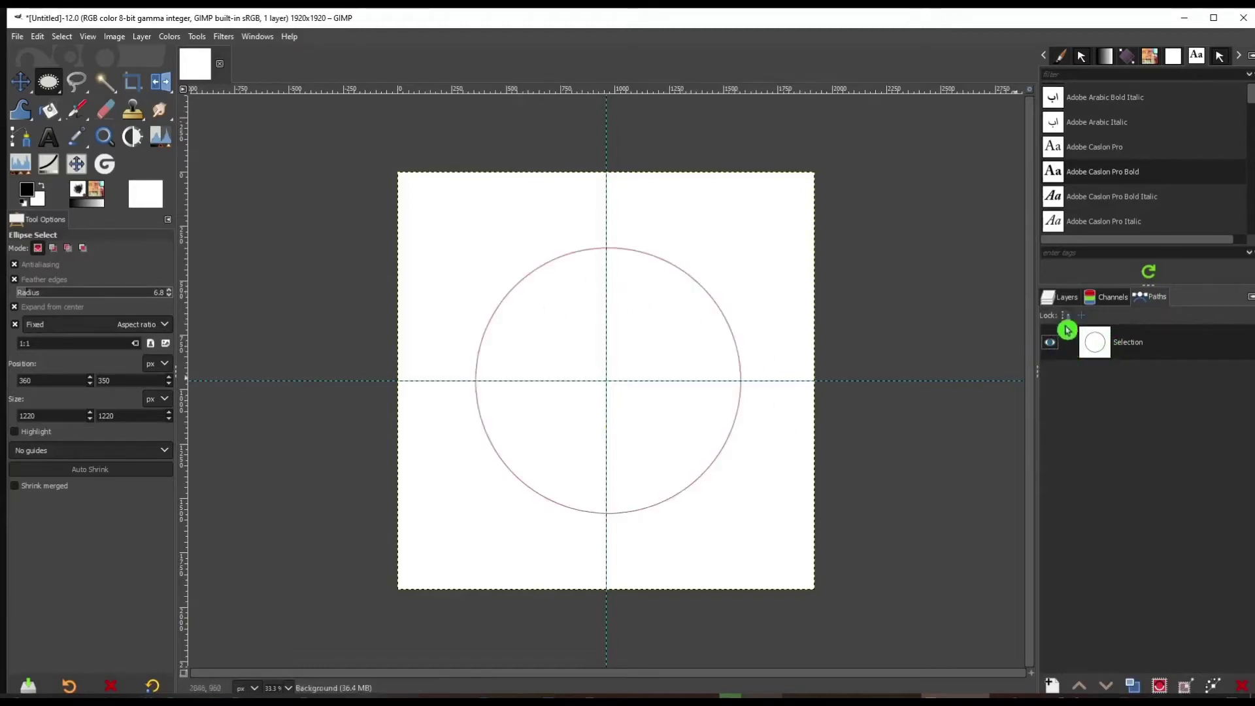
{"action": "left_click", "coordinate": [1060, 299]}
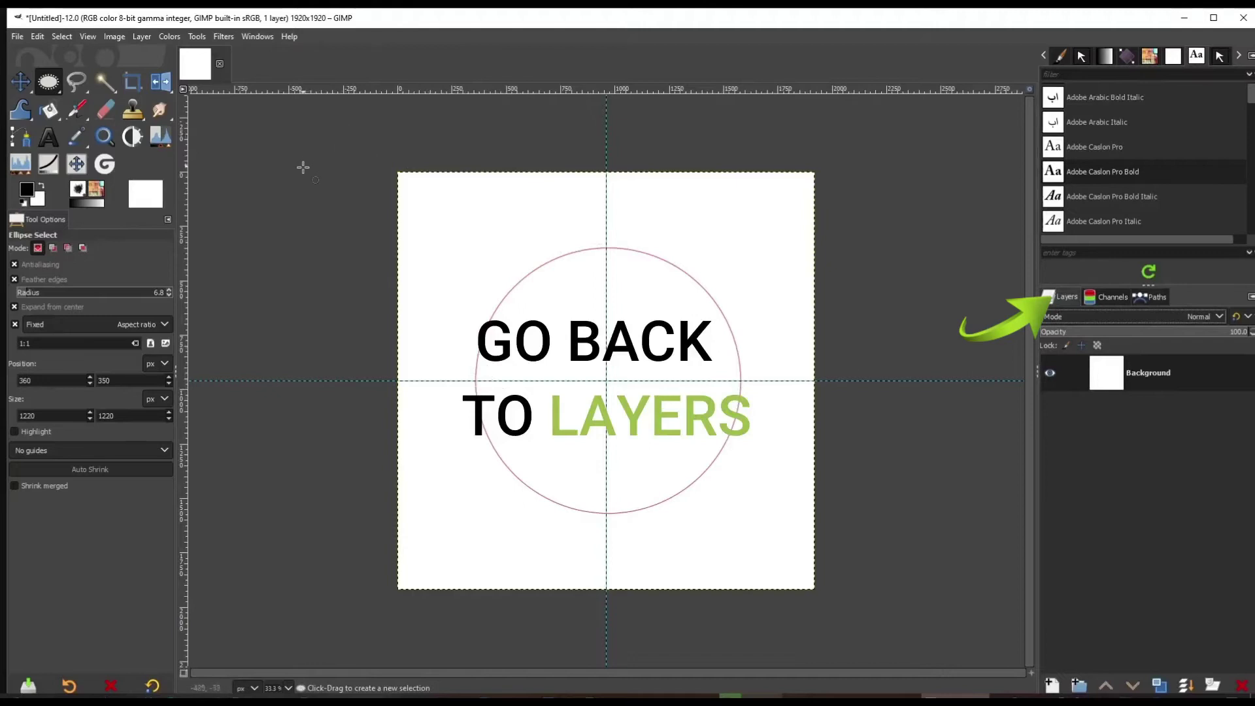
Step: Add a text box above the circle reading "Community | Charity | Support" at a size of 75 px
{"action": "left_click", "coordinate": [49, 137]}
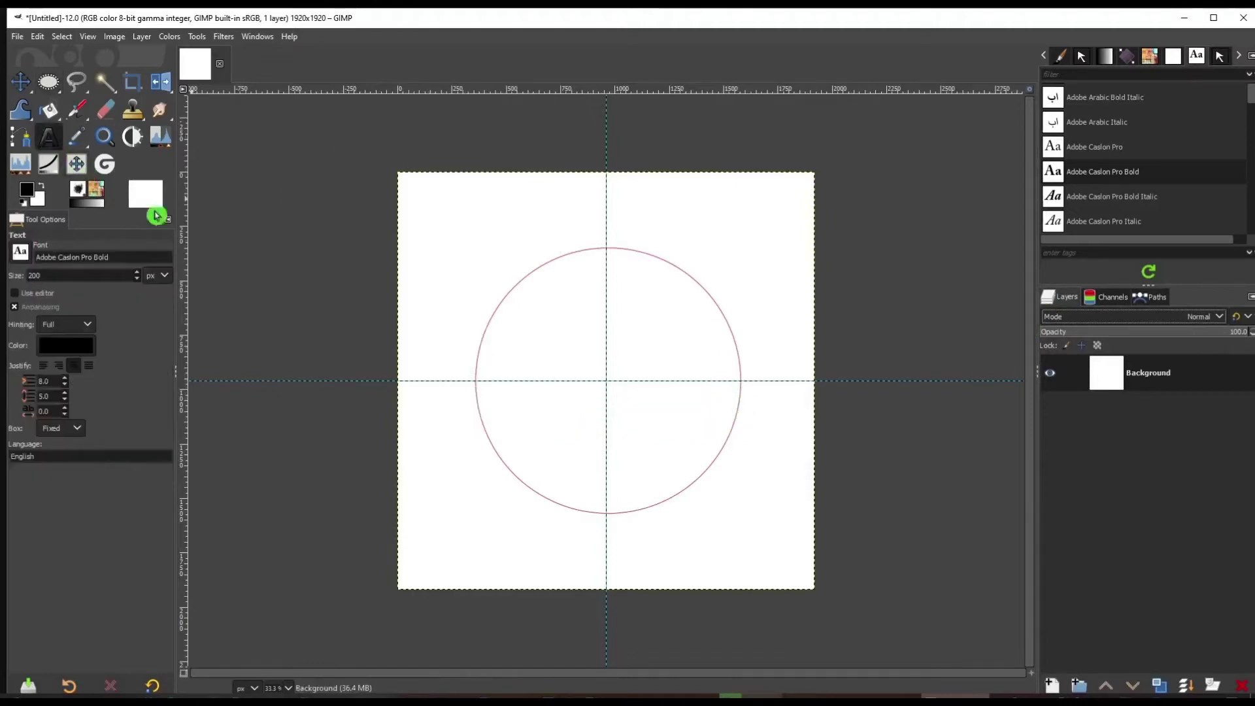
{"action": "left_click_drag", "start_coordinate": [467, 190], "coordinate": [745, 219]}
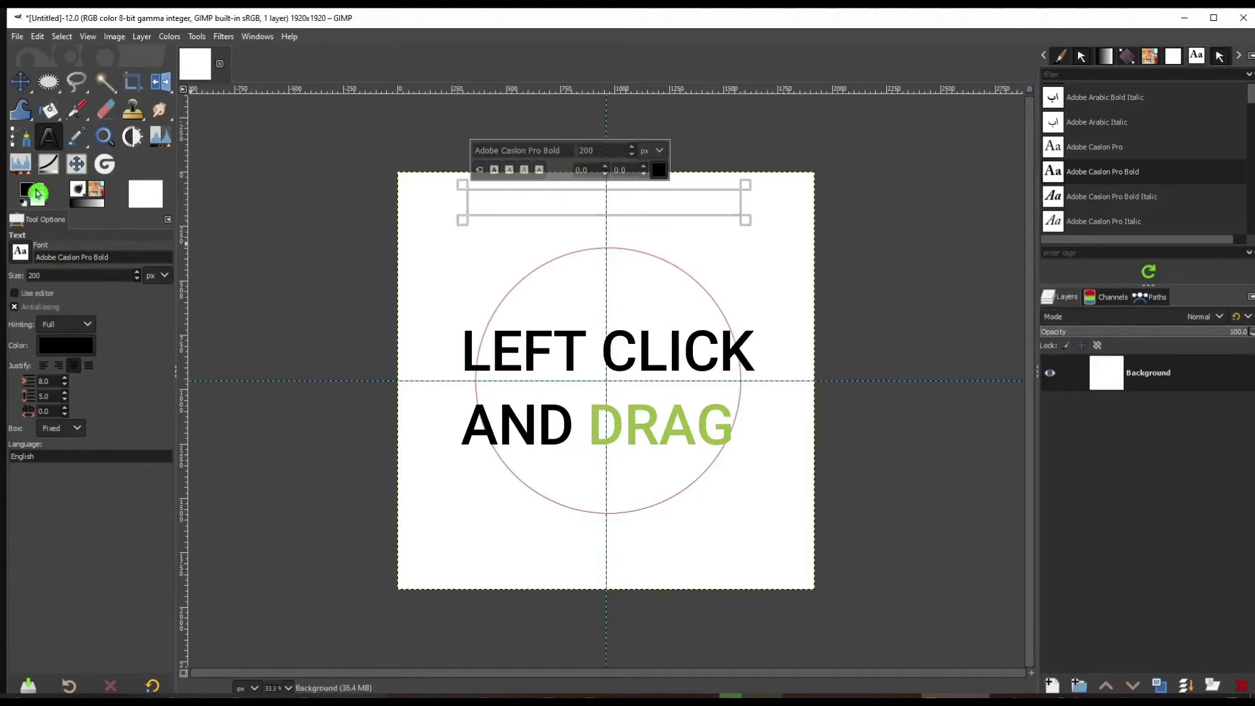
{"action": "left_click", "coordinate": [656, 175]}
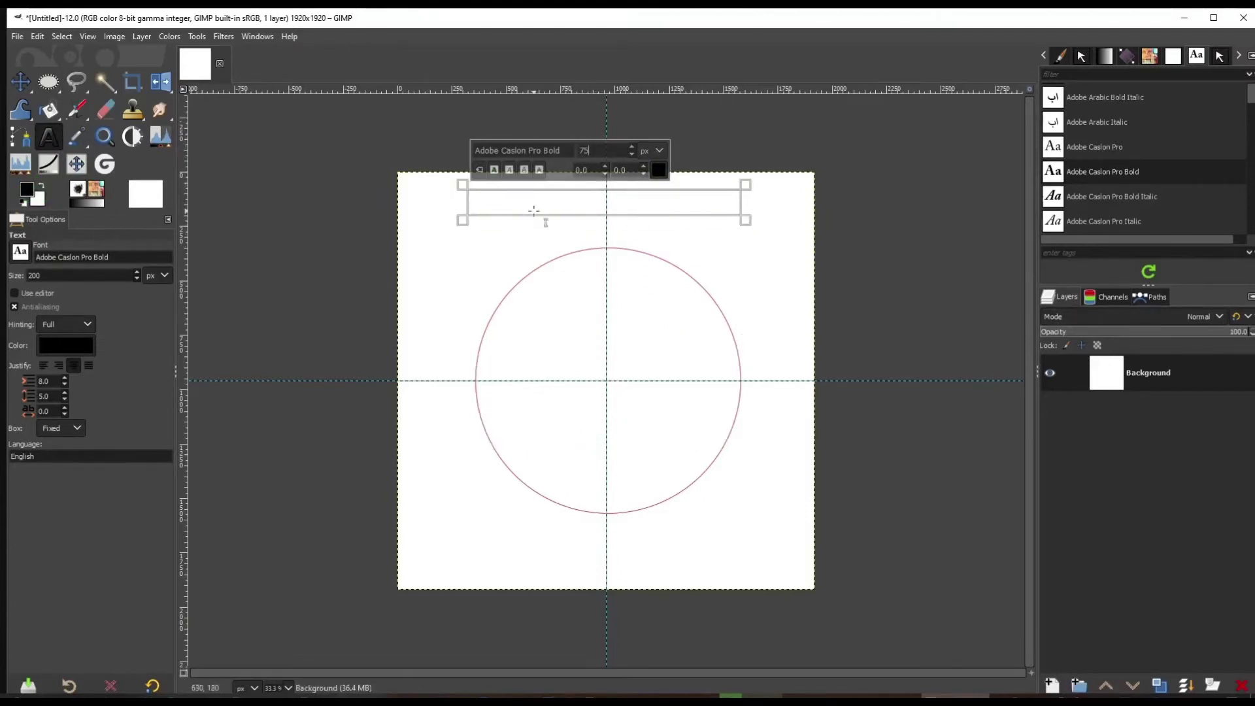
{"action": "type", "text": "Communi"}
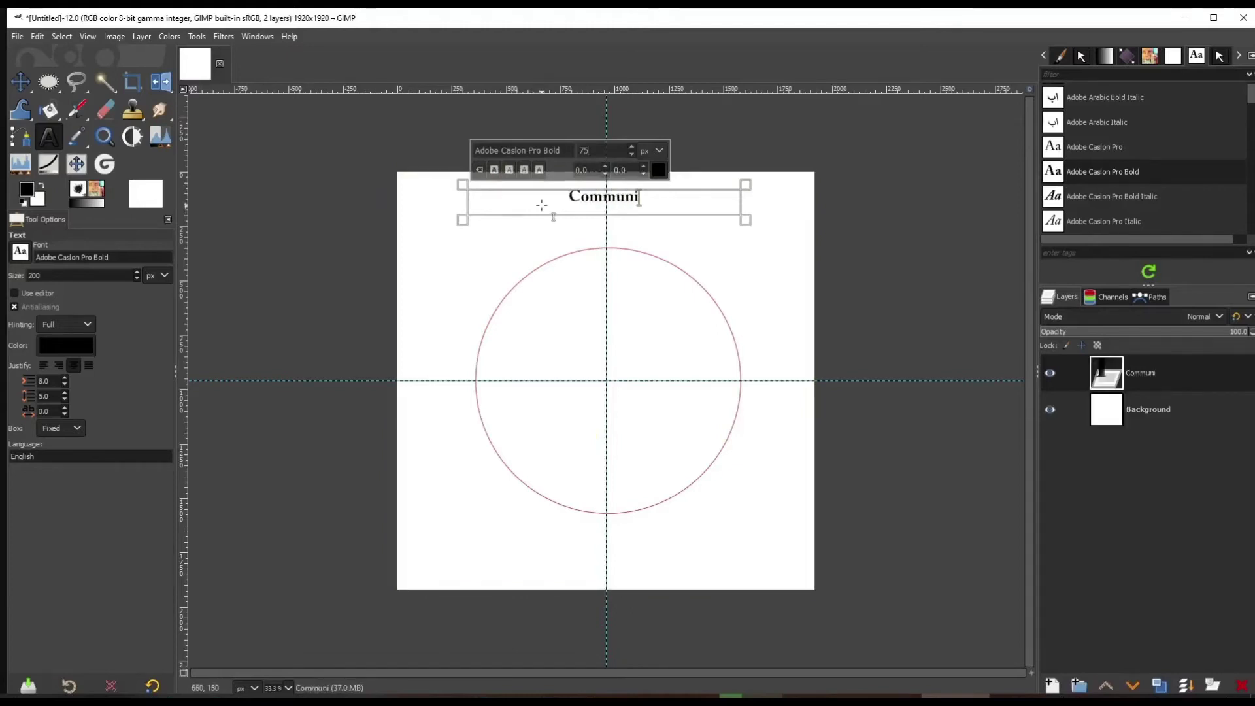
{"action": "type", "text": "ty | Cha"}
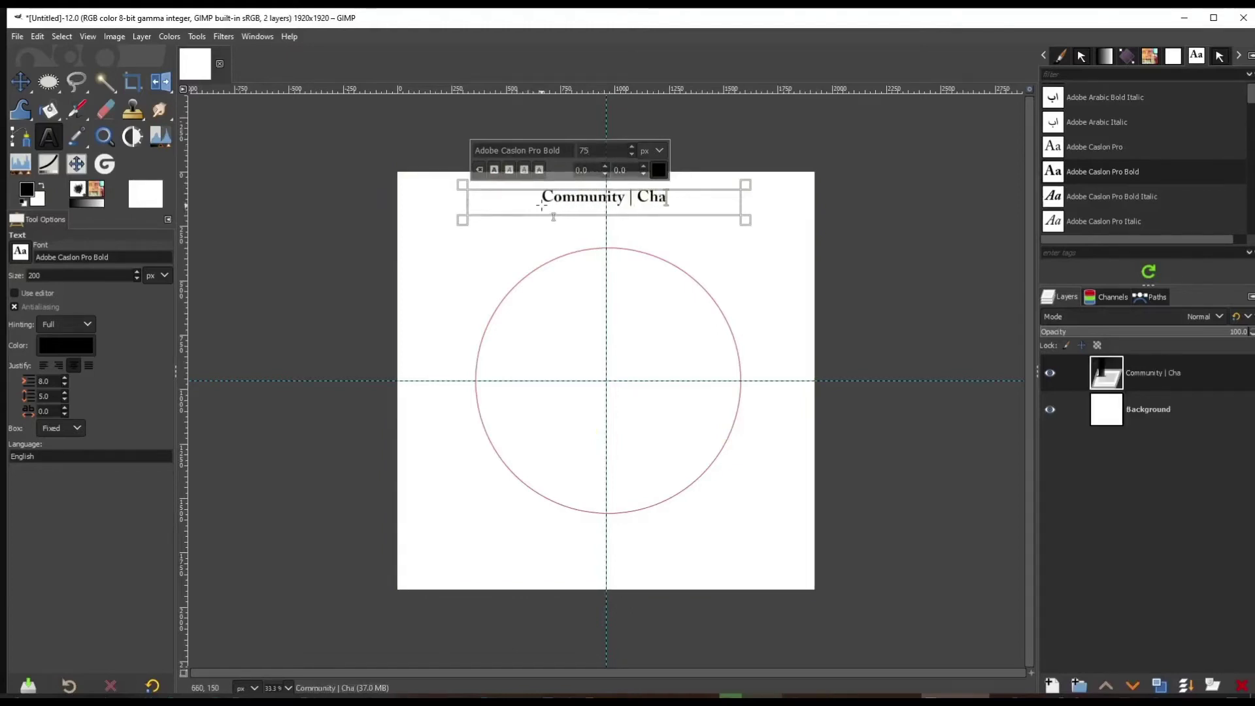
{"action": "type", "text": "rity | Support"}
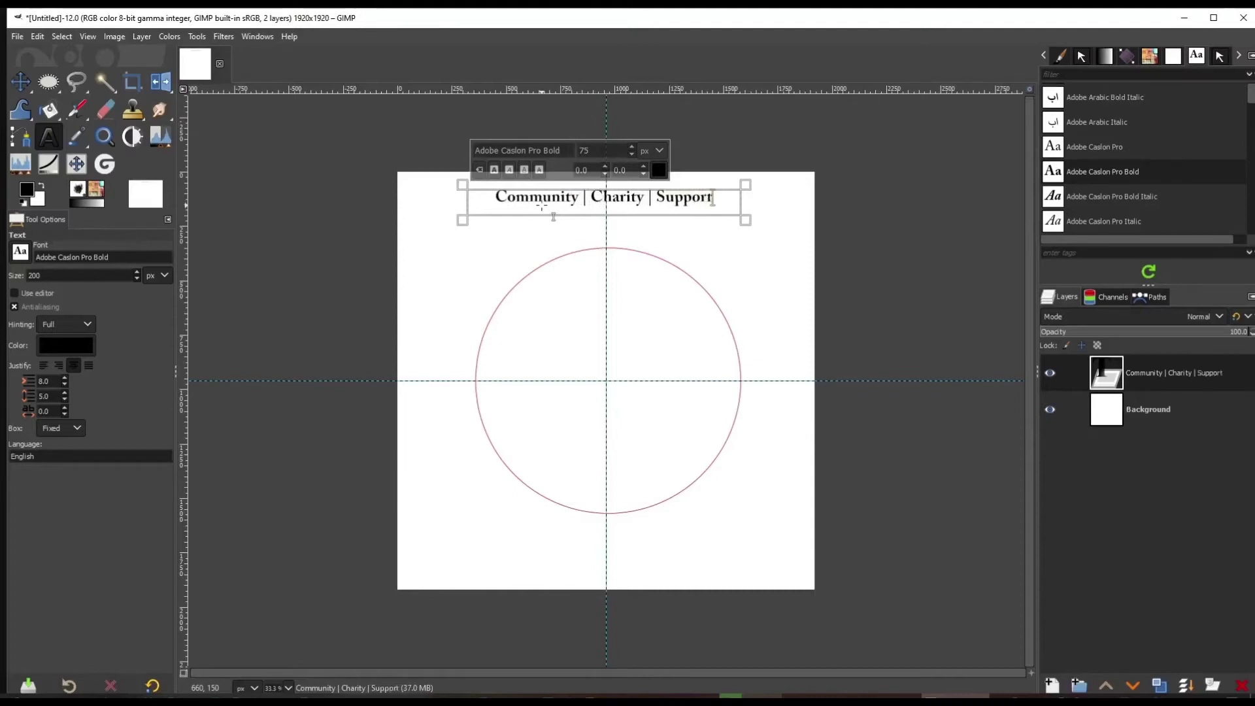
Step: Duplicate the "Community | Charity | Support" text layer and select the copy
{"action": "left_click", "coordinate": [1160, 369]}
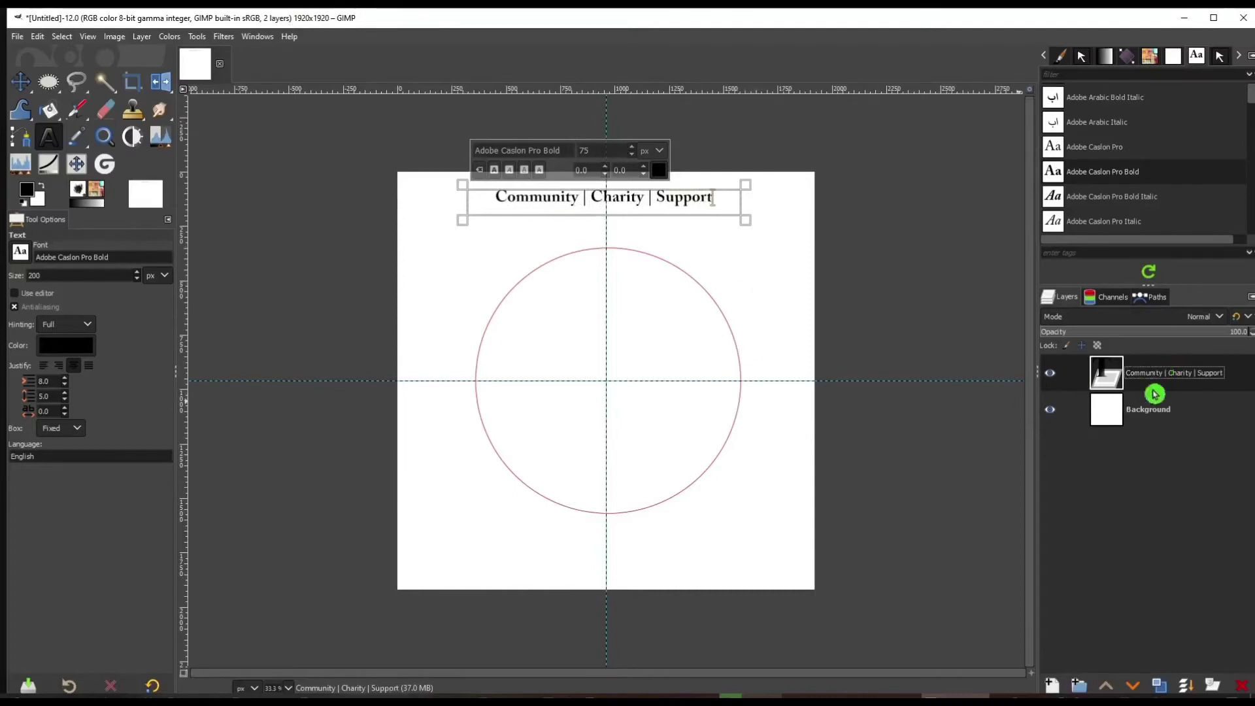
{"action": "left_click", "coordinate": [1160, 686]}
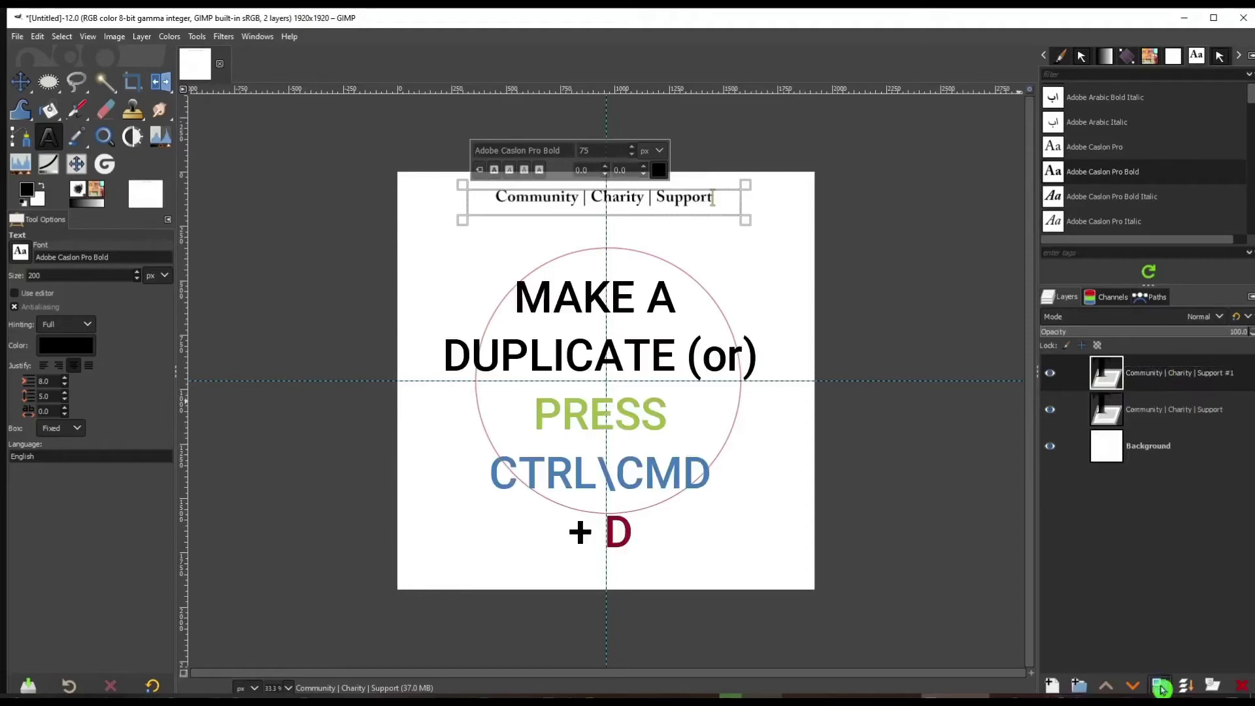
{"action": "left_click", "coordinate": [1186, 411]}
{"action": "left_click", "coordinate": [1184, 385]}
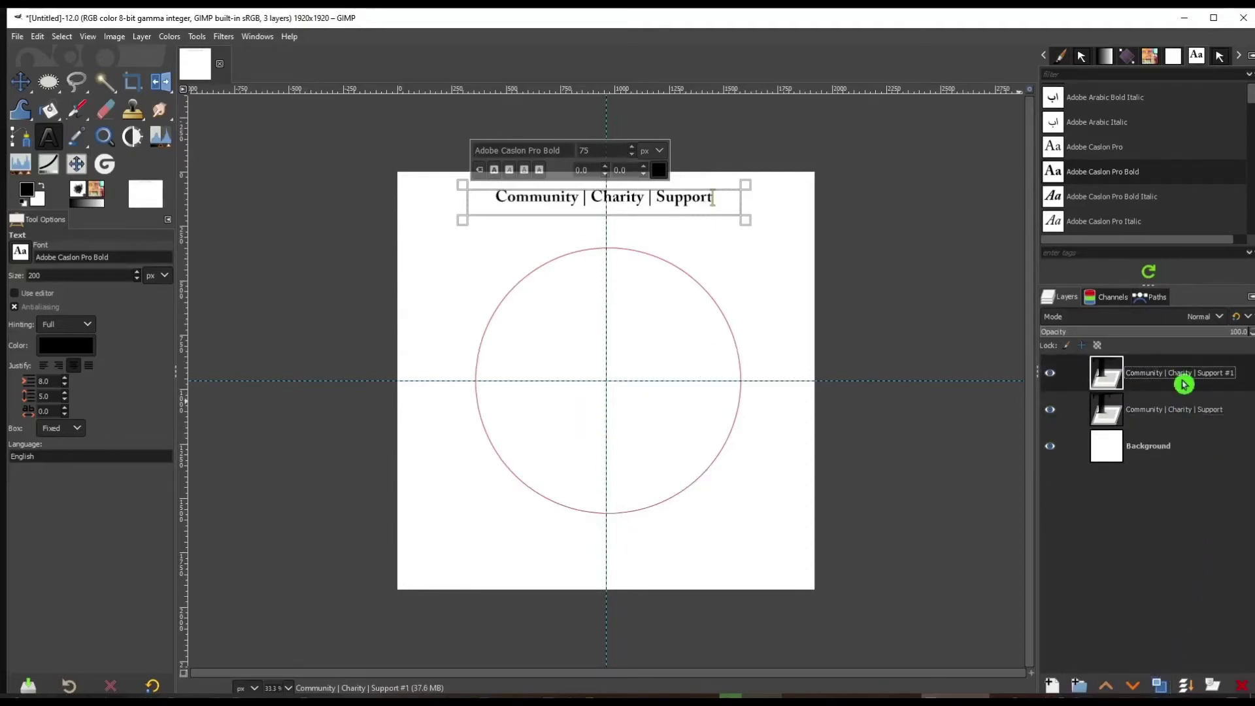
Step: Move the duplicate text straight down below the circle and stack the original text layer above it
{"action": "left_click", "coordinate": [20, 81]}
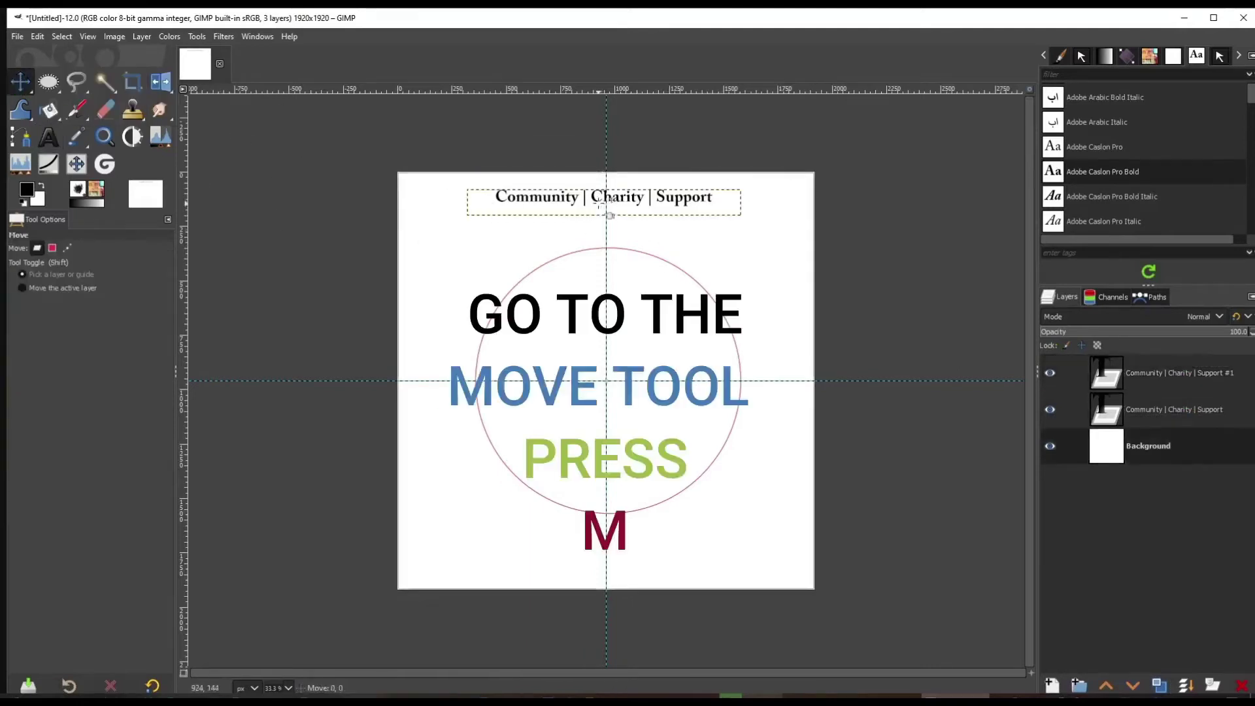
{"action": "mouse_move", "coordinate": [641, 209]}
{"action": "left_mouse_down"}
{"action": "mouse_move", "coordinate": [647, 230]}
{"action": "mouse_move", "coordinate": [645, 212]}
{"action": "left_mouse_up"}
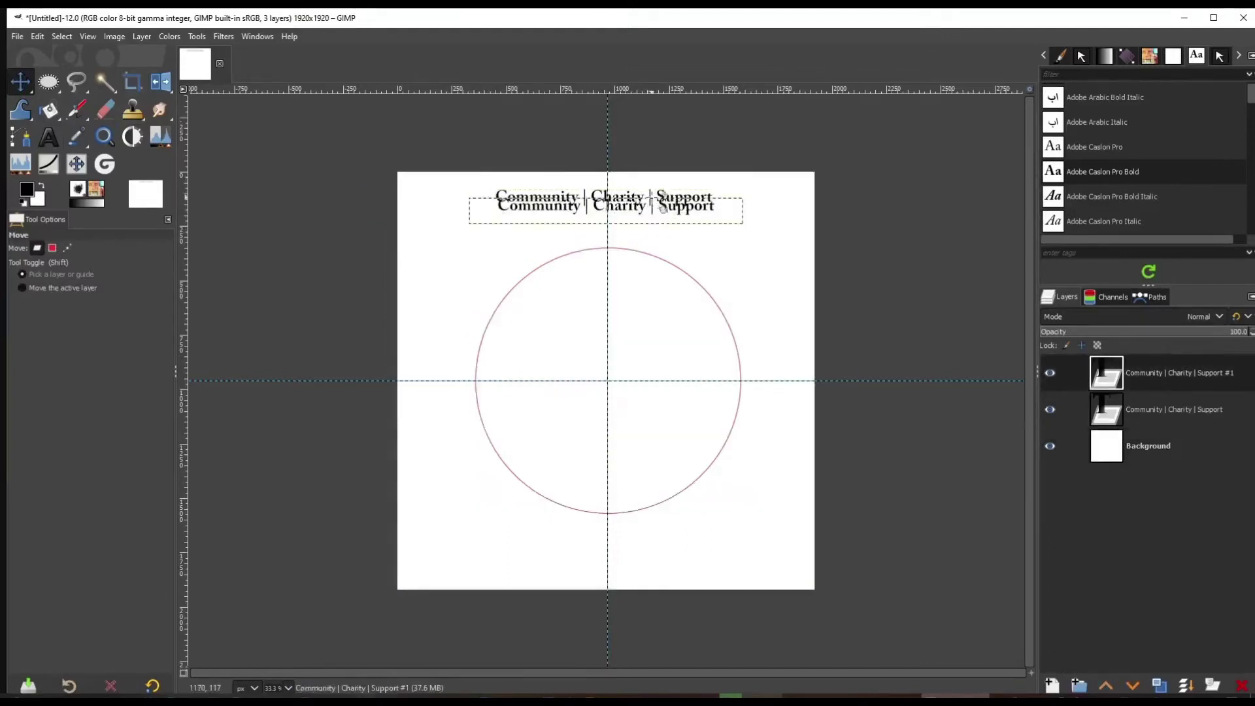
{"action": "left_click_drag", "start_coordinate": [663, 217], "coordinate": [661, 549]}
{"action": "left_click", "coordinate": [1190, 413]}
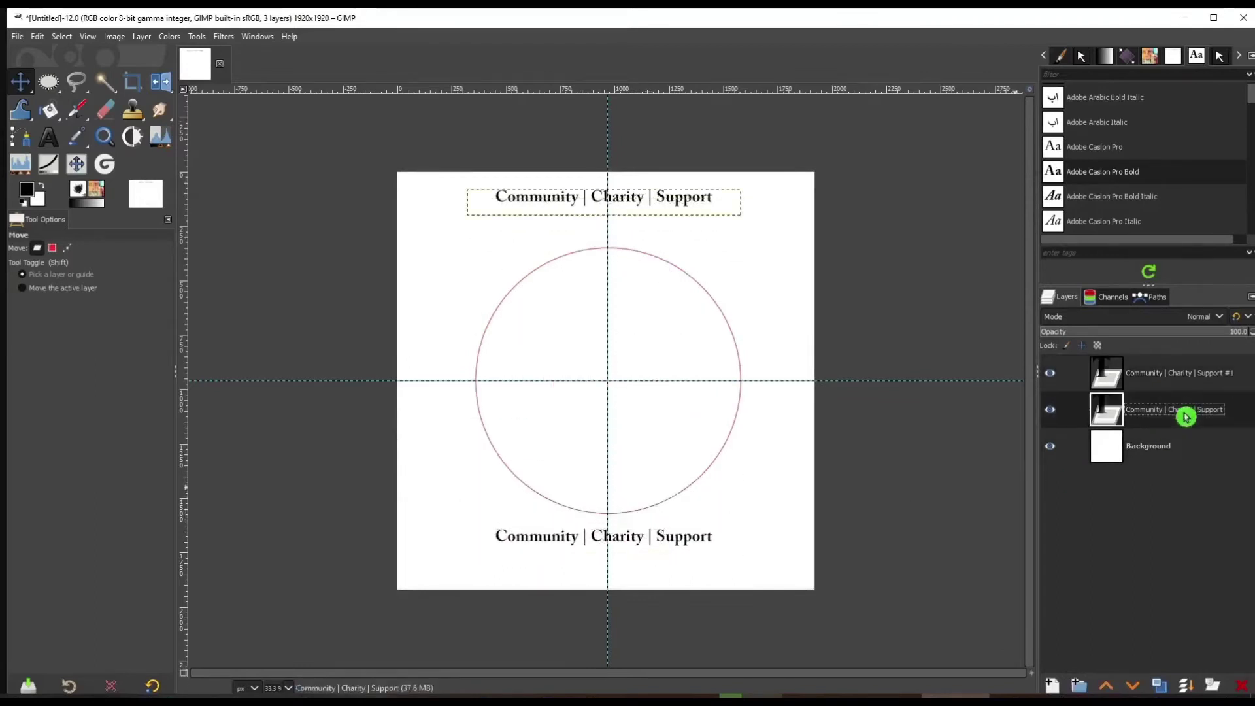
{"action": "left_click_drag", "start_coordinate": [1189, 415], "coordinate": [1177, 375]}
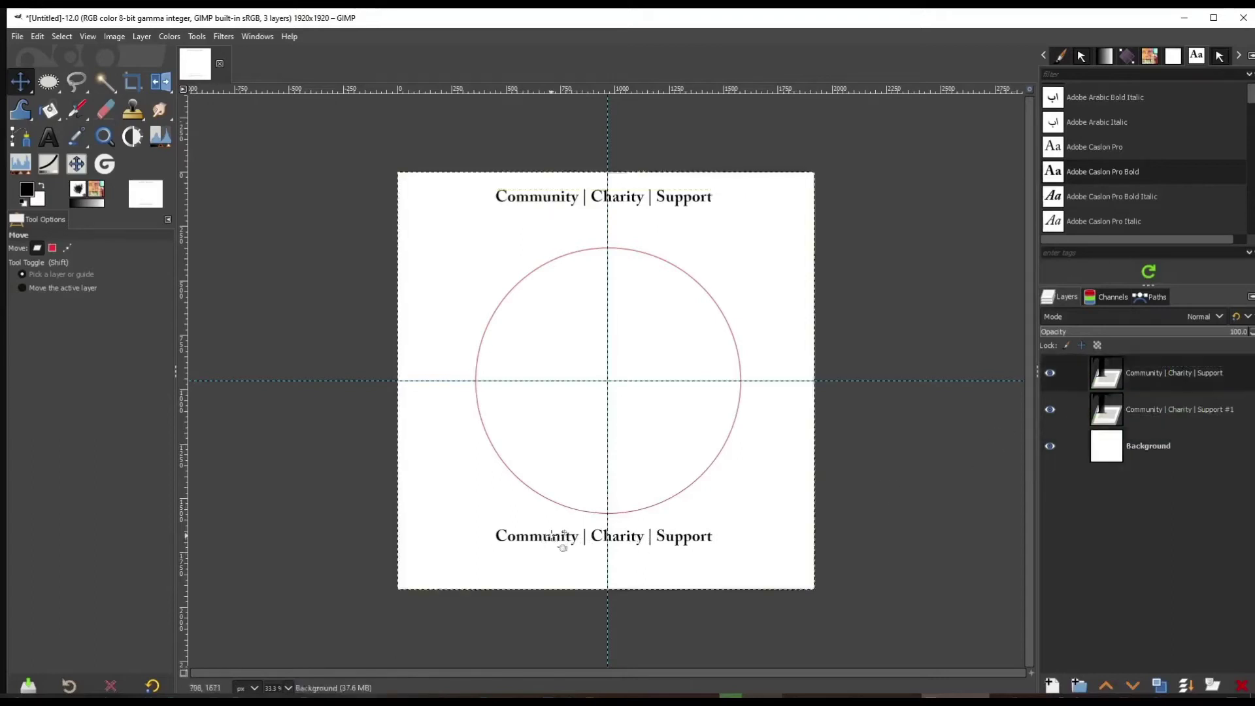
Step: Change the text below the circle to "Volunteer | Help | Care | Hope"
{"action": "left_click", "coordinate": [53, 140]}
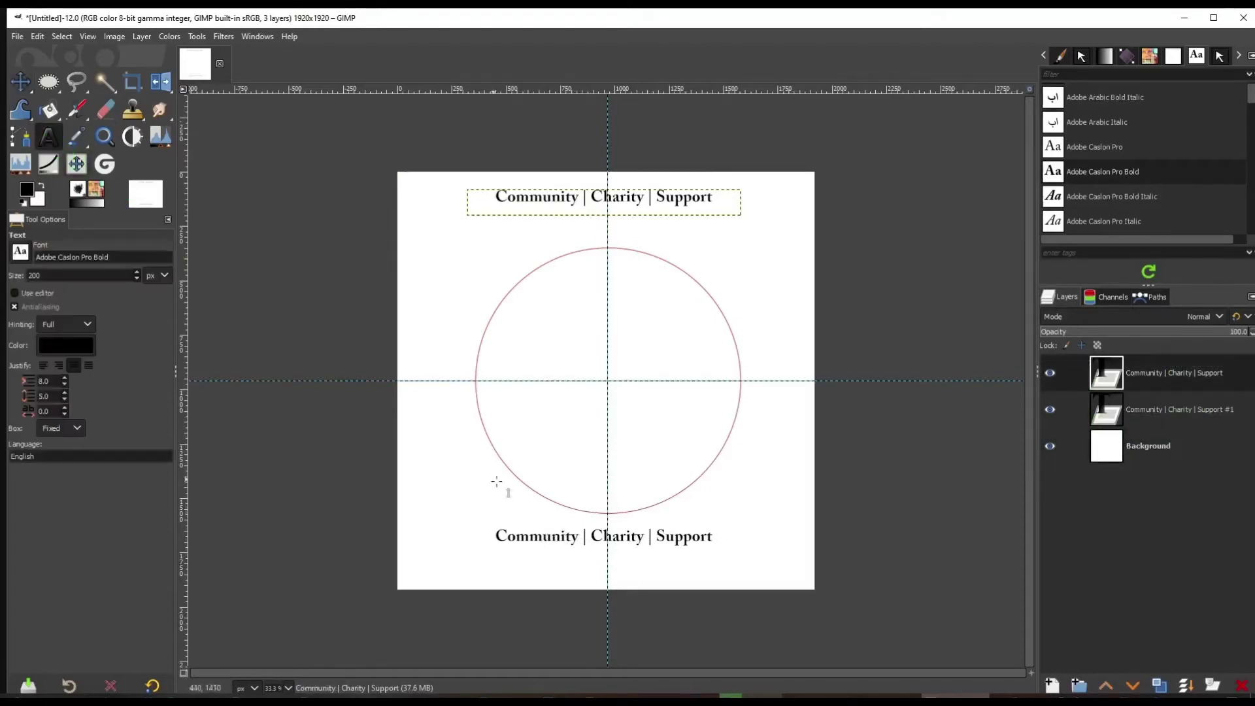
{"action": "left_click", "coordinate": [575, 547]}
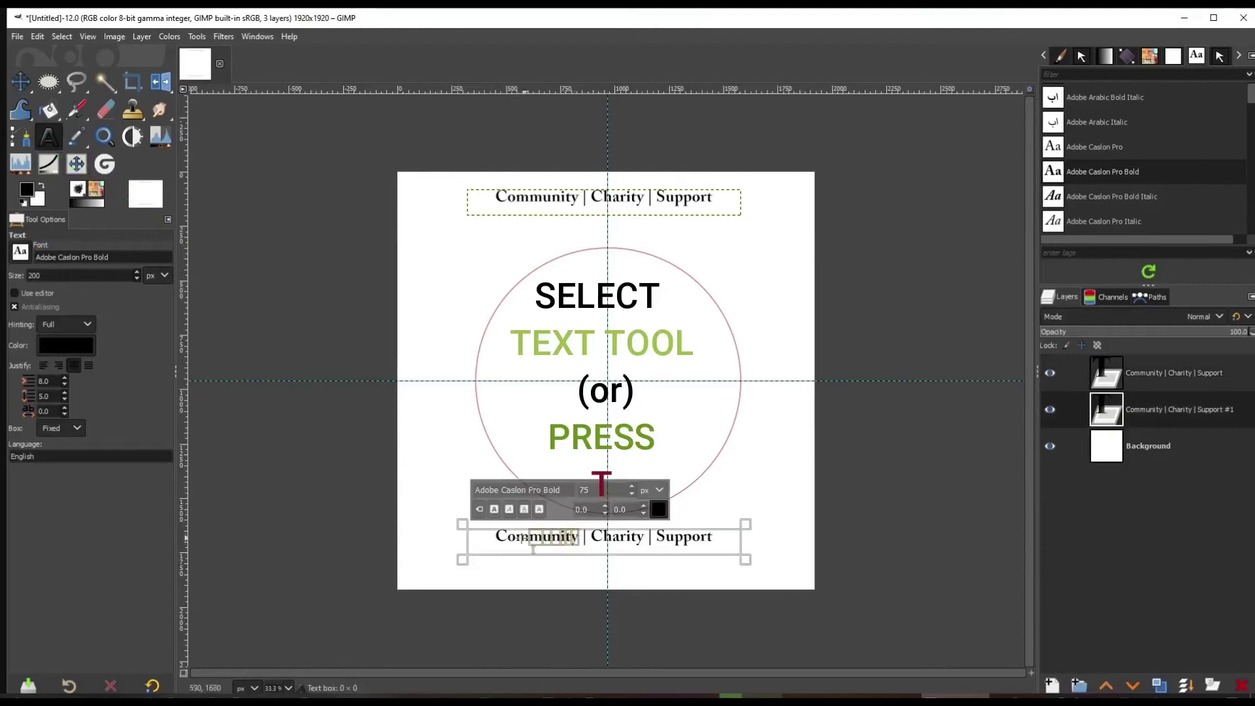
{"action": "type", "text": "Volunteer"}
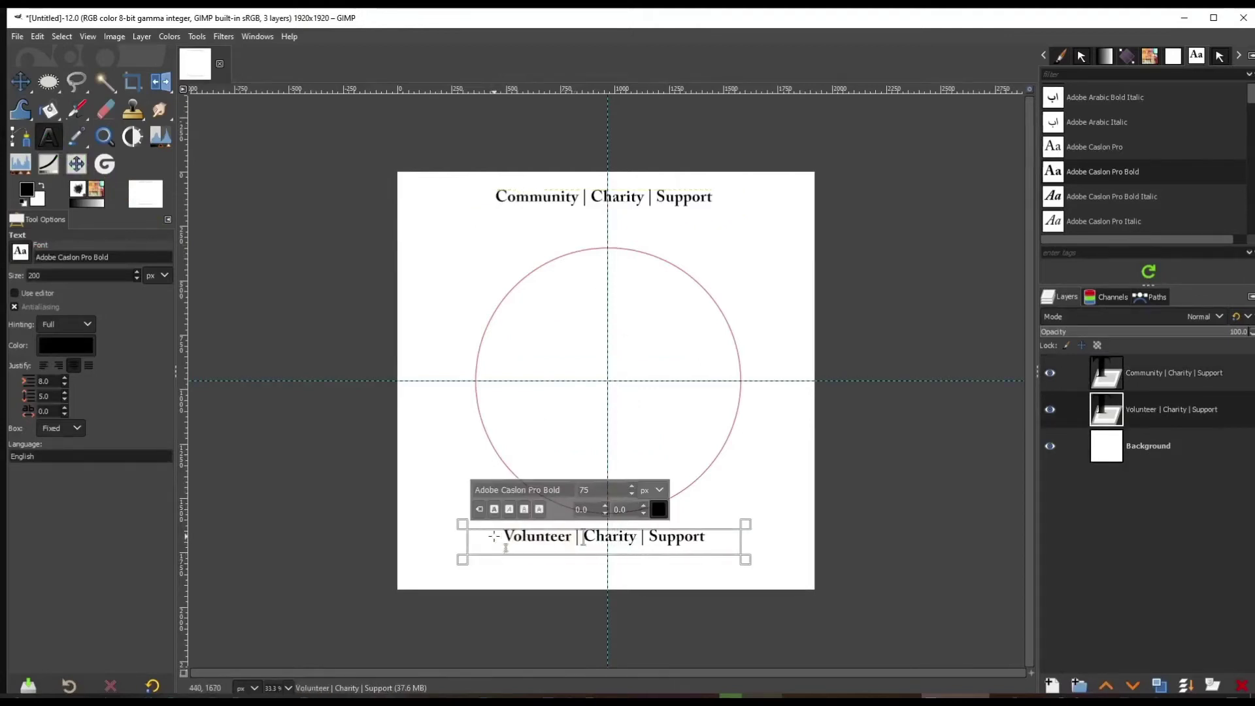
{"action": "key", "text": "BackSpace"}
{"action": "key", "text": "BackSpace"}
{"action": "key", "text": "BackSpace"}
{"action": "key", "text": "BackSpace"}
{"action": "type", "text": "Help"}
{"action": "key", "text": "Delete"}
{"action": "key", "text": "Delete"}
{"action": "key", "text": "Delete"}
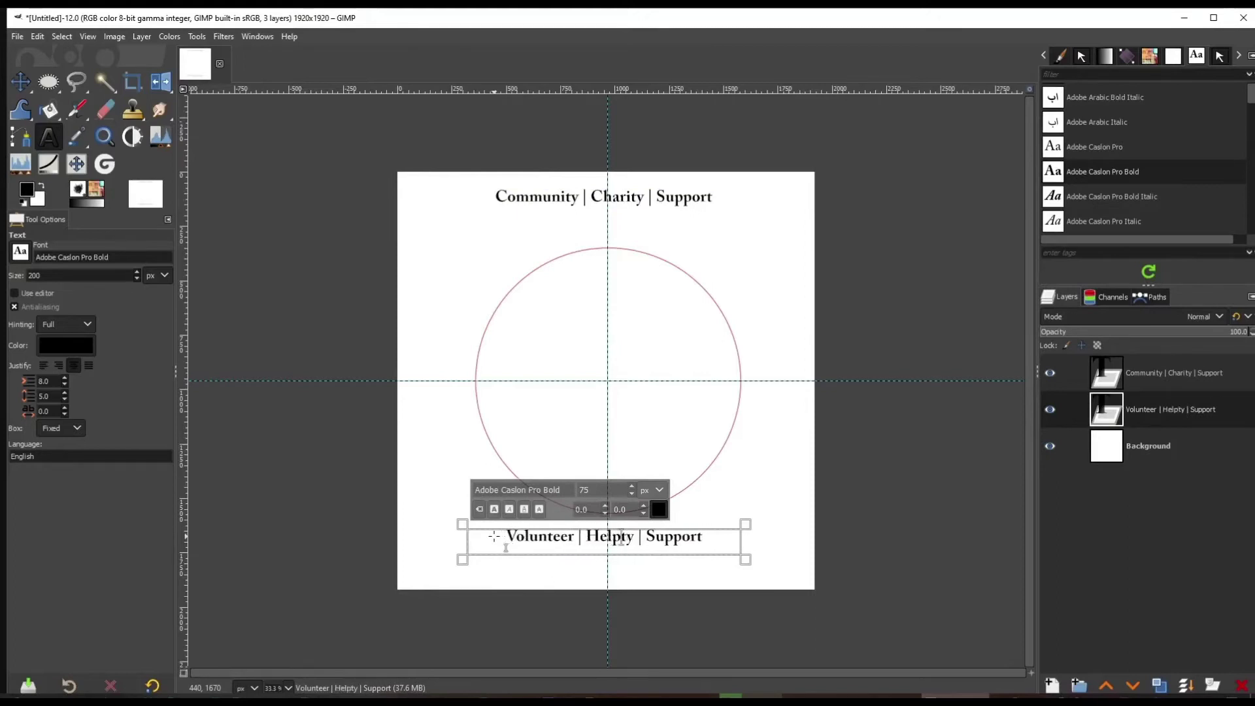
{"action": "key", "text": "Delete"}
{"action": "key", "text": "Delete"}
{"action": "key", "text": "Delete"}
{"action": "key", "text": "Delete"}
{"action": "key", "text": "Delete"}
{"action": "type", "text": "Care"}
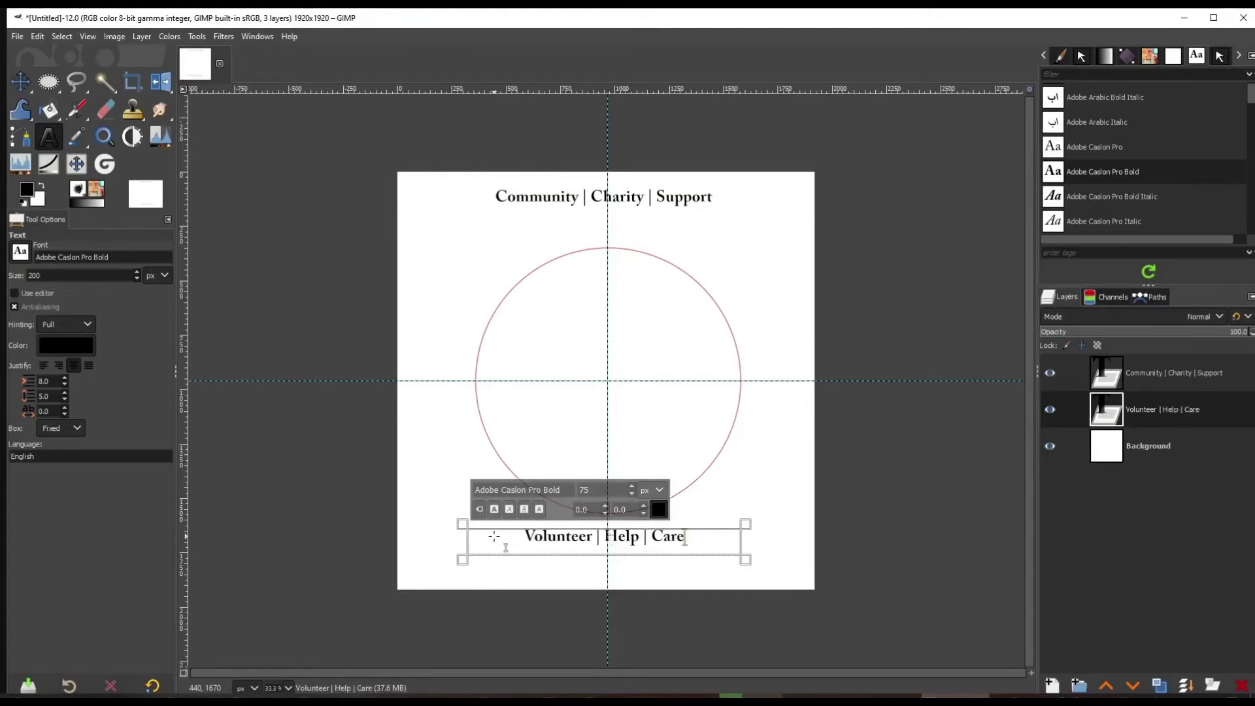
{"action": "type", "text": " |"}
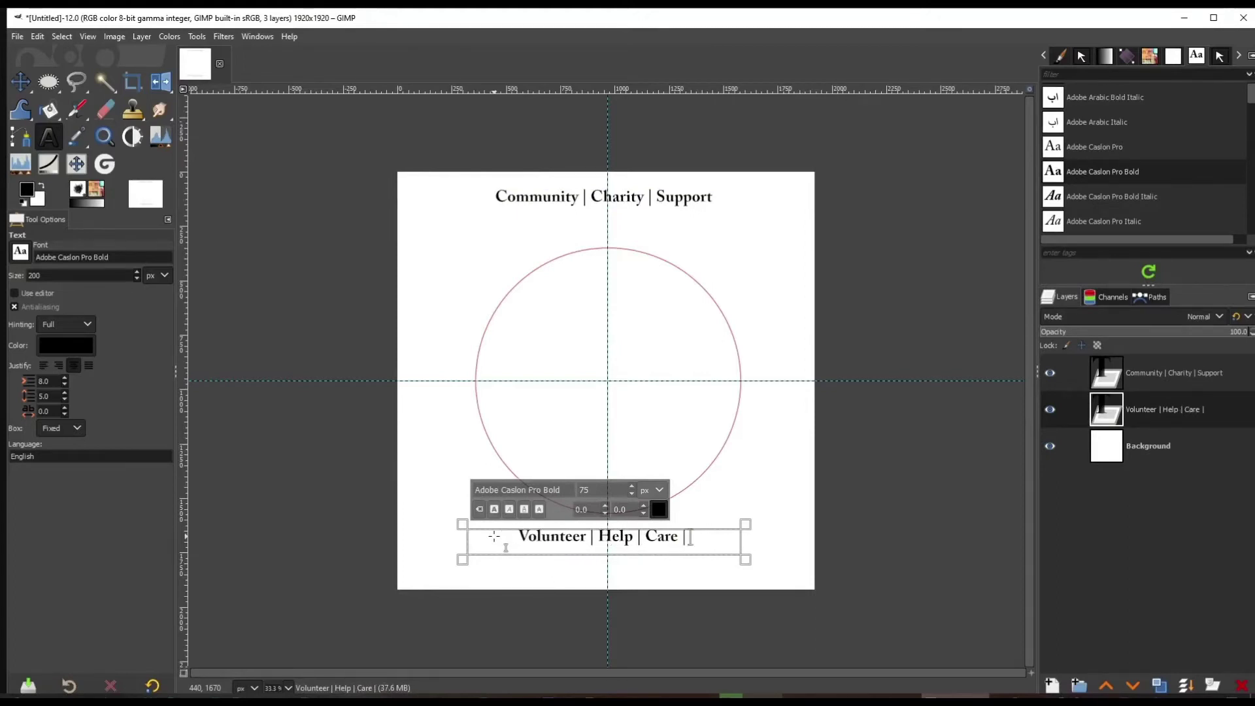
{"action": "type", "text": " Hope"}
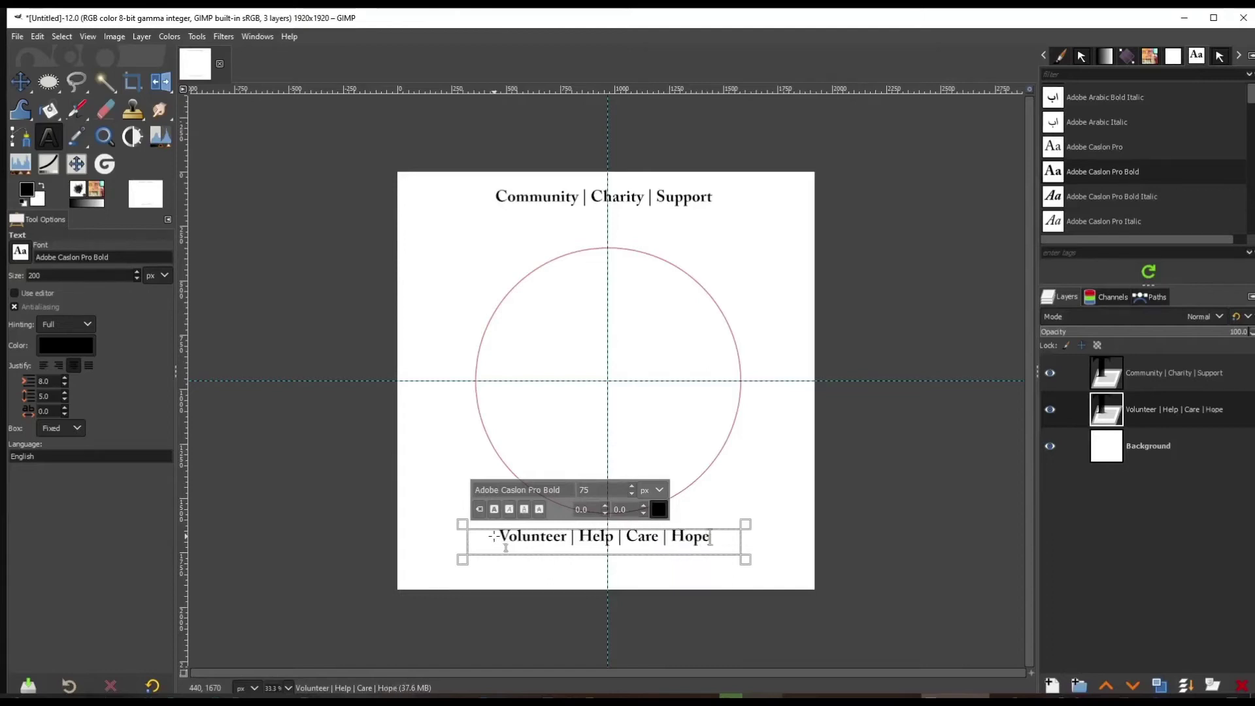
{"action": "left_click", "coordinate": [1148, 448]}
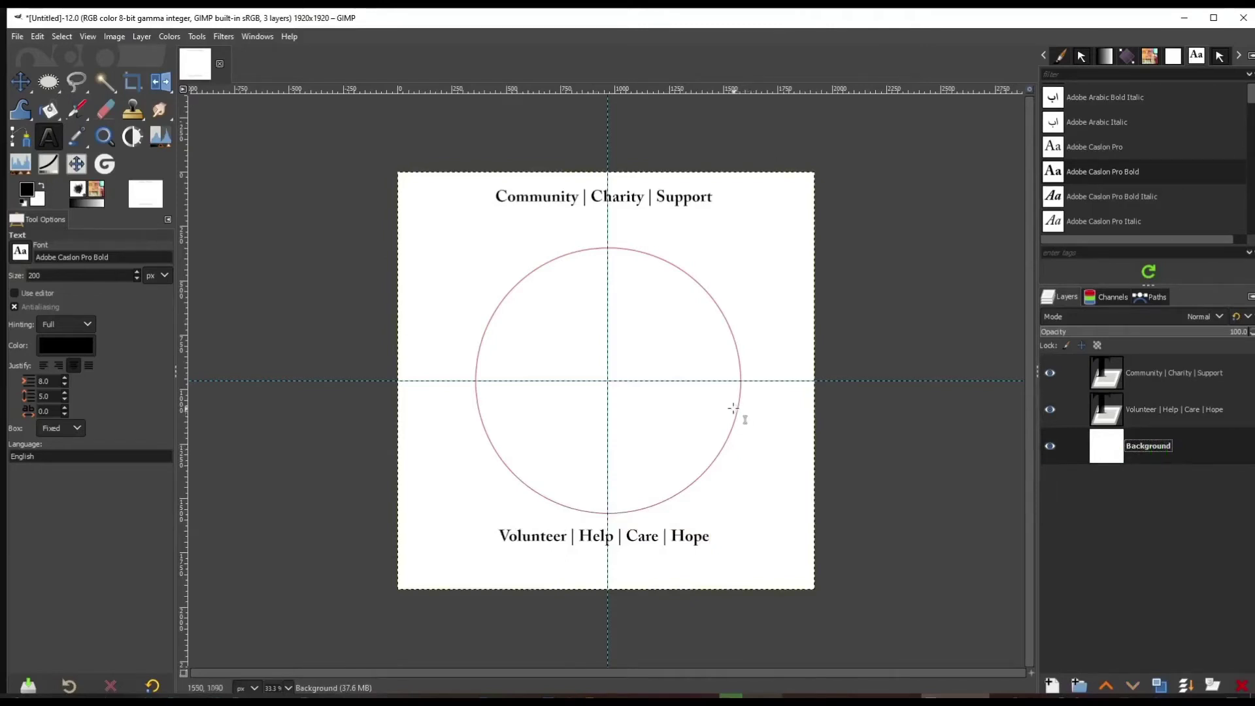
Step: Apply Text along Path to the "Community | Charity | Support" layer using the circular path
{"action": "left_click", "coordinate": [713, 198]}
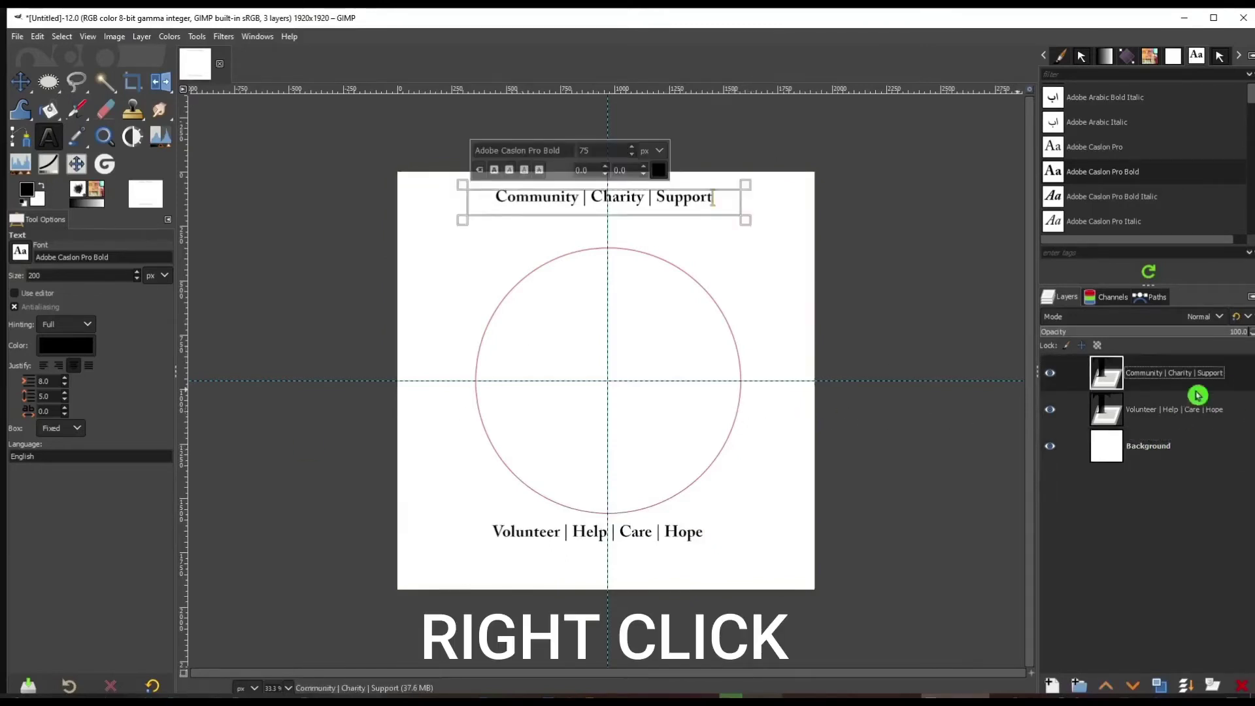
{"action": "right_click", "coordinate": [1176, 376]}
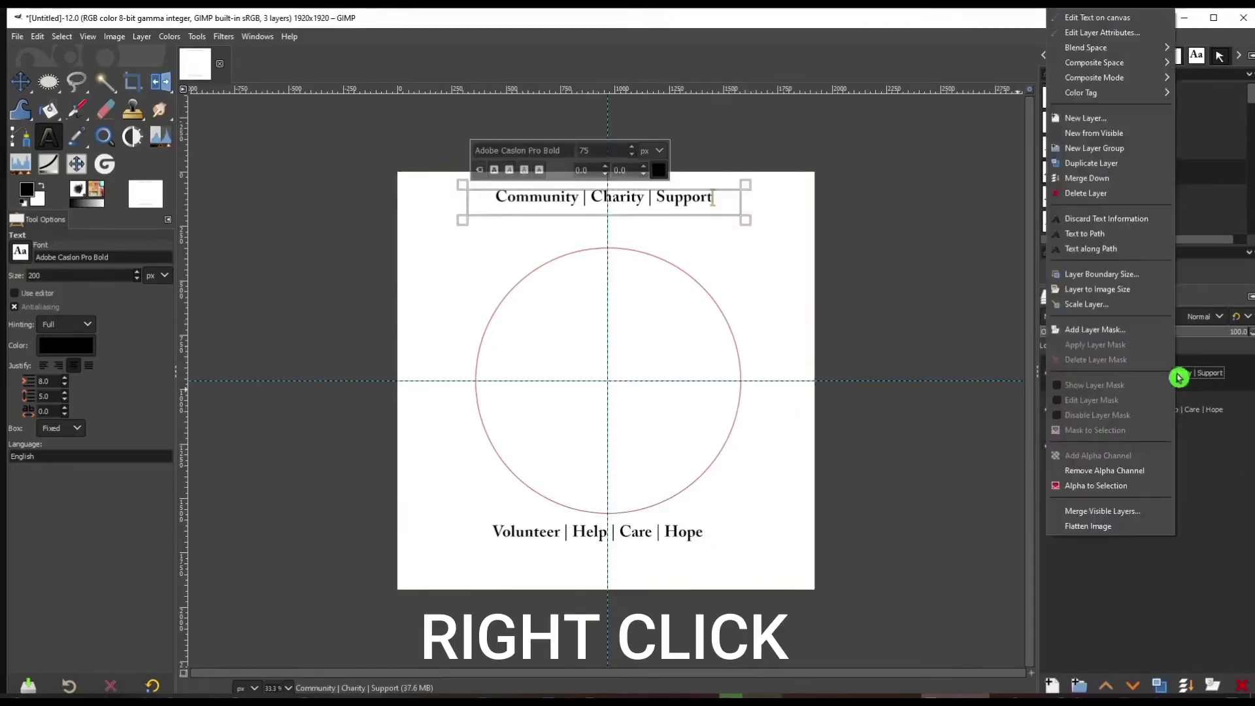
{"action": "left_click", "coordinate": [1075, 251]}
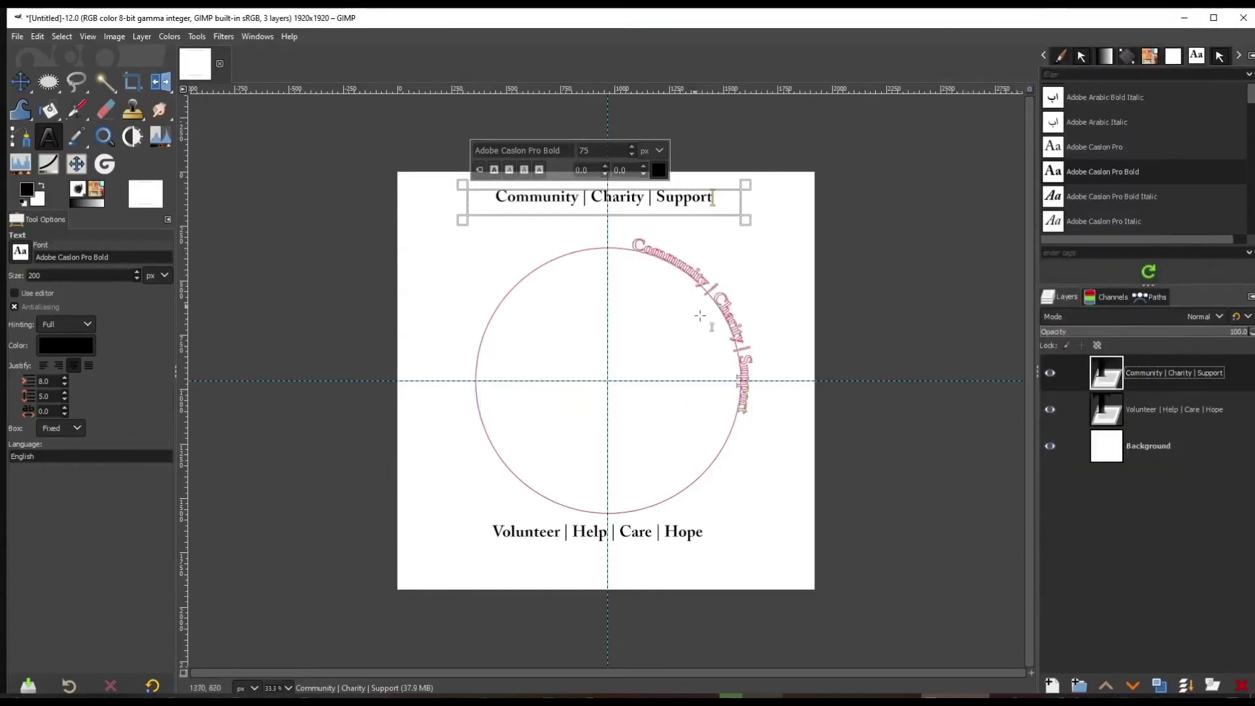
Step: Activate the Rotate tool and create a new transparent layer named "Text 1"
{"action": "key", "text": "shift+r"}
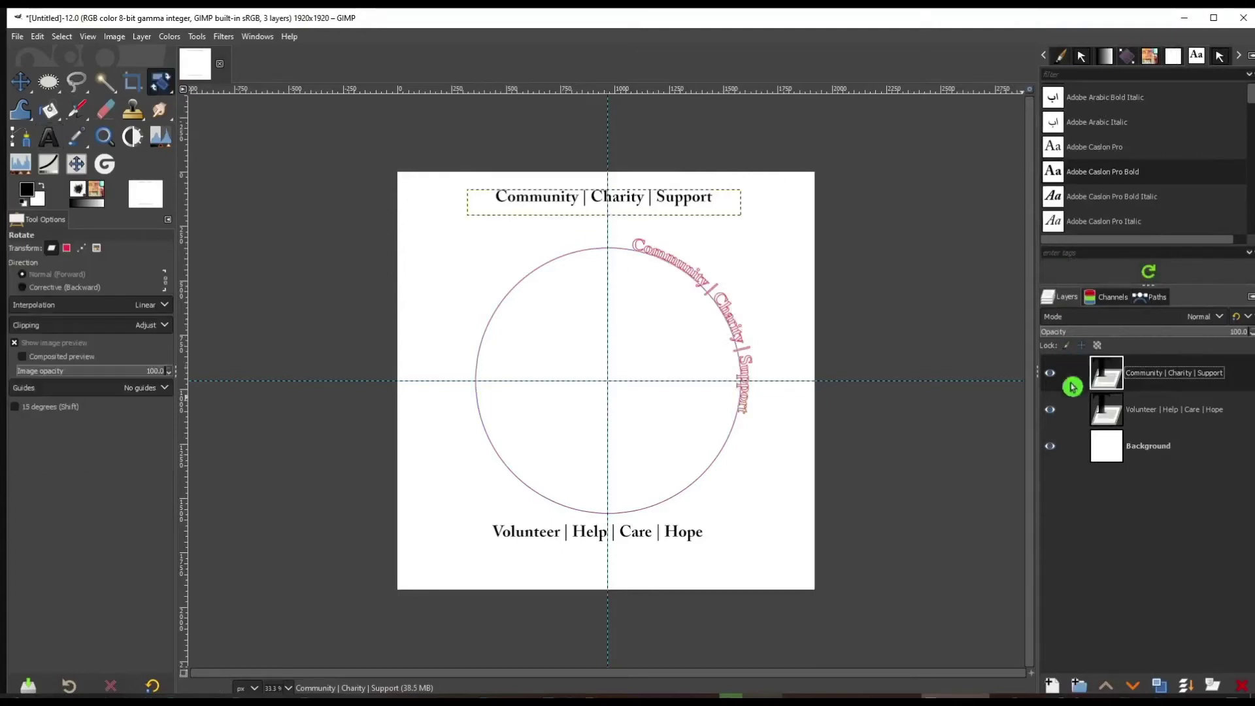
{"action": "left_click", "coordinate": [1055, 687]}
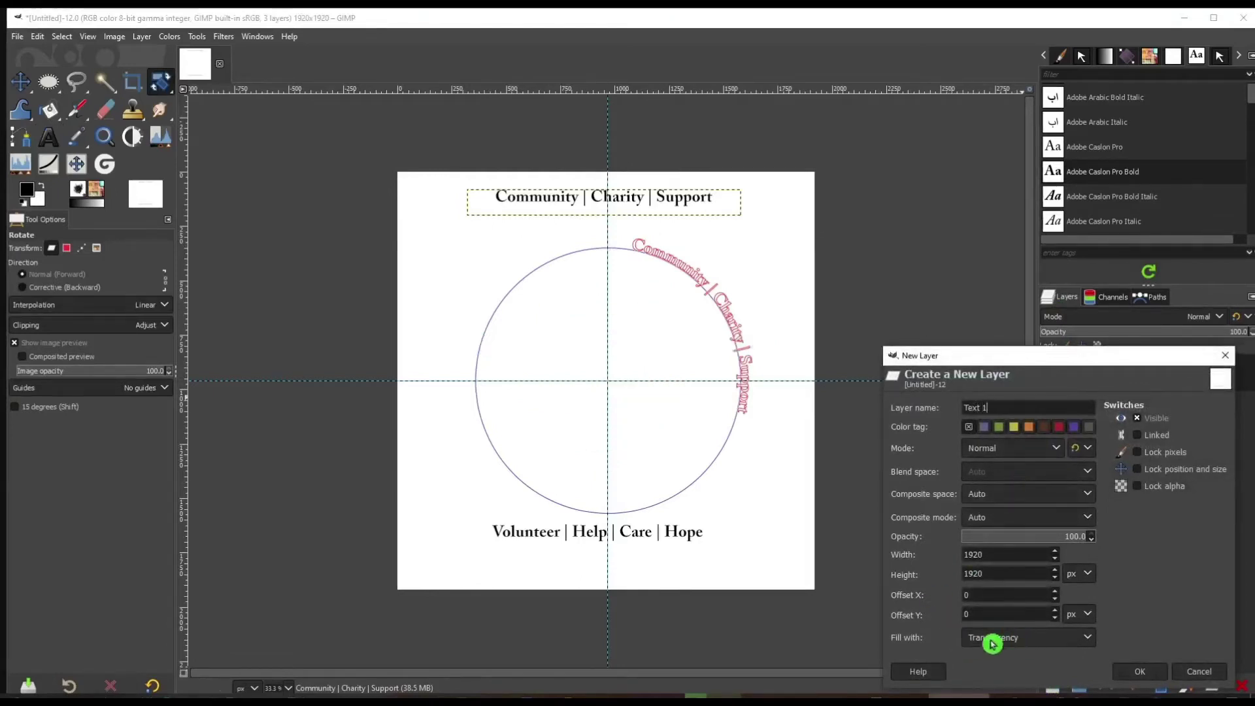
{"action": "left_click", "coordinate": [1127, 673]}
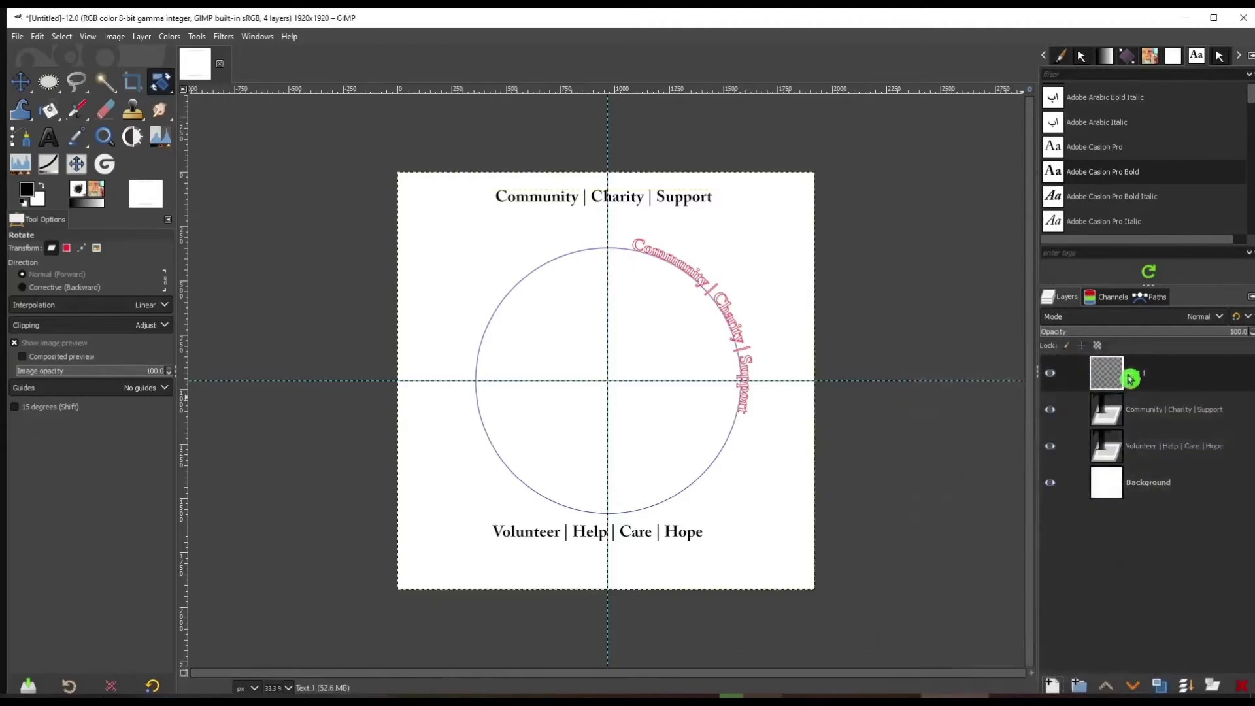
Step: Convert the curved text path to a selection and return to the layer list with Text 1 active
{"action": "left_click", "coordinate": [1151, 297]}
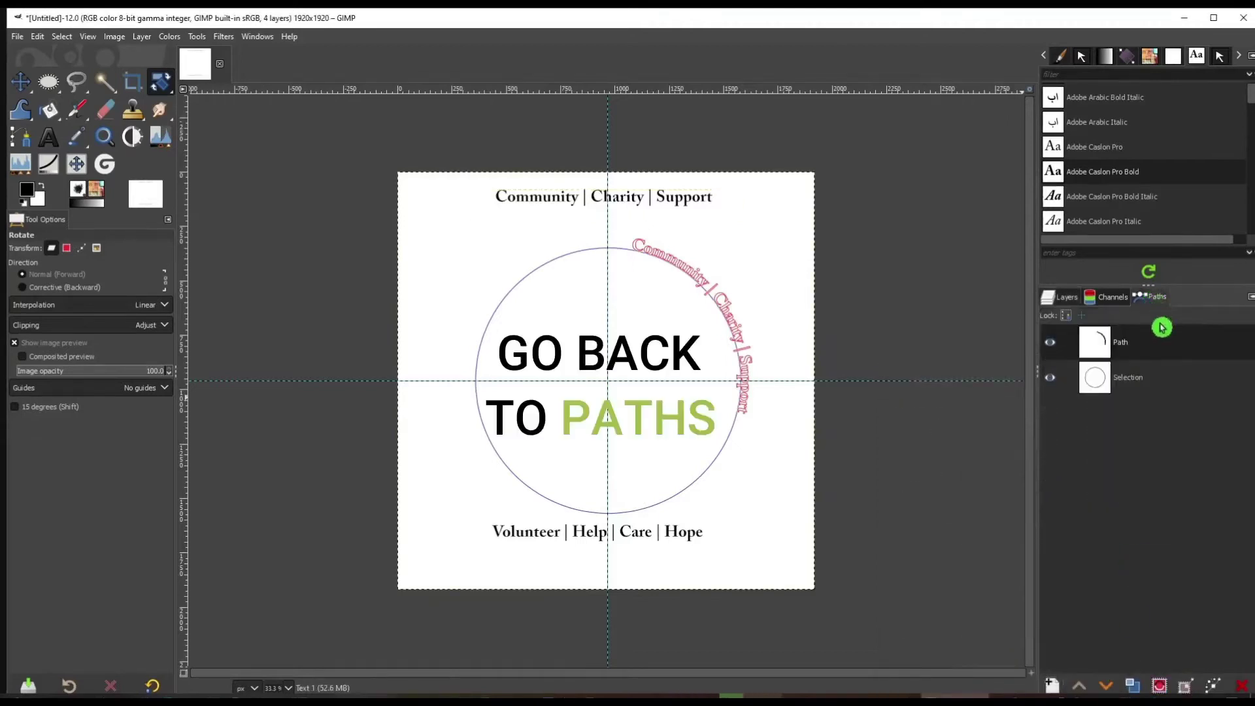
{"action": "right_click", "coordinate": [1125, 344]}
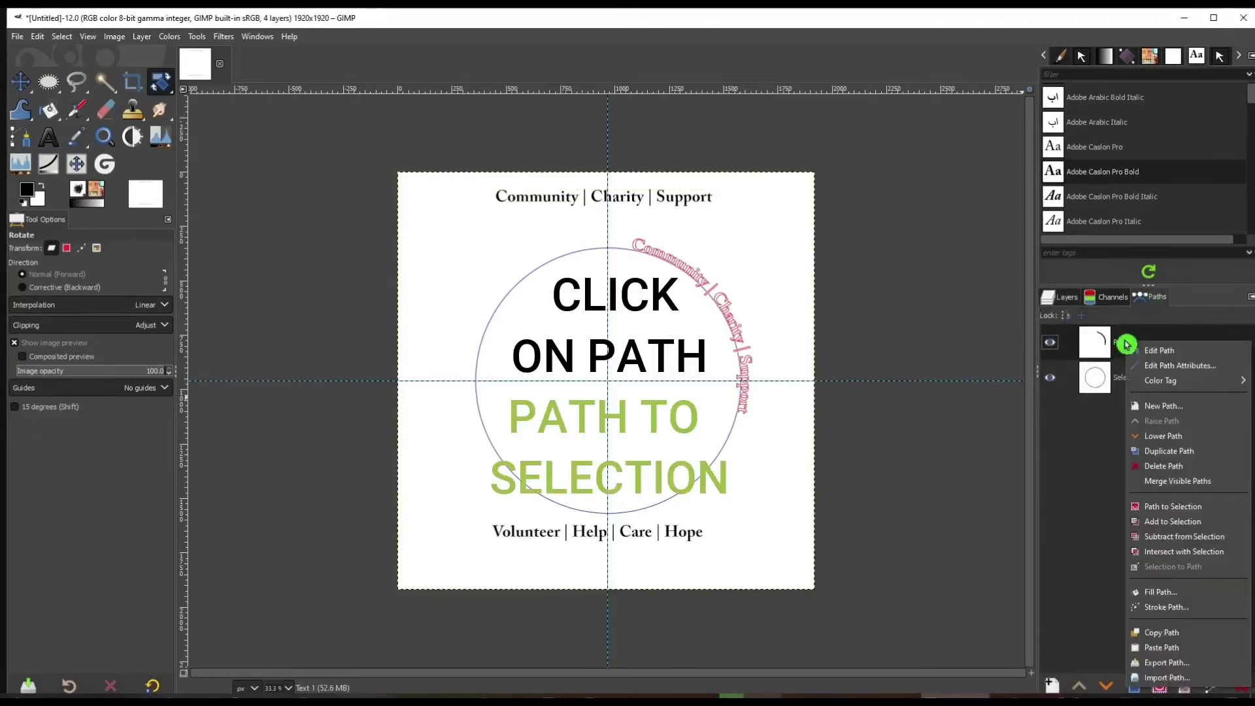
{"action": "left_click", "coordinate": [1194, 508]}
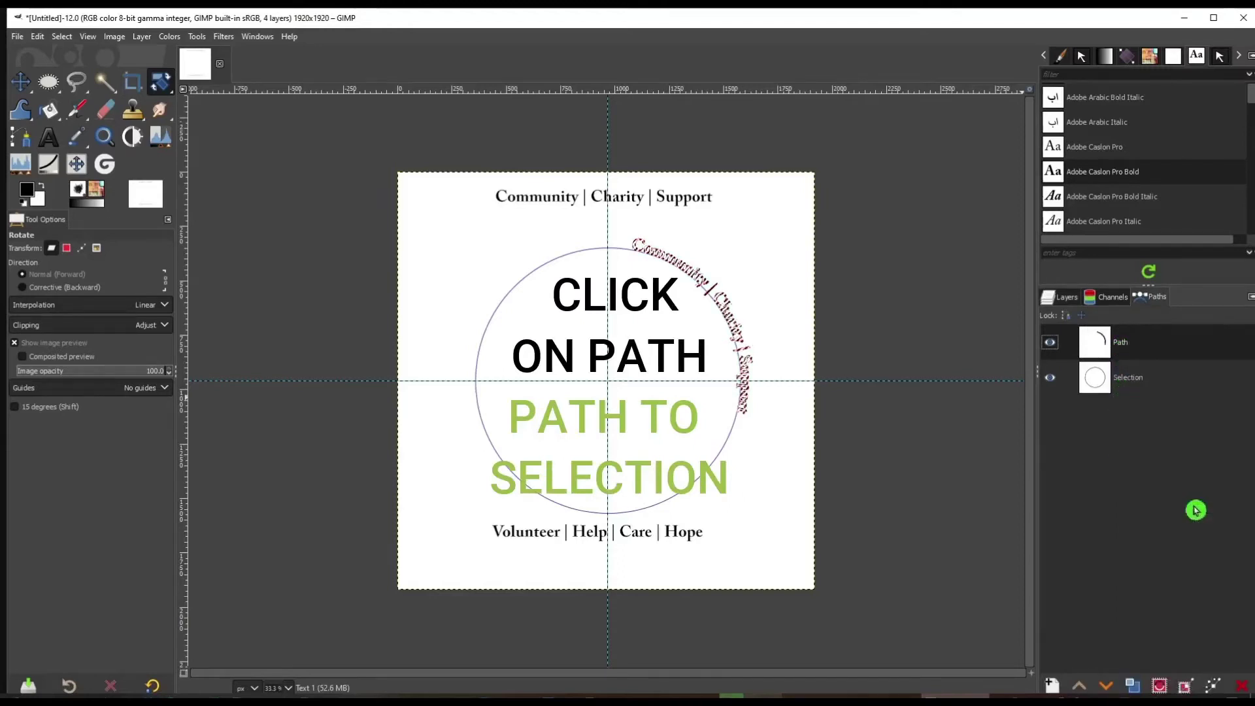
{"action": "left_click", "coordinate": [1061, 296]}
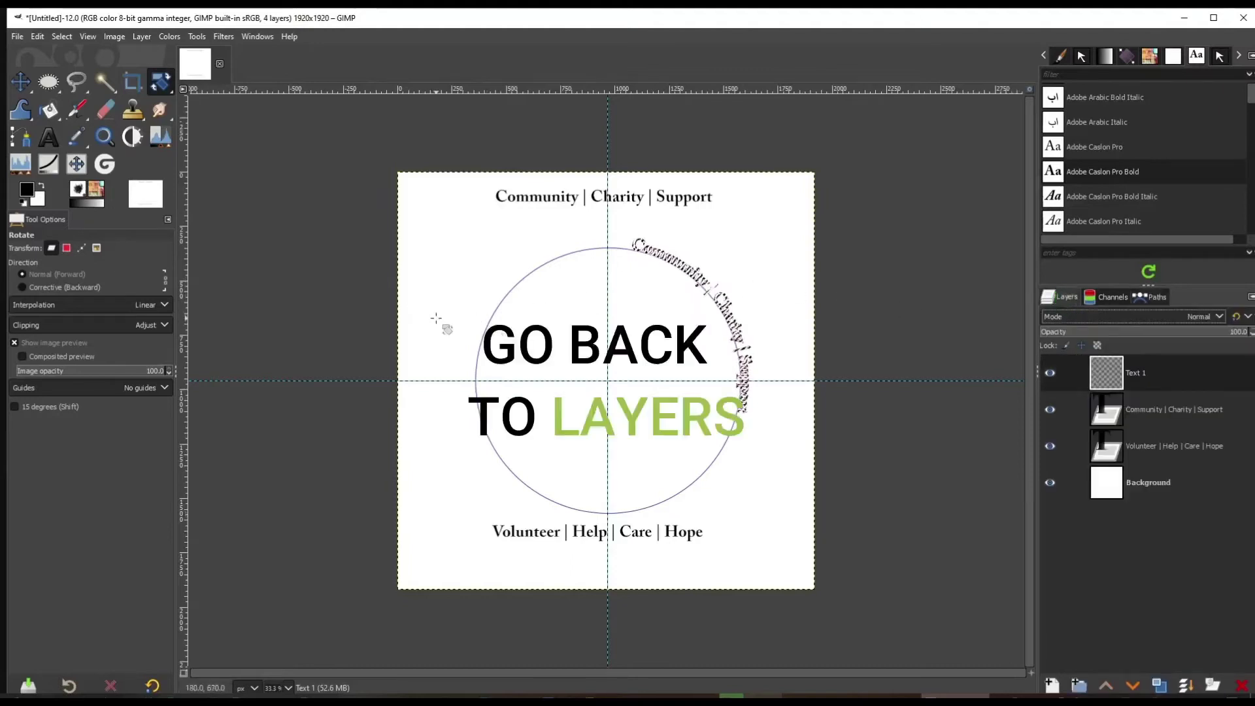
Step: Fill the curved text selection with the foreground colour on the Text 1 layer and clear the selection
{"action": "left_click", "coordinate": [41, 36]}
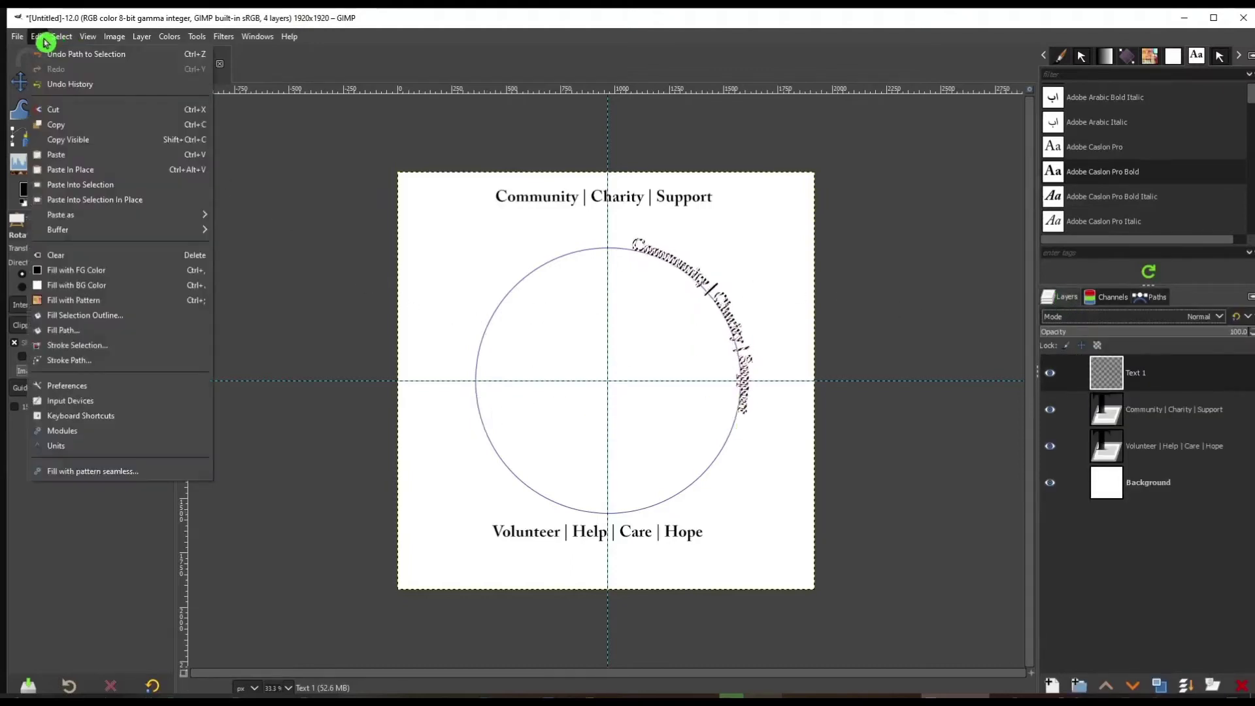
{"action": "left_click", "coordinate": [102, 277]}
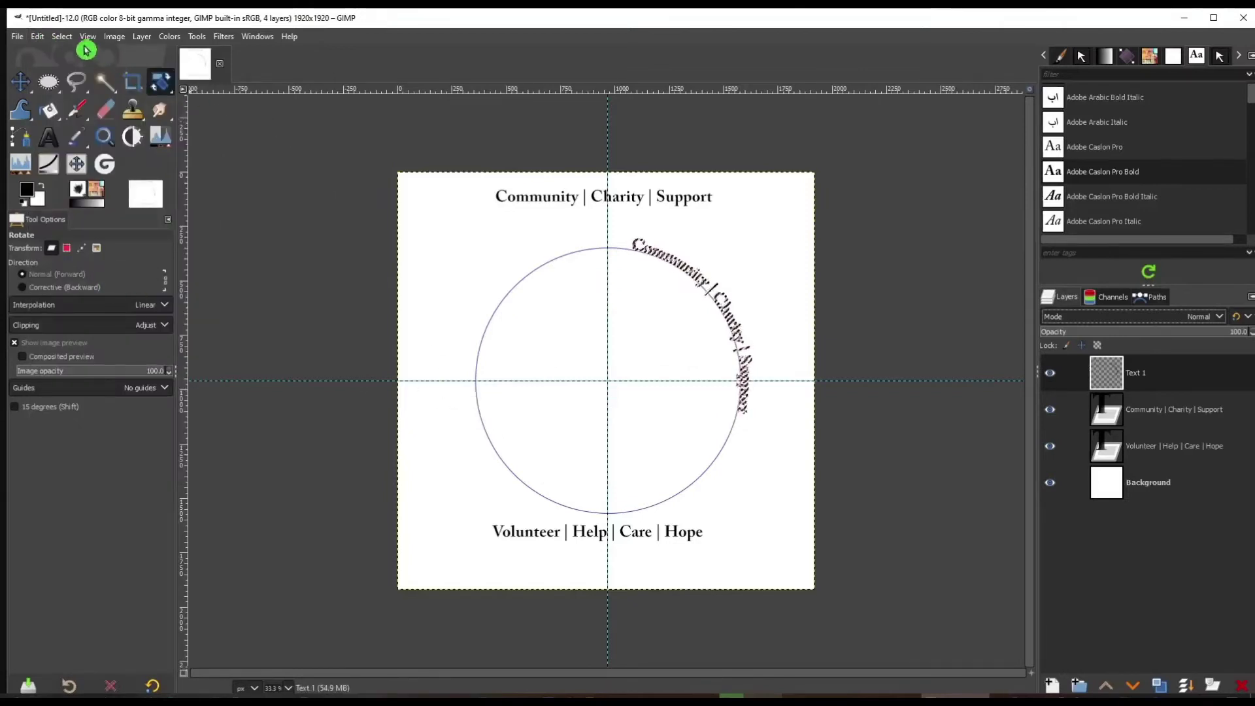
{"action": "left_click", "coordinate": [62, 36]}
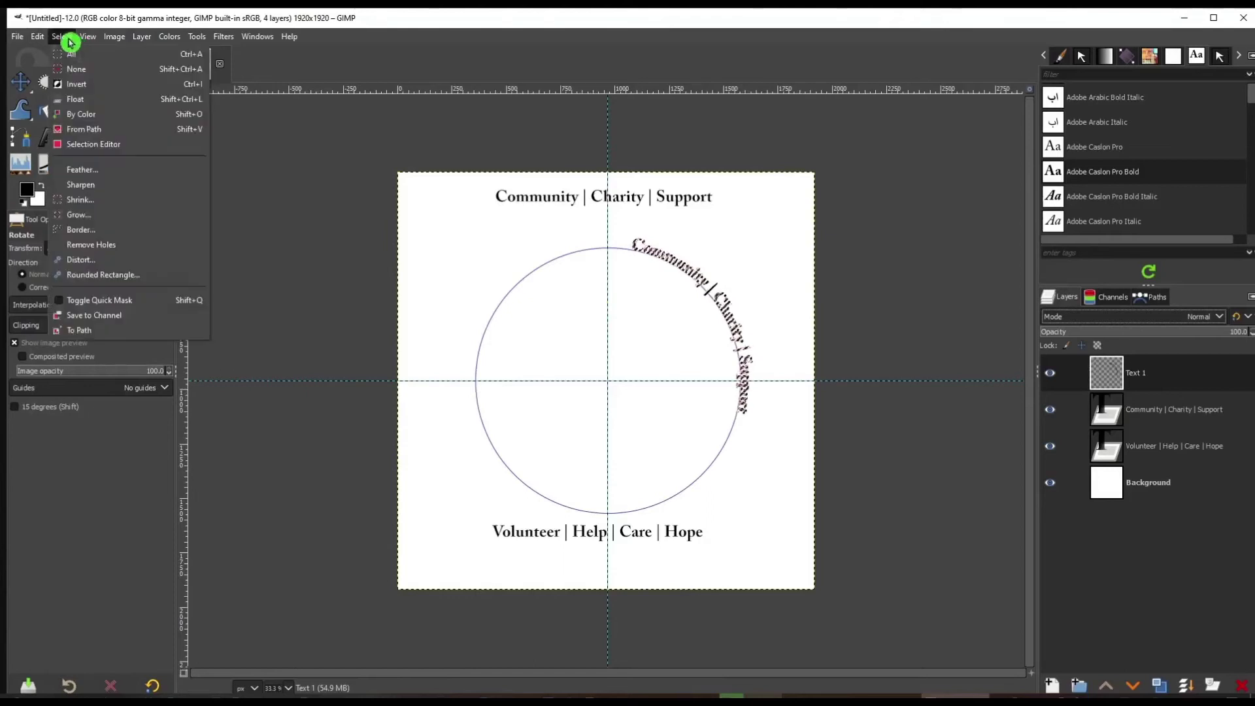
{"action": "left_click", "coordinate": [134, 69]}
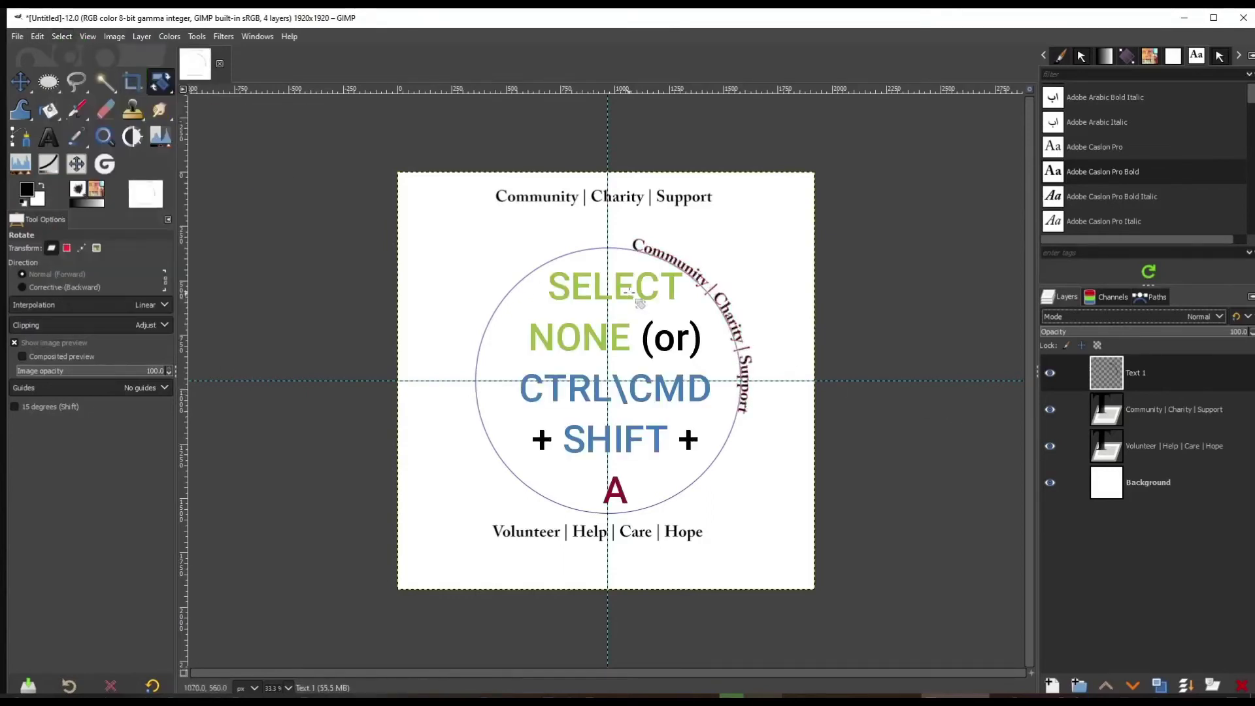
Step: Rotate the Text 1 layer about -48 degrees around the image centre so its text arches over the top of the circle
{"action": "left_click", "coordinate": [173, 91]}
{"action": "left_click", "coordinate": [168, 89]}
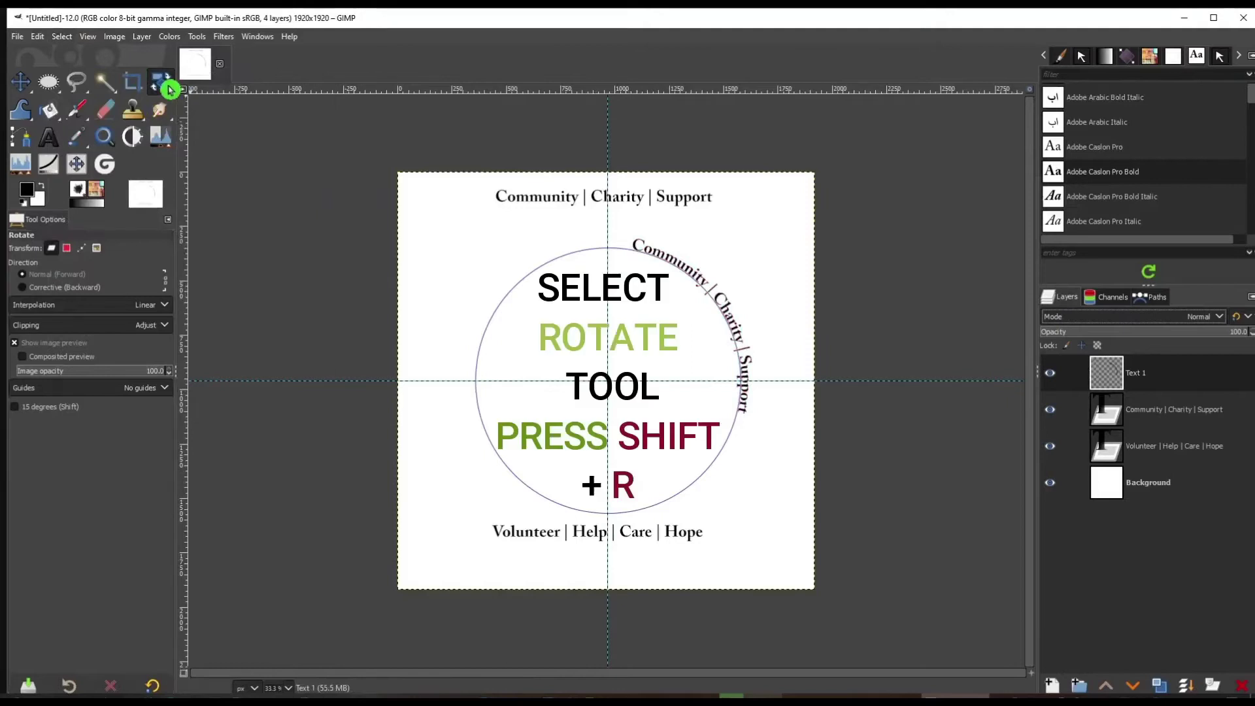
{"action": "left_click_drag", "start_coordinate": [170, 89], "coordinate": [264, 110]}
{"action": "left_click", "coordinate": [677, 252]}
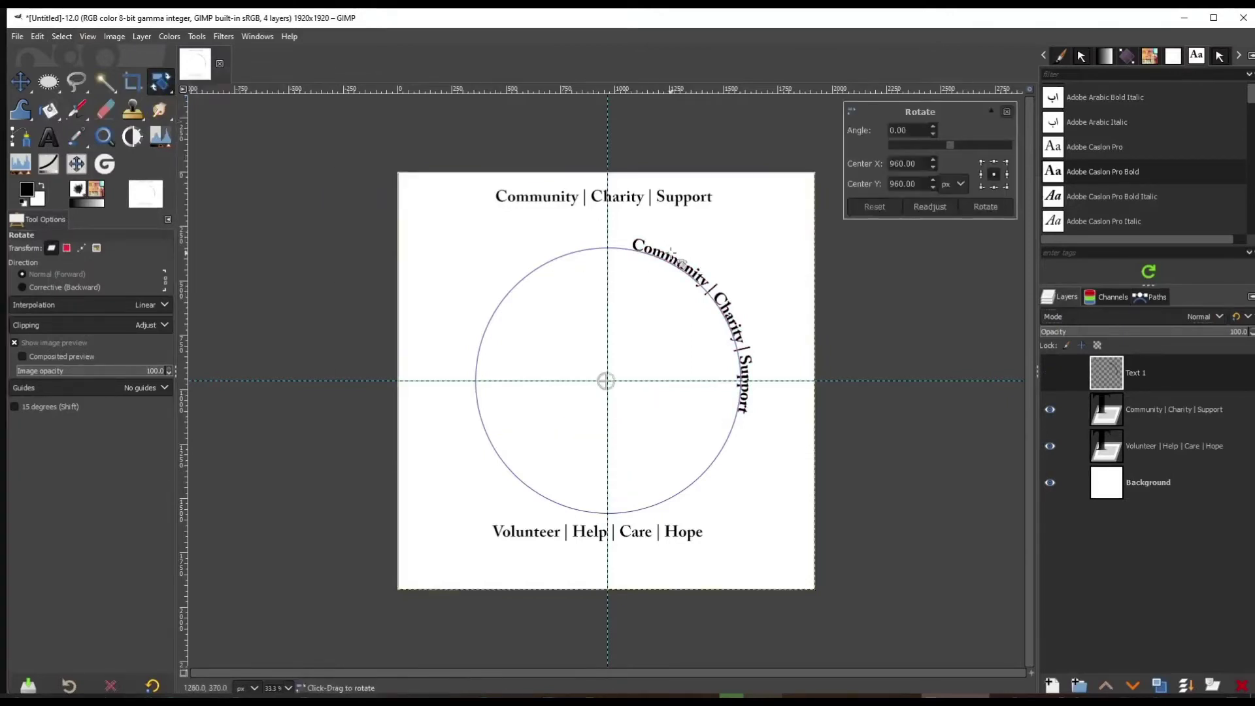
{"action": "left_click_drag", "start_coordinate": [673, 251], "coordinate": [566, 261]}
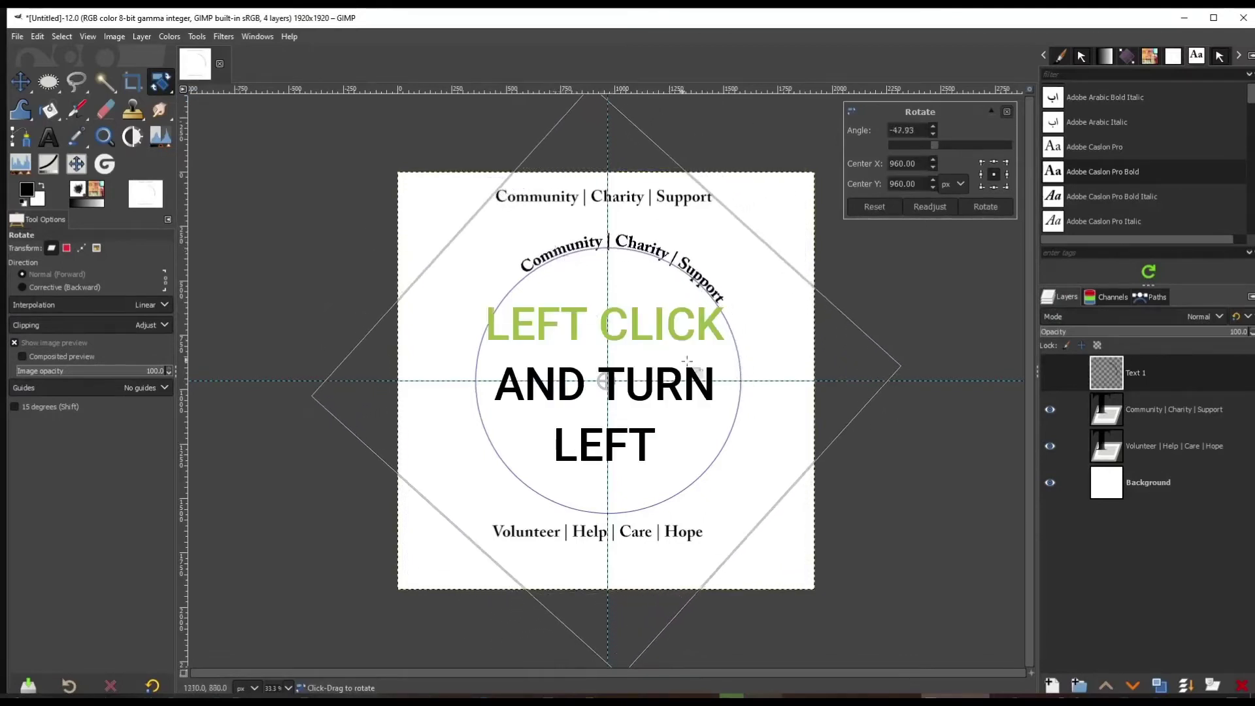
{"action": "left_click", "coordinate": [986, 206]}
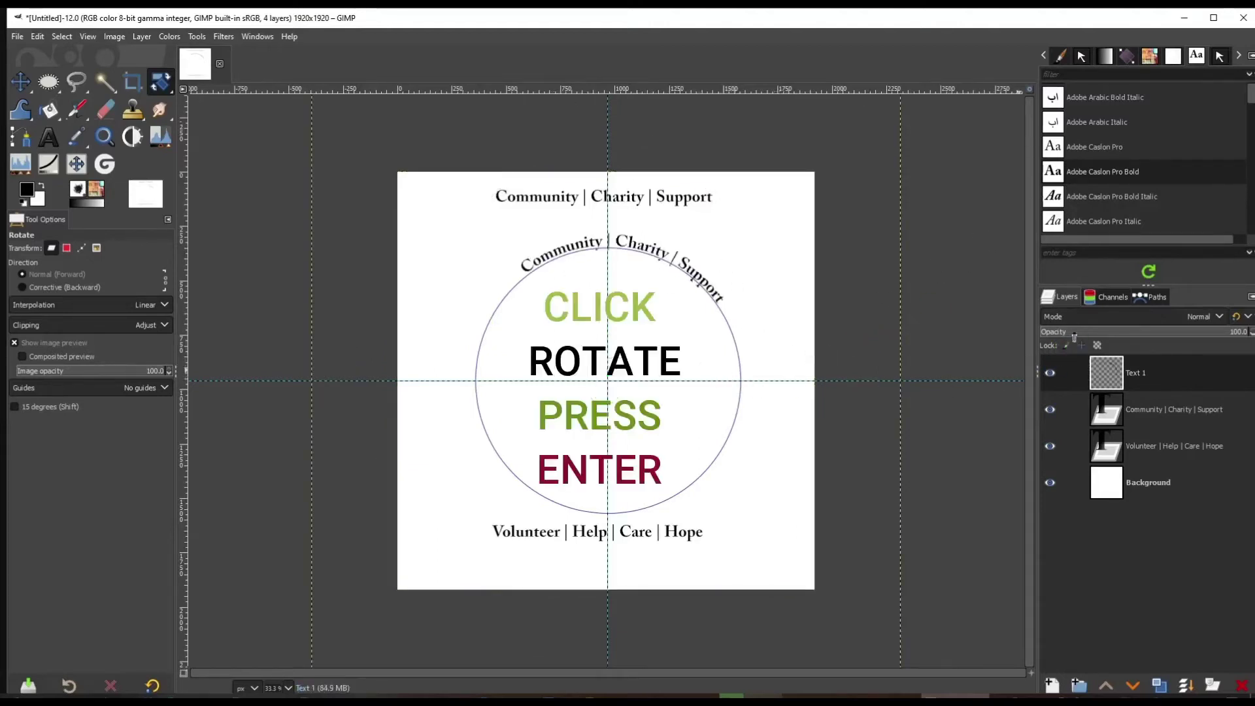
Step: Delete the curved text path and keep the circular "Selection" path visible
{"action": "left_click", "coordinate": [1150, 297]}
{"action": "left_click", "coordinate": [1050, 342]}
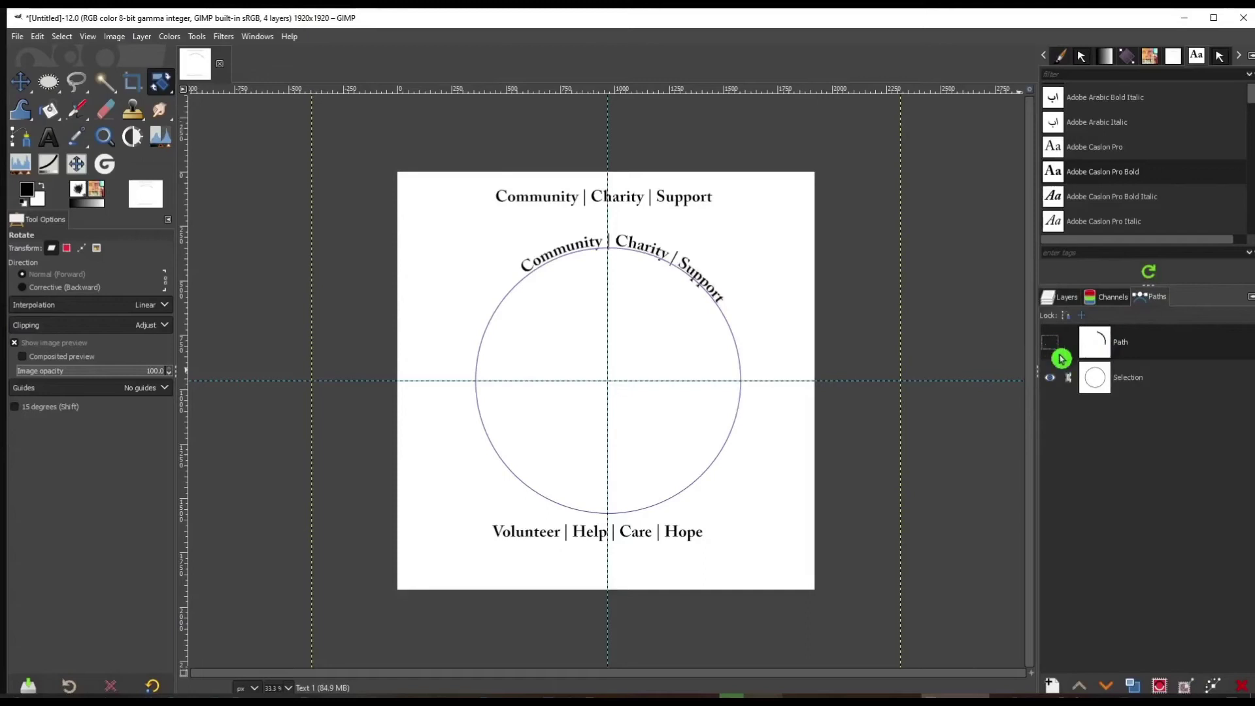
{"action": "left_click", "coordinate": [1050, 378]}
{"action": "left_click", "coordinate": [1052, 379]}
{"action": "left_click", "coordinate": [1241, 685]}
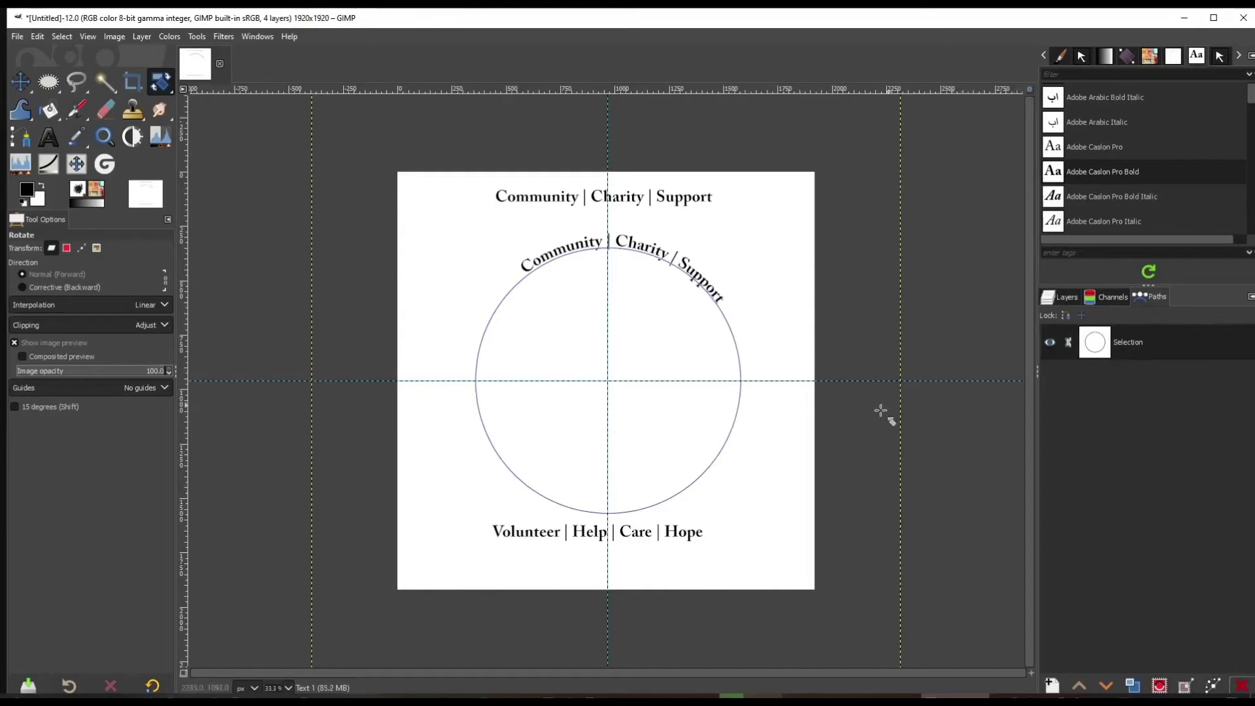
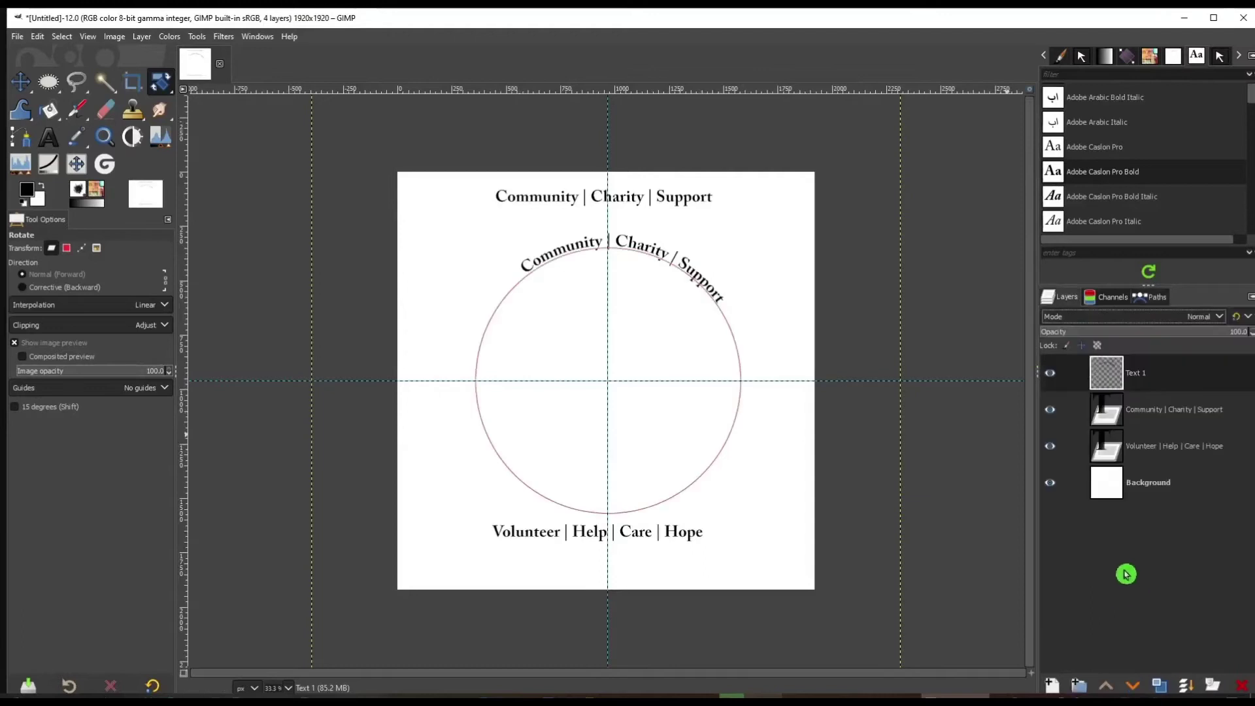
Step: Duplicate the Background layer and hide the straight "Community | Charity | Support" text layer
{"action": "left_click", "coordinate": [1148, 482]}
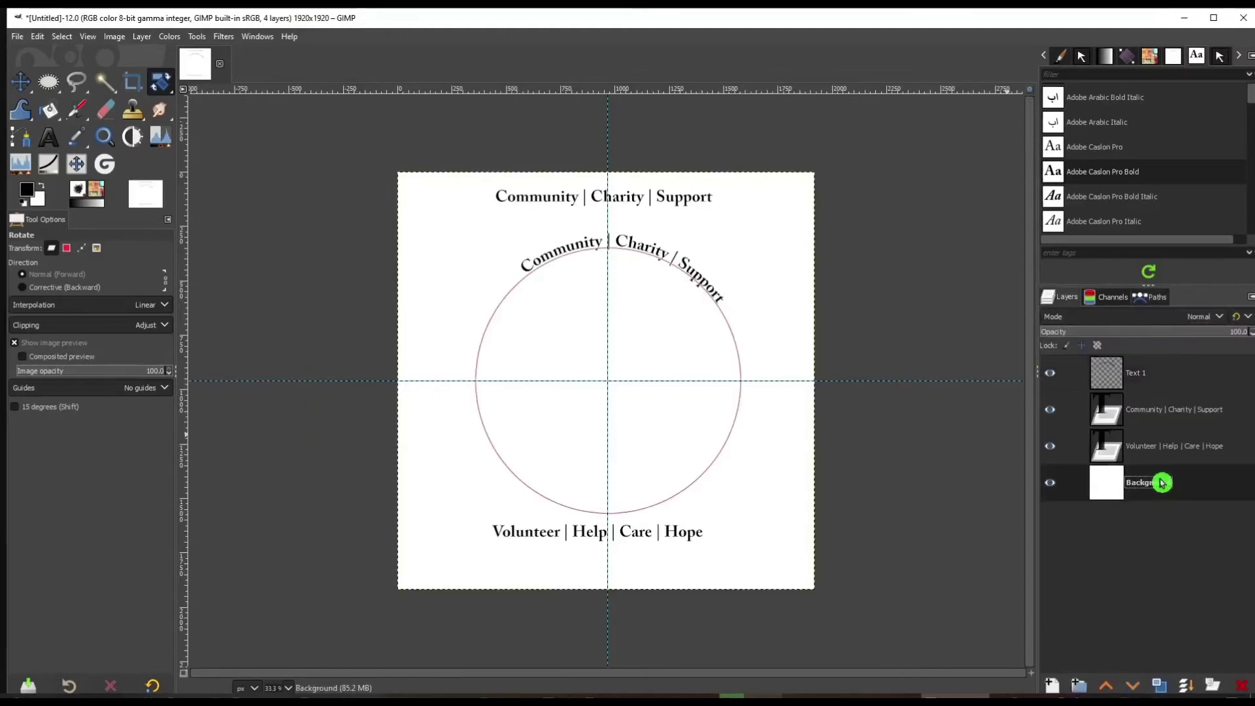
{"action": "left_click", "coordinate": [1160, 685]}
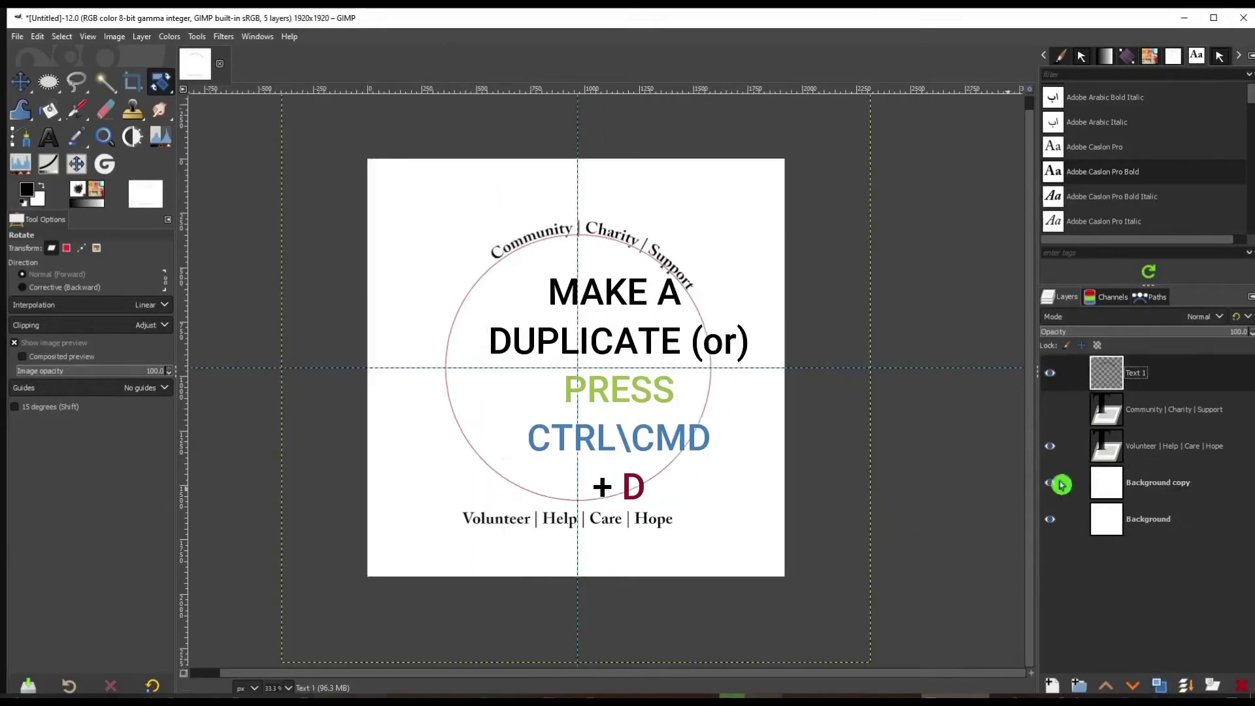
{"action": "left_click", "coordinate": [1051, 412]}
{"action": "left_click", "coordinate": [1050, 411]}
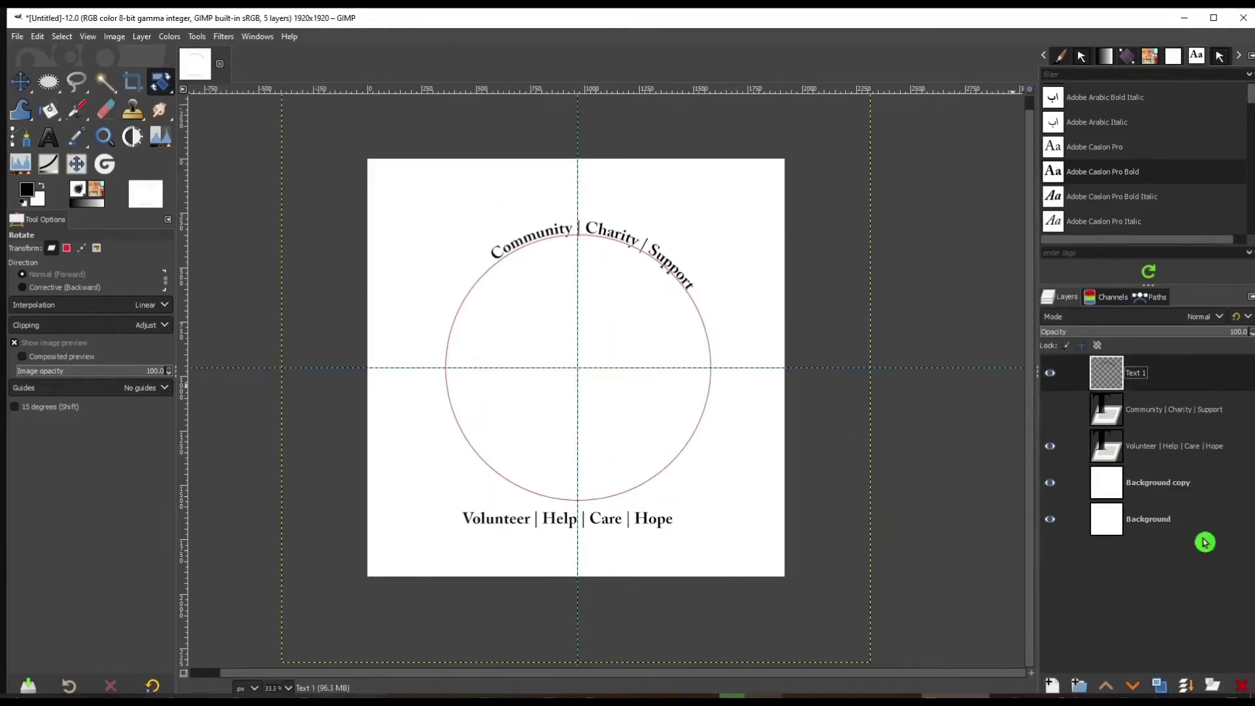
Step: Move the straight "Volunteer | Help | Care | Hope" text so it is centred on the vertical guide below the circle
{"action": "left_click", "coordinate": [1169, 457]}
{"action": "key", "text": "m"}
{"action": "left_click", "coordinate": [557, 527]}
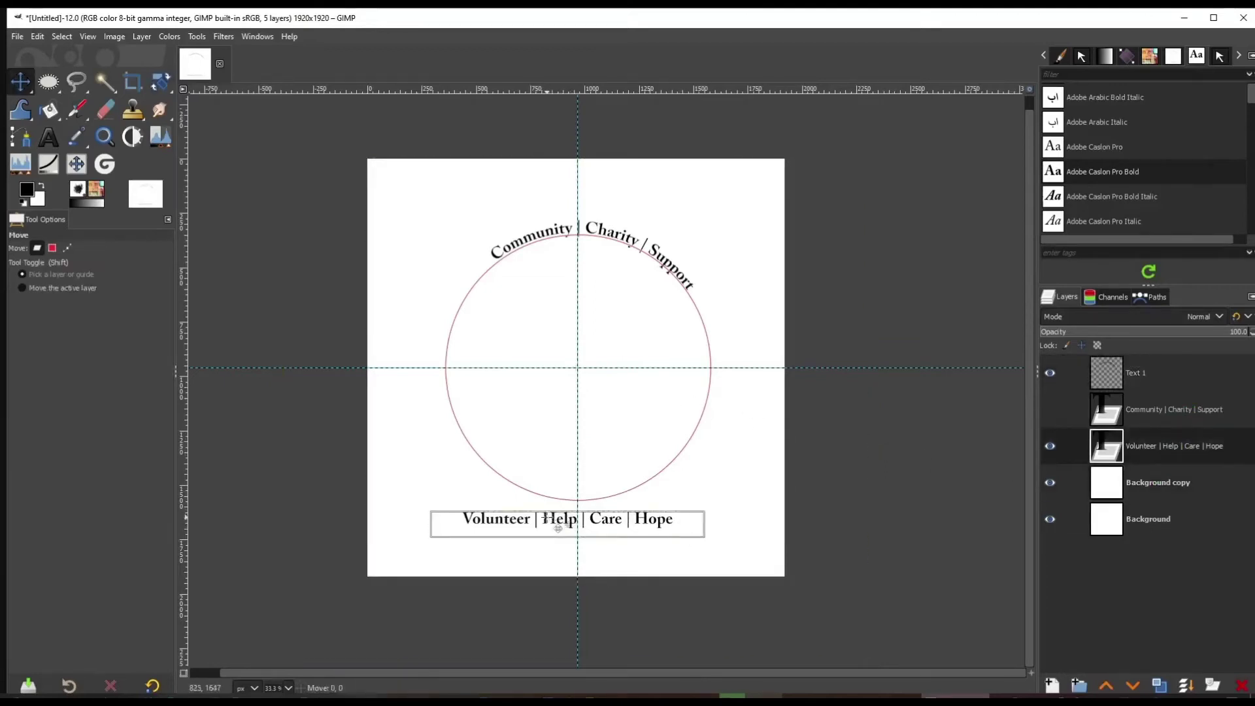
{"action": "left_click_drag", "start_coordinate": [557, 527], "coordinate": [568, 529]}
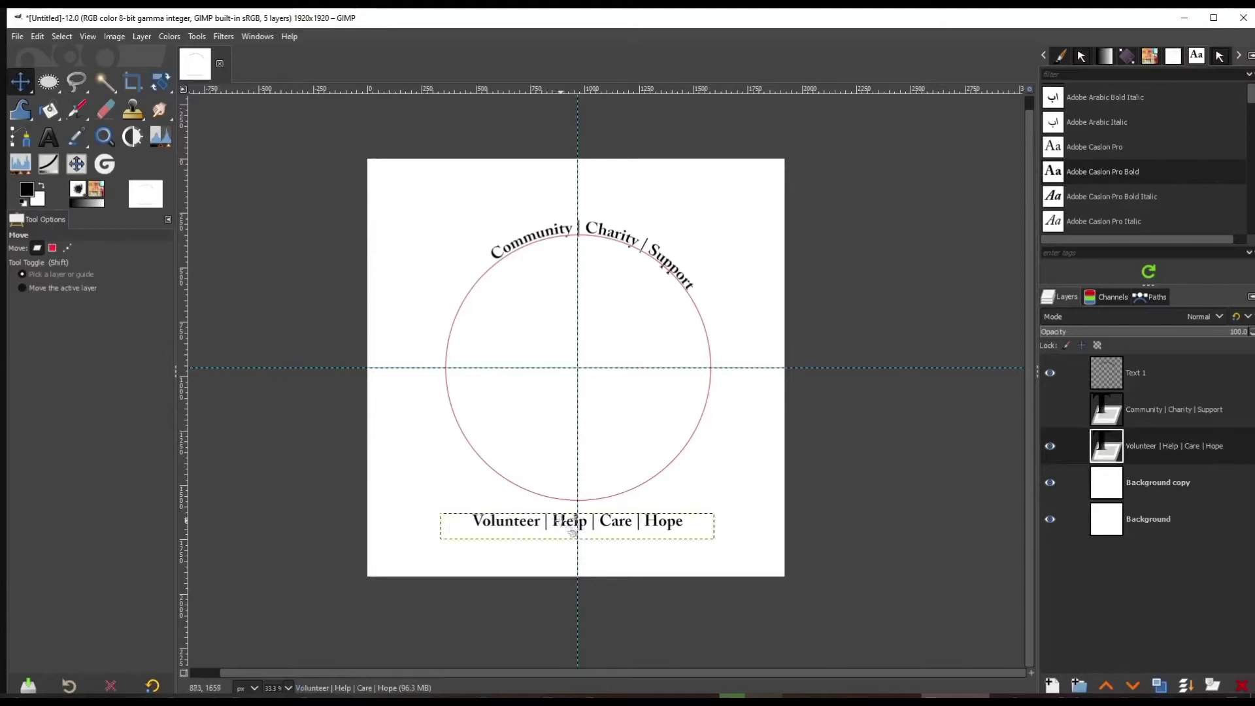
Step: Flip the circular path horizontally and apply Text along Path to the "Volunteer | Help | Care | Hope" layer
{"action": "left_click_drag", "start_coordinate": [161, 81], "coordinate": [301, 189]}
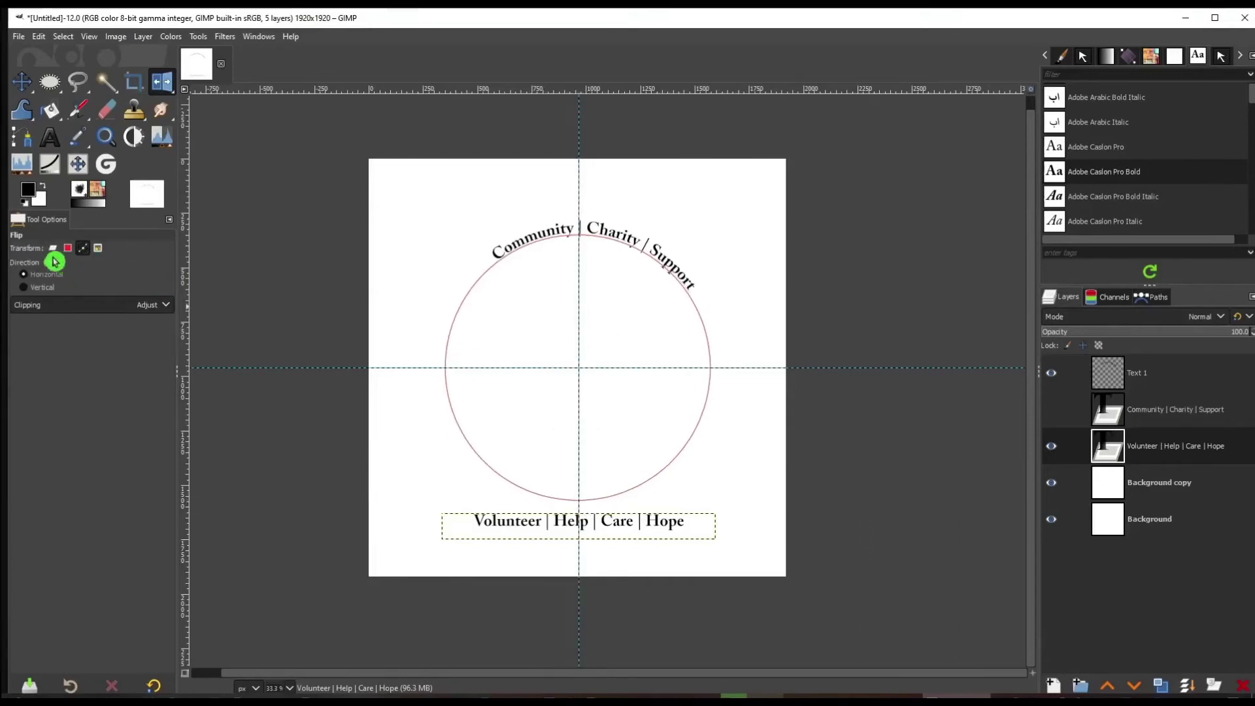
{"action": "right_click", "coordinate": [1179, 456]}
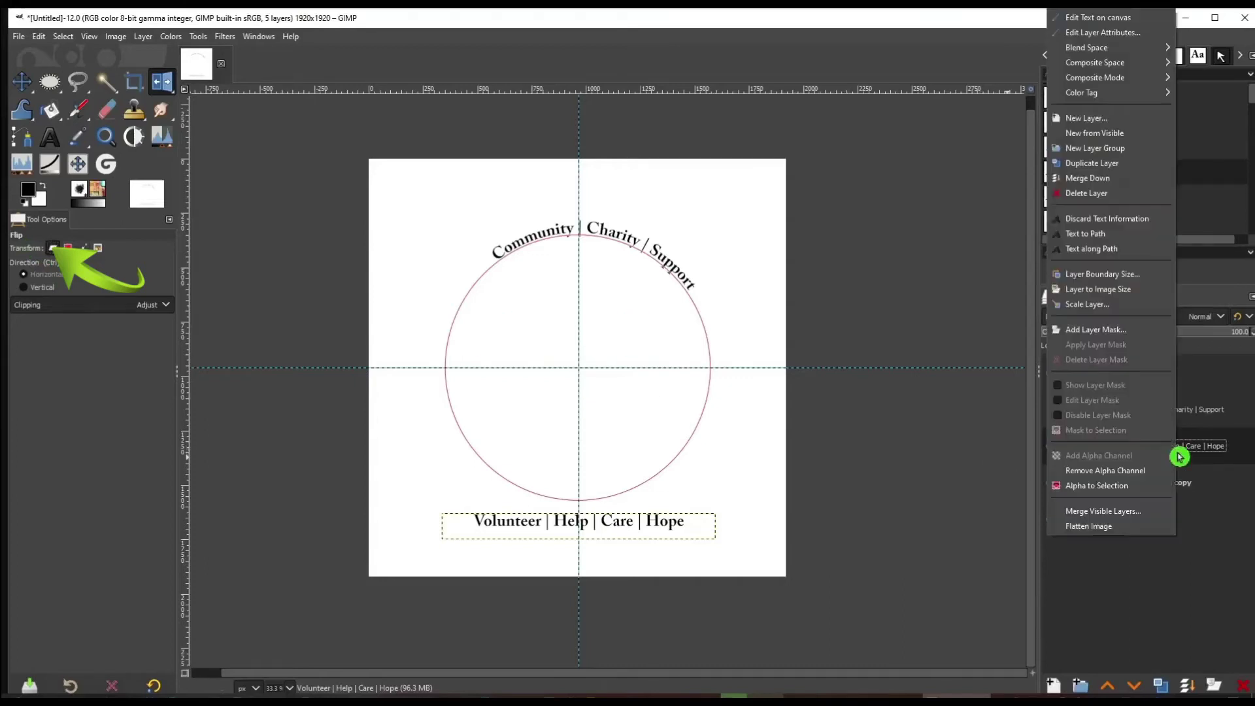
{"action": "left_click", "coordinate": [1131, 253]}
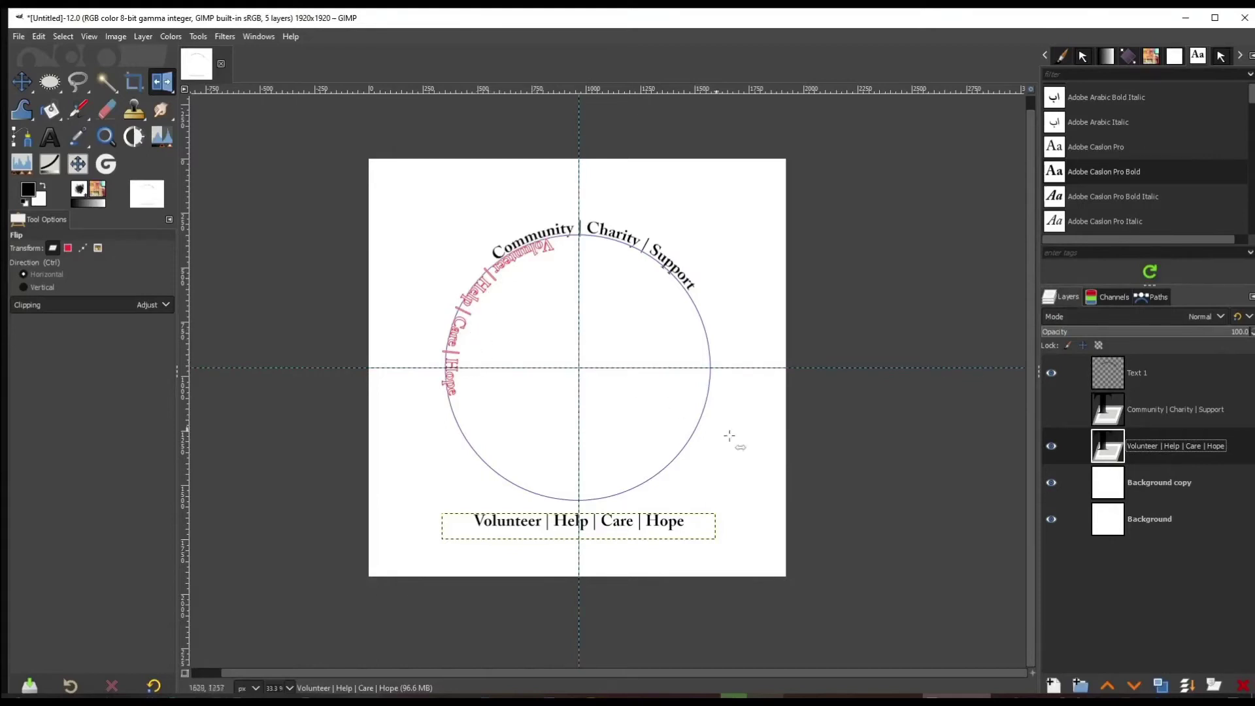
Step: Create a new 1920 × 1920 px transparent layer named "Text 2" above the "Volunteer | Help | Care | Hope" layer
{"action": "left_click_drag", "start_coordinate": [1066, 445], "coordinate": [1070, 667]}
{"action": "left_click", "coordinate": [1053, 688]}
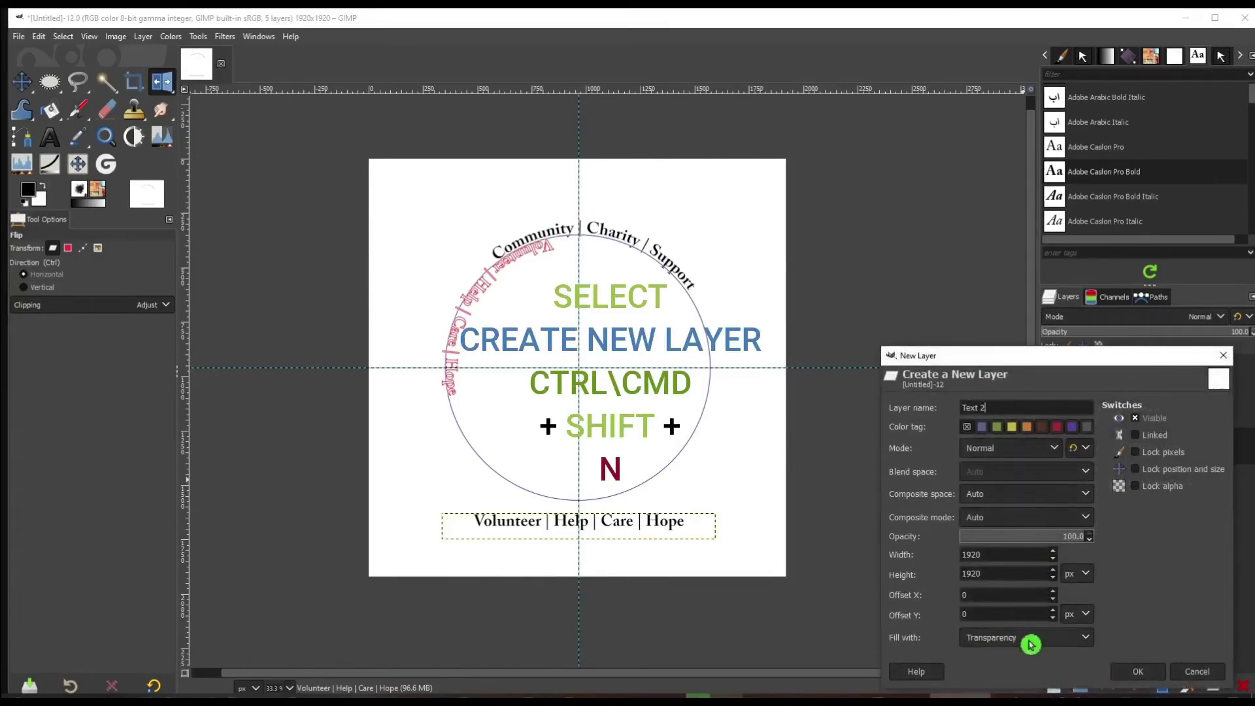
{"action": "left_click", "coordinate": [1137, 671]}
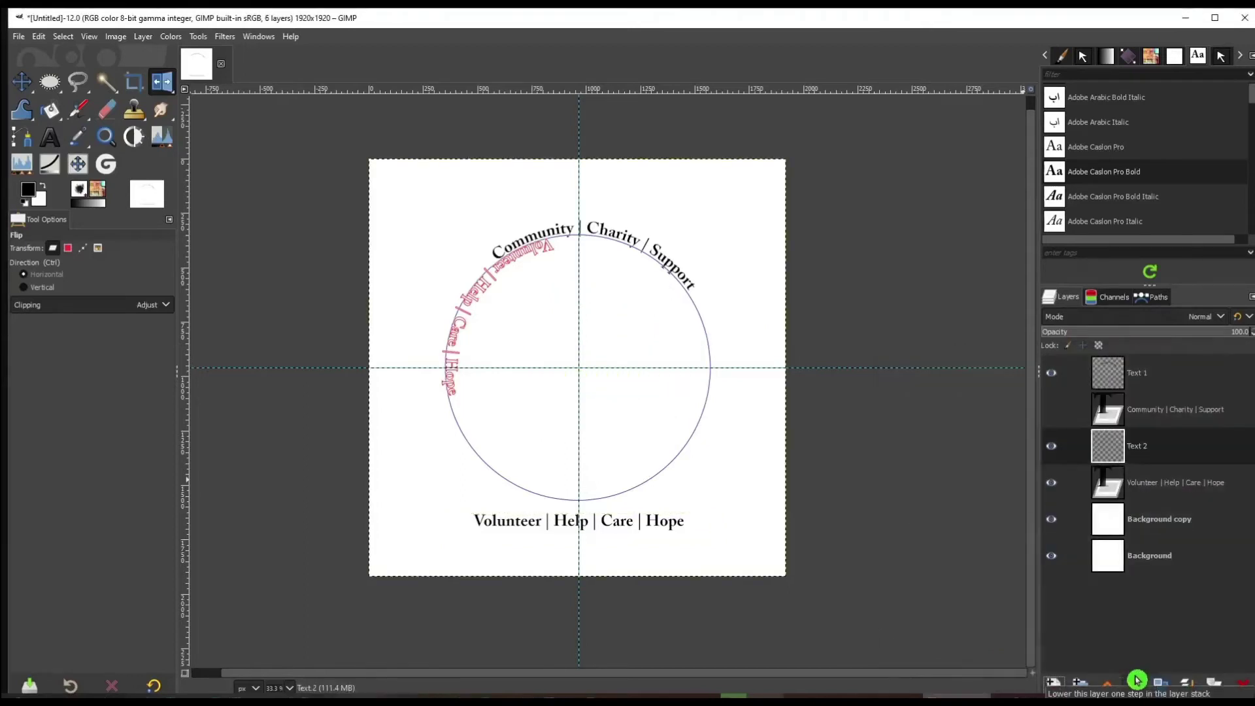
Step: Convert the curved "Volunteer | Help | Care | Hope" path to a selection and return to the layer list
{"action": "left_click", "coordinate": [1154, 298]}
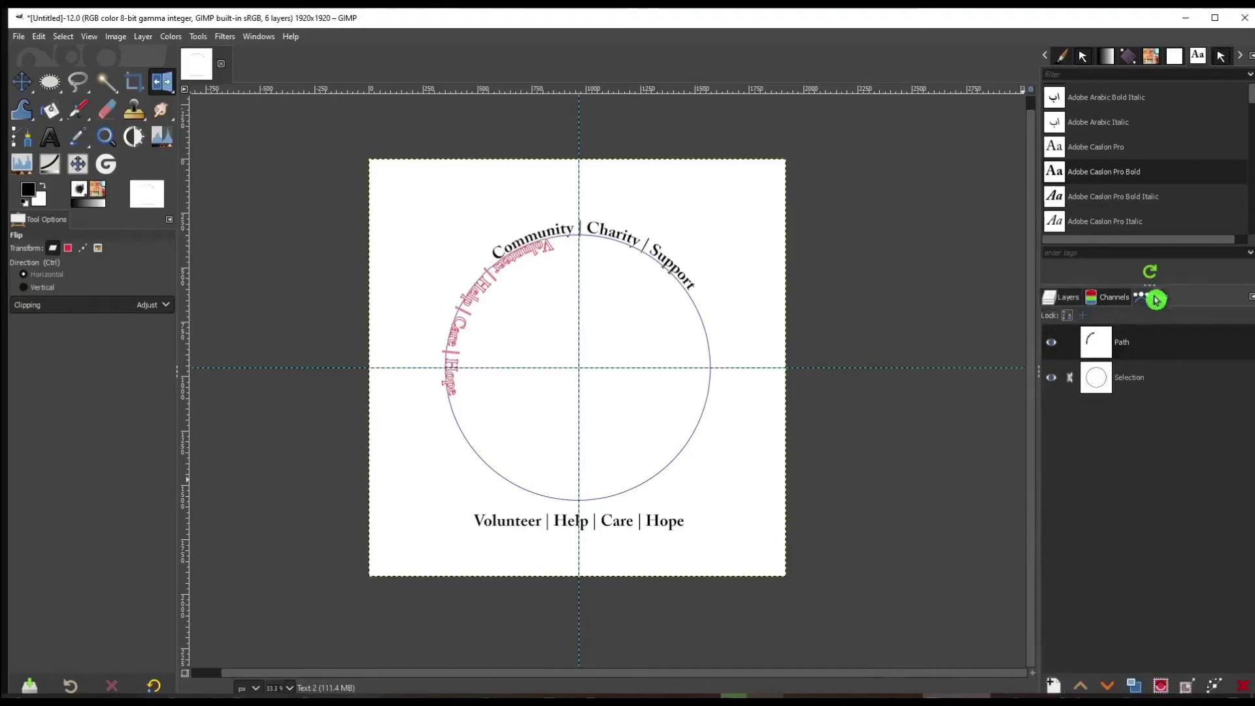
{"action": "right_click", "coordinate": [1145, 345]}
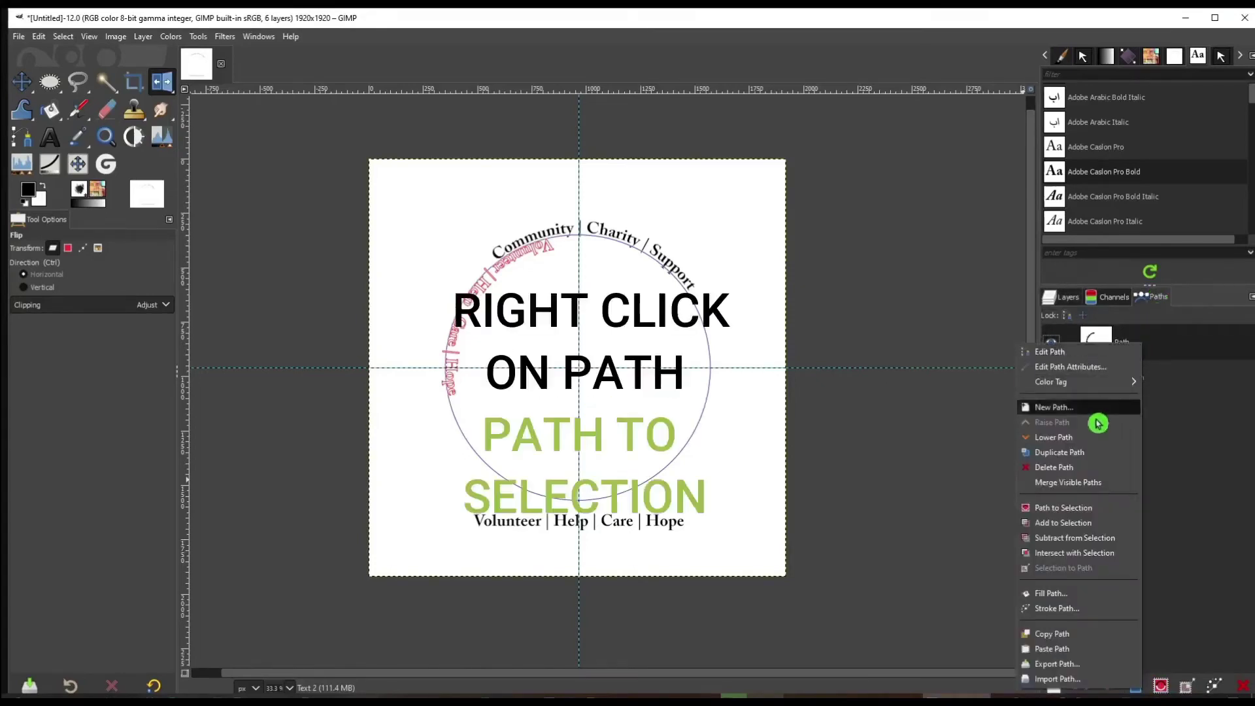
{"action": "left_click", "coordinate": [1097, 508]}
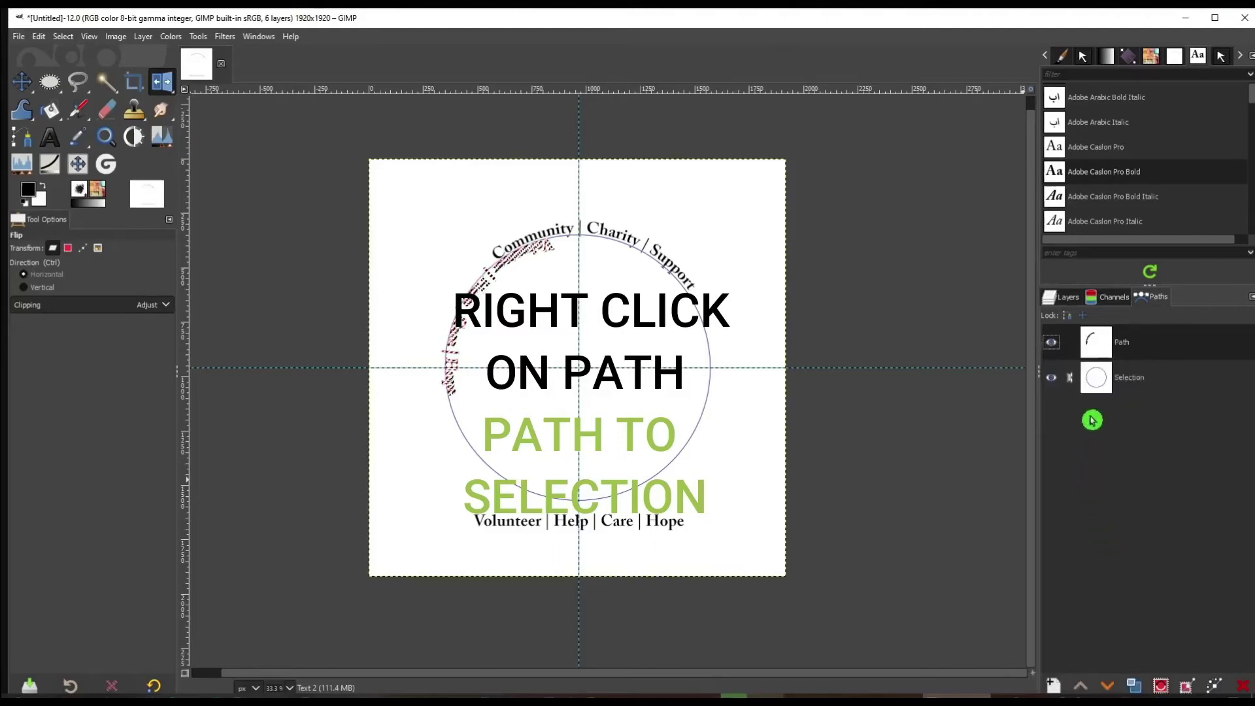
{"action": "left_click", "coordinate": [1061, 305]}
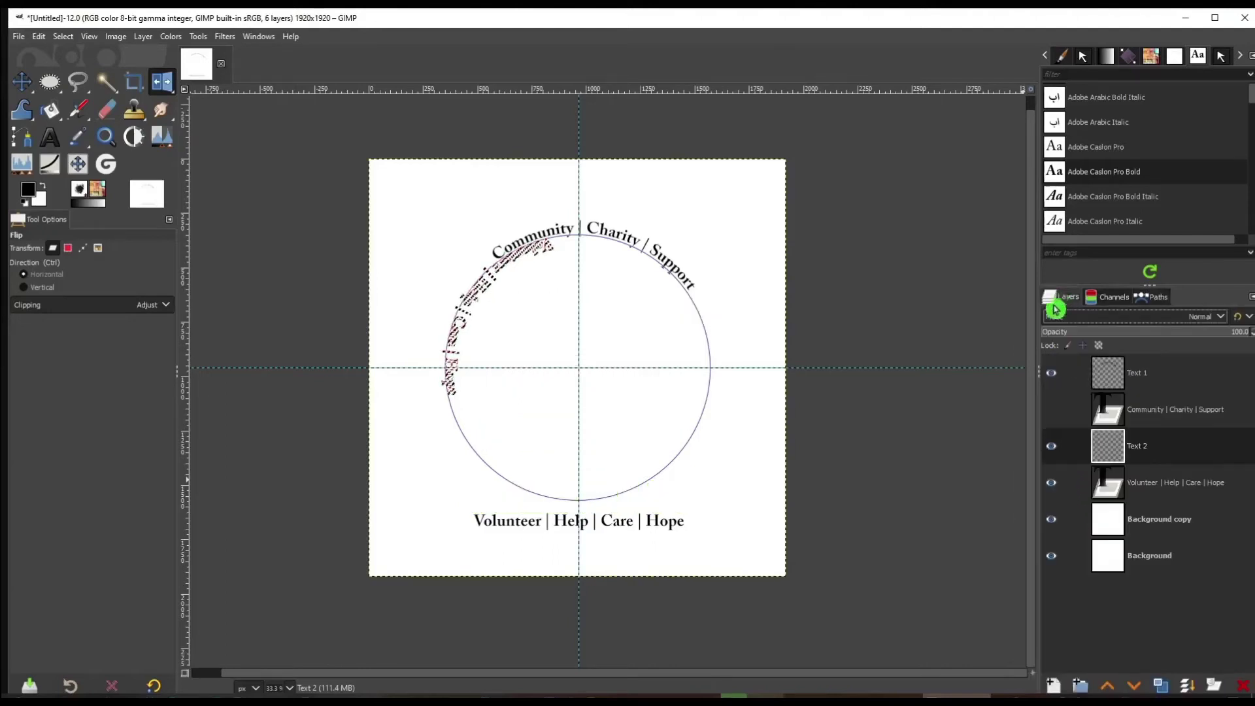
Step: Fill the selected "Volunteer | Help | Care | Hope" lettering with the foreground colour on Text 2 and clear the selection
{"action": "left_click", "coordinate": [40, 38]}
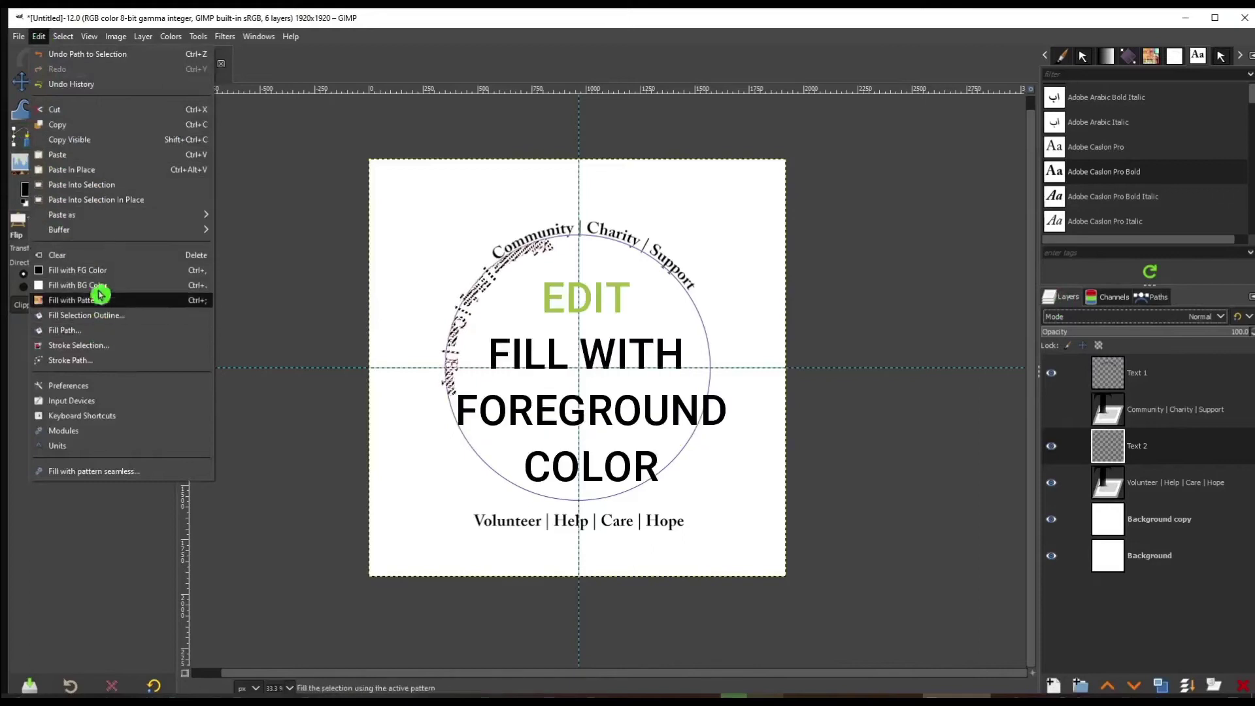
{"action": "left_click", "coordinate": [97, 270]}
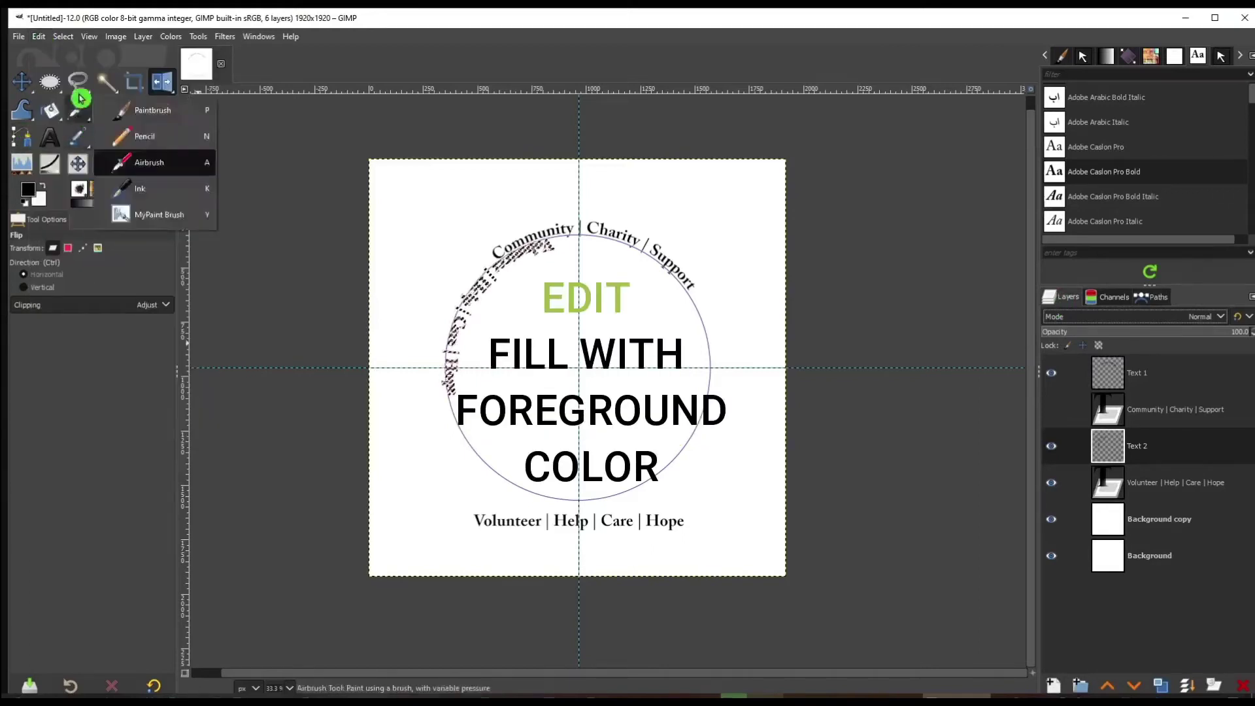
{"action": "left_click", "coordinate": [62, 37]}
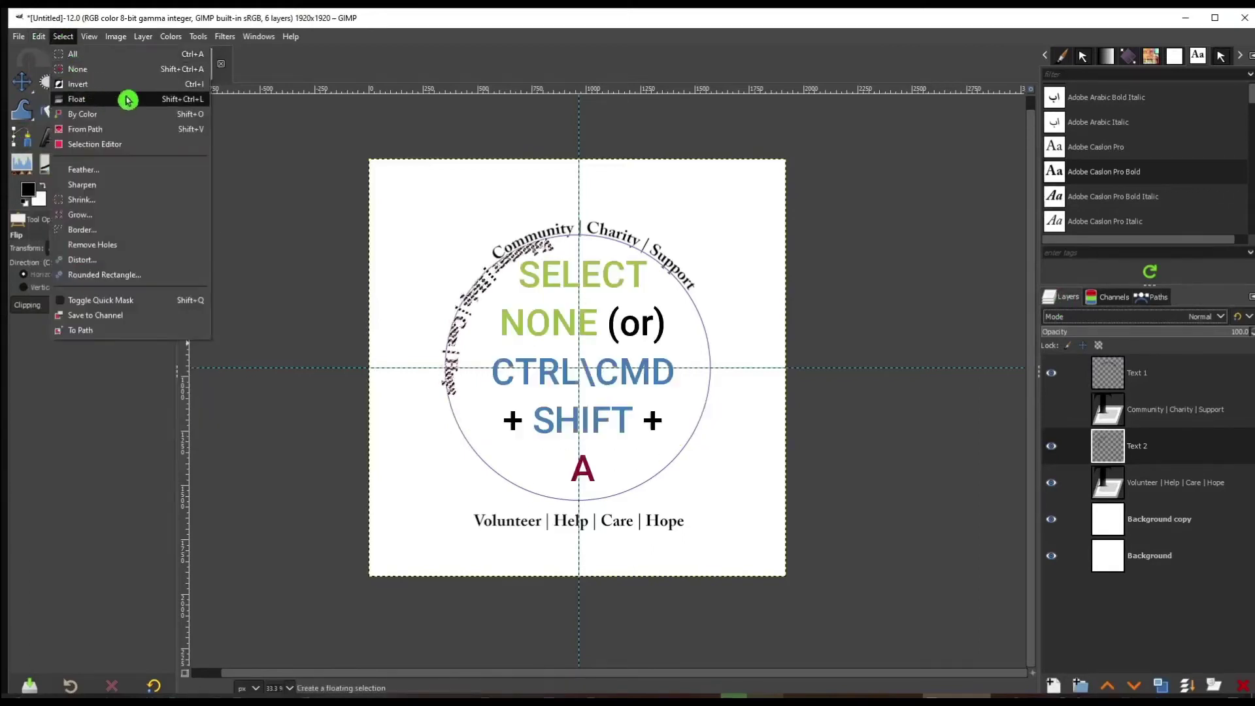
{"action": "left_click", "coordinate": [128, 70]}
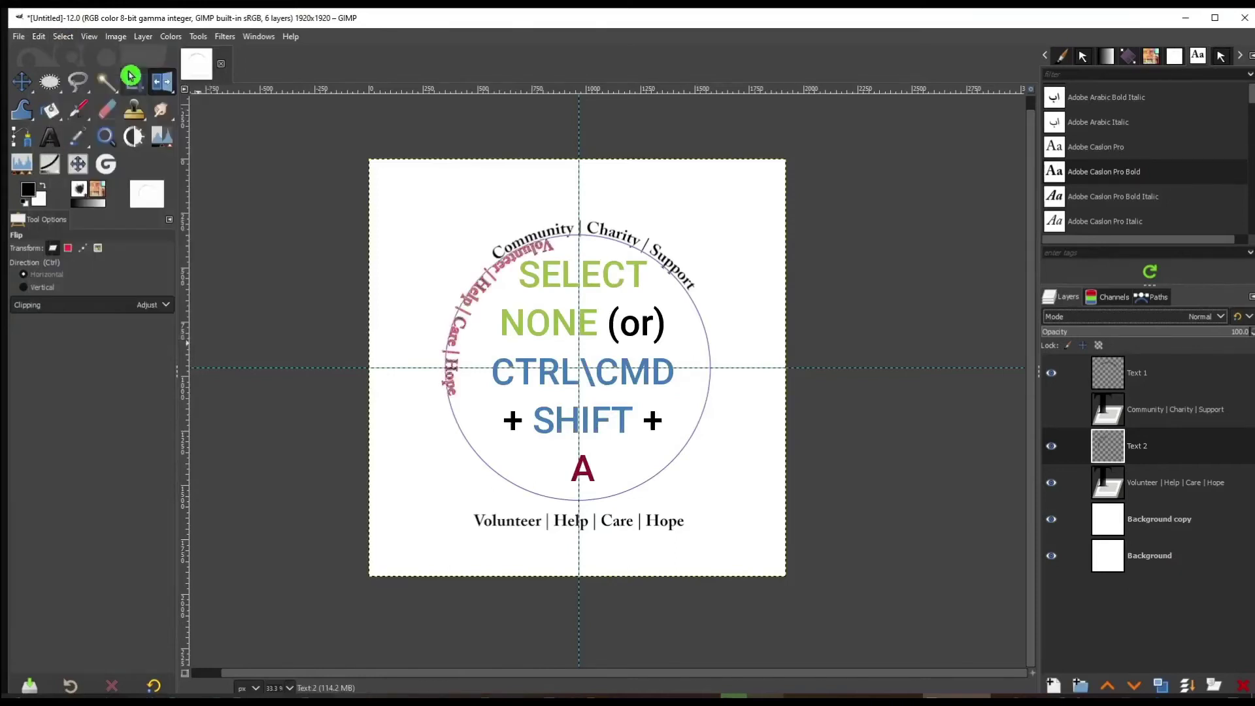
Step: Rotate the Text 2 layer about -127 degrees around the image centre so its text follows the bottom of the circle
{"action": "left_click", "coordinate": [163, 85]}
{"action": "left_click", "coordinate": [262, 110]}
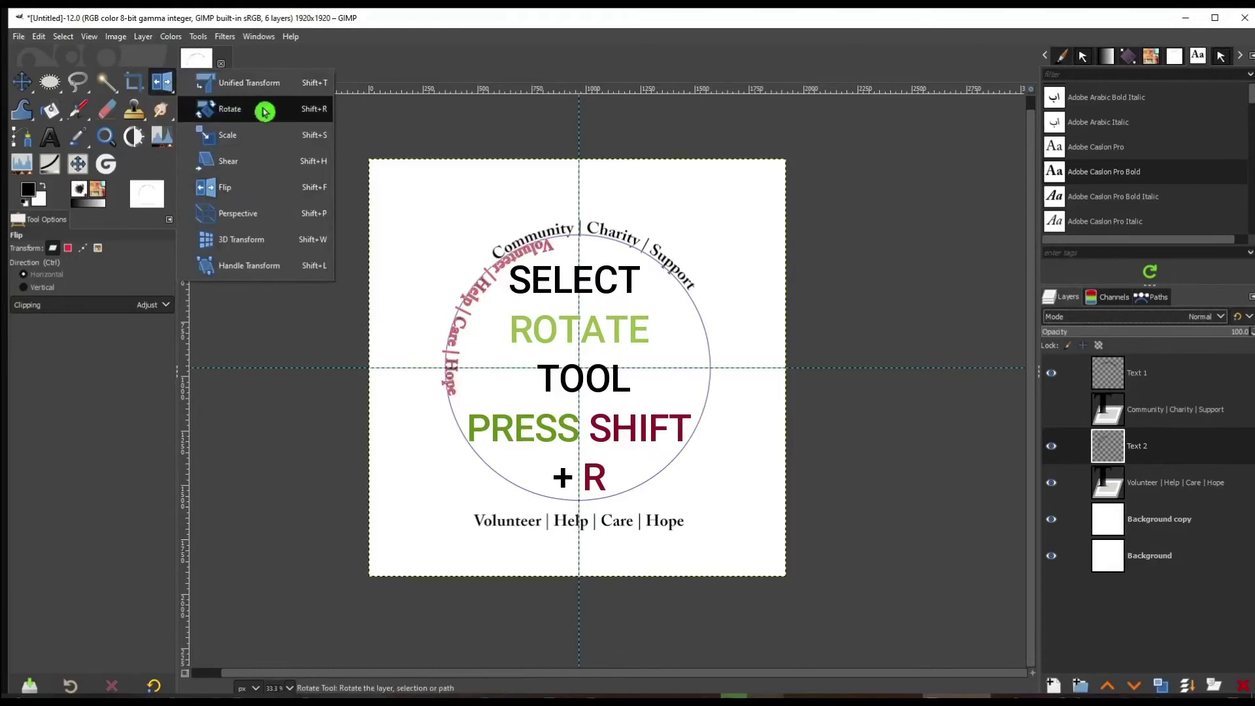
{"action": "left_click", "coordinate": [481, 299]}
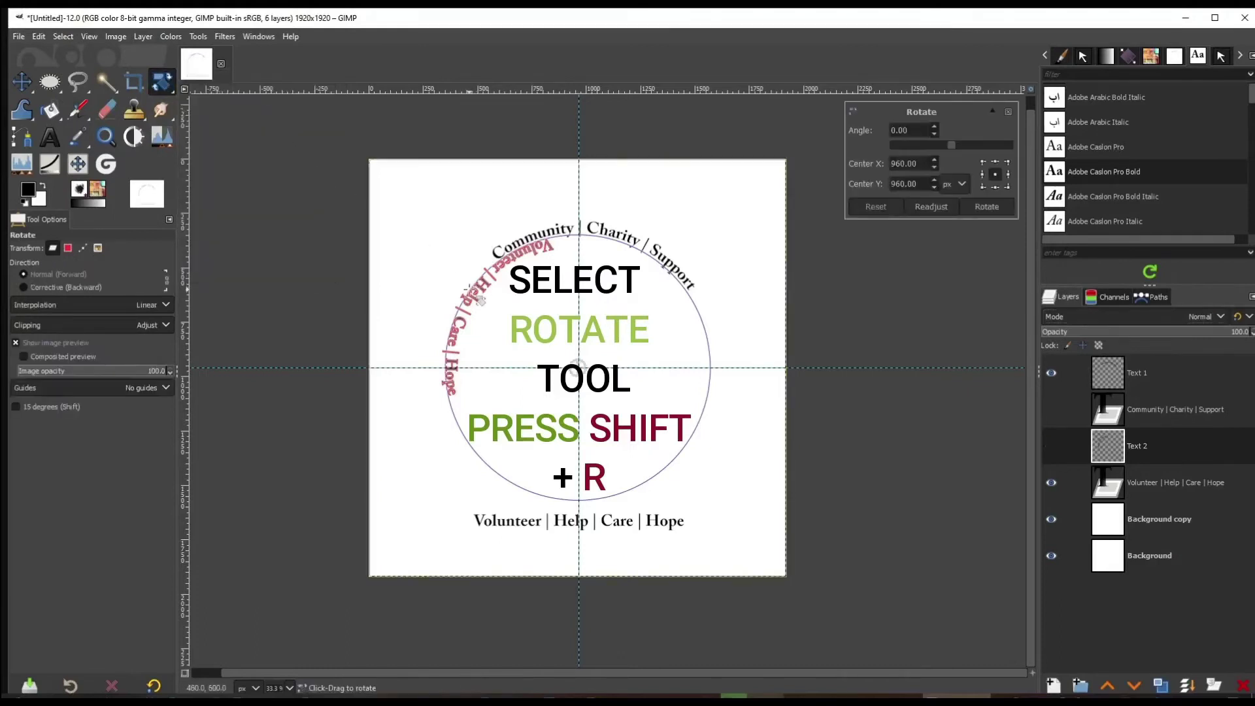
{"action": "left_click_drag", "start_coordinate": [481, 299], "coordinate": [579, 433]}
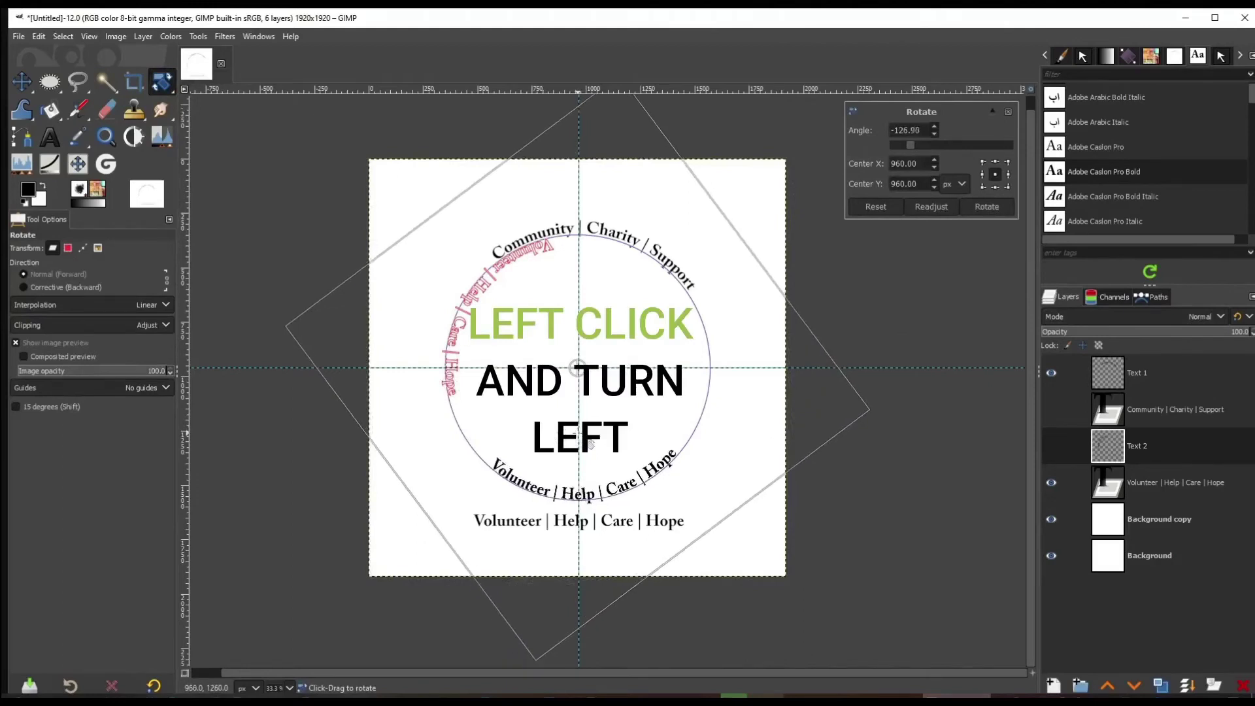
{"action": "left_click", "coordinate": [987, 208]}
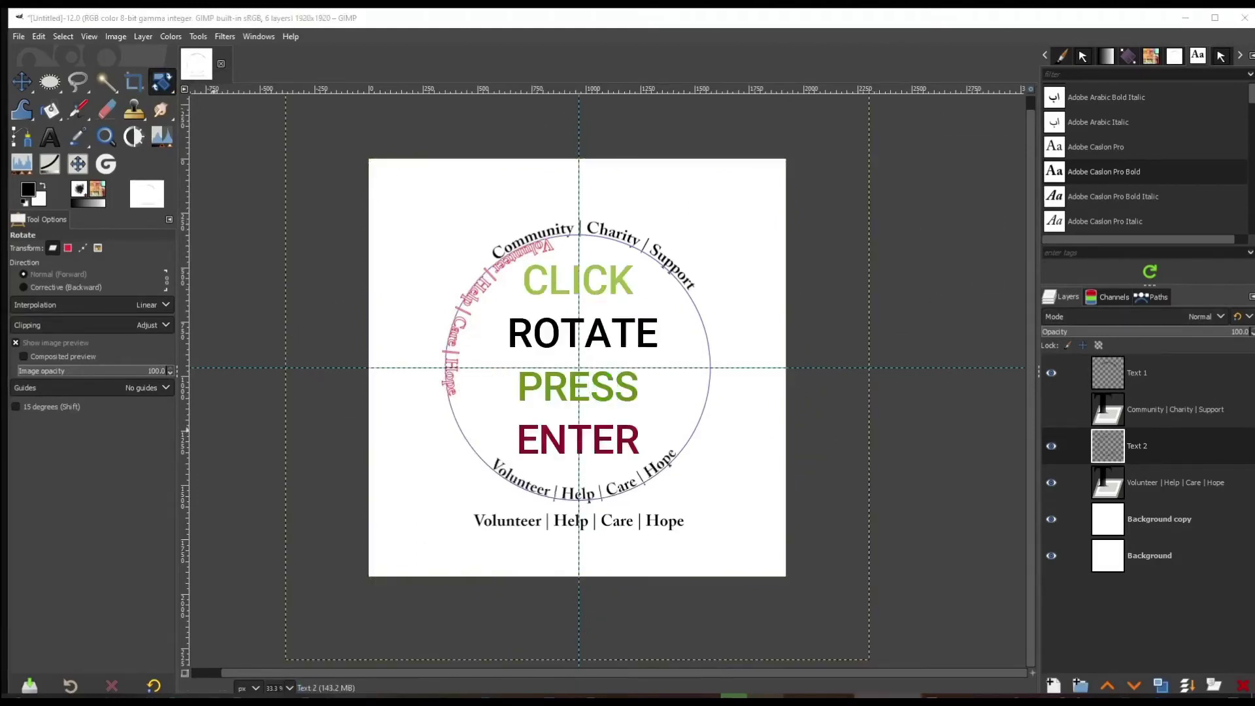
Step: Hide the straight "Volunteer | Help | Care | Hope" layer, the curved text path and the circular path
{"action": "left_click", "coordinate": [1051, 482]}
{"action": "left_click", "coordinate": [1157, 302]}
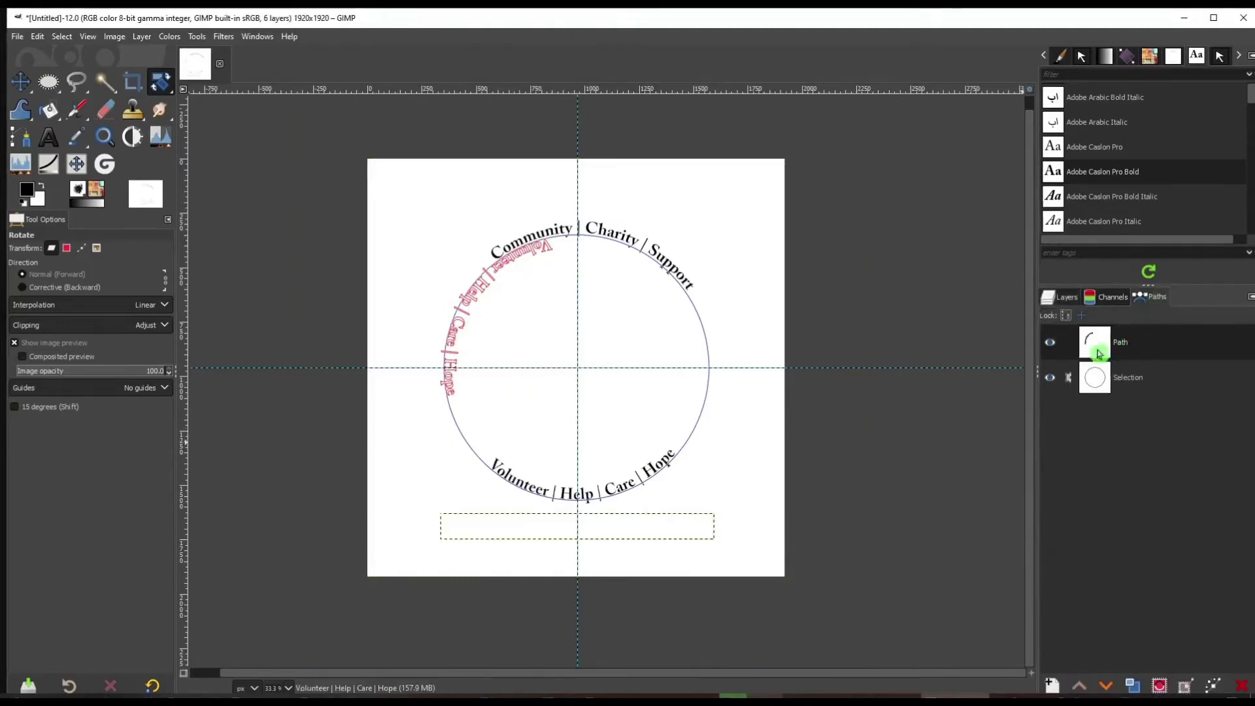
{"action": "left_click", "coordinate": [1049, 342]}
{"action": "left_click", "coordinate": [1056, 386]}
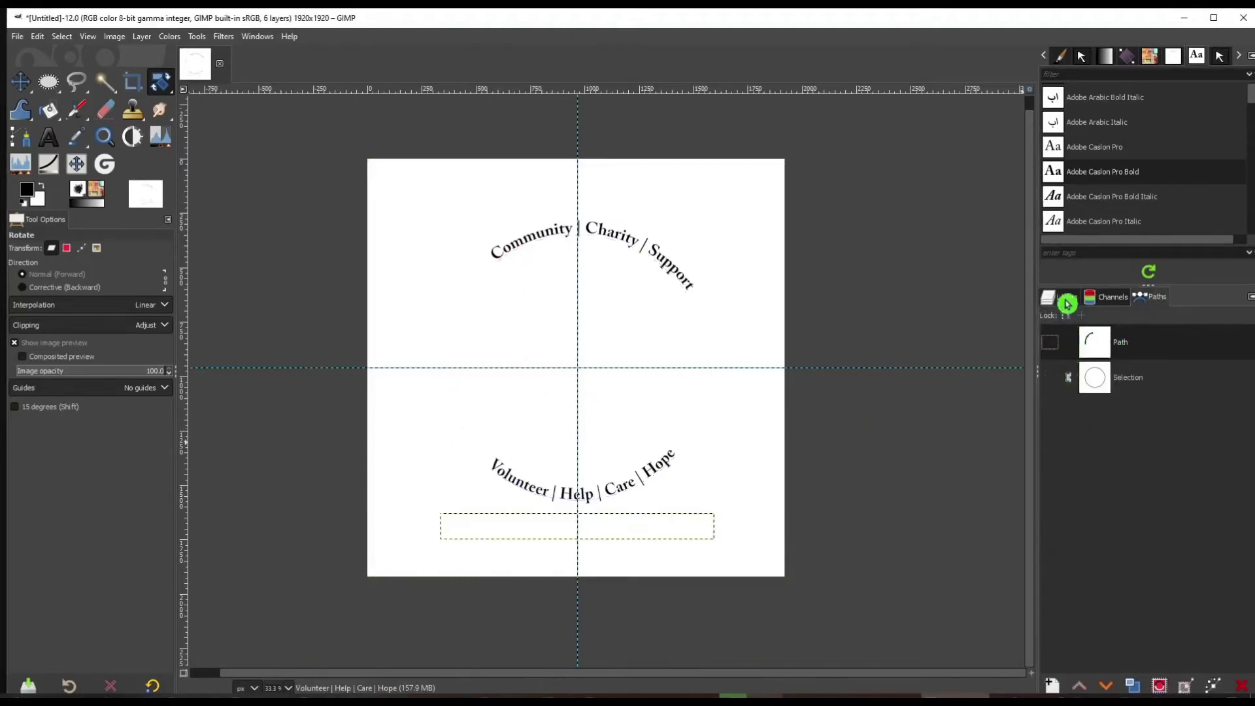
Step: Draw a circular selection about 1520 px in diameter around both curved texts, with the Background copy layer active
{"action": "left_click", "coordinate": [1062, 297]}
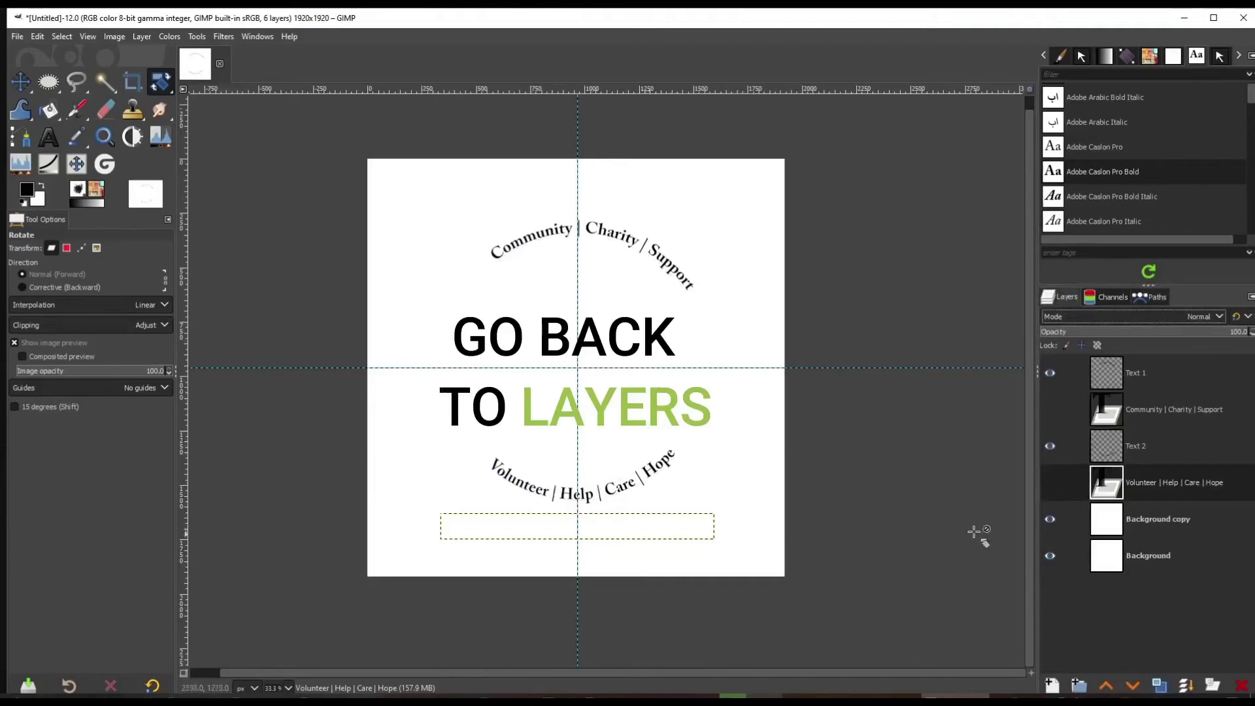
{"action": "left_click", "coordinate": [1067, 509]}
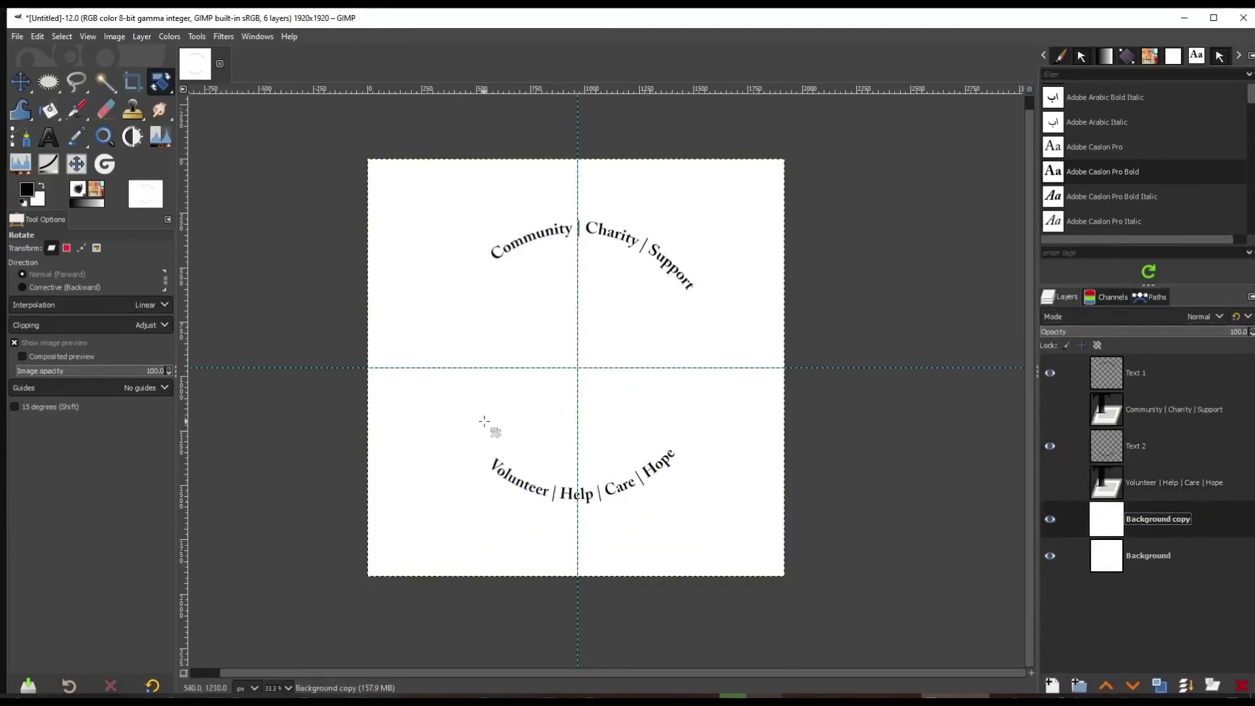
{"action": "left_click", "coordinate": [49, 82]}
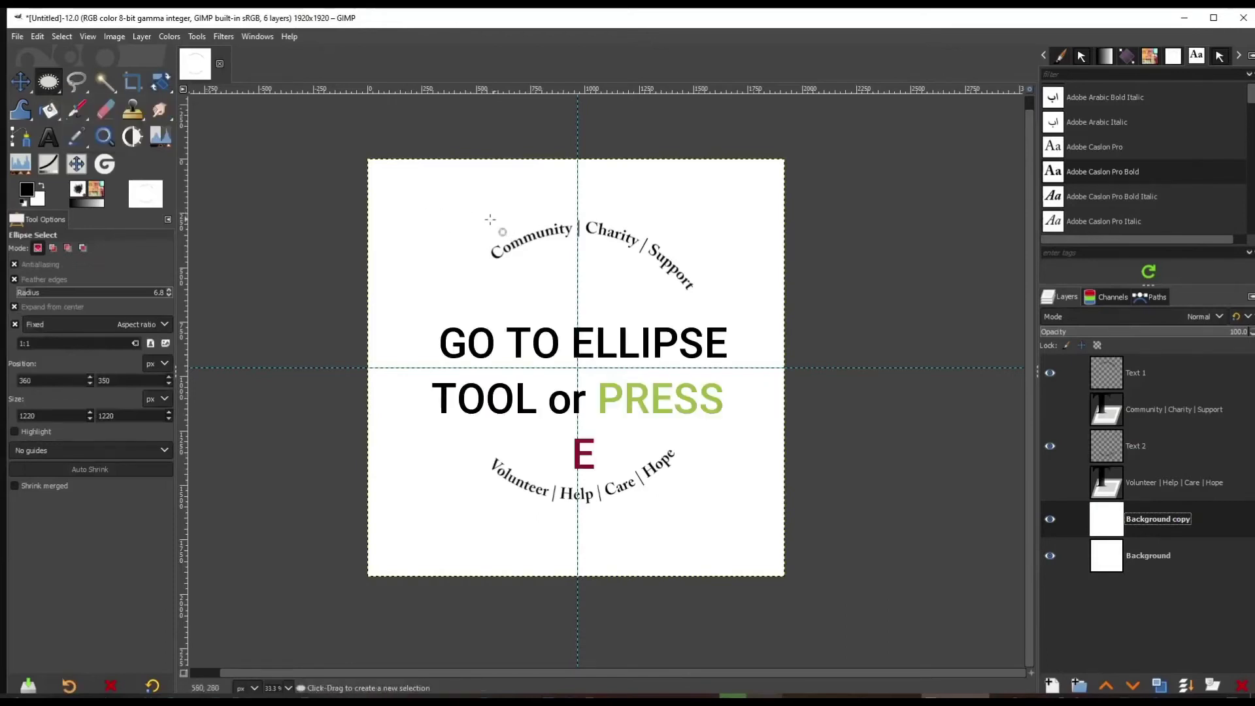
{"action": "left_click_drag", "start_coordinate": [456, 203], "coordinate": [615, 378]}
{"action": "left_click_drag", "start_coordinate": [476, 202], "coordinate": [592, 370]}
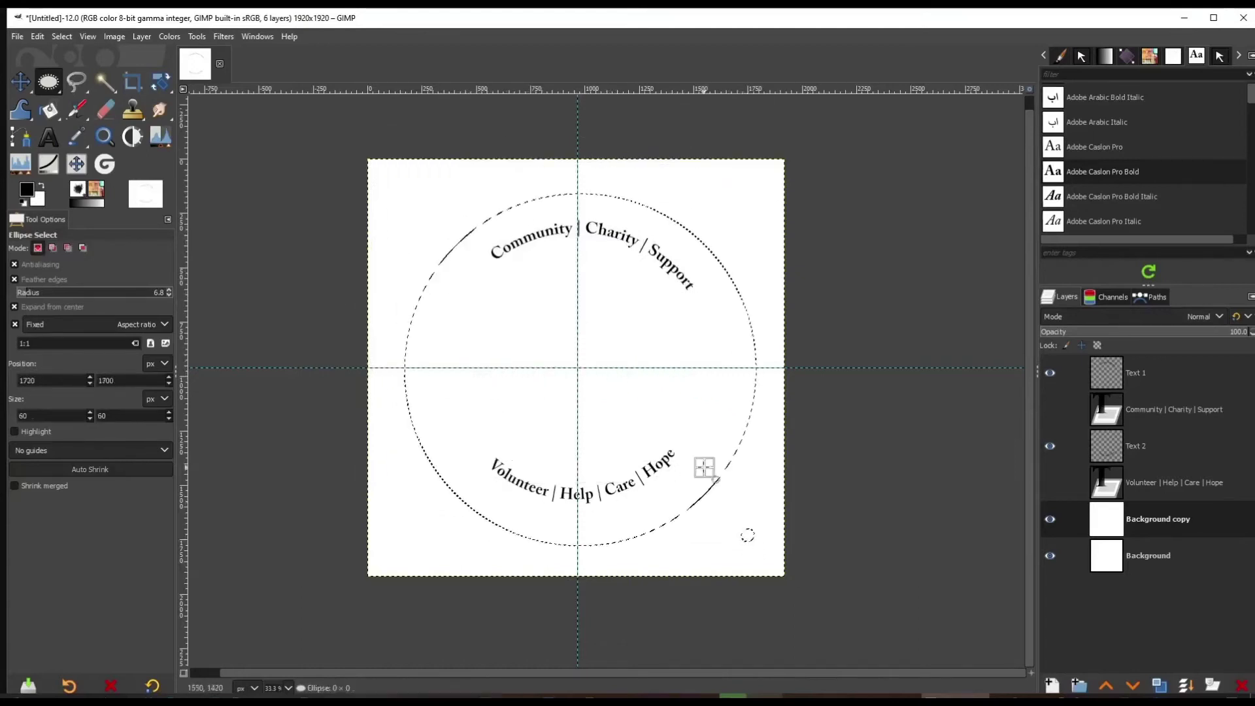
{"action": "left_click_drag", "start_coordinate": [733, 533], "coordinate": [722, 521]}
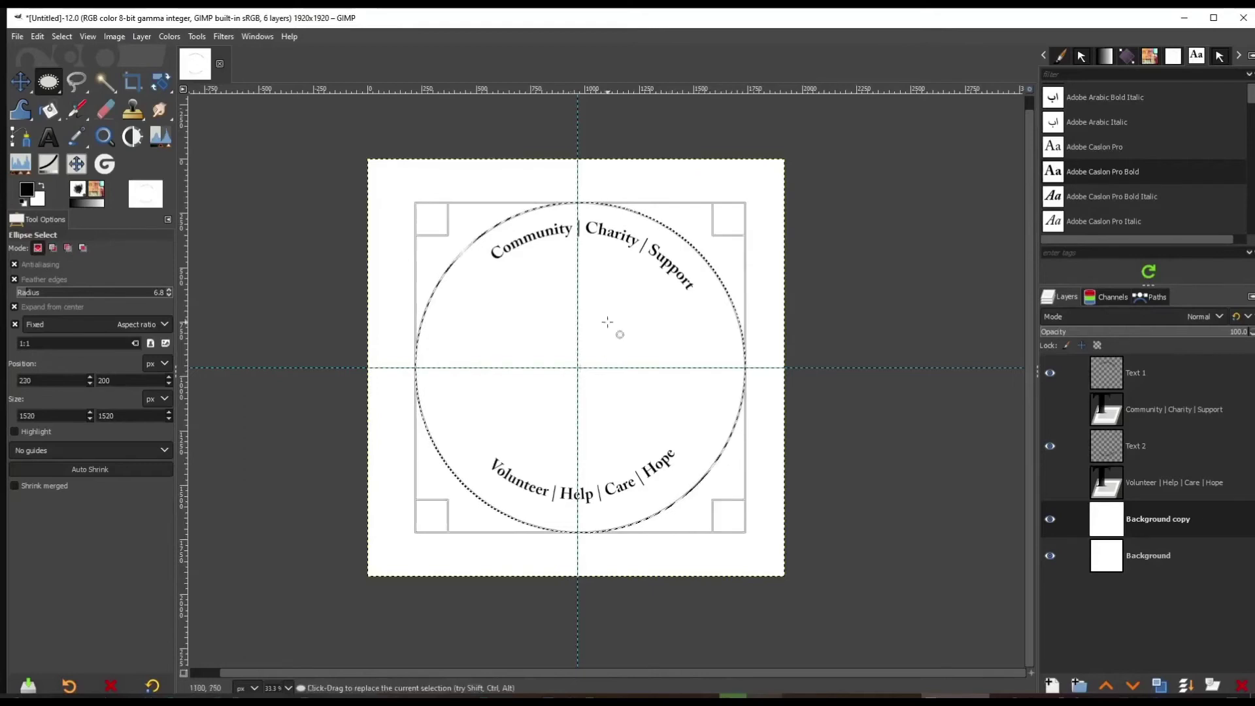
Step: Convert the large circular selection into a 5 px border with the Hard border style
{"action": "right_click", "coordinate": [697, 315]}
{"action": "mouse_move", "coordinate": [756, 369]}
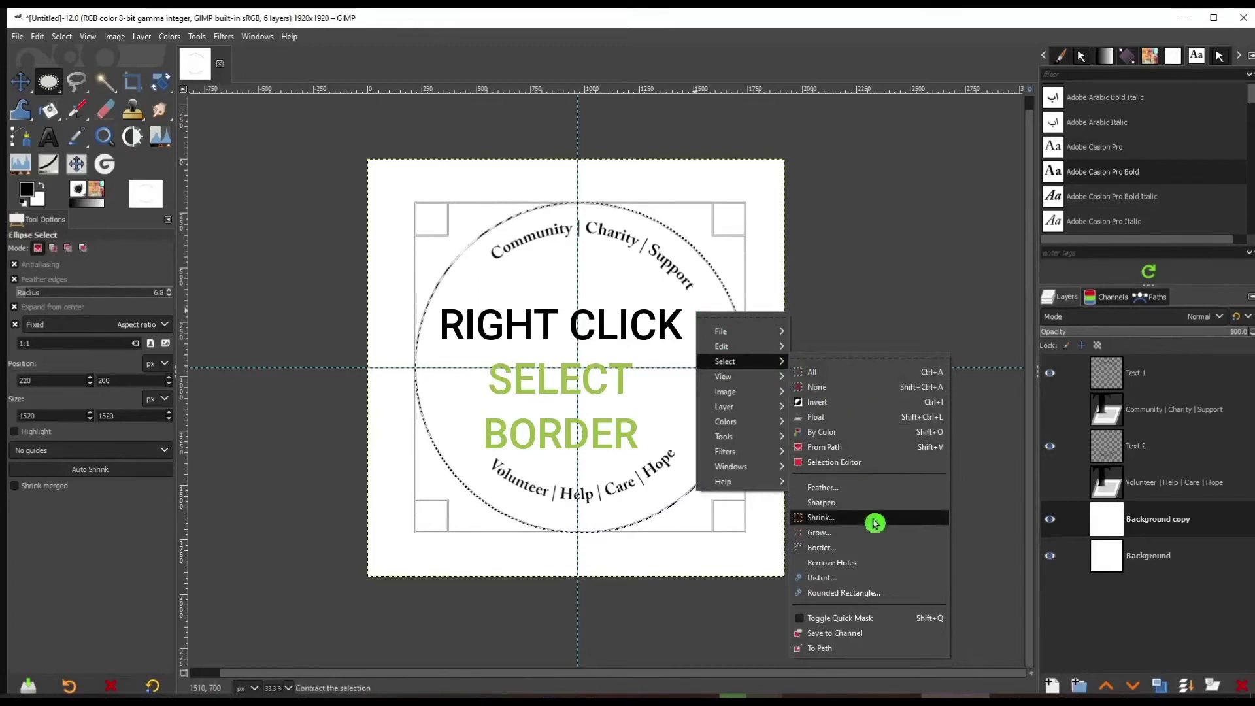
{"action": "left_click", "coordinate": [900, 552]}
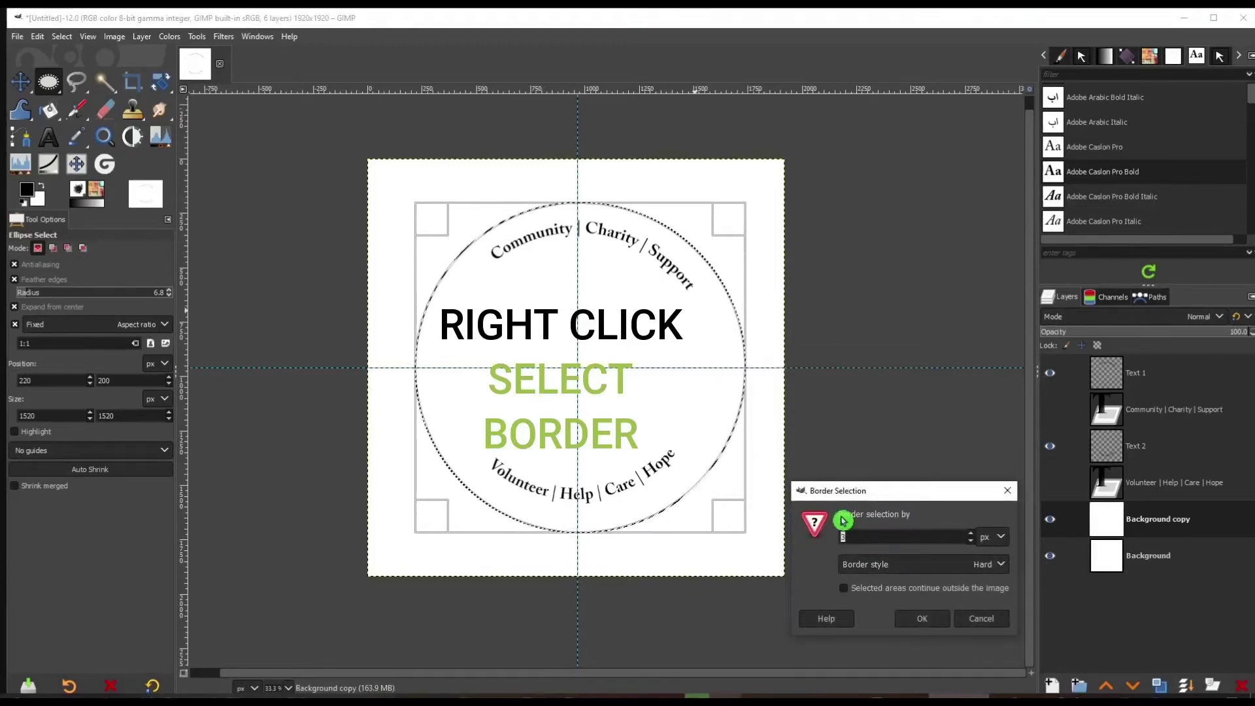
{"action": "type", "text": "5"}
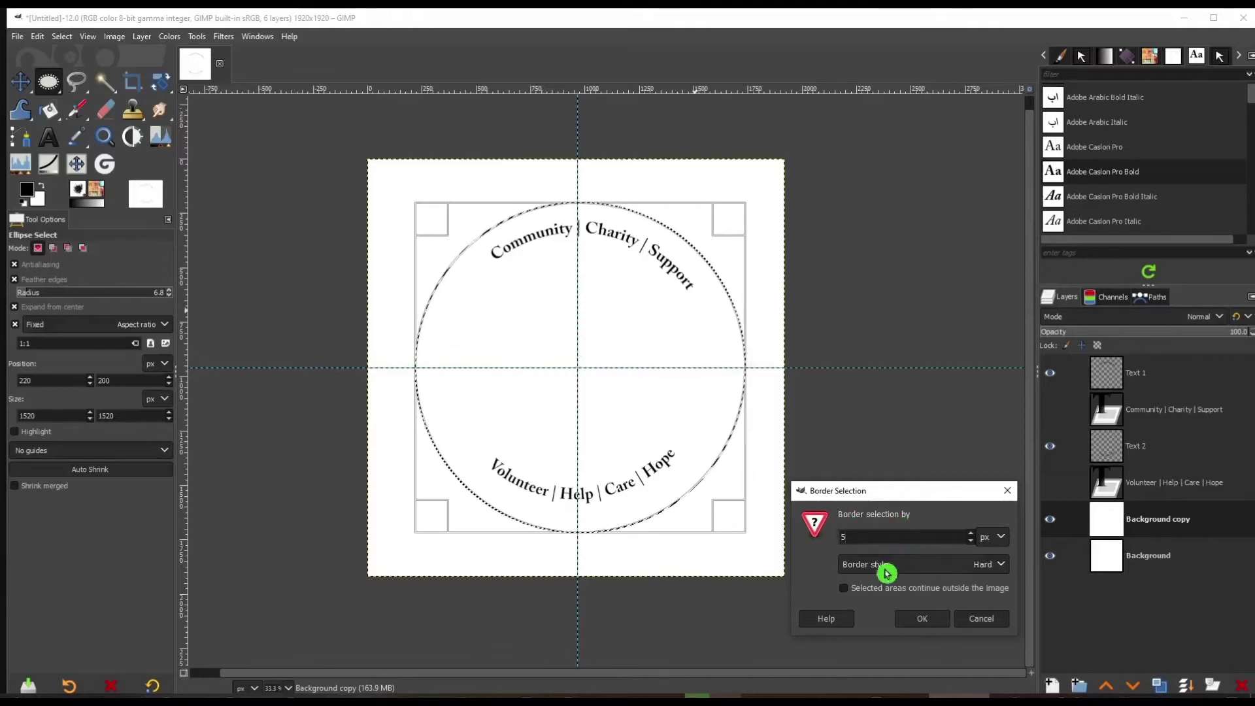
{"action": "left_click", "coordinate": [998, 571]}
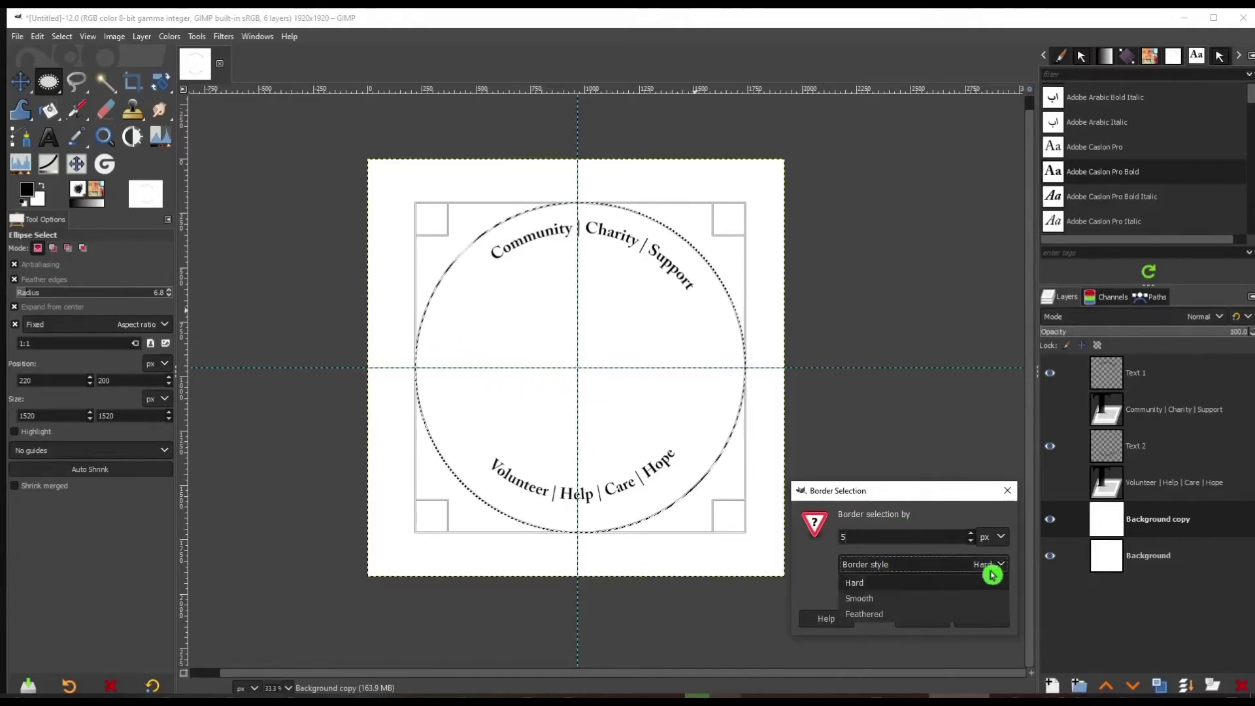
{"action": "left_click", "coordinate": [981, 568]}
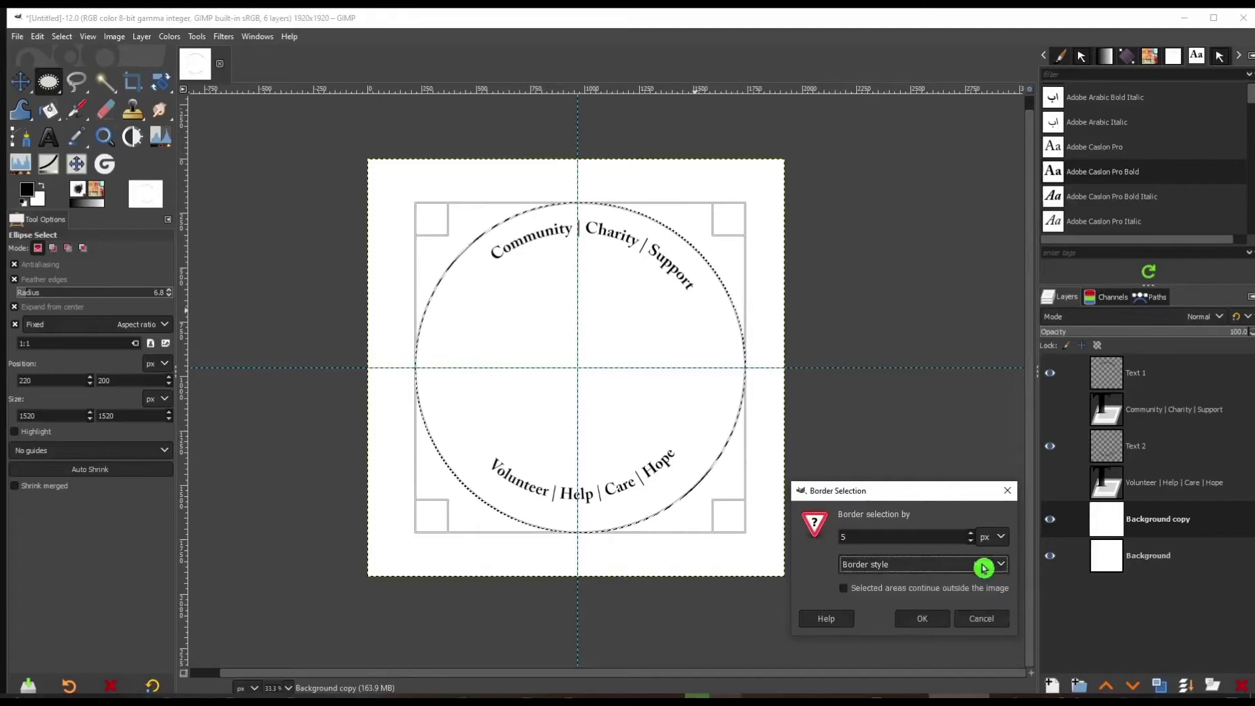
{"action": "left_click", "coordinate": [922, 618]}
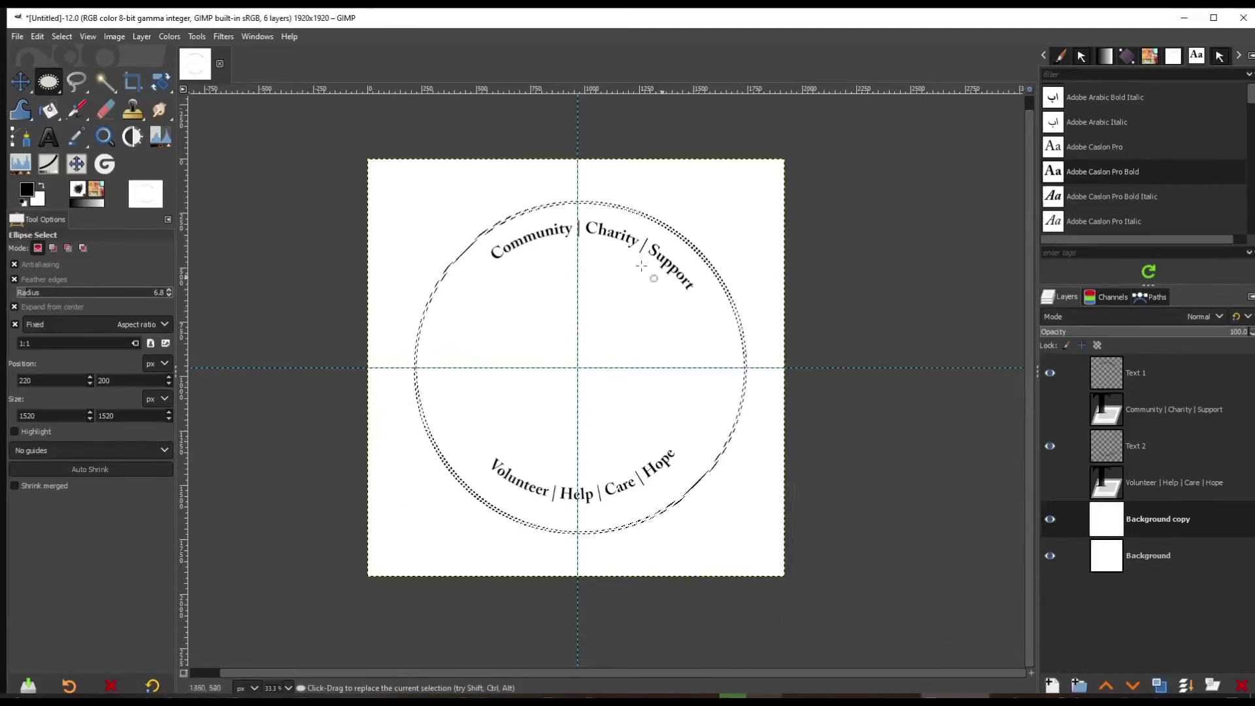
Step: Fill the outer circle's border selection with the black foreground colour and clear the selection
{"action": "left_click", "coordinate": [38, 36]}
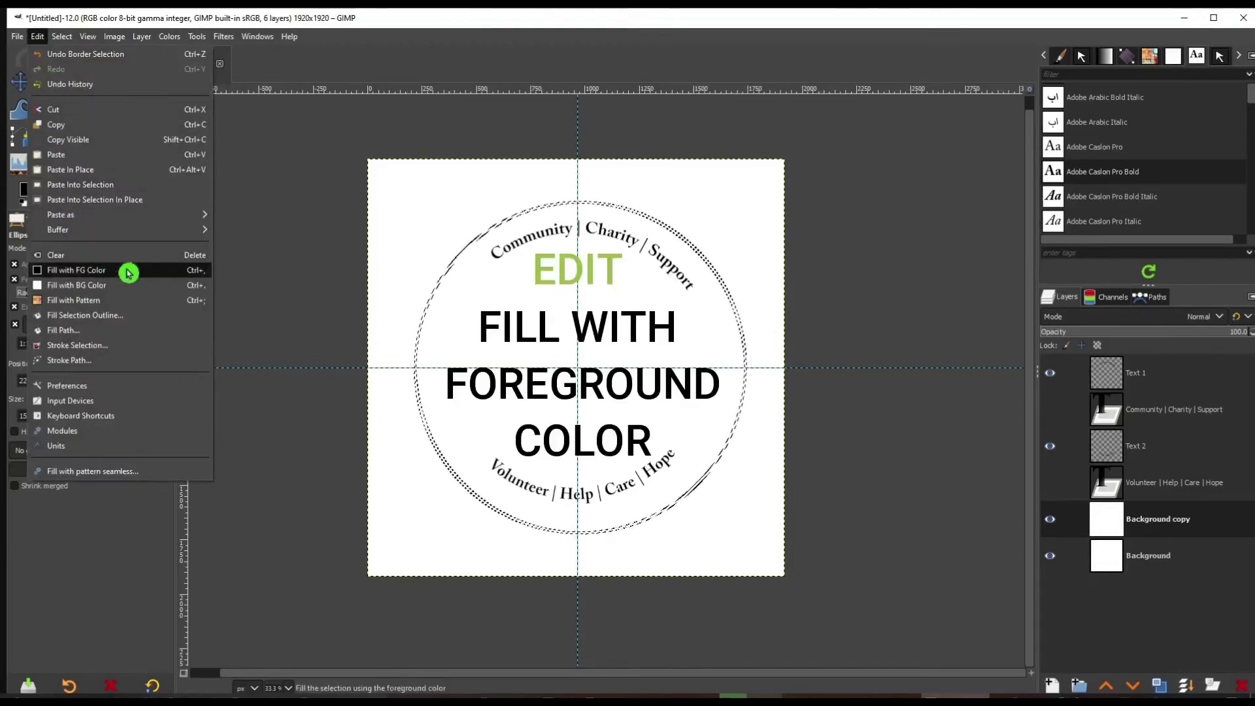
{"action": "left_click", "coordinate": [161, 269]}
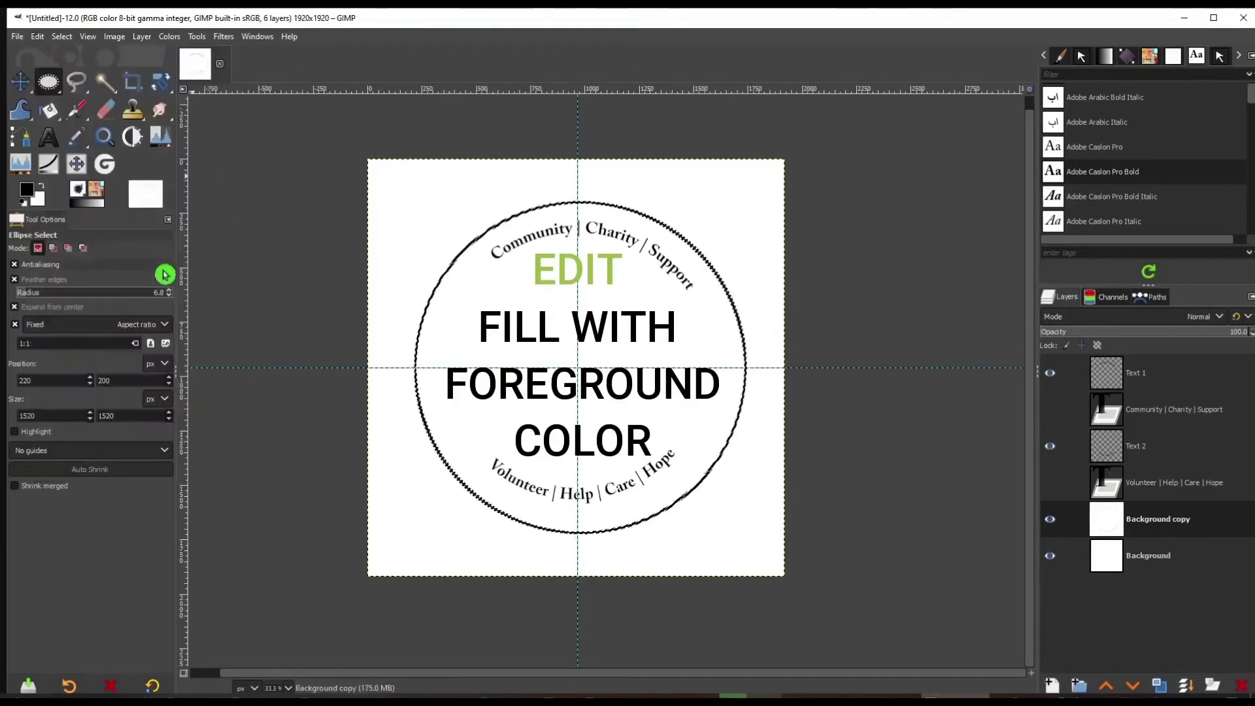
{"action": "left_click", "coordinate": [62, 36]}
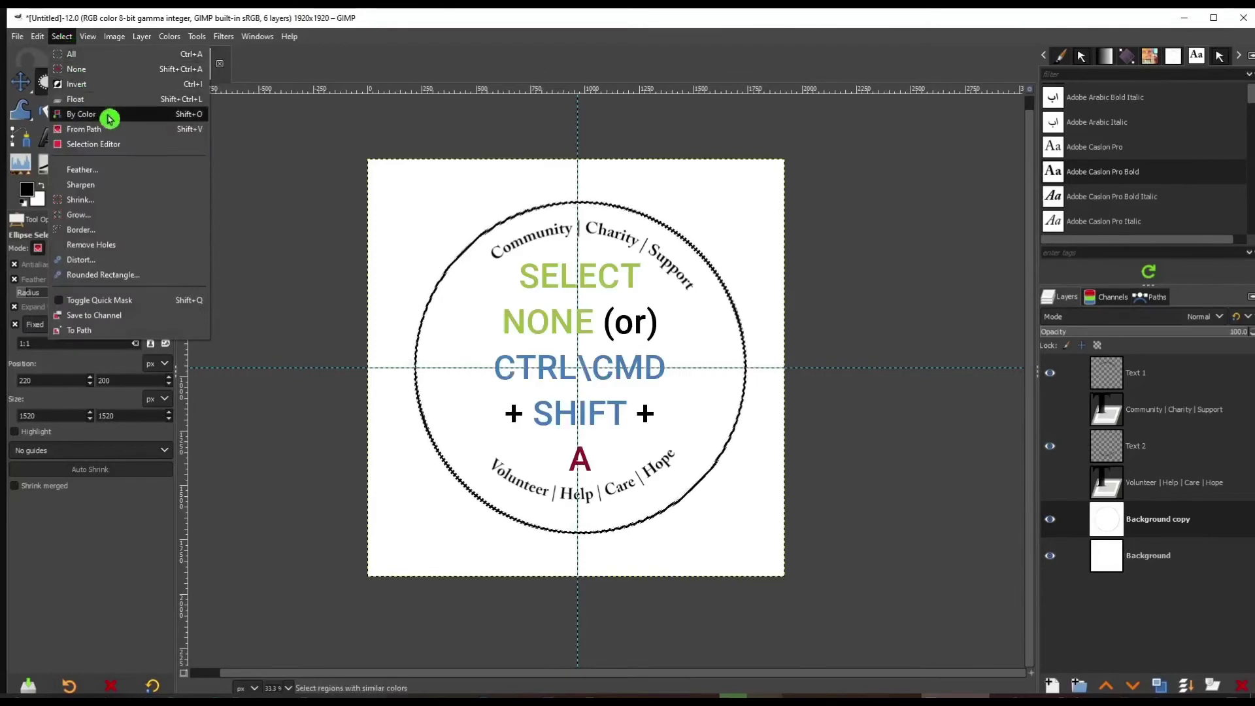
{"action": "left_click", "coordinate": [135, 69]}
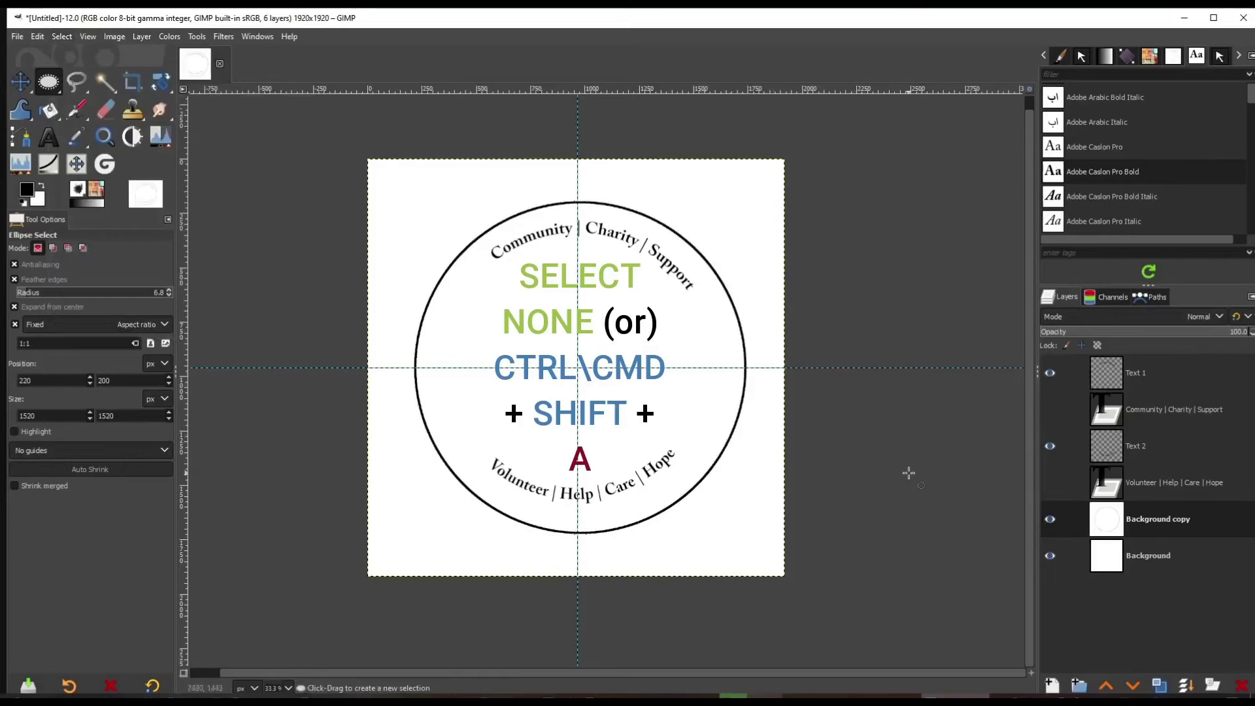
Step: Remove all guides from the image
{"action": "left_click", "coordinate": [113, 38]}
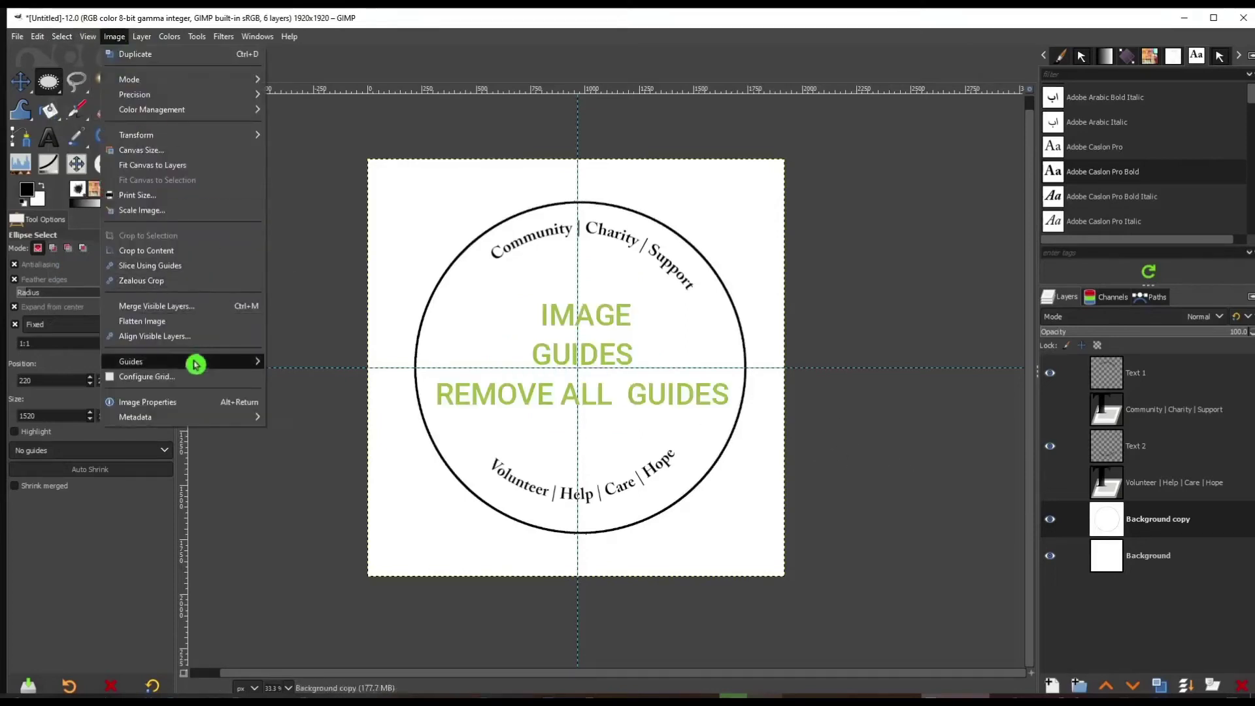
{"action": "mouse_move", "coordinate": [197, 364]}
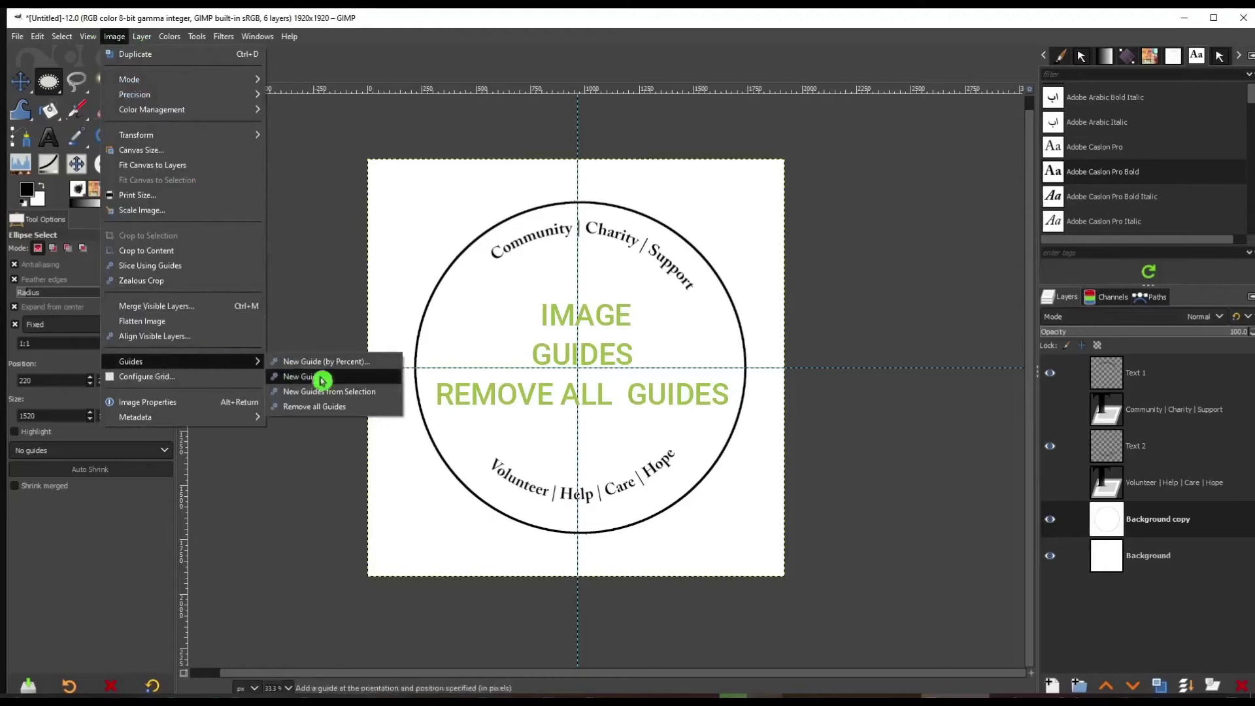
{"action": "left_click", "coordinate": [353, 407]}
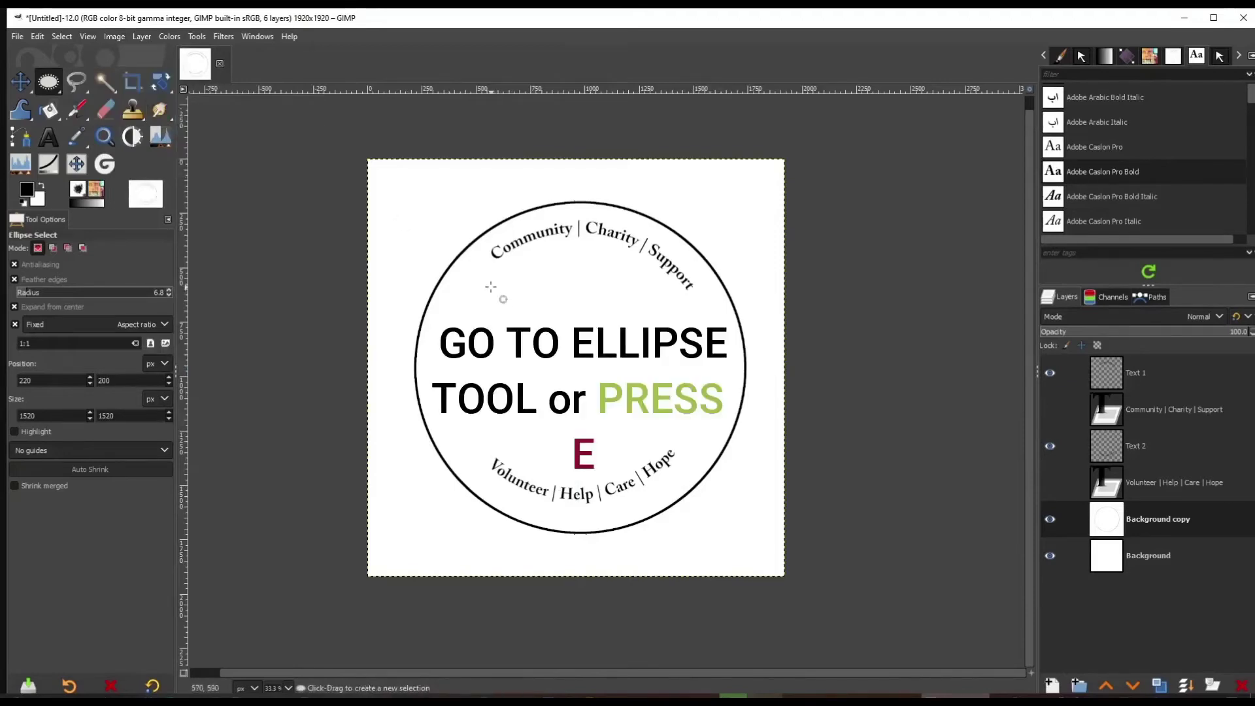
Step: Draw a circular selection about 1080 px in diameter just inside the curved texts, positioned at about 430, 400 px
{"action": "left_click_drag", "start_coordinate": [479, 284], "coordinate": [590, 374]}
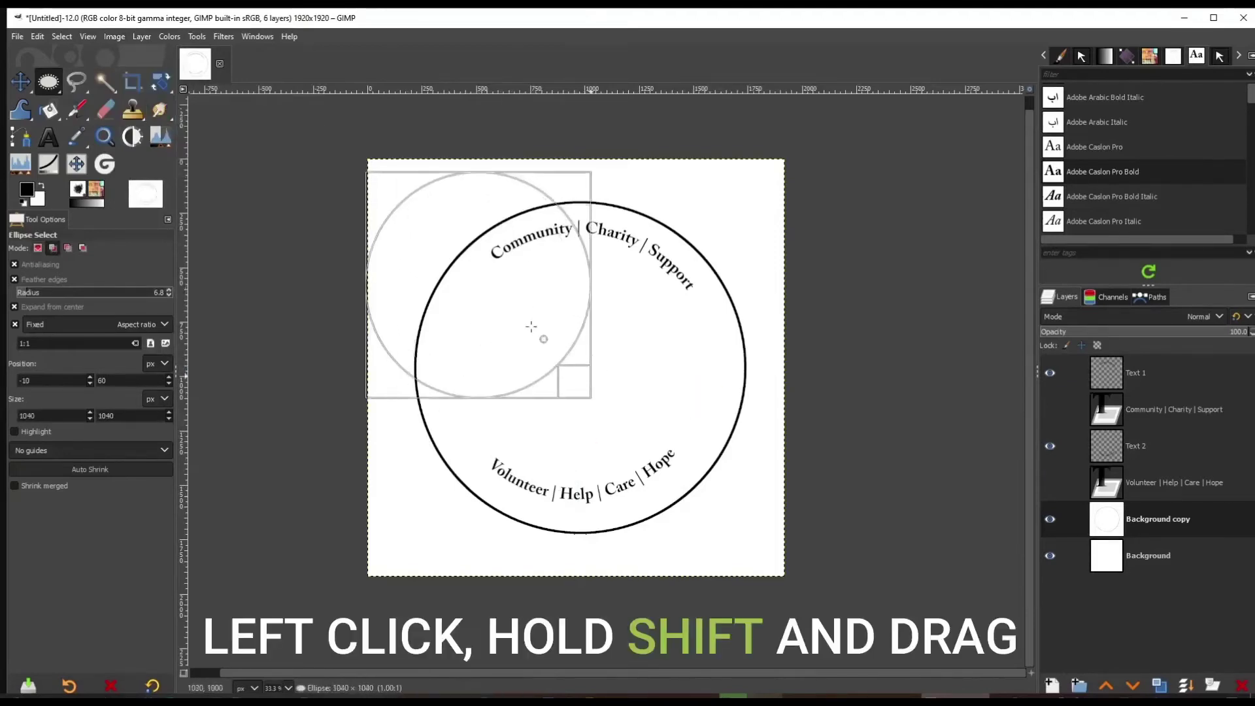
{"action": "left_click_drag", "start_coordinate": [490, 294], "coordinate": [568, 363]}
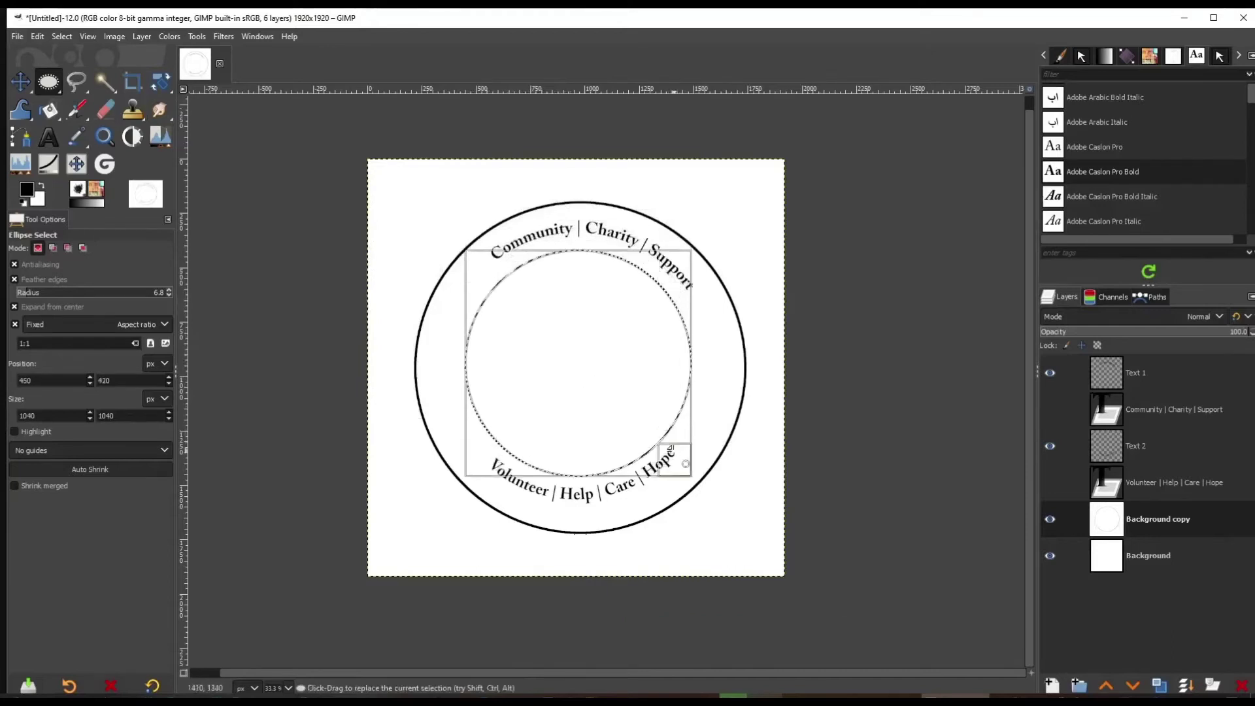
{"action": "left_click_drag", "start_coordinate": [677, 459], "coordinate": [679, 463]}
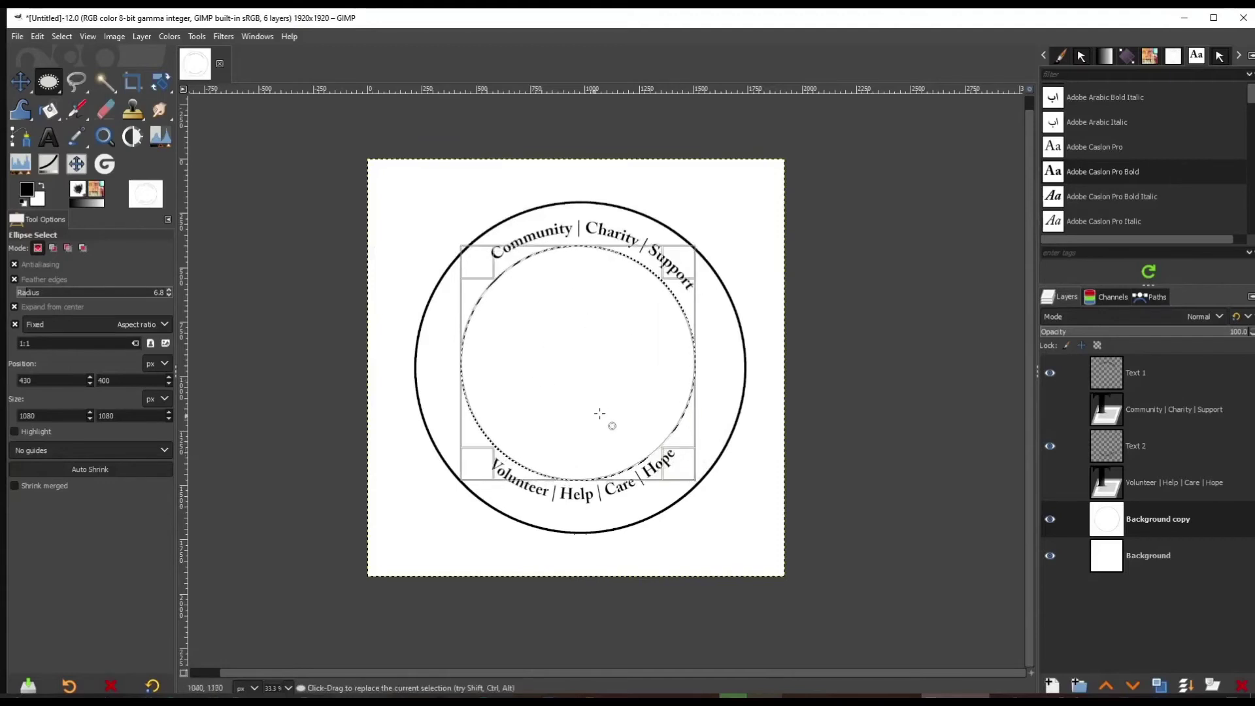
Step: Convert the inner circular selection into a 5 px border with the Hard border style
{"action": "right_click", "coordinate": [611, 331]}
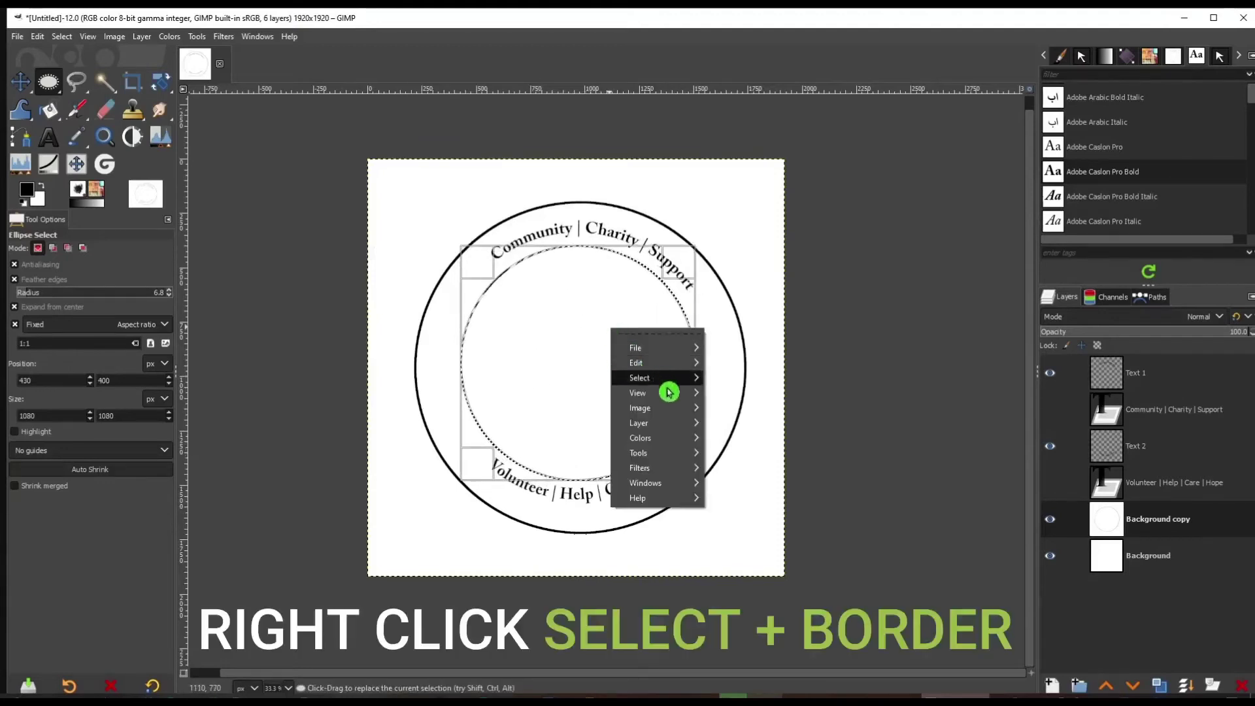
{"action": "mouse_move", "coordinate": [669, 381]}
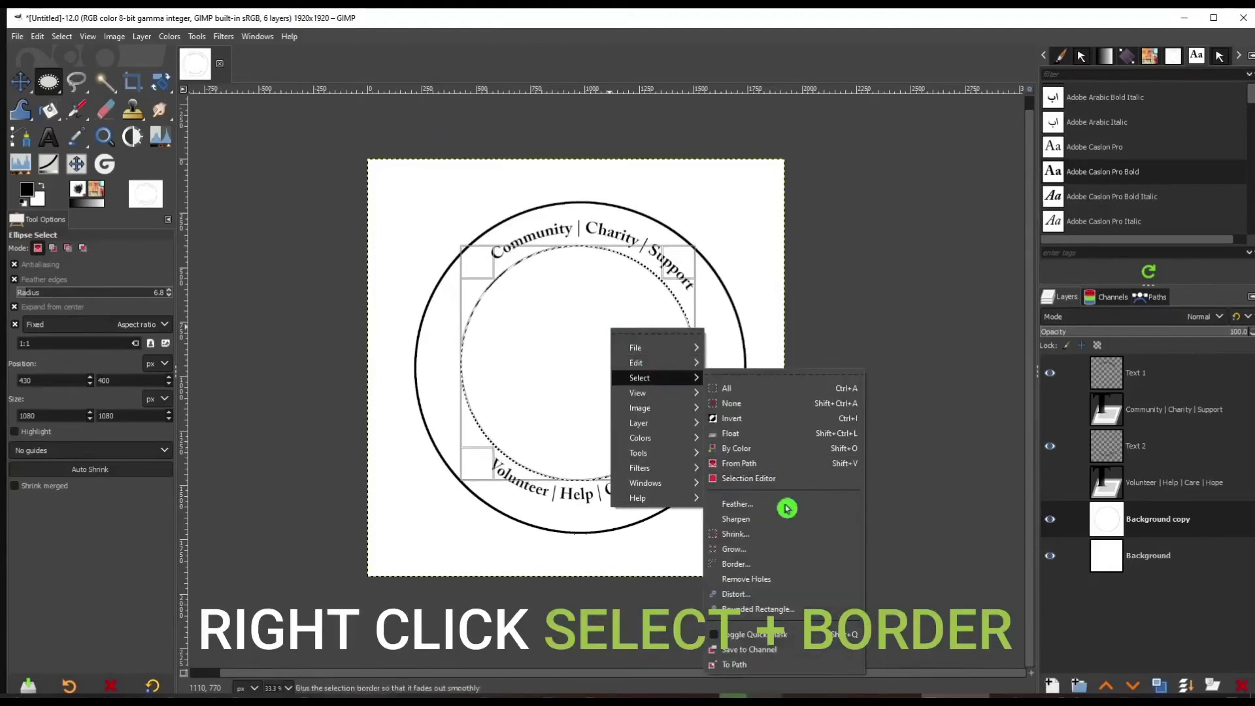
{"action": "left_click", "coordinate": [791, 566]}
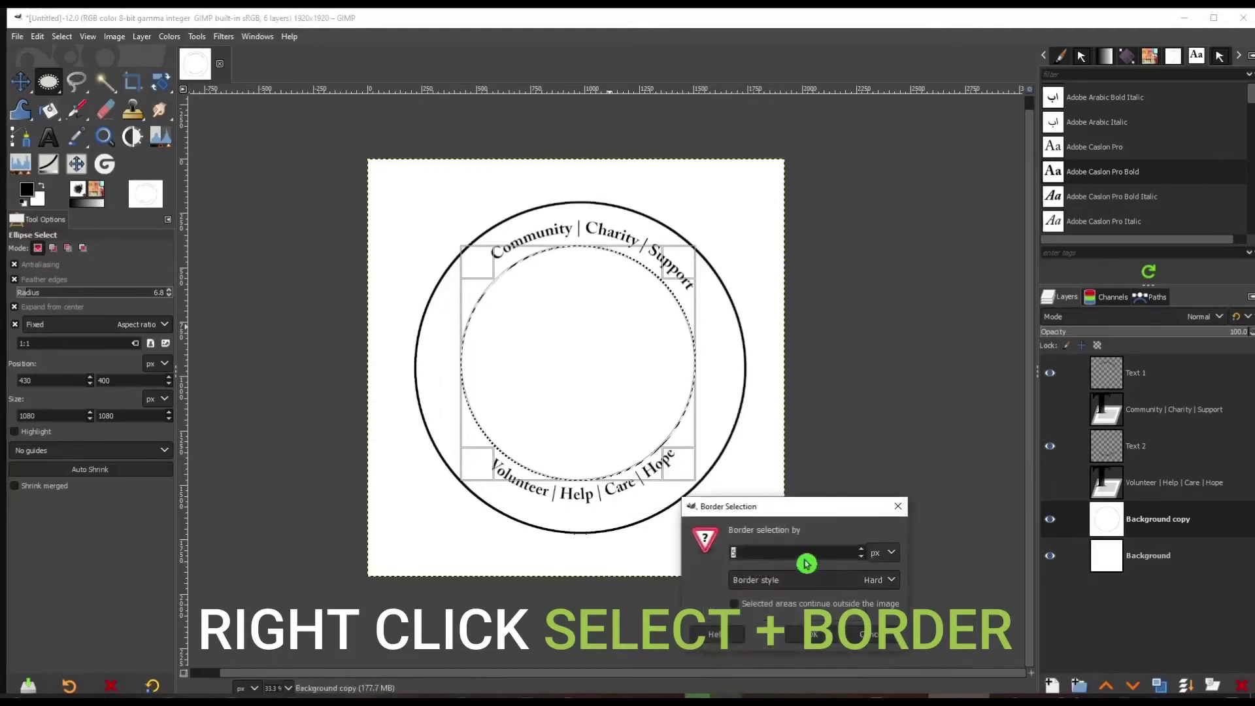
{"action": "left_click", "coordinate": [816, 632]}
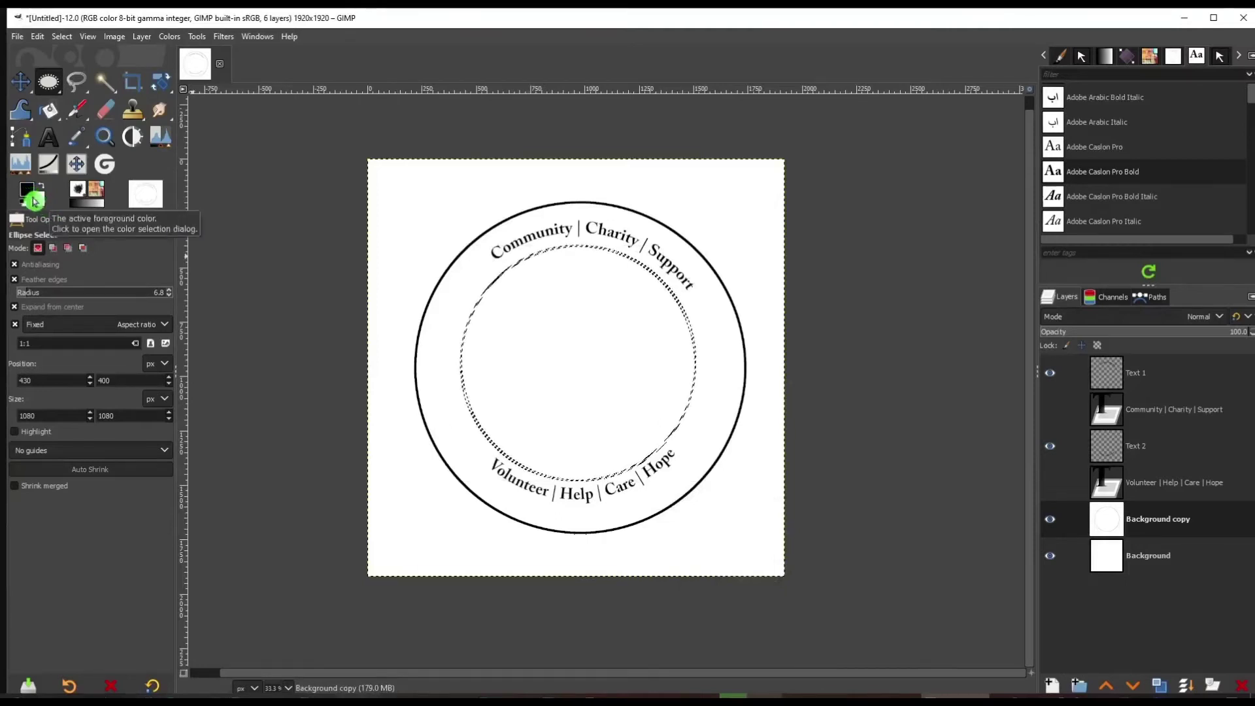
Step: Set the foreground colour to the grey 9b9999
{"action": "left_click", "coordinate": [34, 200]}
{"action": "left_click_drag", "start_coordinate": [163, 157], "coordinate": [87, 115]}
{"action": "left_click", "coordinate": [252, 249]}
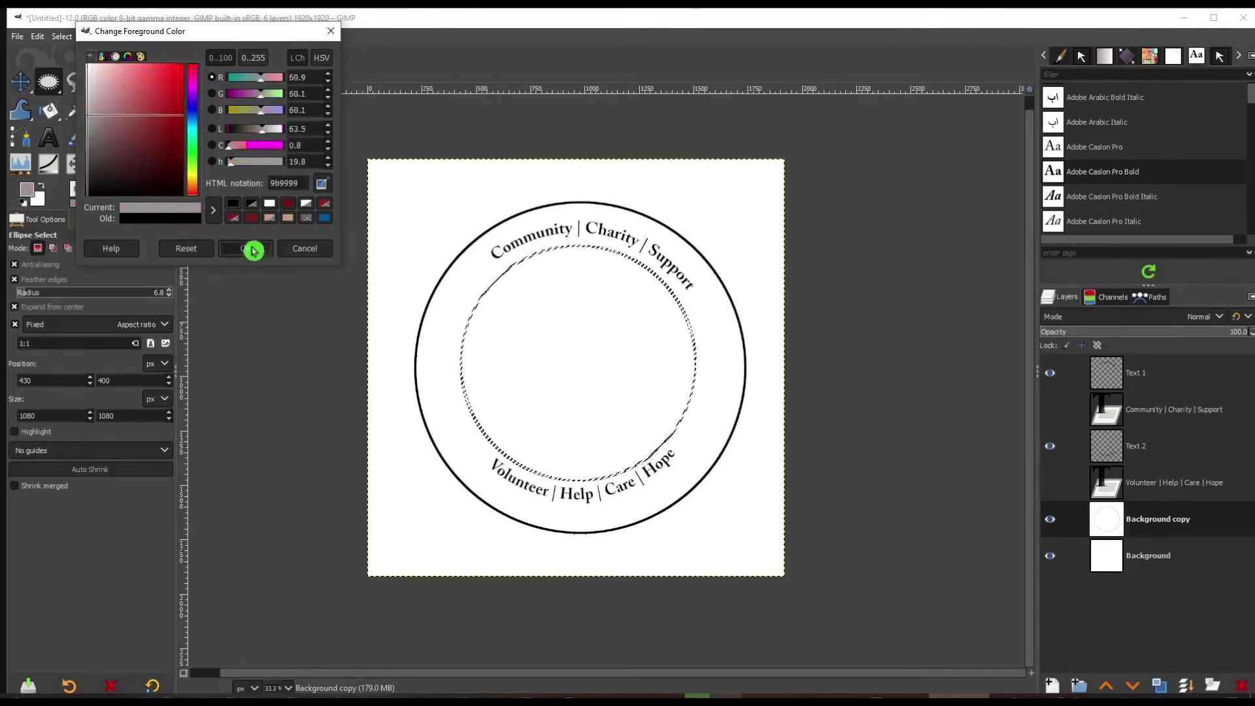
{"action": "left_click", "coordinate": [72, 82]}
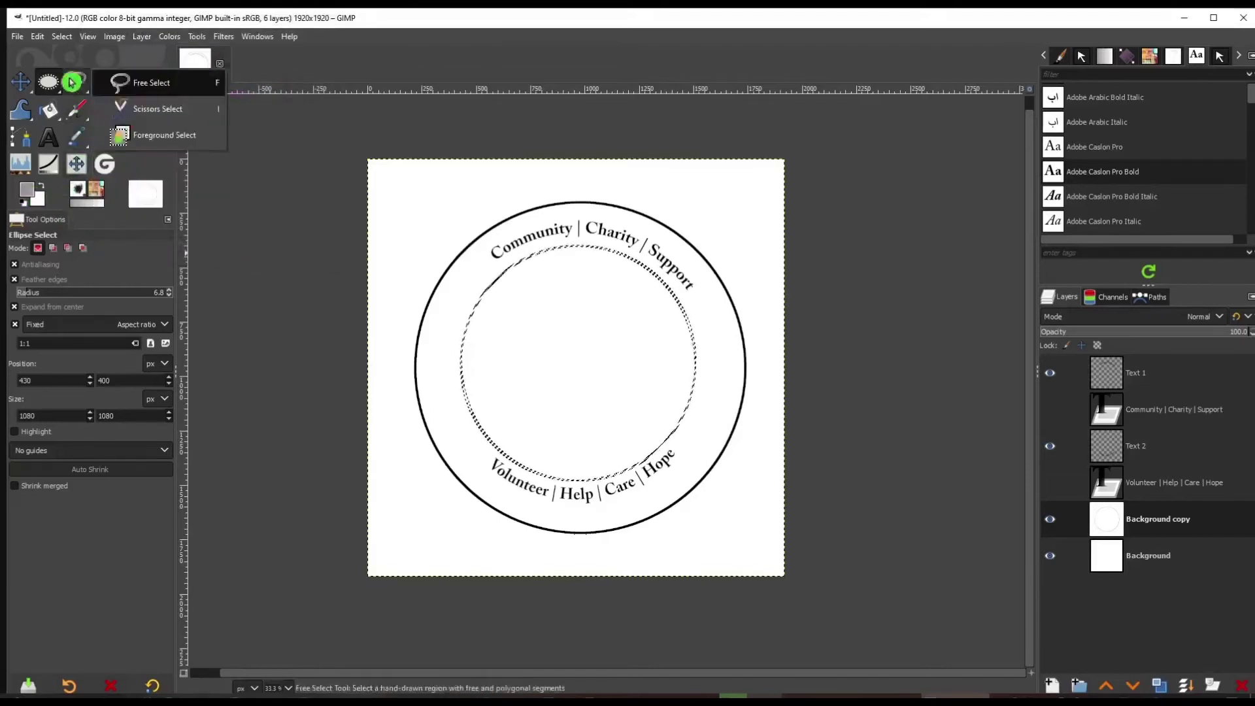
Step: Fill the inner circle's border selection with the grey foreground colour and clear the selection
{"action": "left_click", "coordinate": [37, 36]}
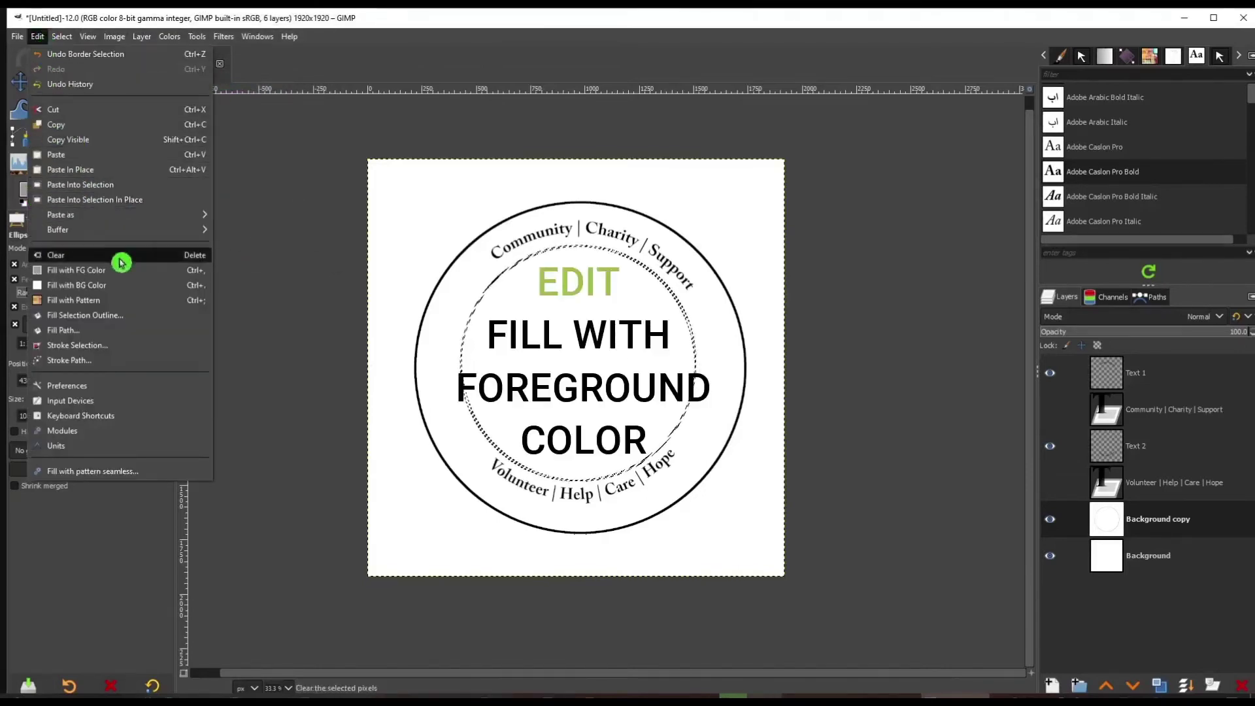
{"action": "left_click", "coordinate": [121, 278]}
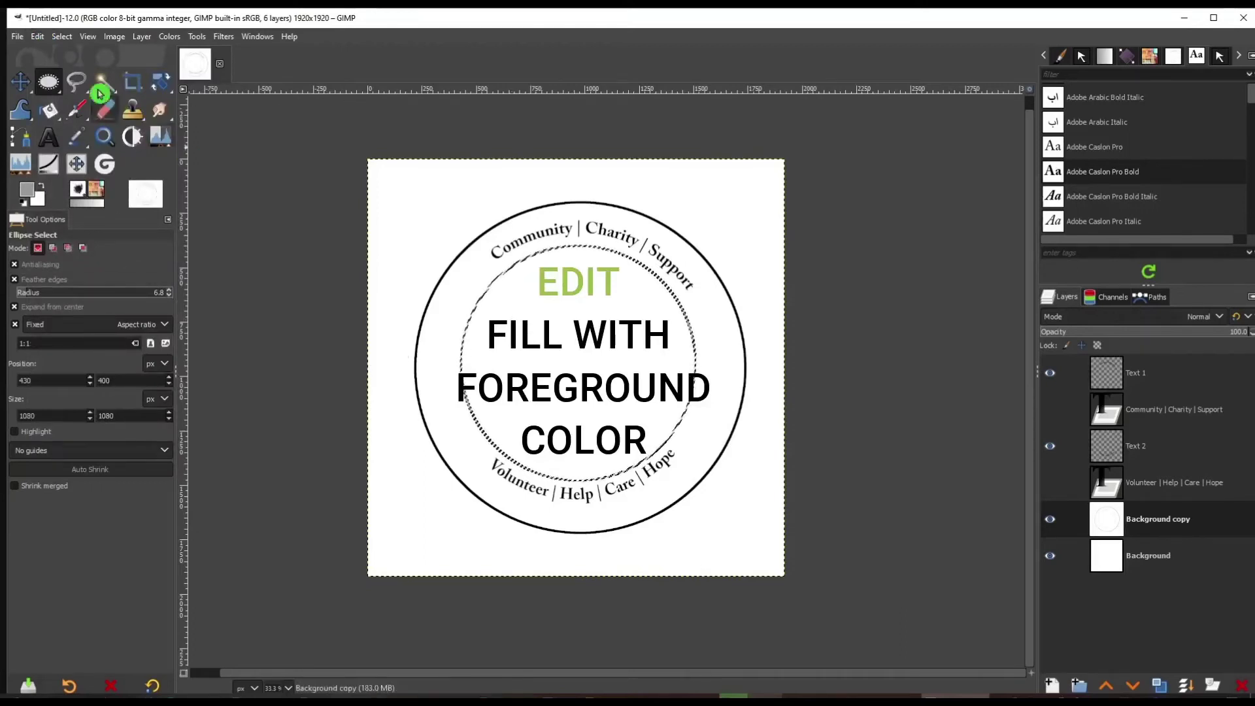
{"action": "left_click", "coordinate": [62, 36]}
{"action": "left_click", "coordinate": [109, 72]}
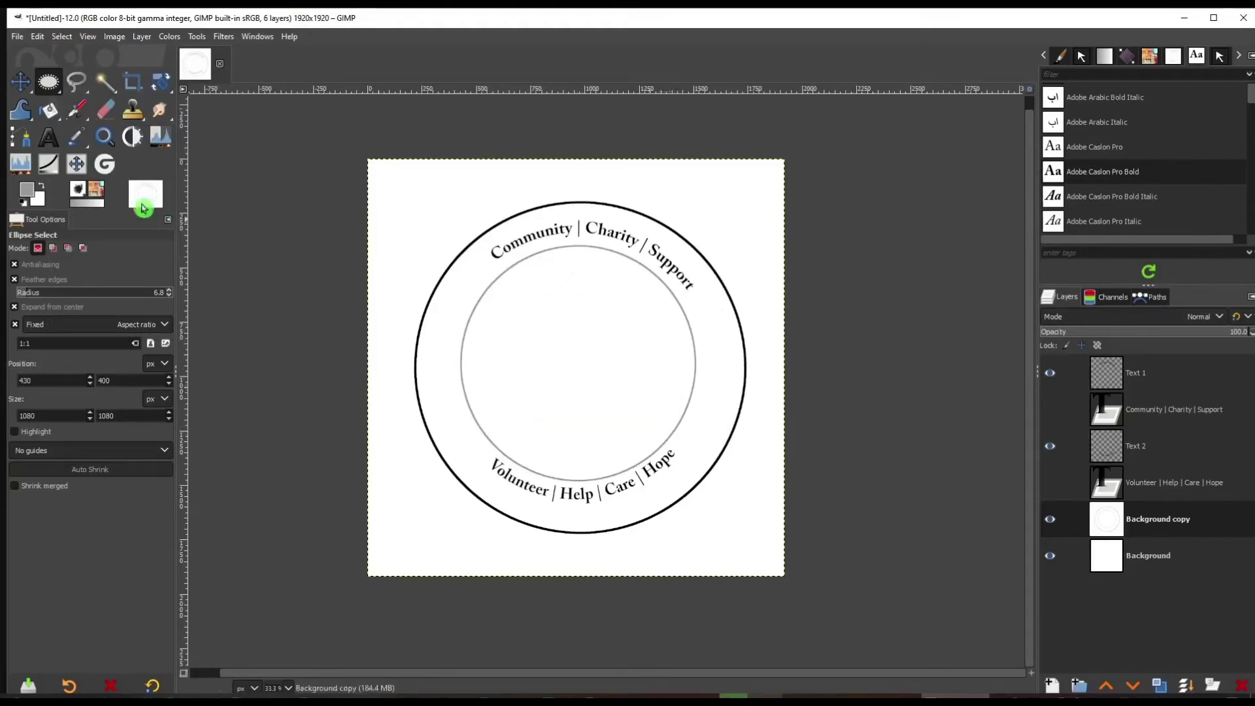
Step: Create a text box inside the inner circle and set the foreground colour to black
{"action": "left_click", "coordinate": [49, 138]}
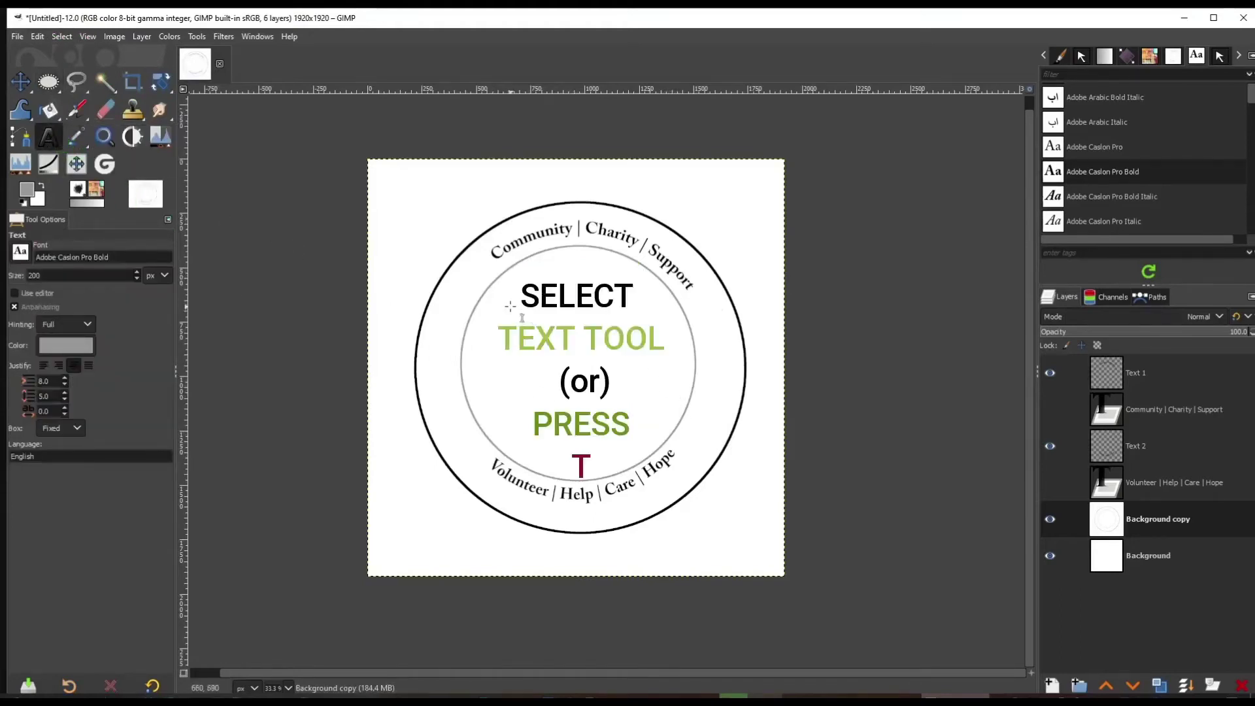
{"action": "left_click_drag", "start_coordinate": [509, 297], "coordinate": [661, 435]}
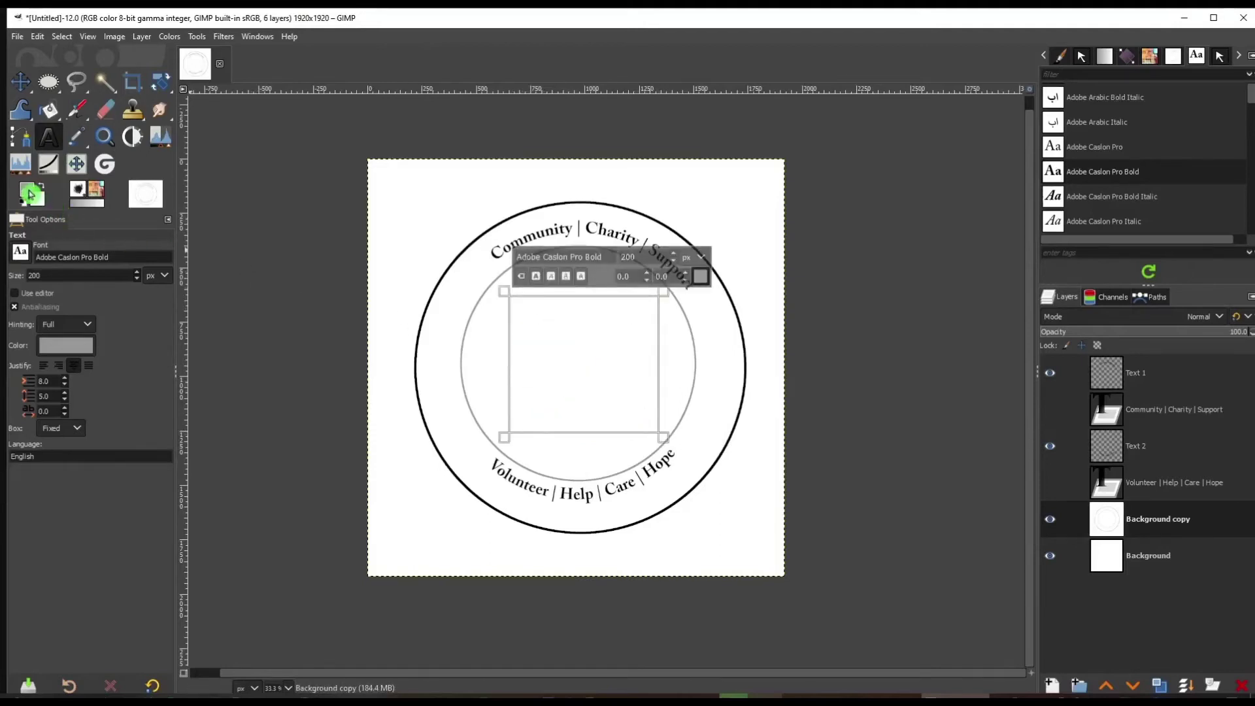
{"action": "left_click", "coordinate": [29, 194]}
{"action": "left_click", "coordinate": [182, 195]}
{"action": "left_click", "coordinate": [245, 248]}
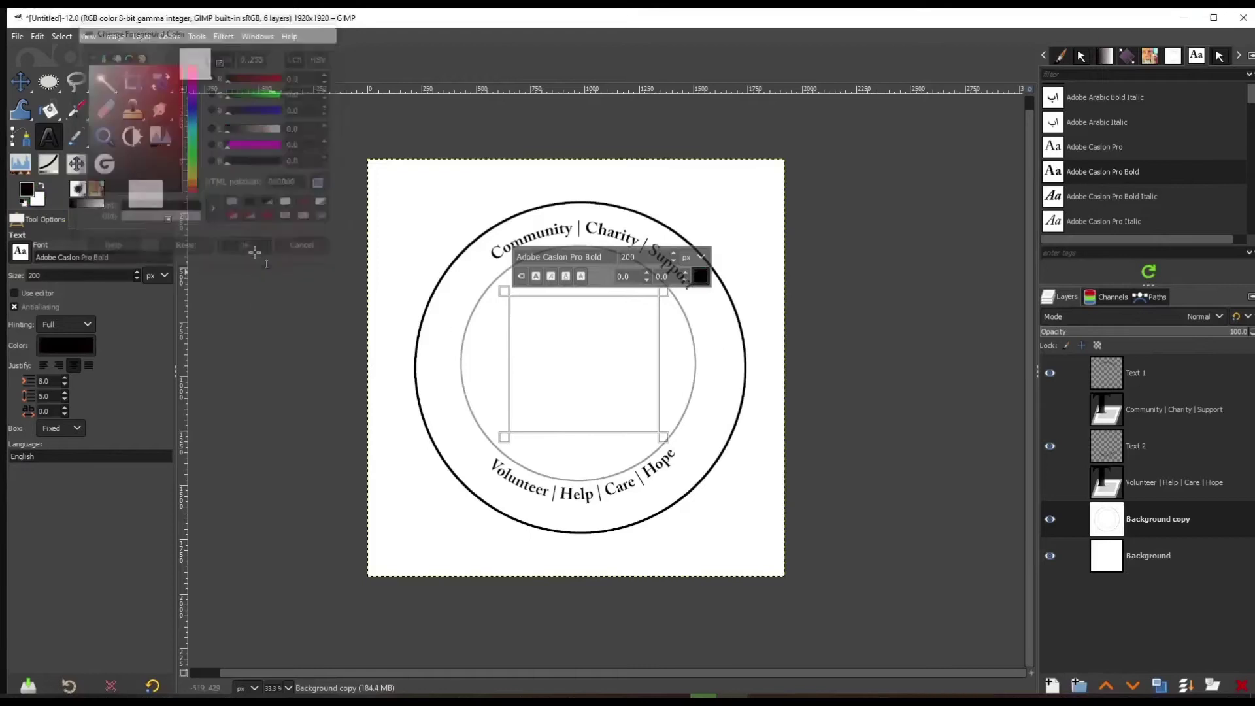
Step: Set the text size to 100 px and enter M A and D U on two lines in the inner circle's text box
{"action": "type", "text": "10"}
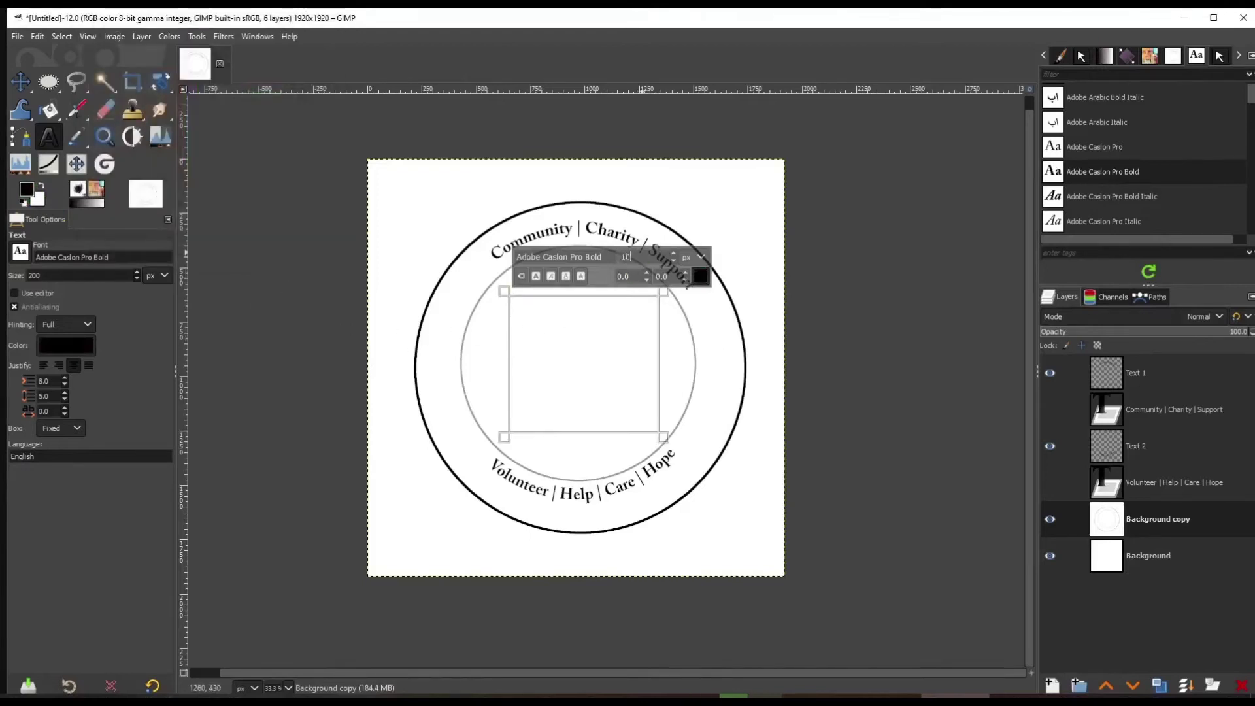
{"action": "type", "text": "0"}
{"action": "type", "text": "M A"}
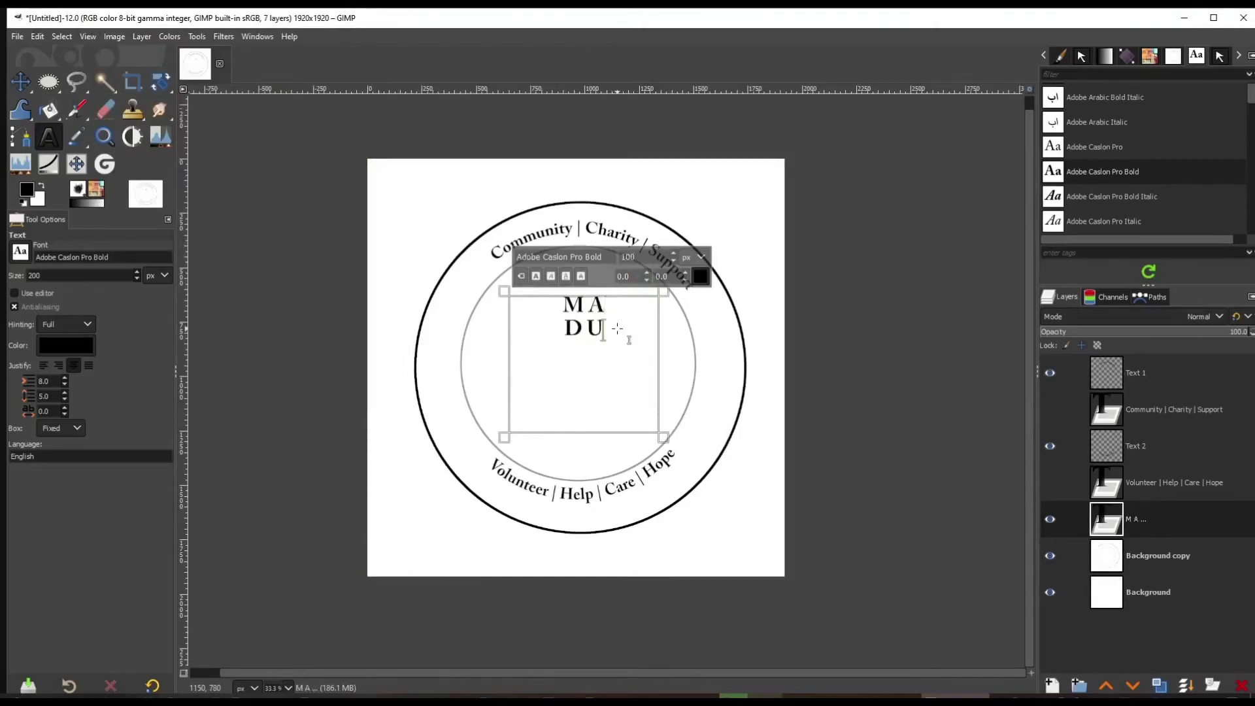
Step: Enlarge the M A D U lettering to fill its text box and move it to the centre of the inner ring
{"action": "left_click_drag", "start_coordinate": [615, 328], "coordinate": [562, 299]}
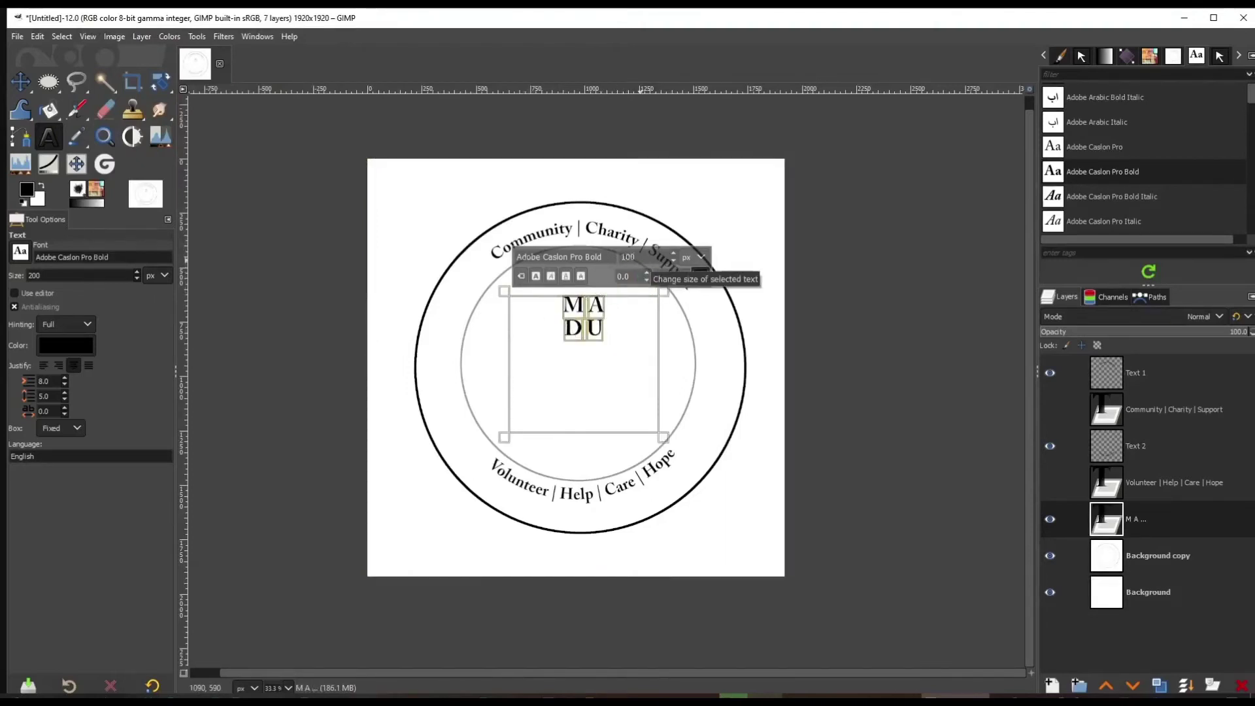
{"action": "mouse_move", "coordinate": [672, 254]}
{"action": "left_mouse_down"}
{"action": "mouse_move", "coordinate": [698, 266]}
{"action": "mouse_move", "coordinate": [677, 259]}
{"action": "left_mouse_up"}
{"action": "left_click", "coordinate": [20, 82]}
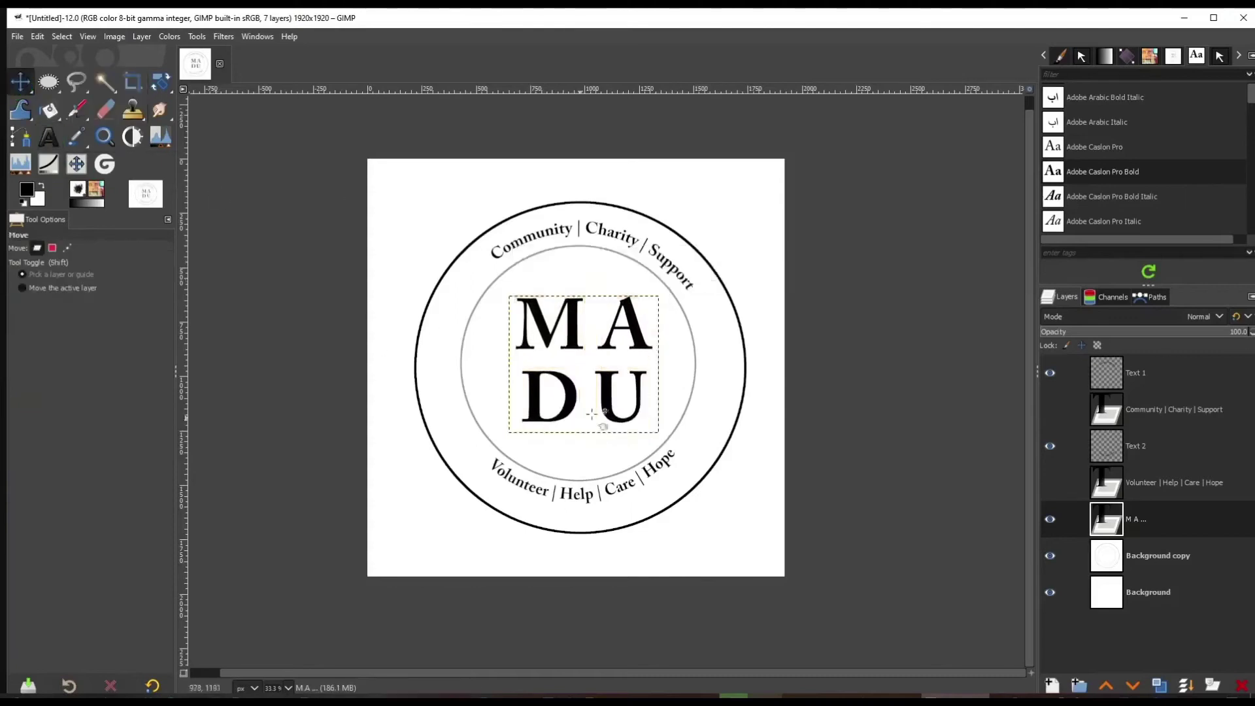
{"action": "left_click_drag", "start_coordinate": [632, 314], "coordinate": [621, 313]}
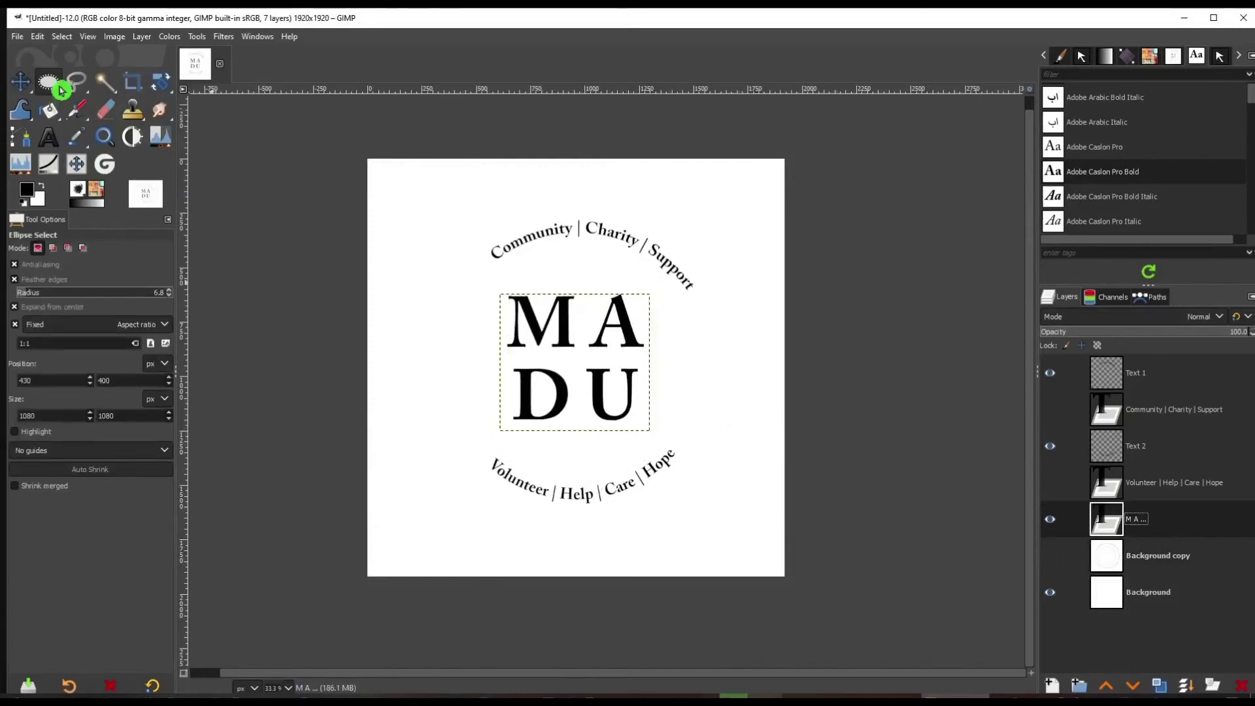
{"action": "left_click_drag", "start_coordinate": [48, 82], "coordinate": [143, 113]}
{"action": "left_click_drag", "start_coordinate": [452, 209], "coordinate": [461, 232]}
{"action": "left_click_drag", "start_coordinate": [437, 189], "coordinate": [567, 338]}
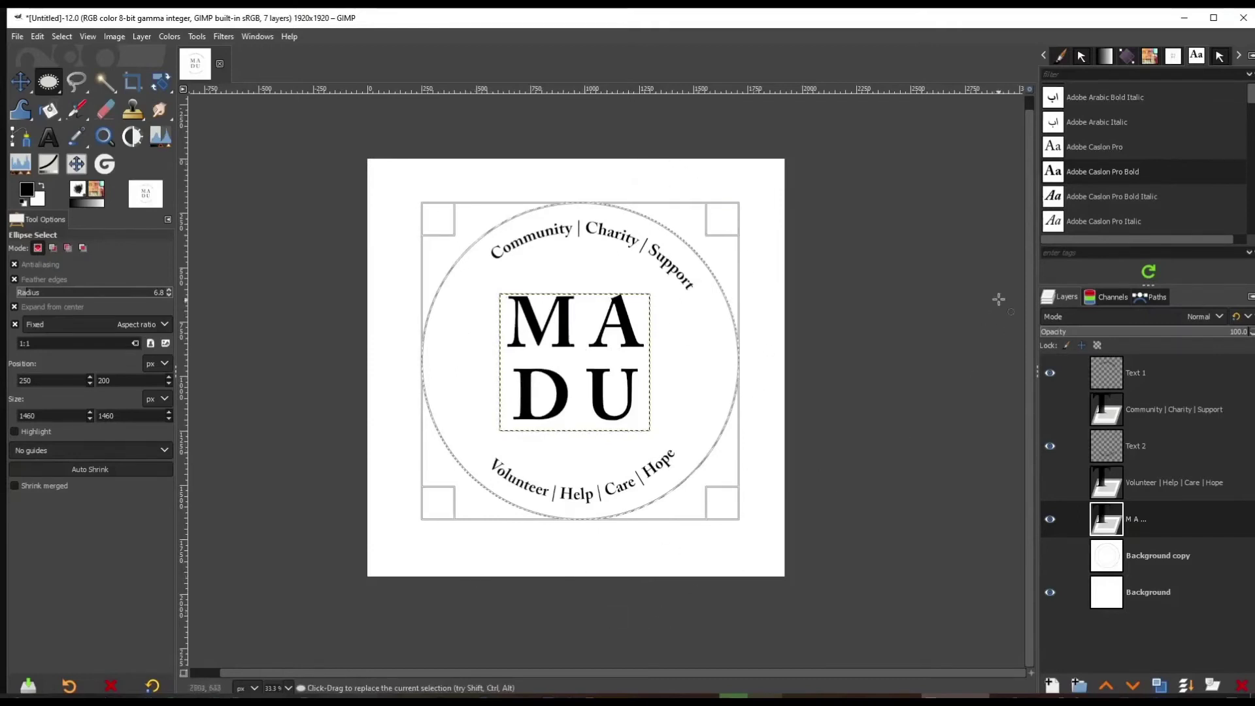
{"action": "left_click", "coordinate": [1157, 555]}
{"action": "key", "text": "m"}
{"action": "key", "text": "ctrl+shift+a"}
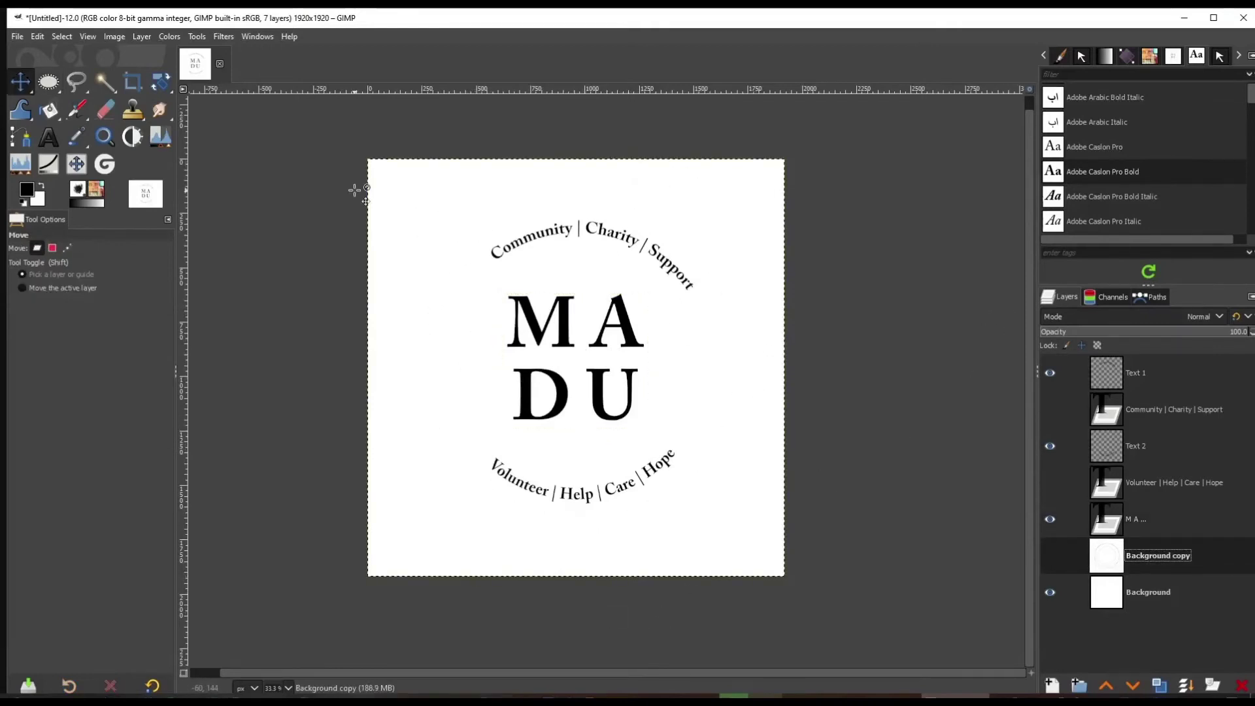
Step: Add an alpha channel to the Background layer and clear its white content to transparency
{"action": "right_click", "coordinate": [1159, 594]}
{"action": "left_click", "coordinate": [1177, 599]}
{"action": "right_click", "coordinate": [1177, 599]}
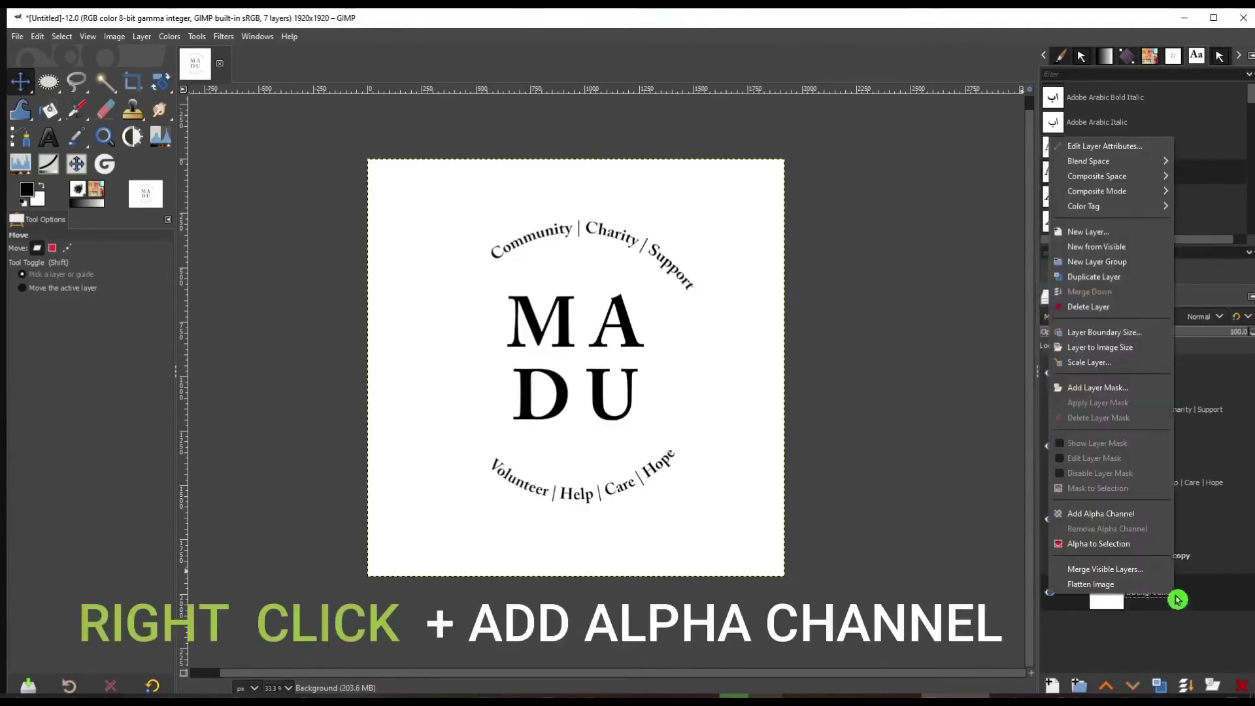
{"action": "left_click", "coordinate": [1131, 513]}
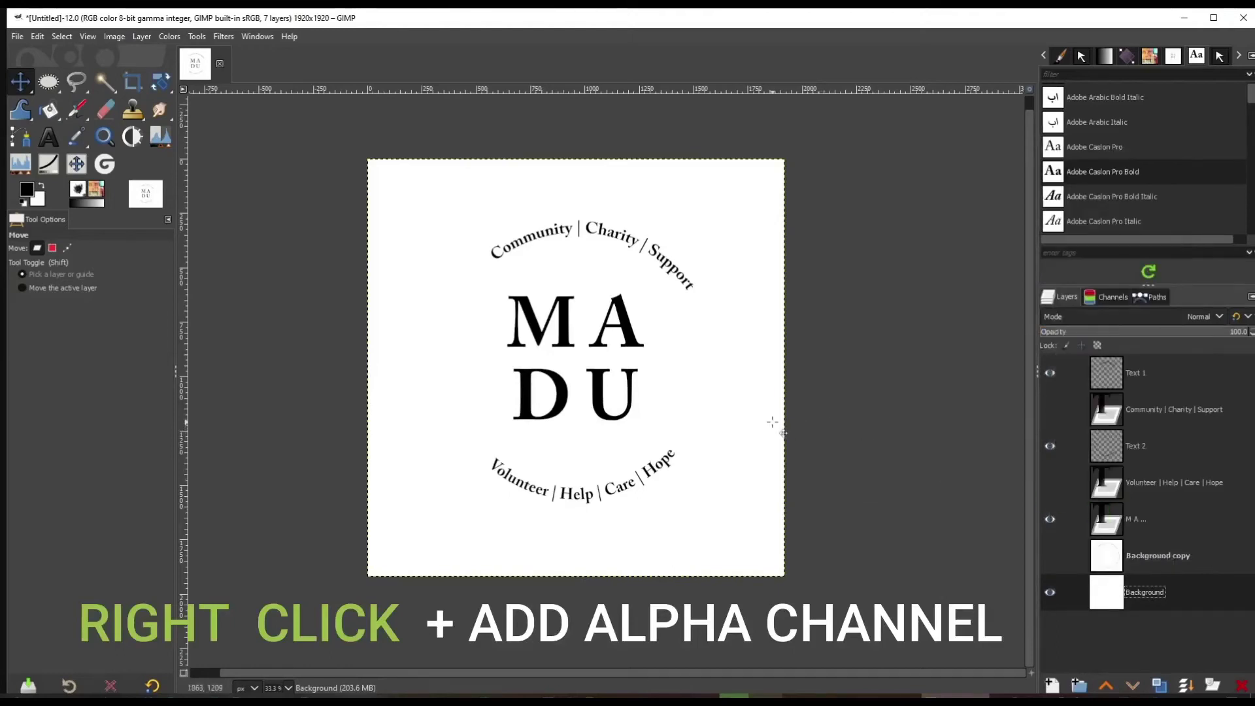
{"action": "key", "text": "Delete"}
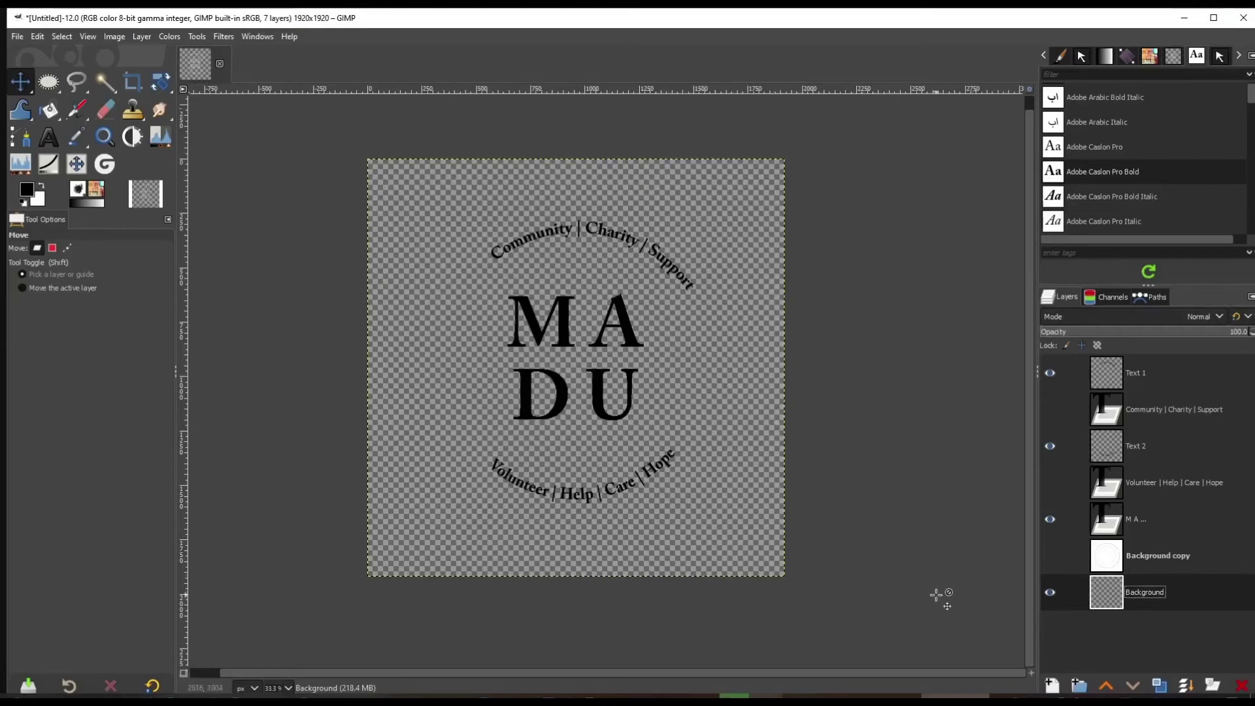
Step: Make a 1560 × 1560 px circular selection around the badge text, at position 200, 170
{"action": "left_click_drag", "start_coordinate": [48, 82], "coordinate": [148, 114]}
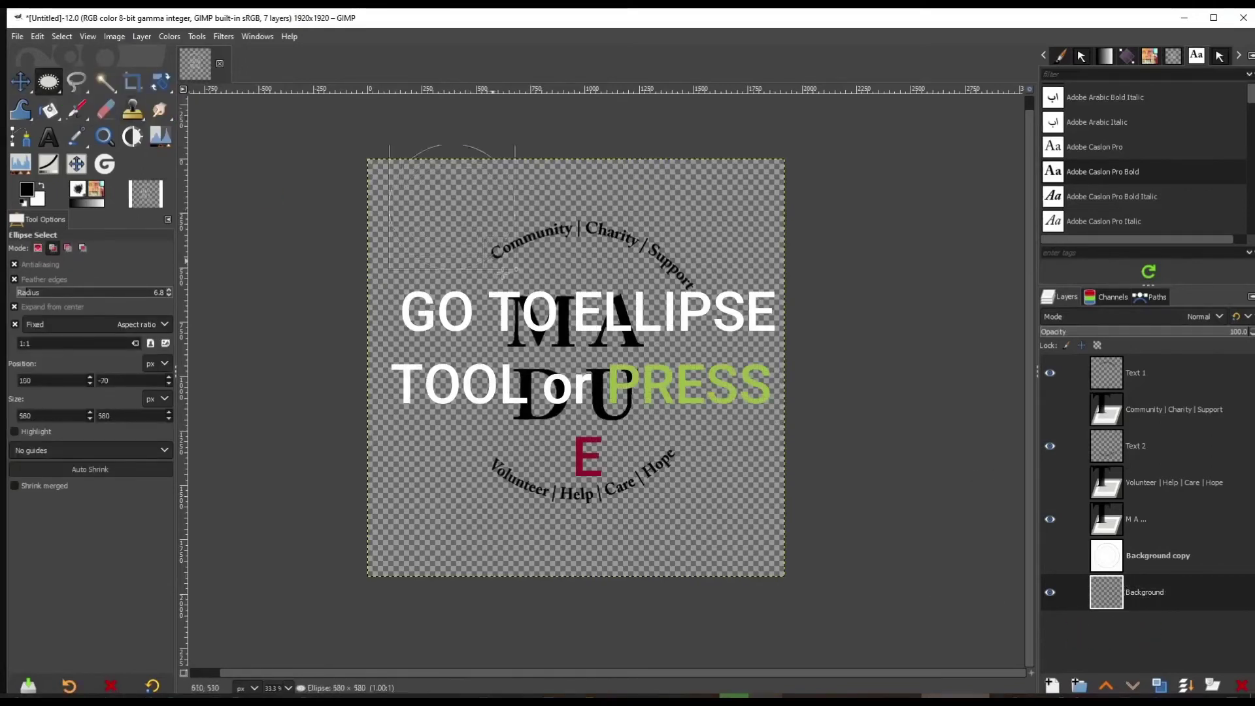
{"action": "left_click_drag", "start_coordinate": [452, 207], "coordinate": [586, 377]}
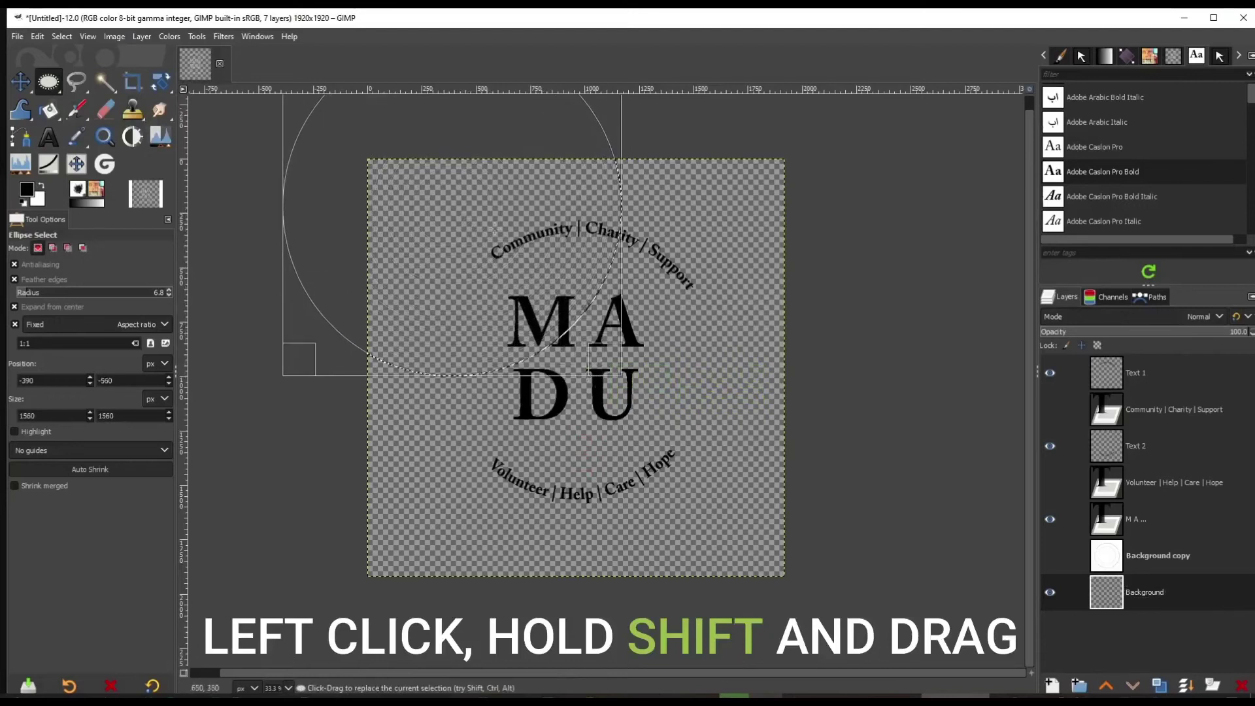
{"action": "left_click_drag", "start_coordinate": [450, 183], "coordinate": [579, 341]}
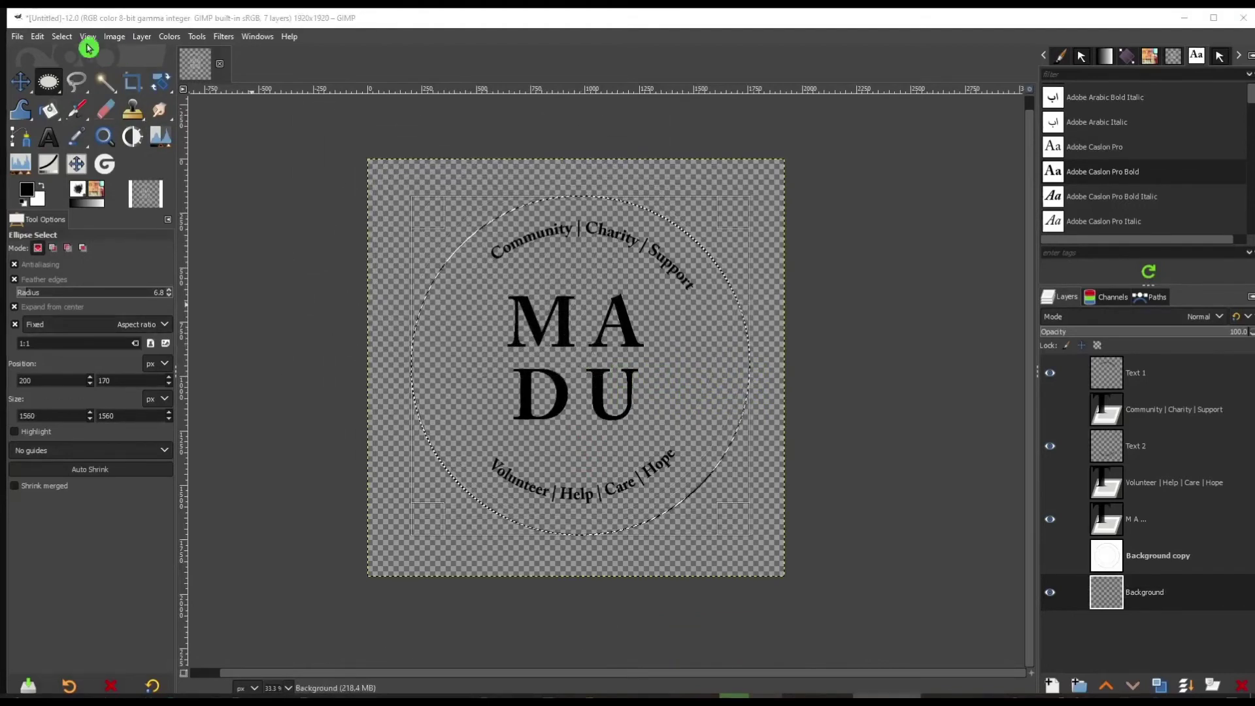
Step: Fill the circular selection on the Background layer with the white background colour and compare it against the rings of Background copy
{"action": "left_click", "coordinate": [37, 36]}
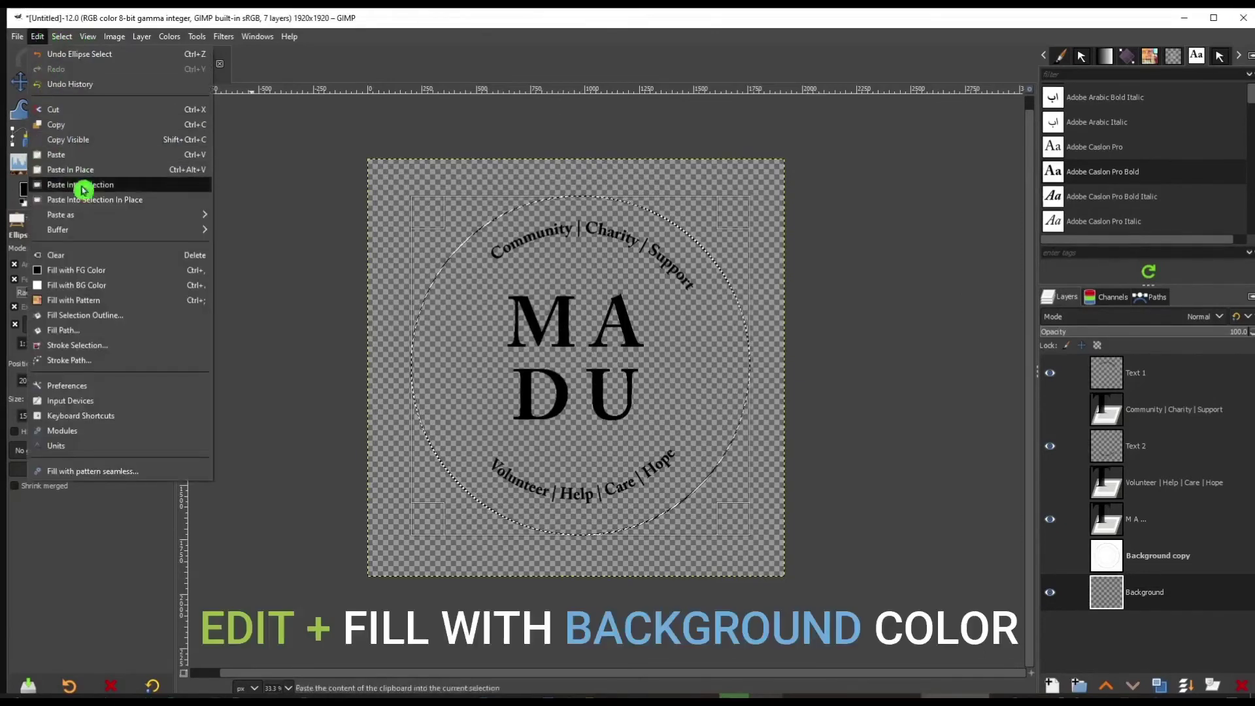
{"action": "left_click", "coordinate": [125, 288]}
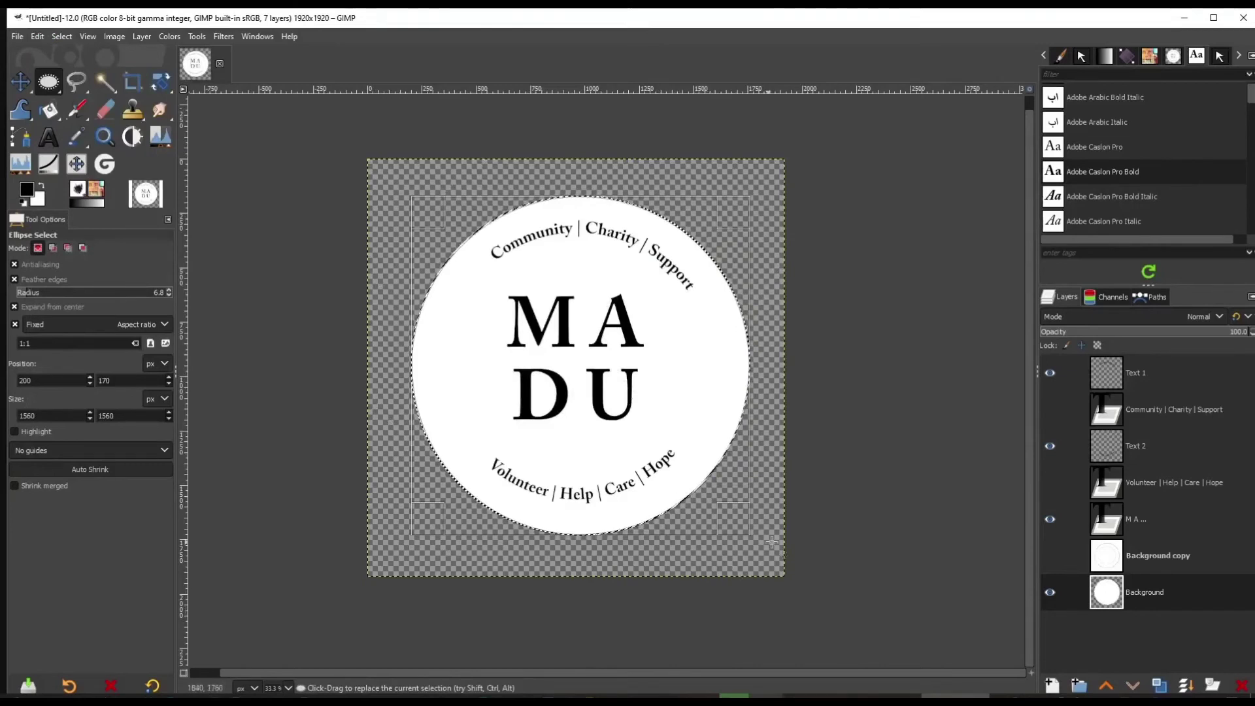
{"action": "left_click", "coordinate": [1065, 557]}
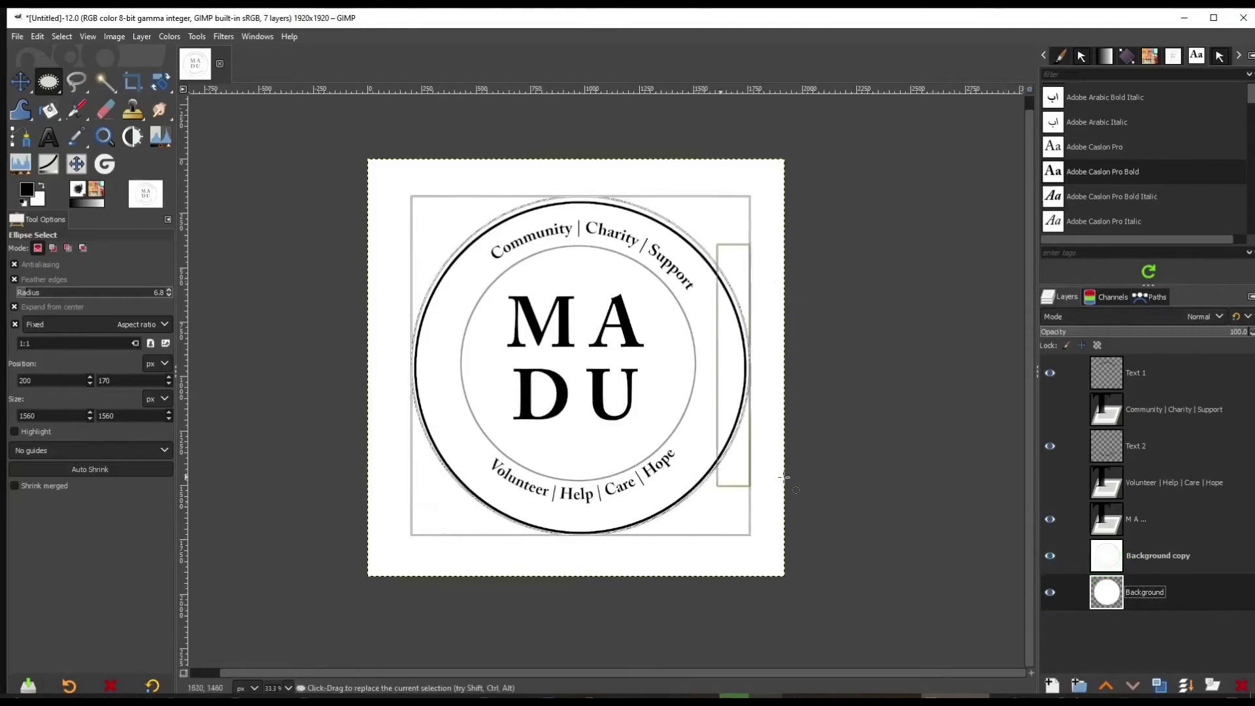
{"action": "left_click", "coordinate": [1048, 554]}
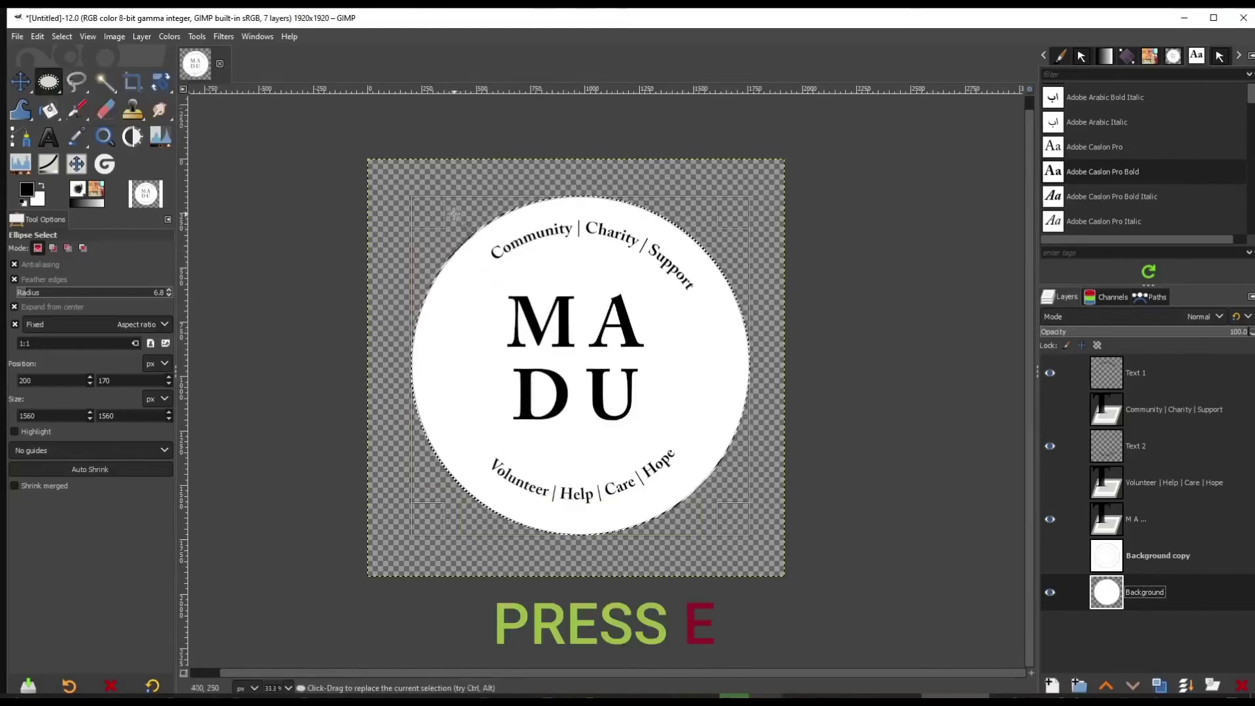
Step: Try to select a smaller 1460 × 1460 px circle inside the white disc, at position 260, 220
{"action": "left_click_drag", "start_coordinate": [453, 213], "coordinate": [576, 349]}
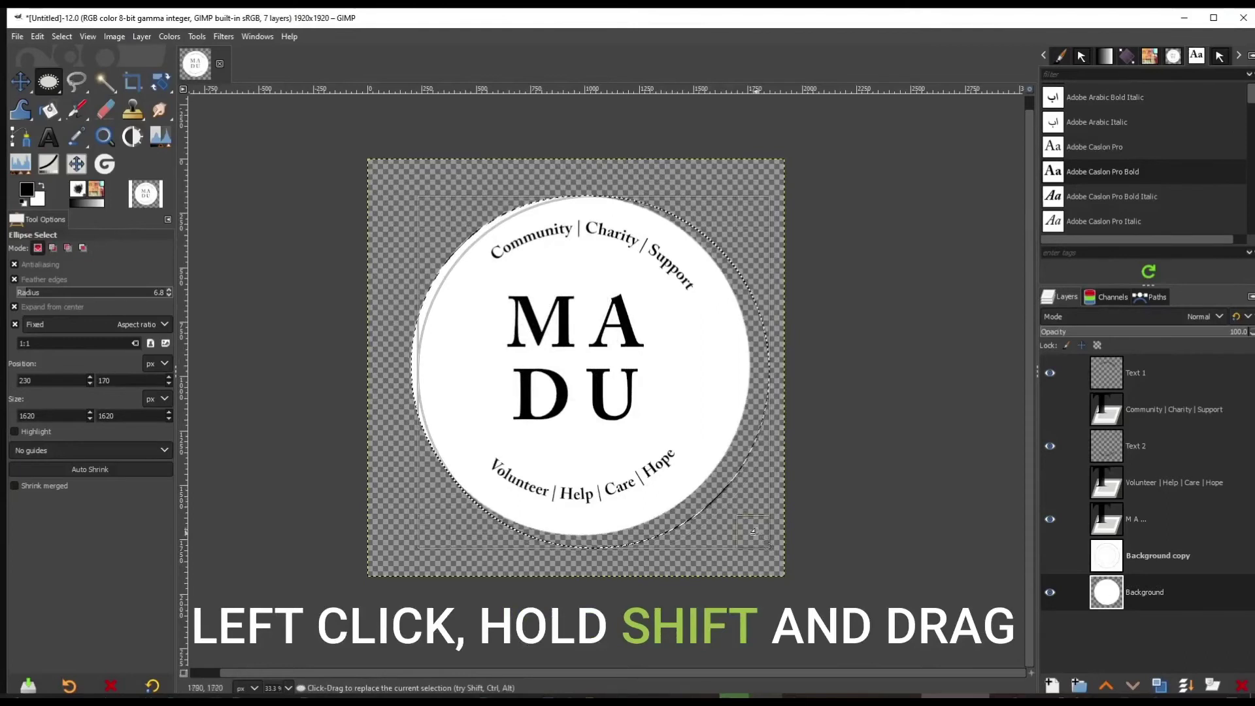
{"action": "left_click_drag", "start_coordinate": [753, 531], "coordinate": [745, 525]}
{"action": "left_click_drag", "start_coordinate": [667, 400], "coordinate": [651, 394]}
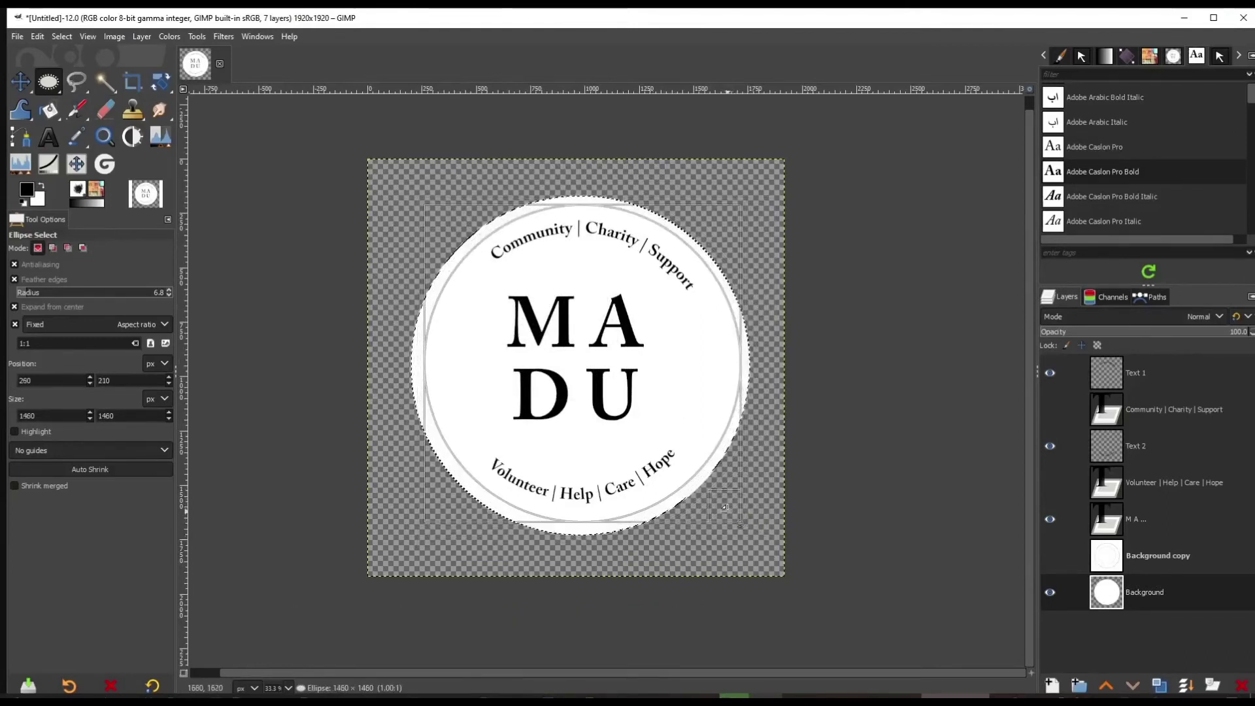
{"action": "left_click_drag", "start_coordinate": [723, 507], "coordinate": [724, 507]}
{"action": "left_click_drag", "start_coordinate": [674, 419], "coordinate": [674, 418]}
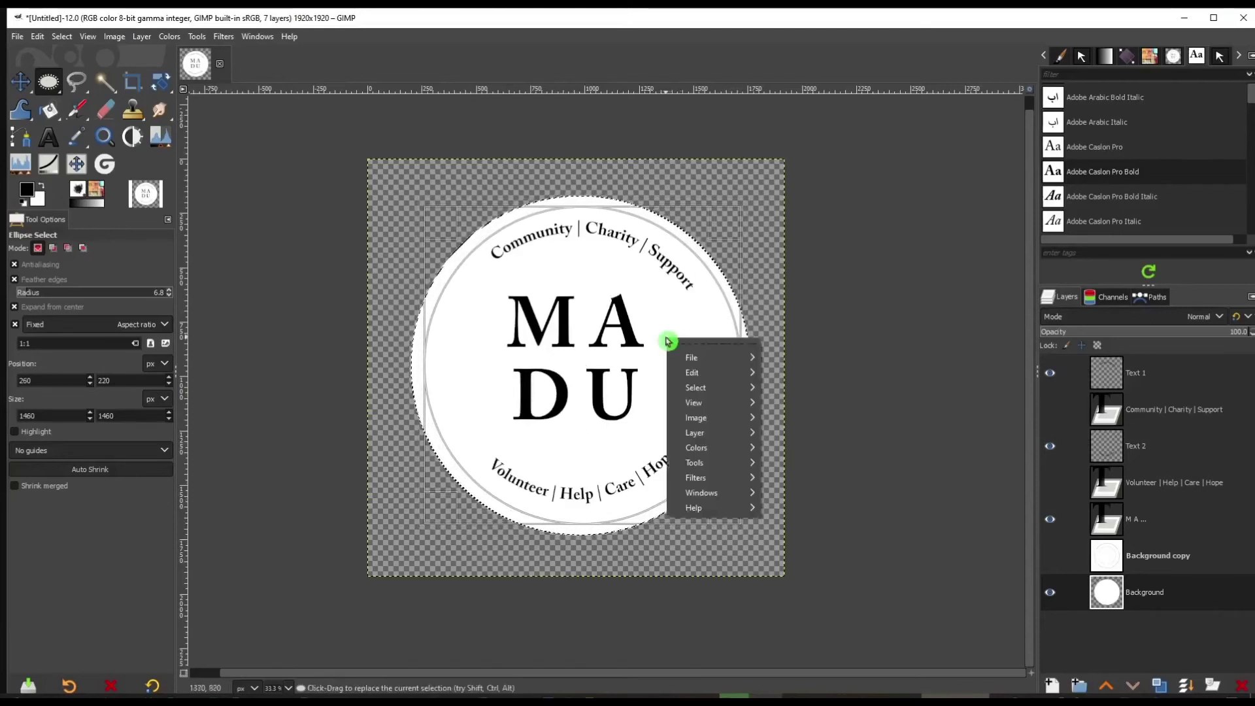
Step: Convert the circular selection around the white disc into a border selection
{"action": "mouse_move", "coordinate": [722, 389]}
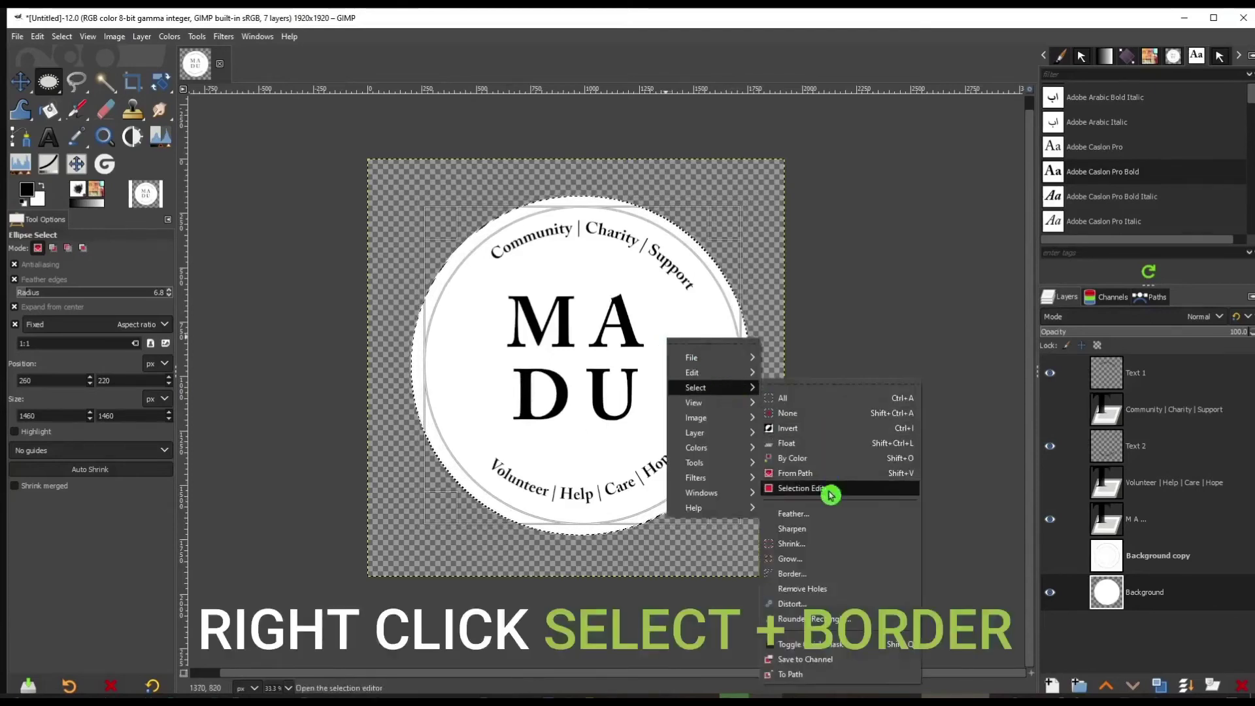
{"action": "left_click", "coordinate": [852, 574]}
{"action": "left_click", "coordinate": [882, 641]}
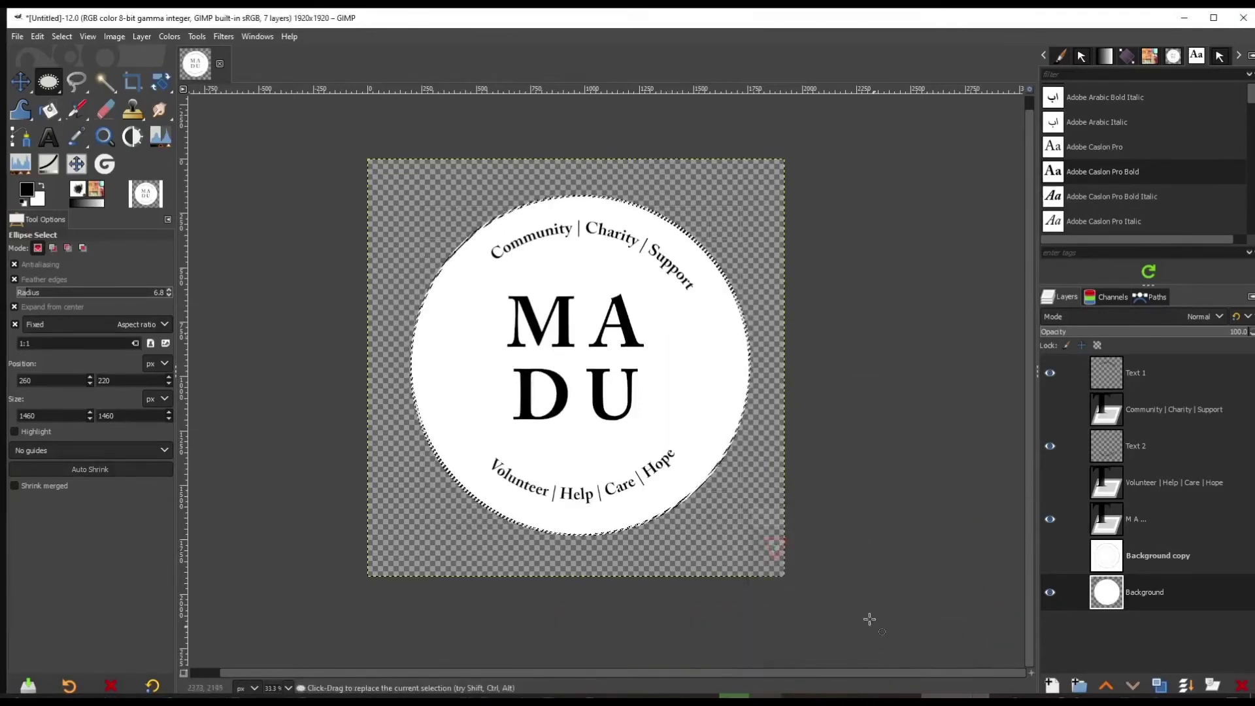
Step: Fill the disc's border selection with the black foreground colour and clear the selection
{"action": "left_click", "coordinate": [41, 37]}
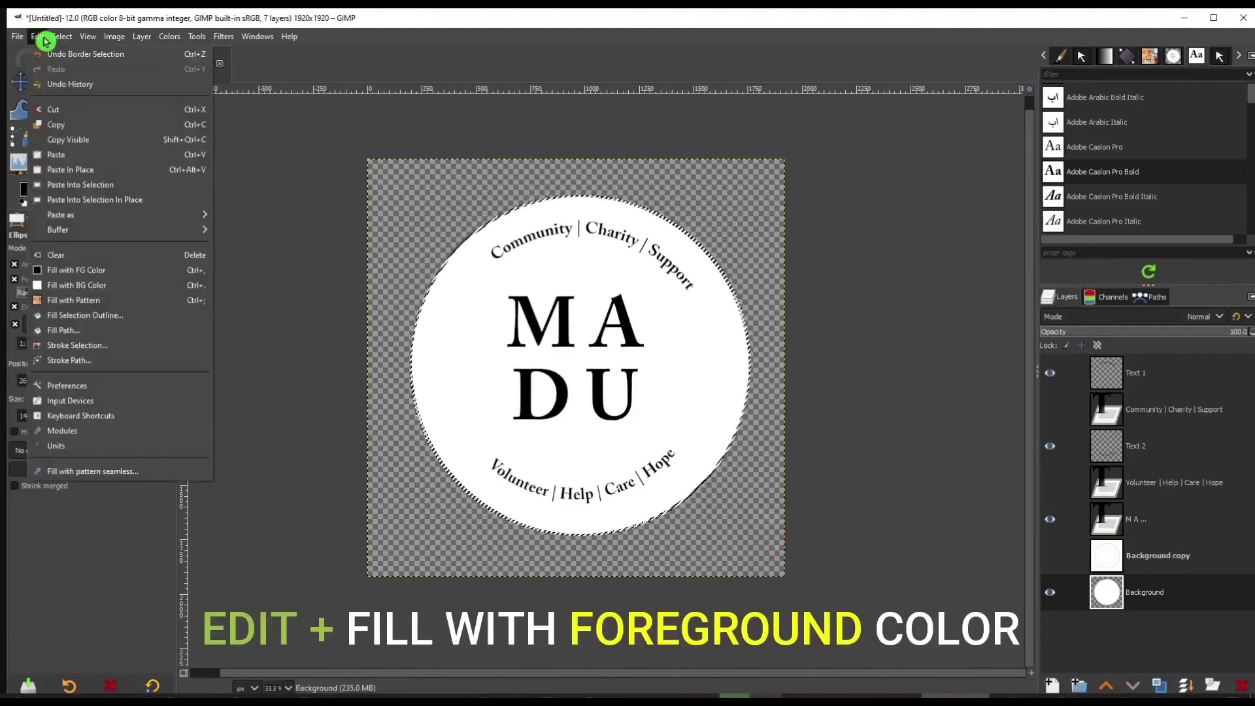
{"action": "left_click", "coordinate": [109, 273]}
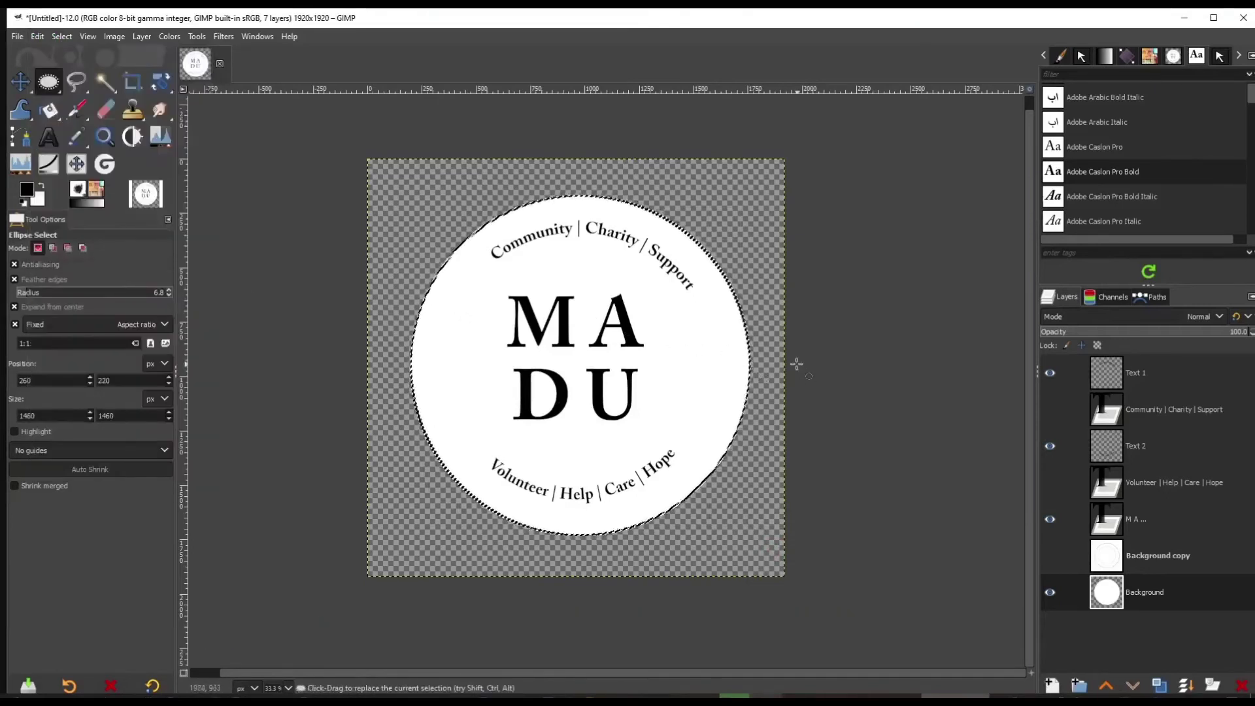
{"action": "left_click", "coordinate": [62, 36]}
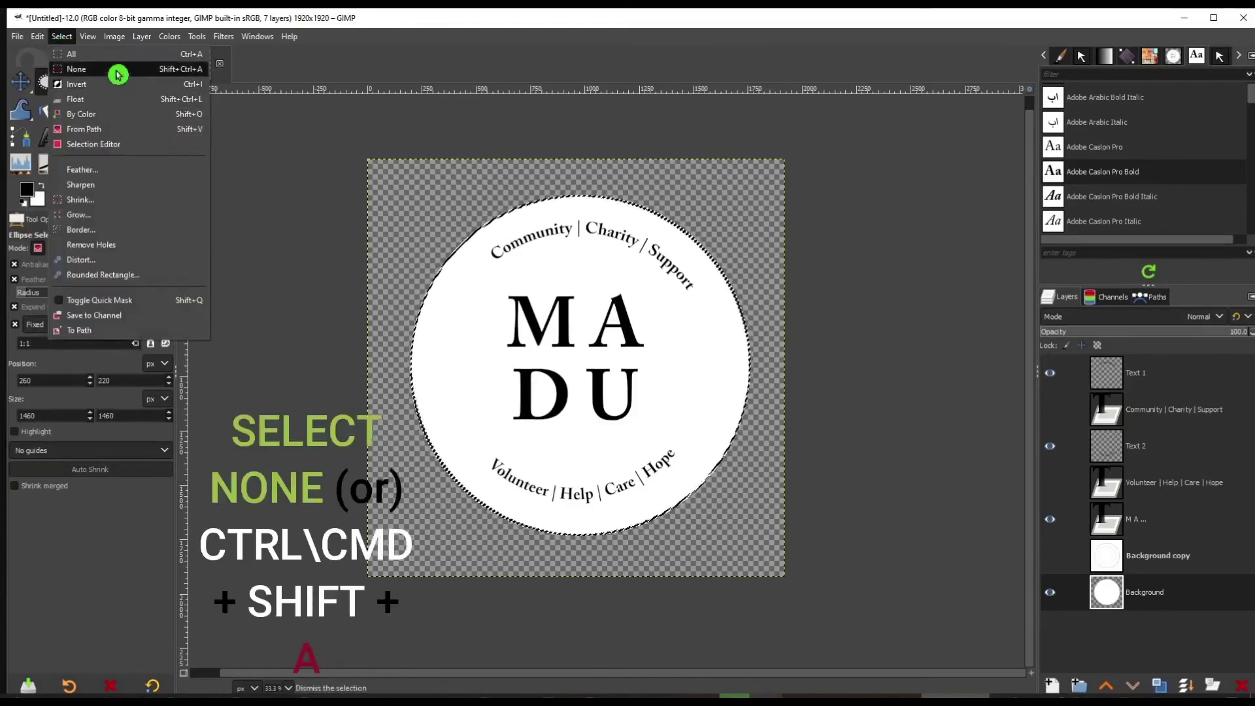
{"action": "left_click", "coordinate": [140, 69]}
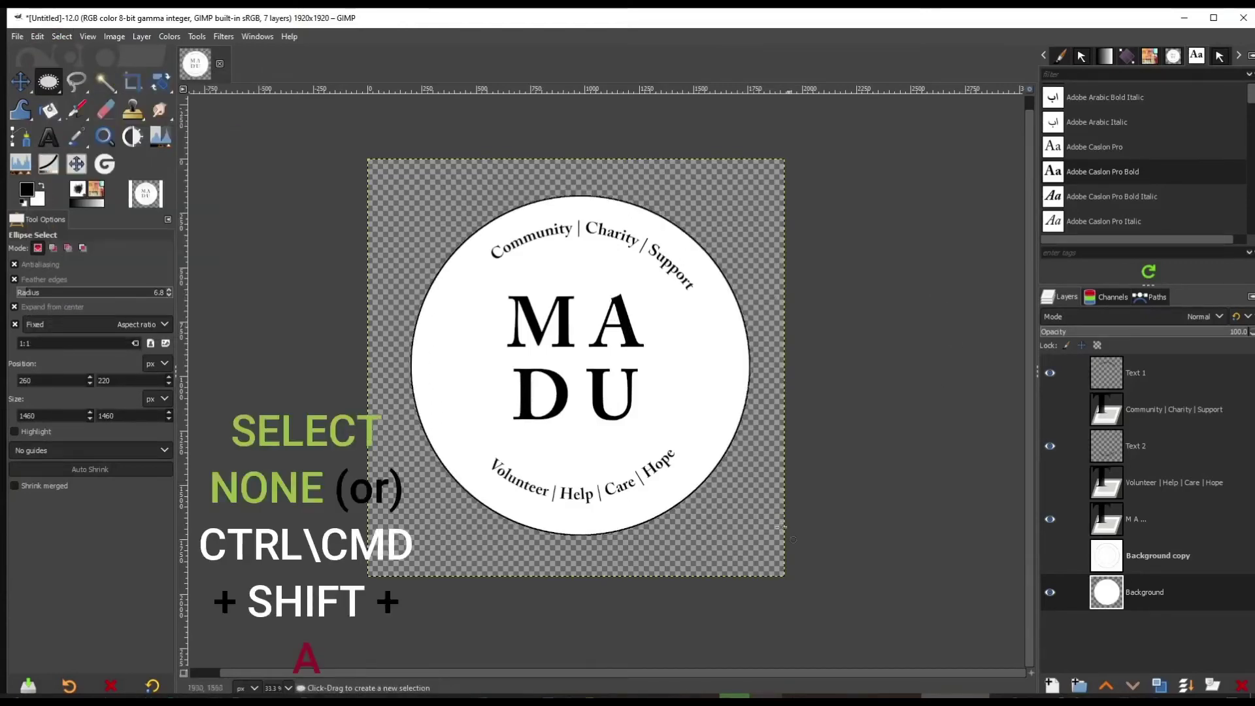
Step: Compare the outlined disc on the Background layer with the ringed Background copy, inspecting the disc's edge up close
{"action": "left_click", "coordinate": [1182, 562]}
{"action": "left_click", "coordinate": [1051, 557]}
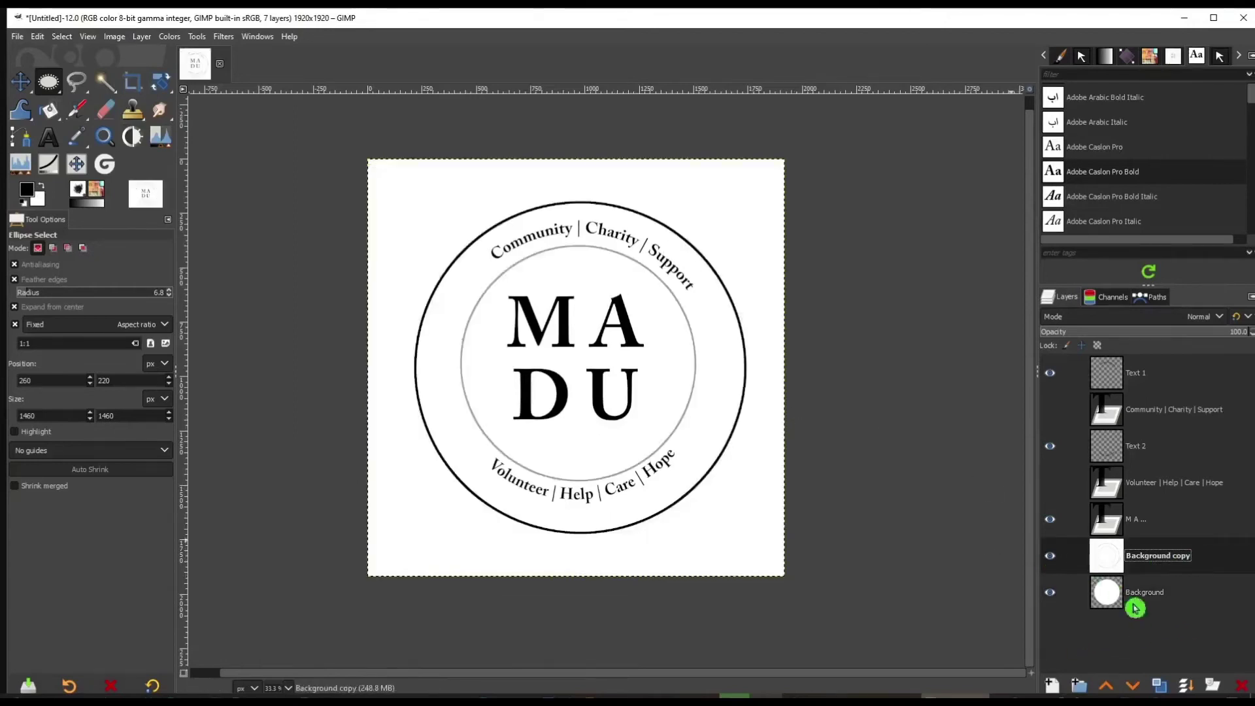
{"action": "left_click", "coordinate": [1051, 560]}
{"action": "scroll", "coordinate": [735, 493], "scroll_direction": "up", "scroll_amount": 3}
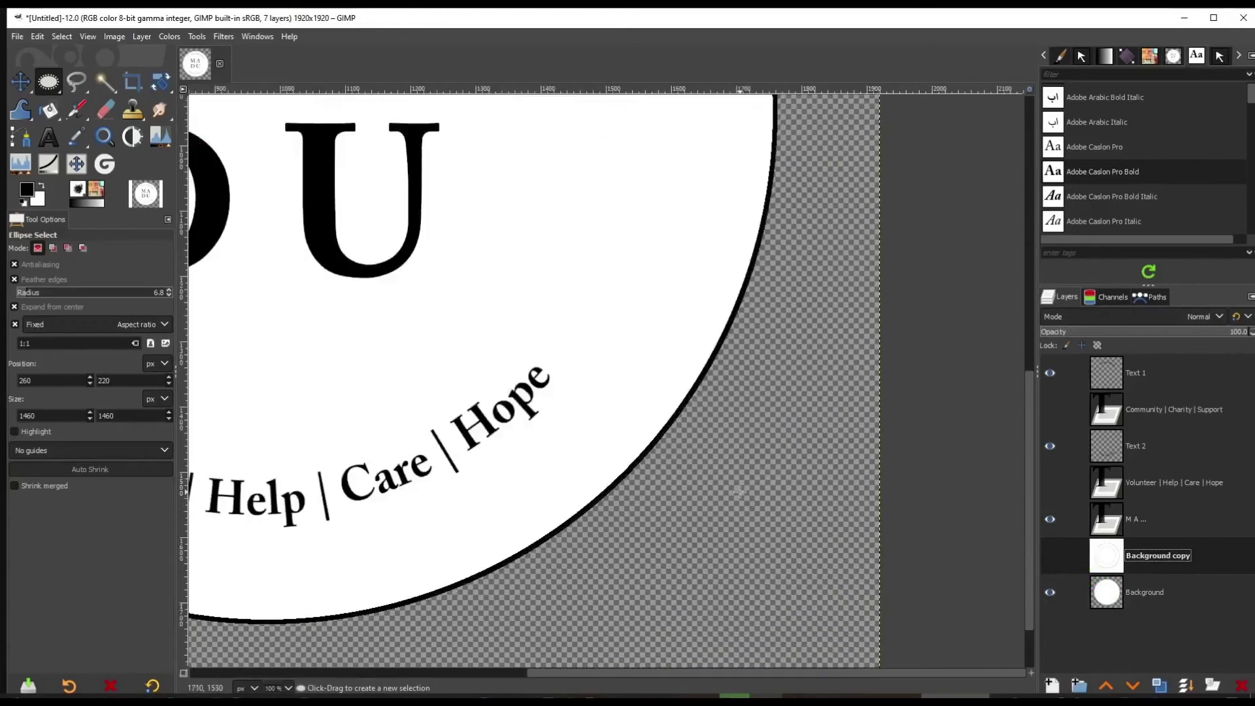
{"action": "scroll", "coordinate": [767, 485], "scroll_direction": "down", "scroll_amount": 3}
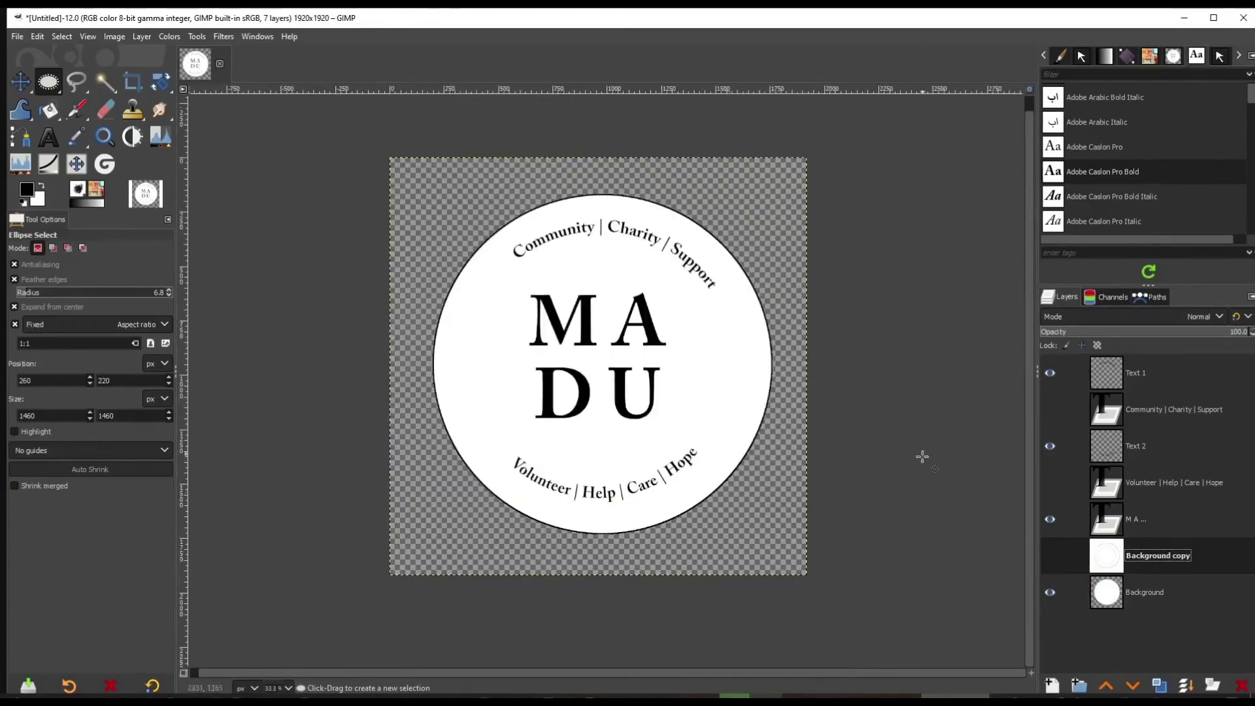
{"action": "left_click", "coordinate": [1069, 560]}
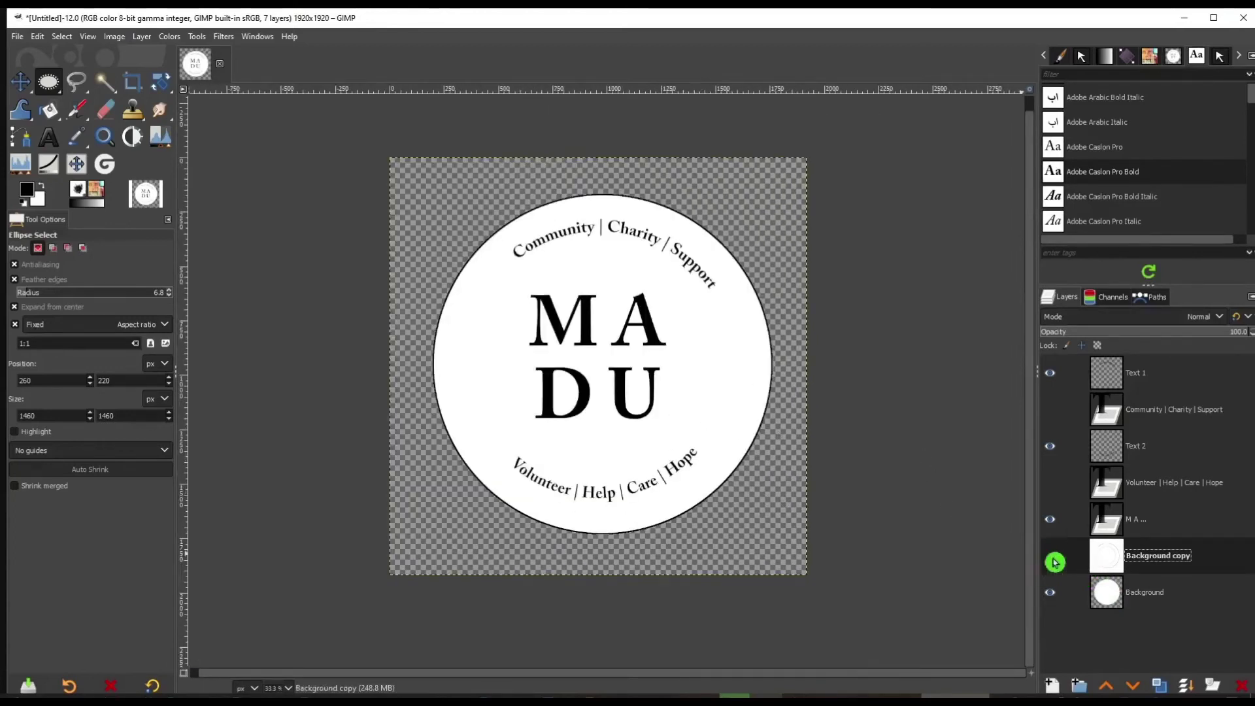
{"action": "left_click", "coordinate": [1051, 561]}
{"action": "left_click", "coordinate": [1052, 561]}
{"action": "left_click", "coordinate": [1053, 562]}
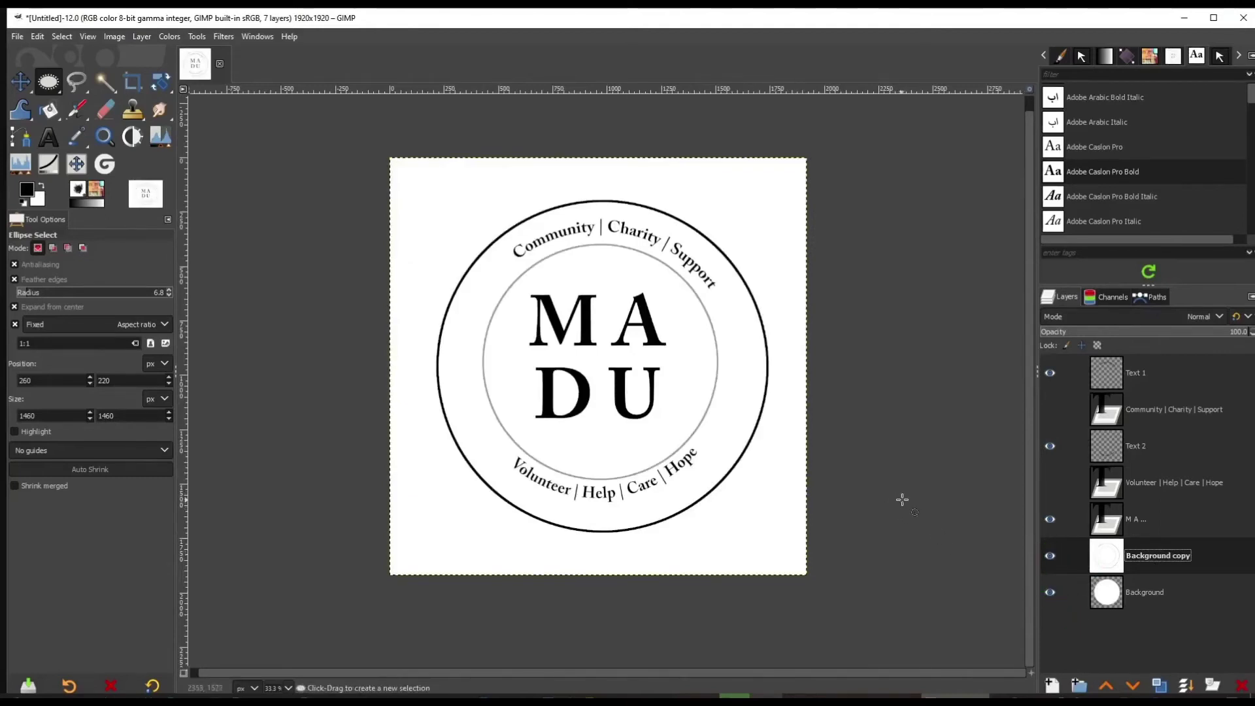
Step: Show the straight "Volunteer | Help | Care | Hope" text layer instead of the curved Text 2 and move it up between the rings
{"action": "left_click", "coordinate": [1170, 483]}
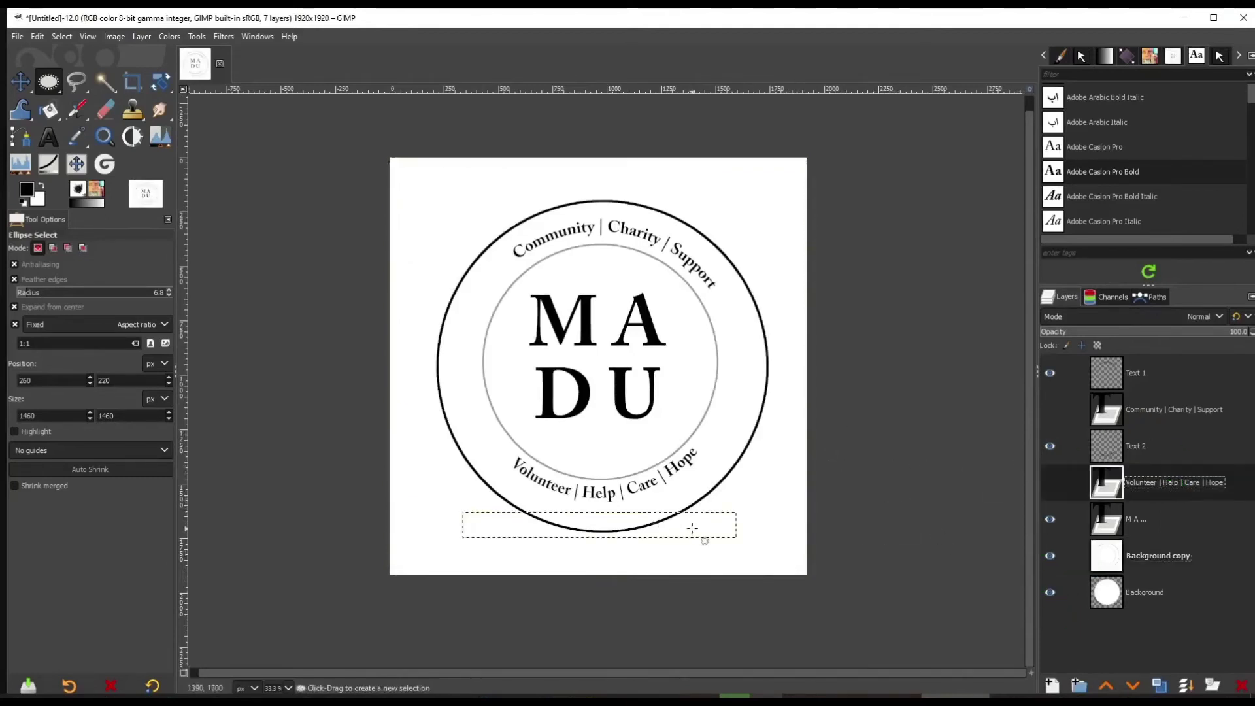
{"action": "left_click", "coordinate": [1050, 483]}
{"action": "key", "text": "m"}
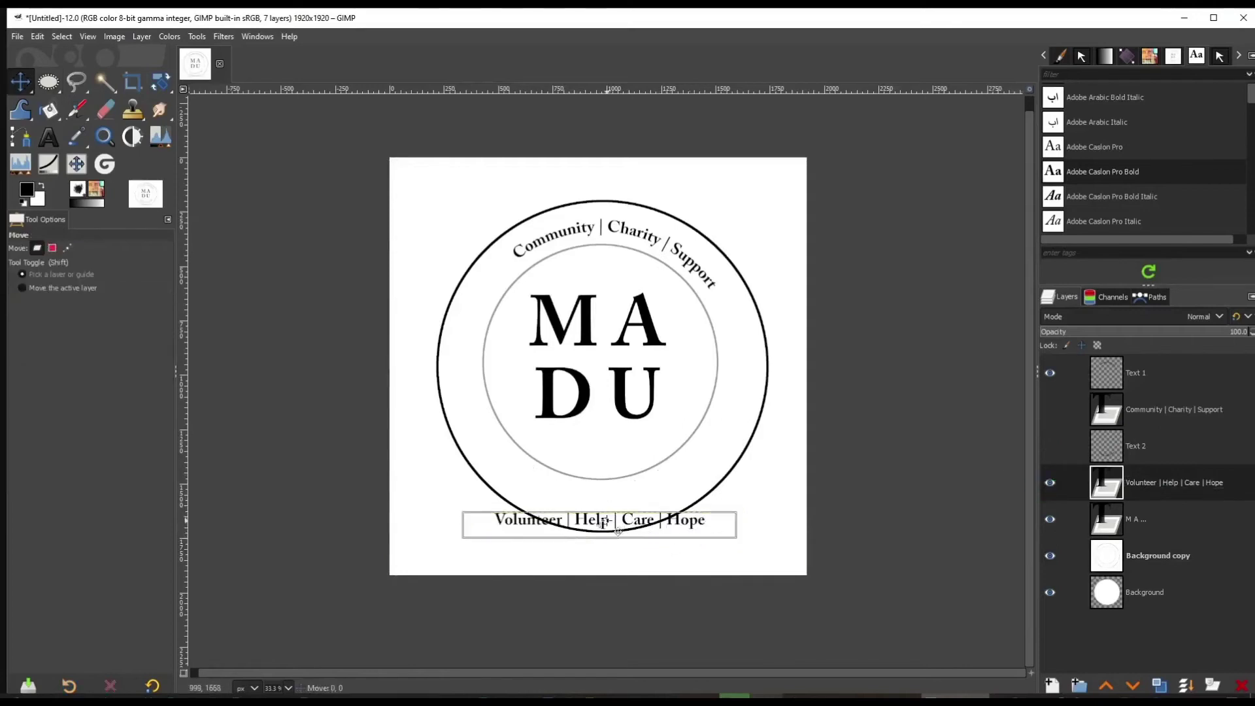
{"action": "left_click_drag", "start_coordinate": [618, 531], "coordinate": [618, 507]}
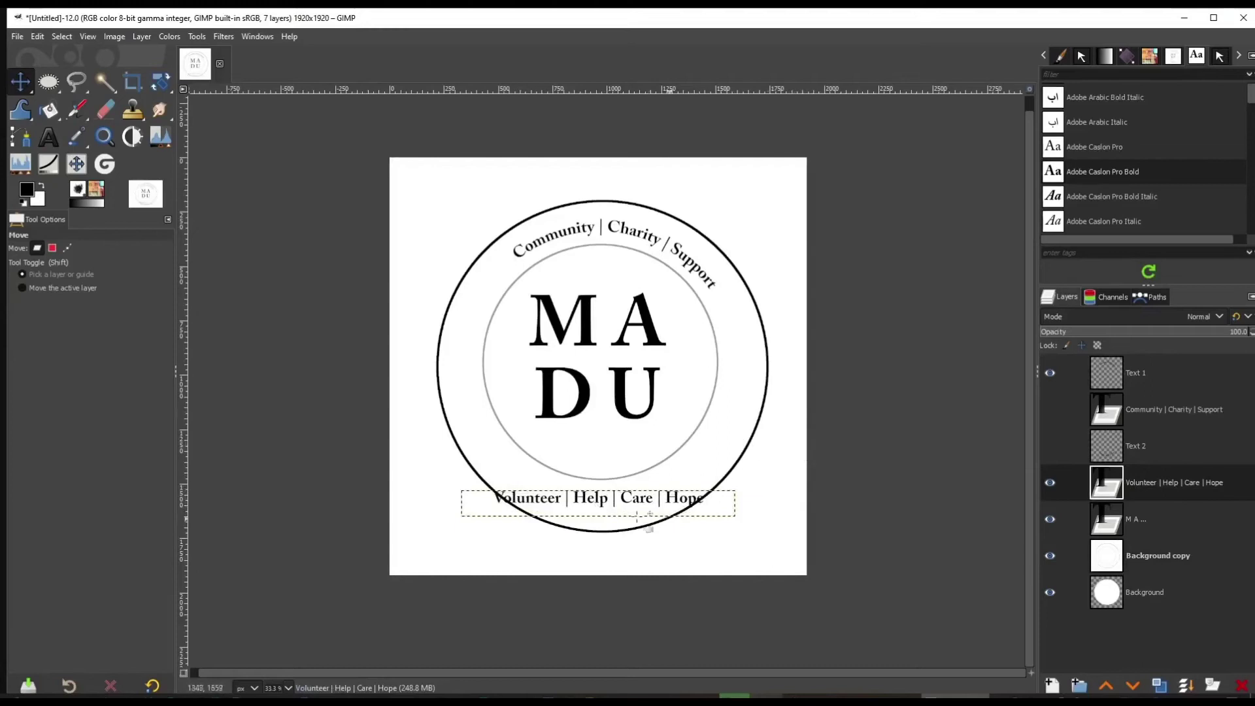
{"action": "left_click", "coordinate": [1049, 559]}
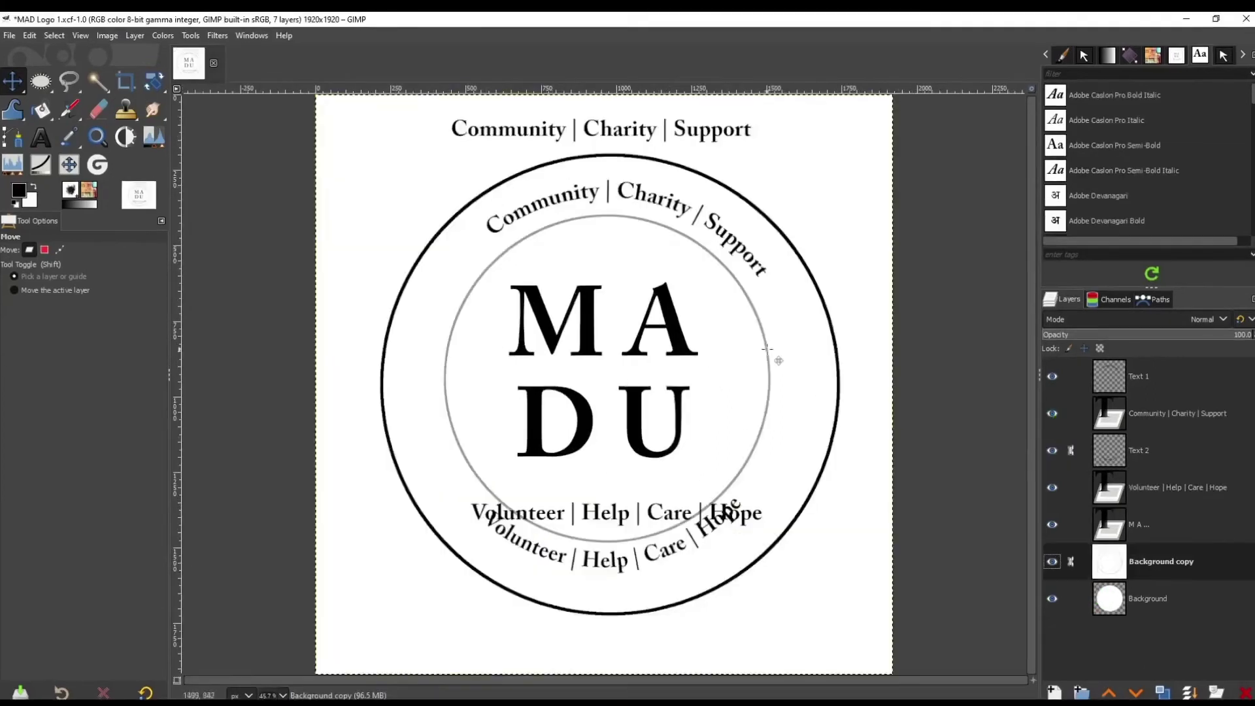
Step: Hide the straight "Community | Charity | Support" text layer above the ring
{"action": "left_click", "coordinate": [1074, 416]}
{"action": "left_click", "coordinate": [1053, 415]}
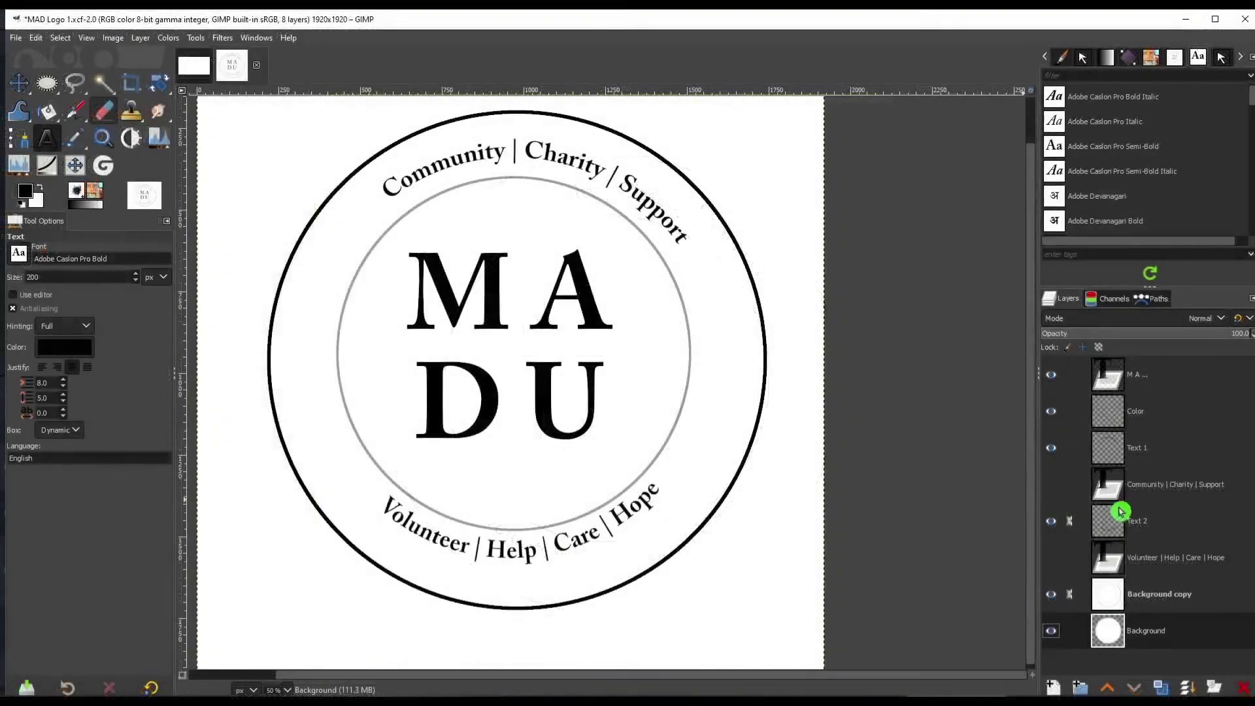
Step: Recolour only the letter M in the M A D U text layer dark red
{"action": "left_click_drag", "start_coordinate": [1233, 366], "coordinate": [1145, 369]}
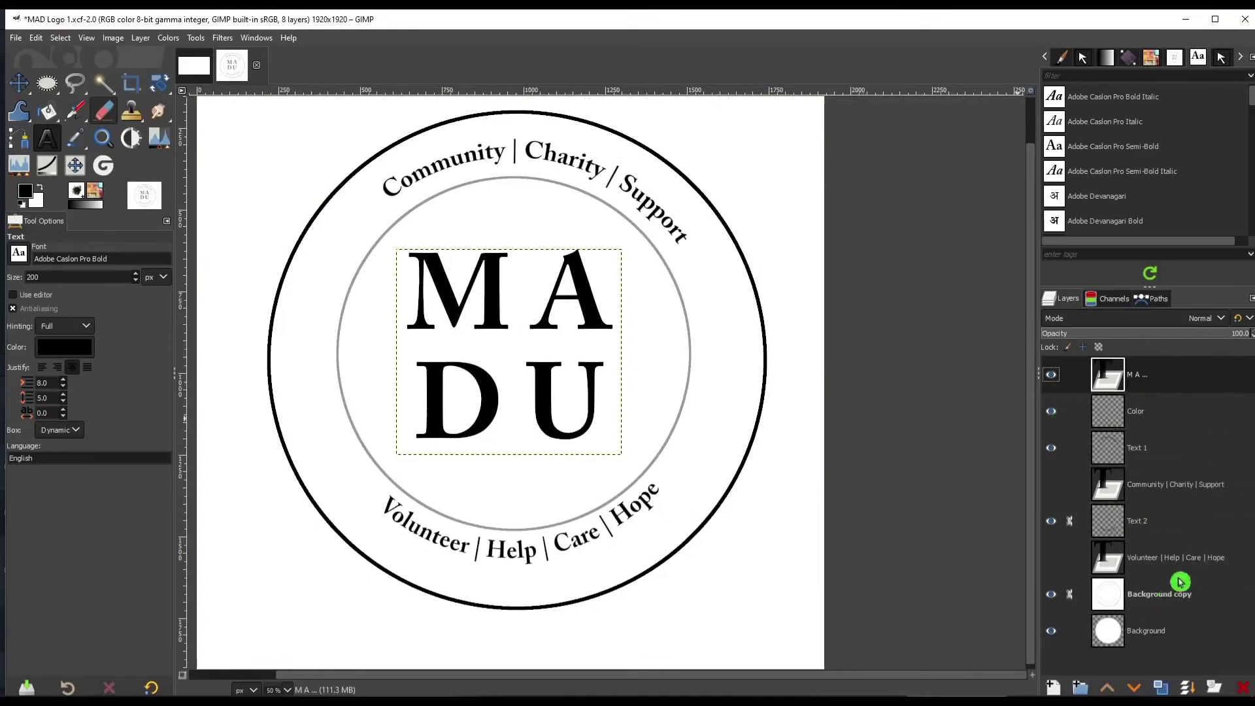
{"action": "left_click", "coordinate": [49, 149]}
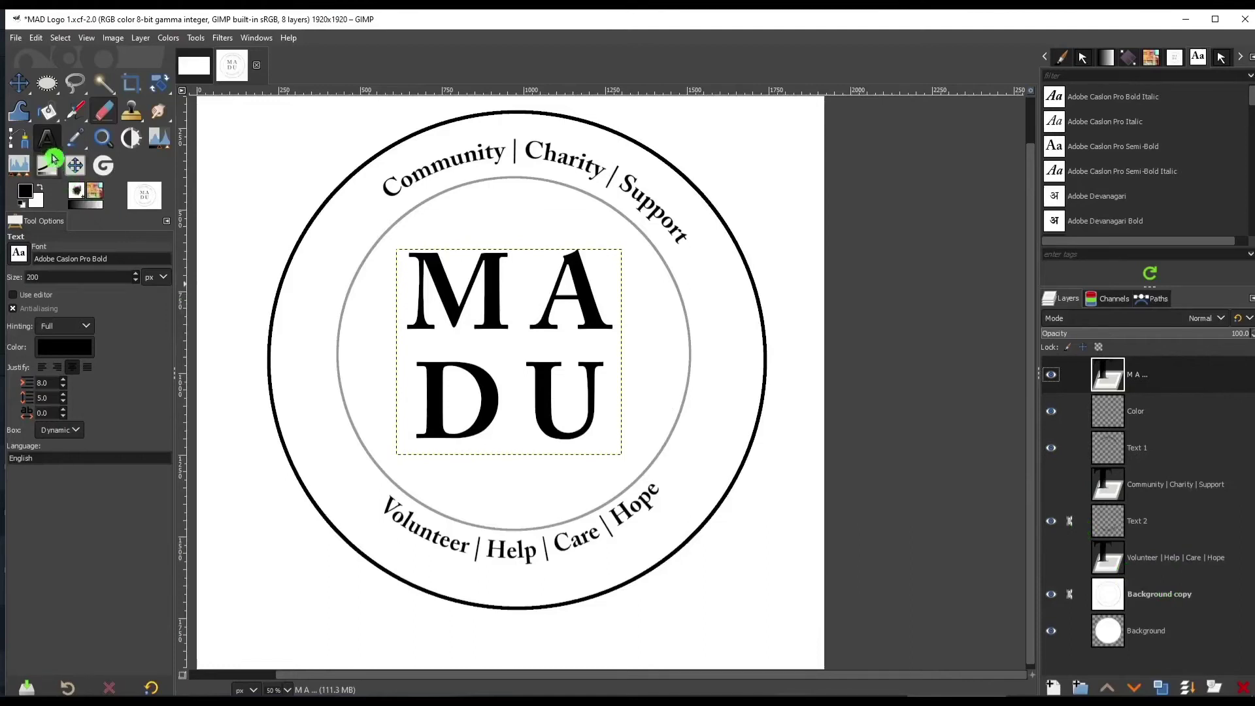
{"action": "left_click", "coordinate": [512, 288]}
{"action": "left_click_drag", "start_coordinate": [502, 282], "coordinate": [398, 285]}
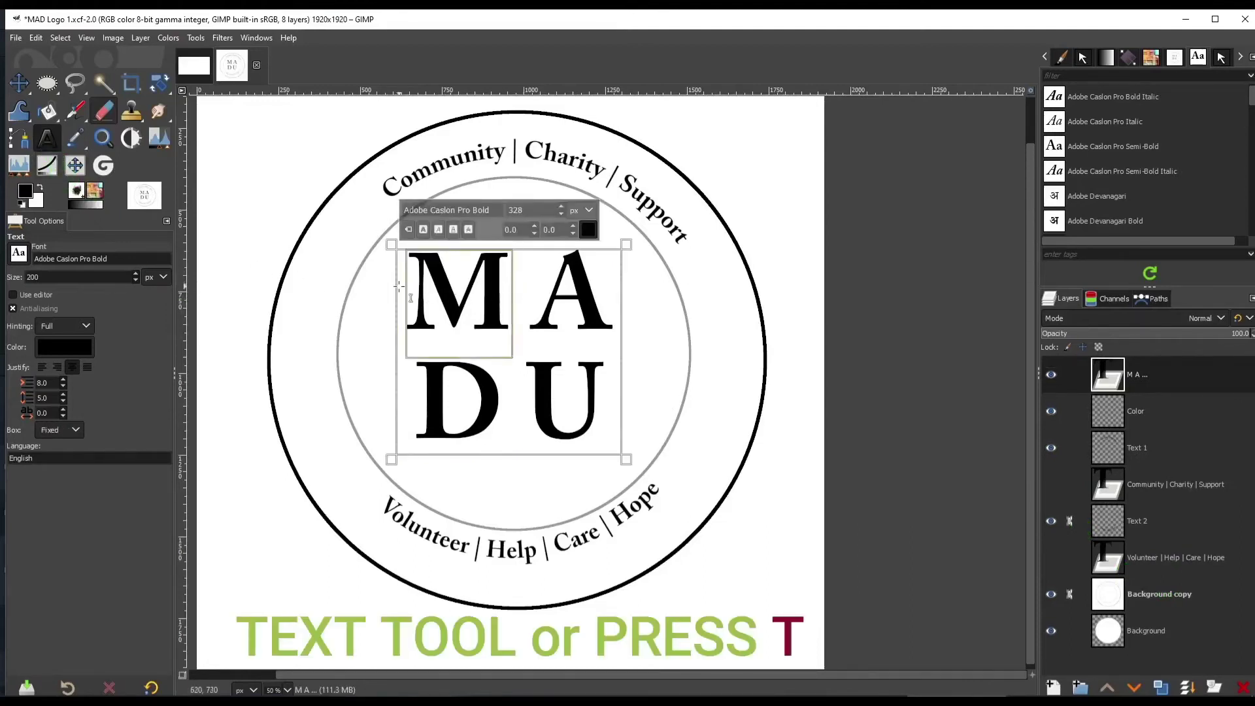
{"action": "left_click", "coordinate": [588, 230]}
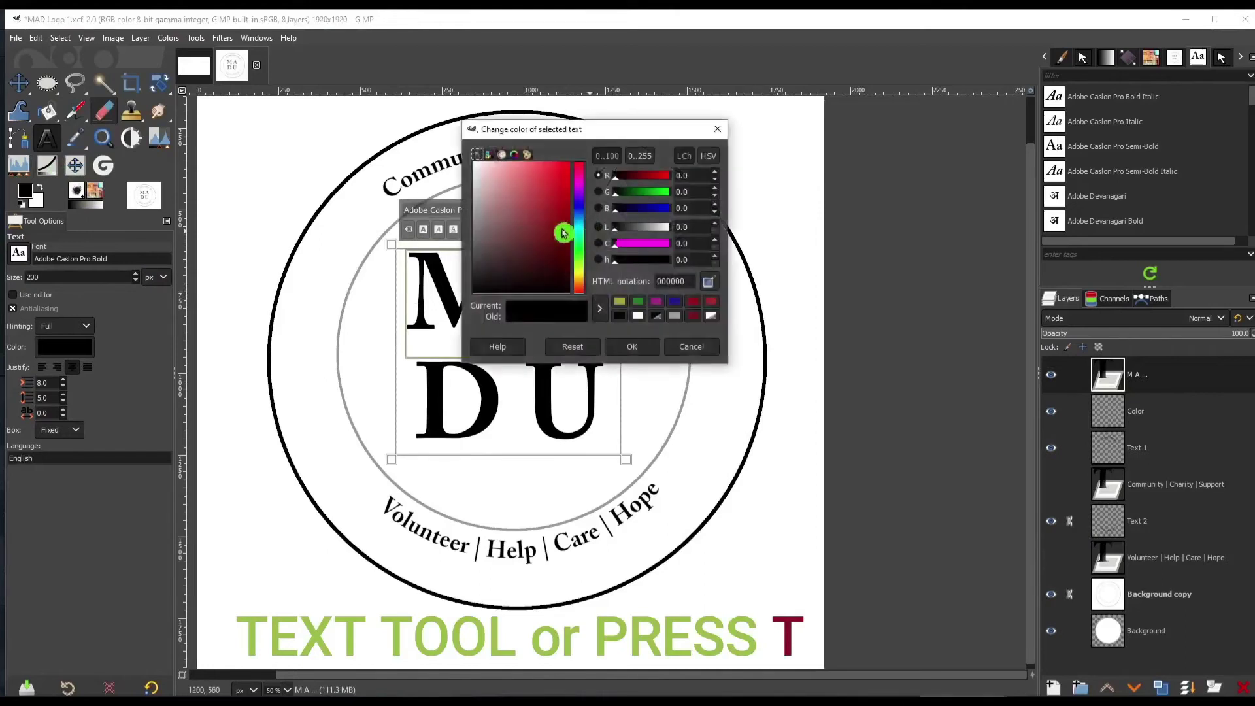
{"action": "left_click", "coordinate": [558, 227]}
{"action": "left_click", "coordinate": [633, 345]}
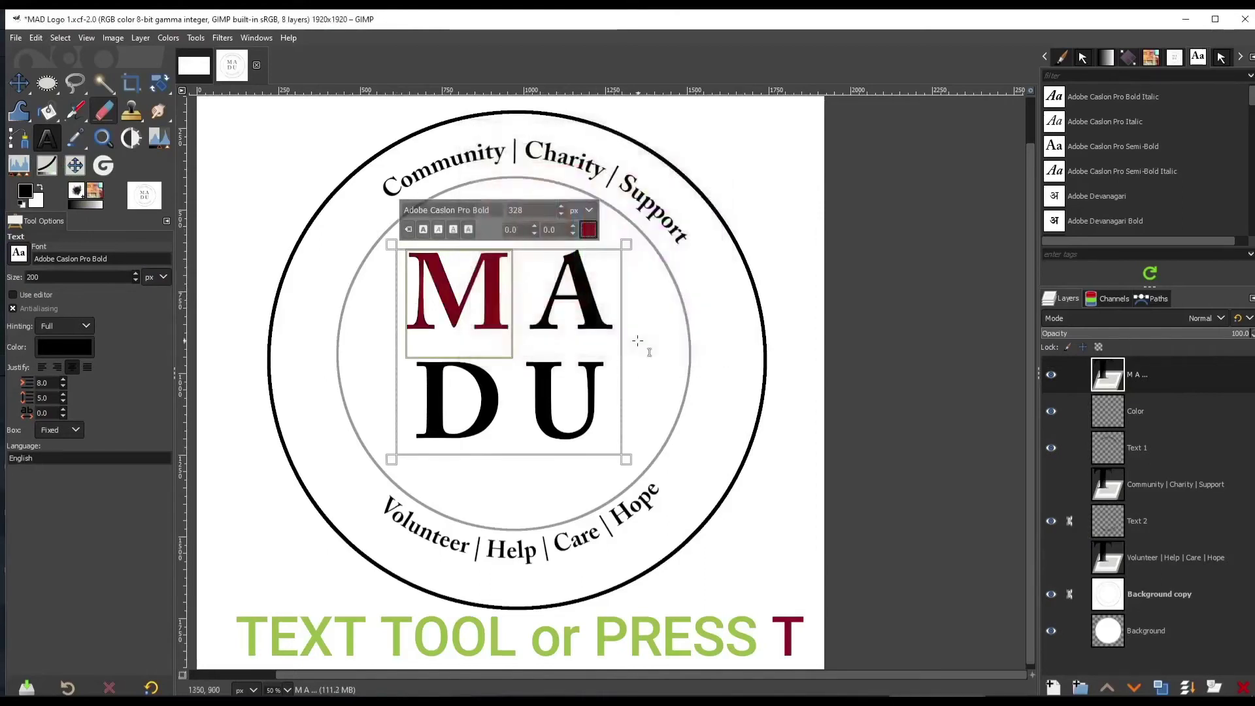
Step: Recolour the letter A in the centre lettering pale gold
{"action": "left_click_drag", "start_coordinate": [512, 299], "coordinate": [615, 288]}
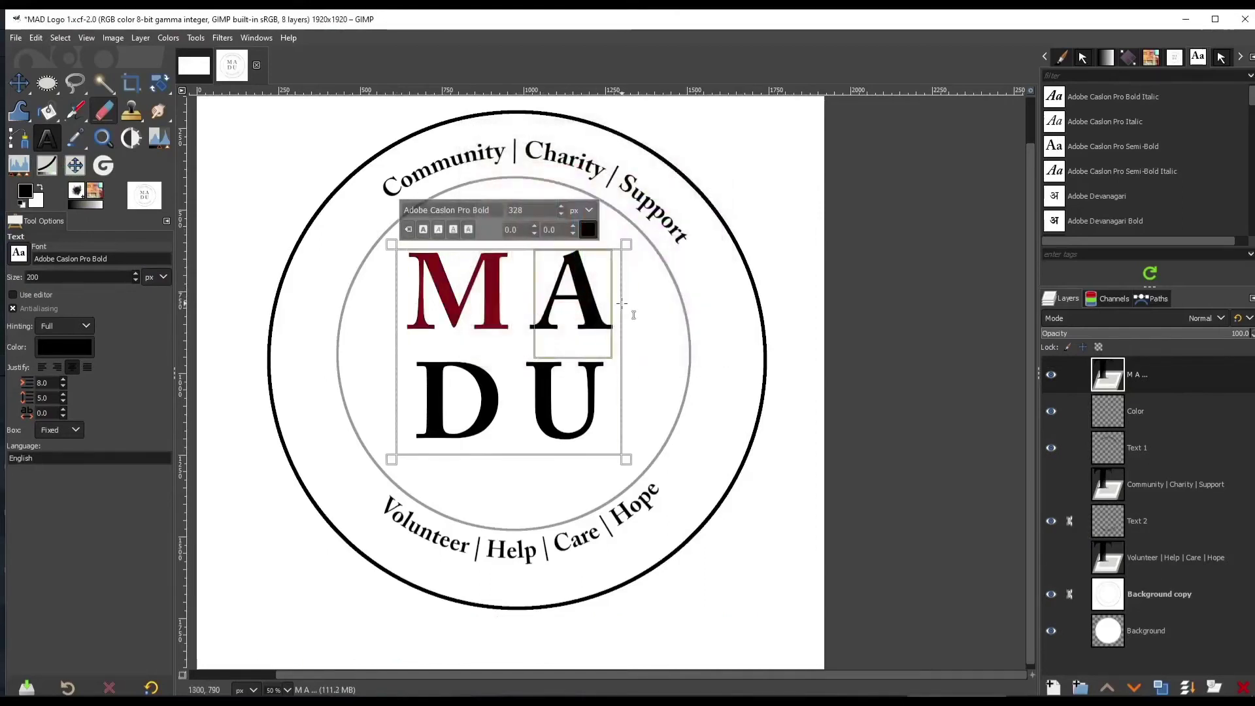
{"action": "left_click", "coordinate": [587, 230]}
{"action": "left_click", "coordinate": [574, 274]}
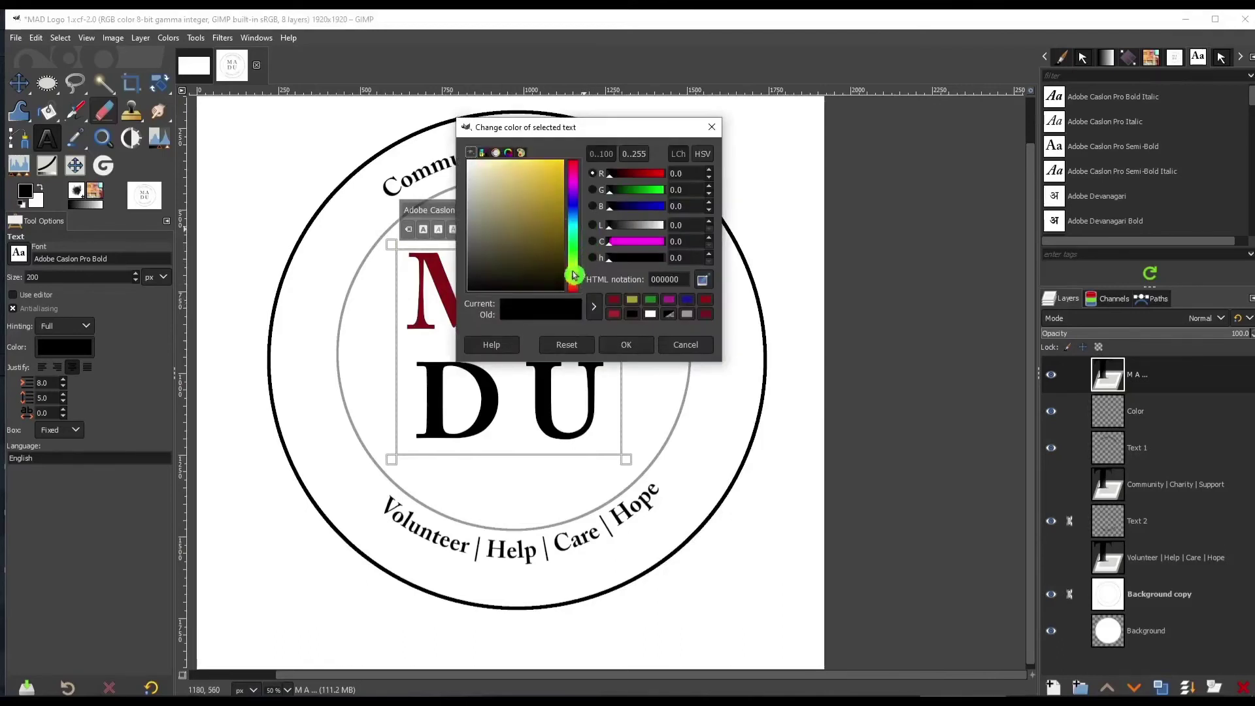
{"action": "left_click", "coordinate": [523, 177]}
{"action": "left_click", "coordinate": [635, 345]}
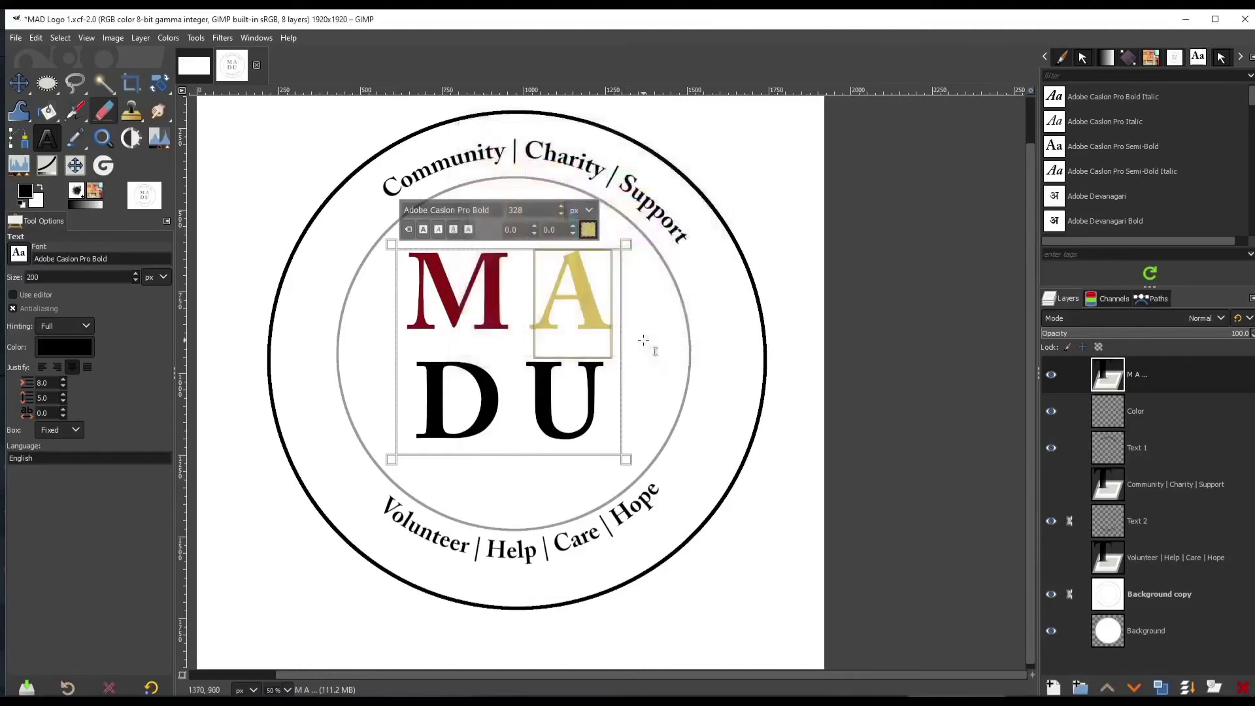
Step: Recolour the letter D in the centre lettering dark blue, keep the U black and finish editing the text
{"action": "left_click_drag", "start_coordinate": [508, 409], "coordinate": [415, 403]}
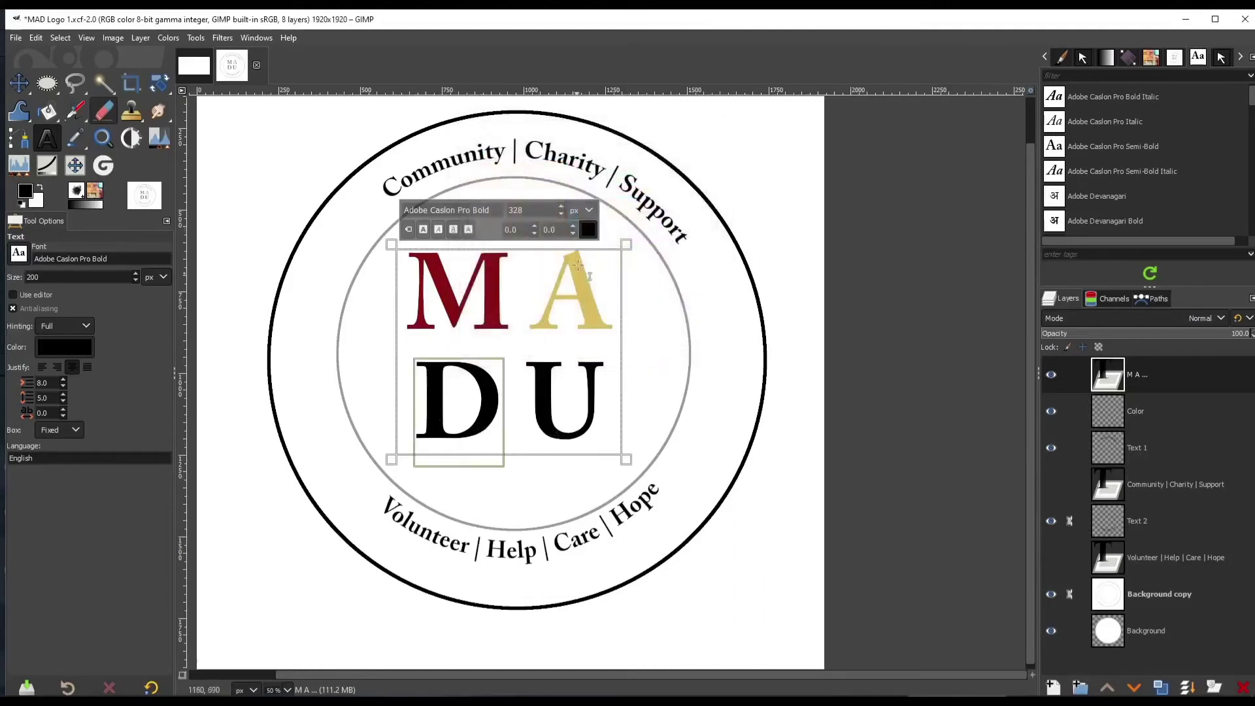
{"action": "left_click", "coordinate": [586, 230]}
{"action": "left_click", "coordinate": [576, 210]}
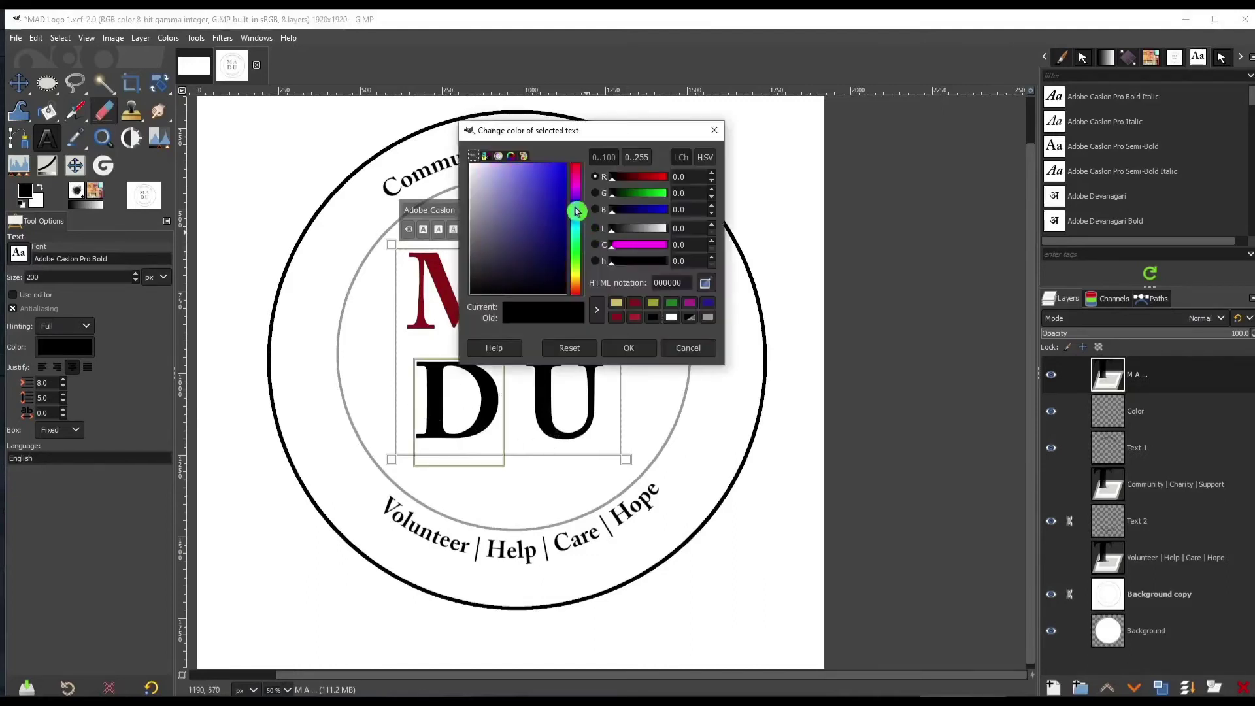
{"action": "left_click", "coordinate": [559, 214]}
{"action": "left_click", "coordinate": [628, 346]}
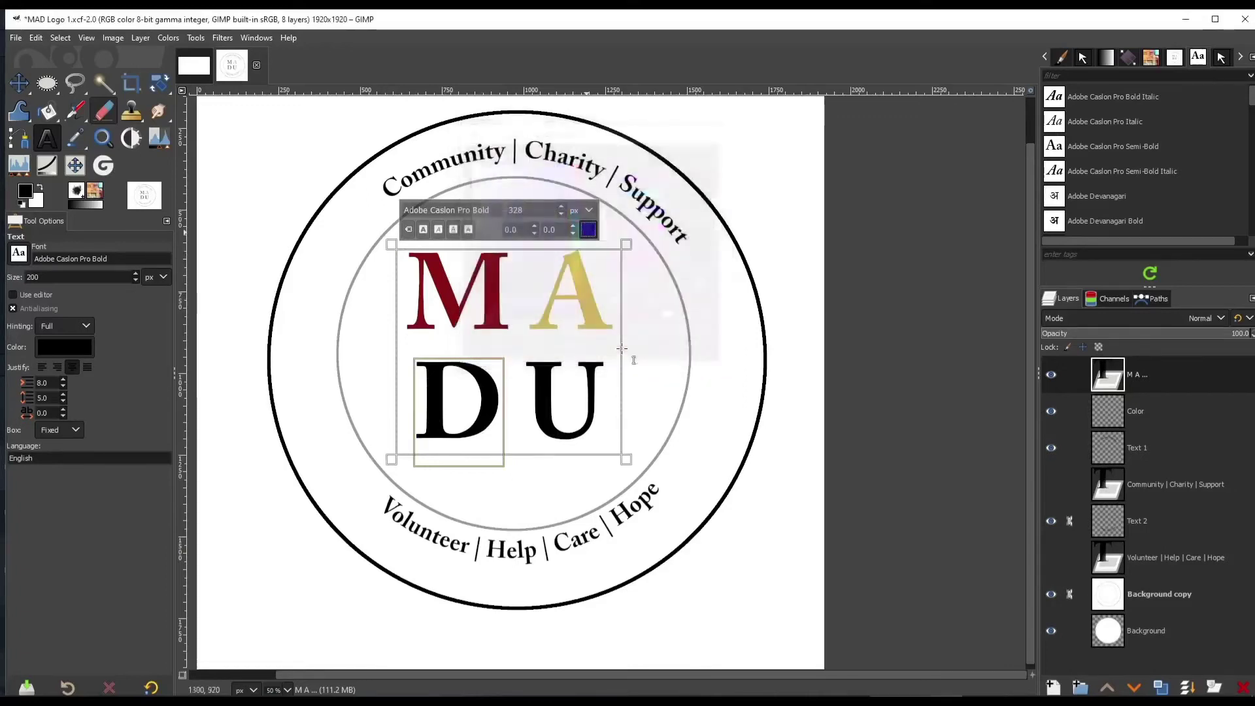
{"action": "left_click_drag", "start_coordinate": [527, 402], "coordinate": [605, 402]}
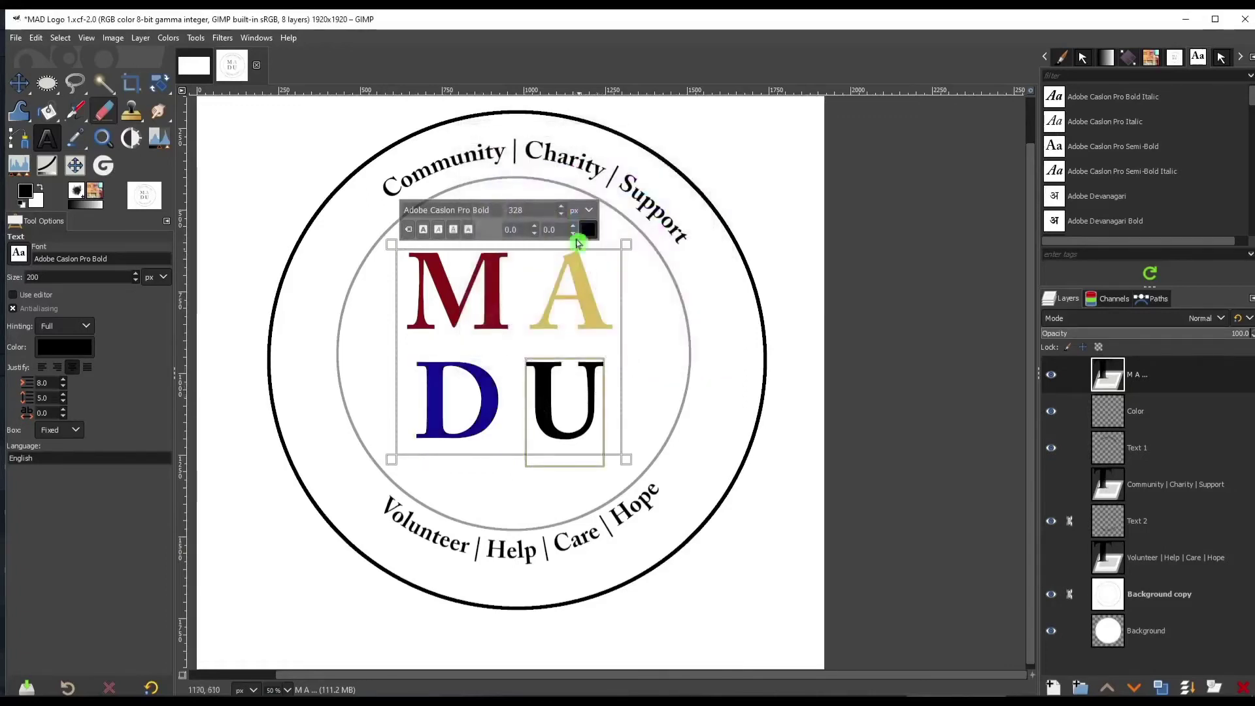
{"action": "key", "text": "Escape"}
Step: Apply the Add Bevel filter to the M A D U layer with thickness 22, working on a copy
{"action": "left_click", "coordinate": [224, 38]}
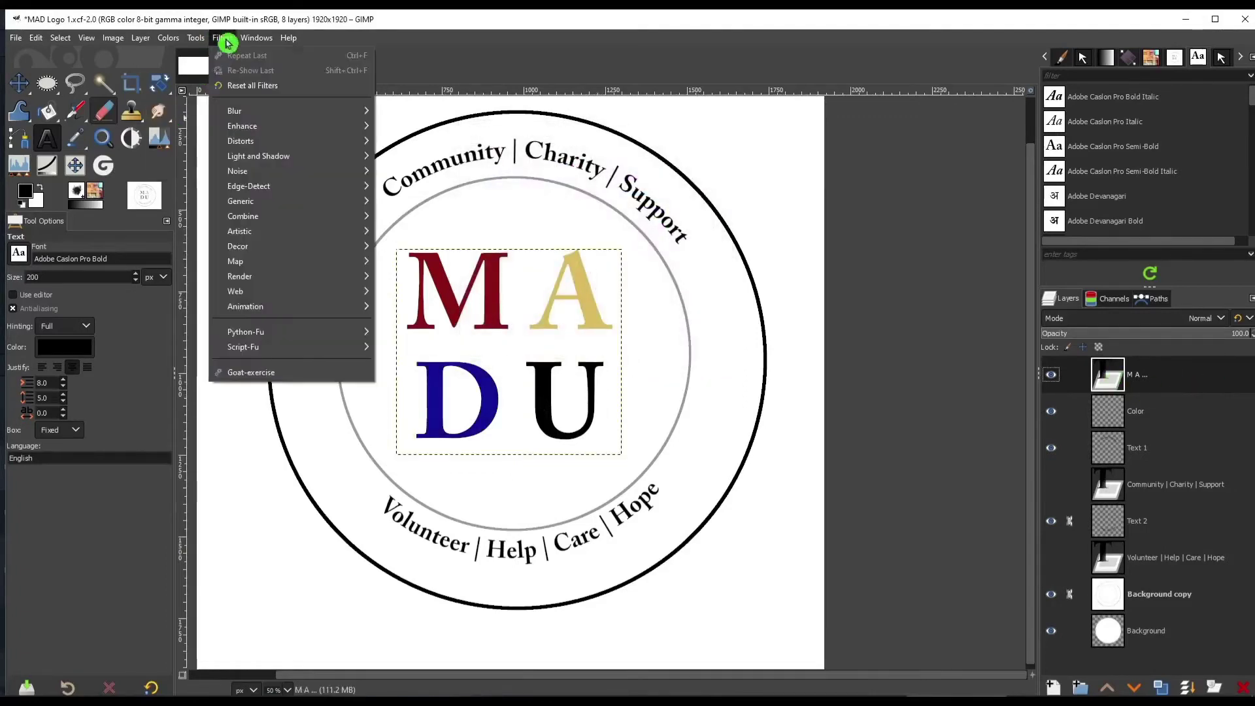
{"action": "mouse_move", "coordinate": [313, 267]}
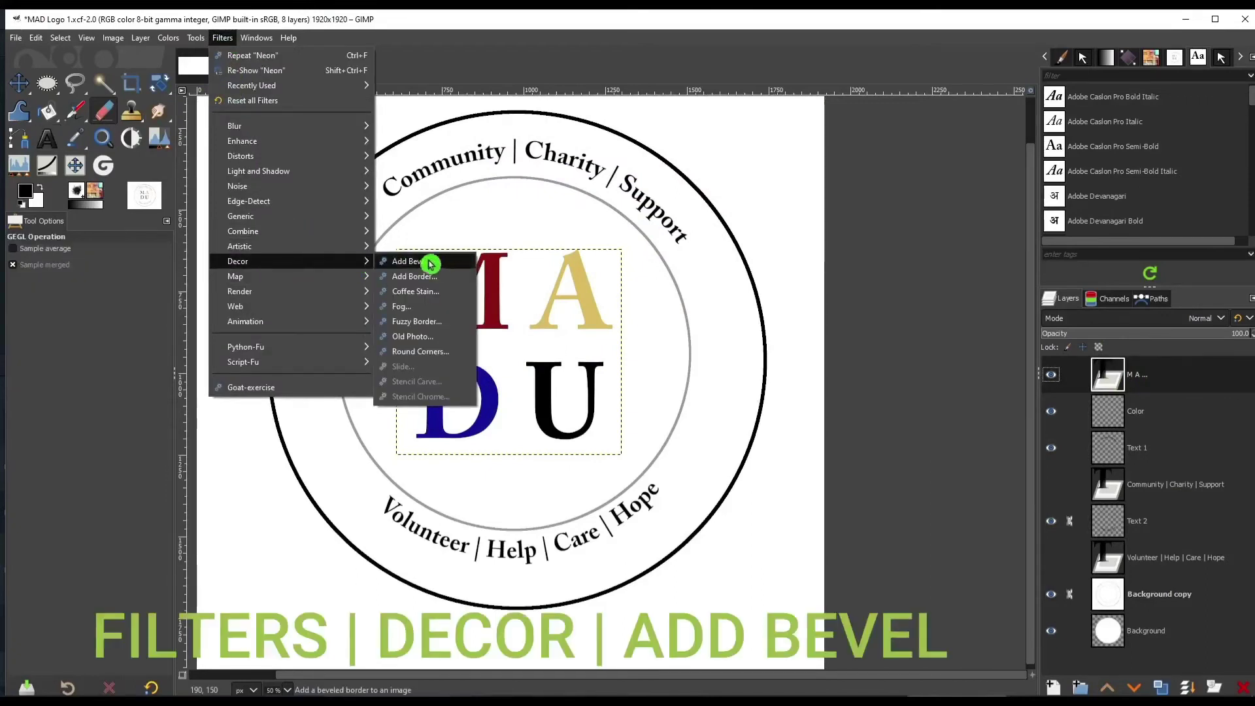
{"action": "left_click", "coordinate": [402, 261]}
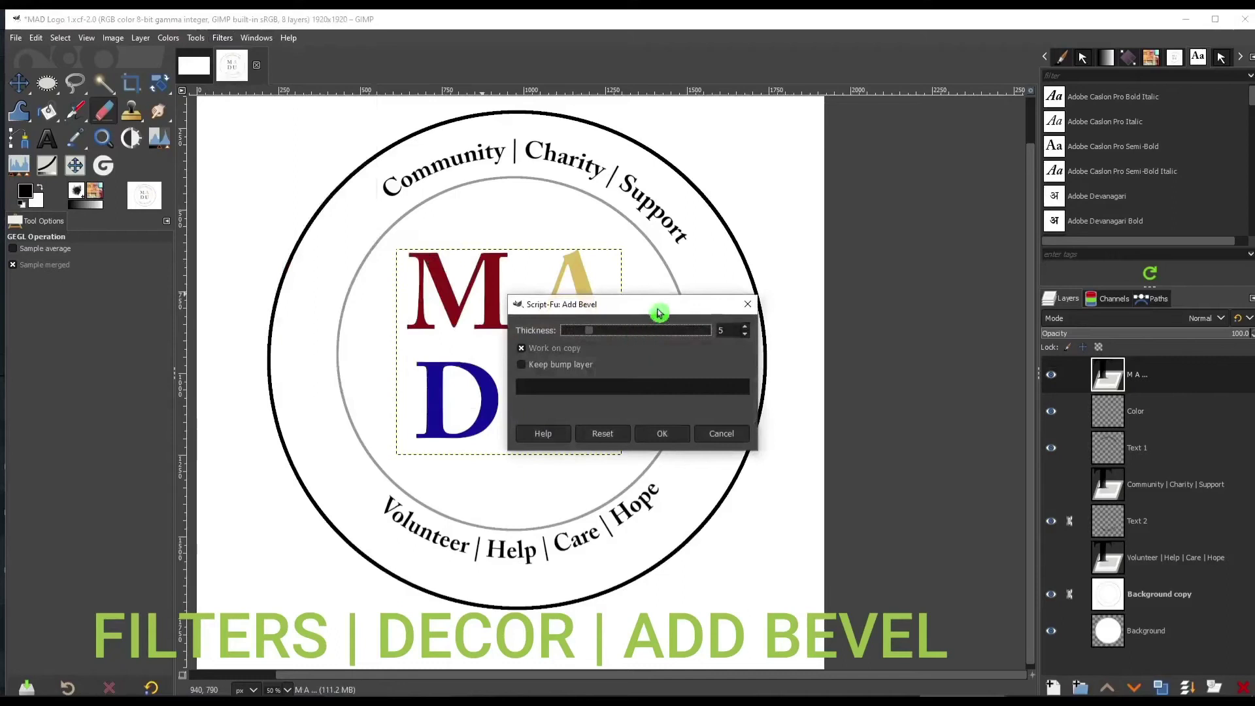
{"action": "left_click_drag", "start_coordinate": [660, 304], "coordinate": [821, 282]}
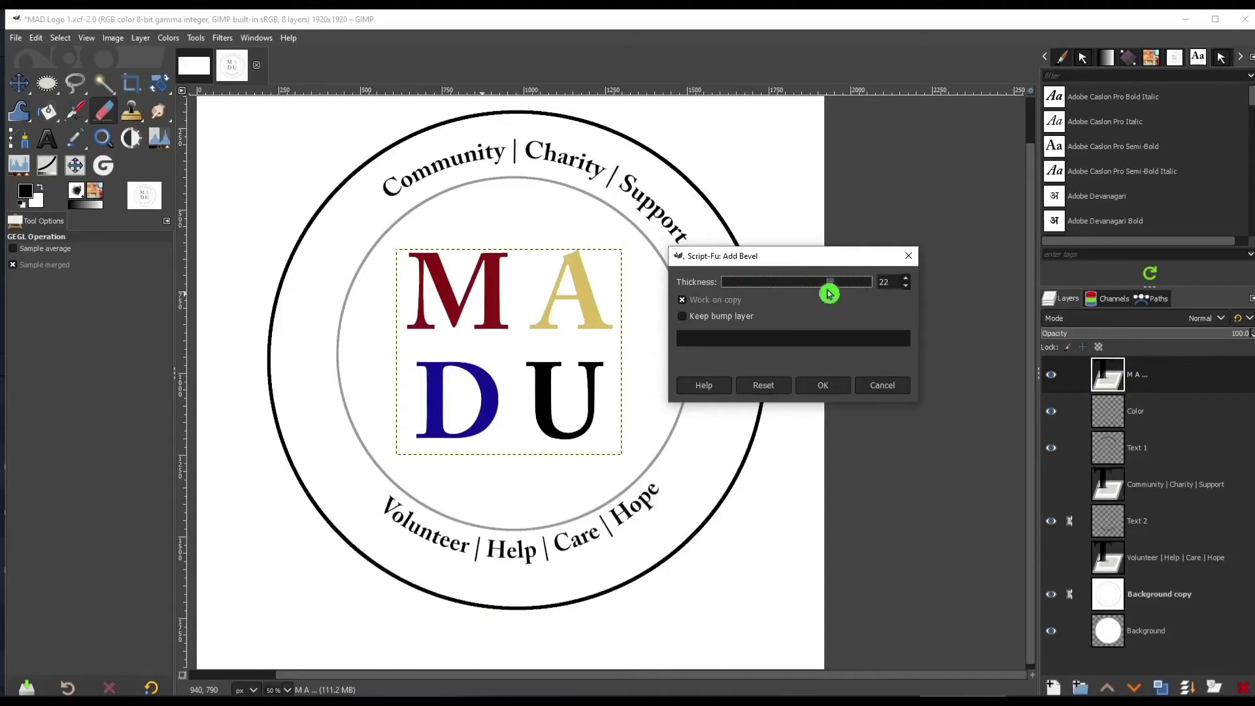
{"action": "left_click", "coordinate": [825, 391]}
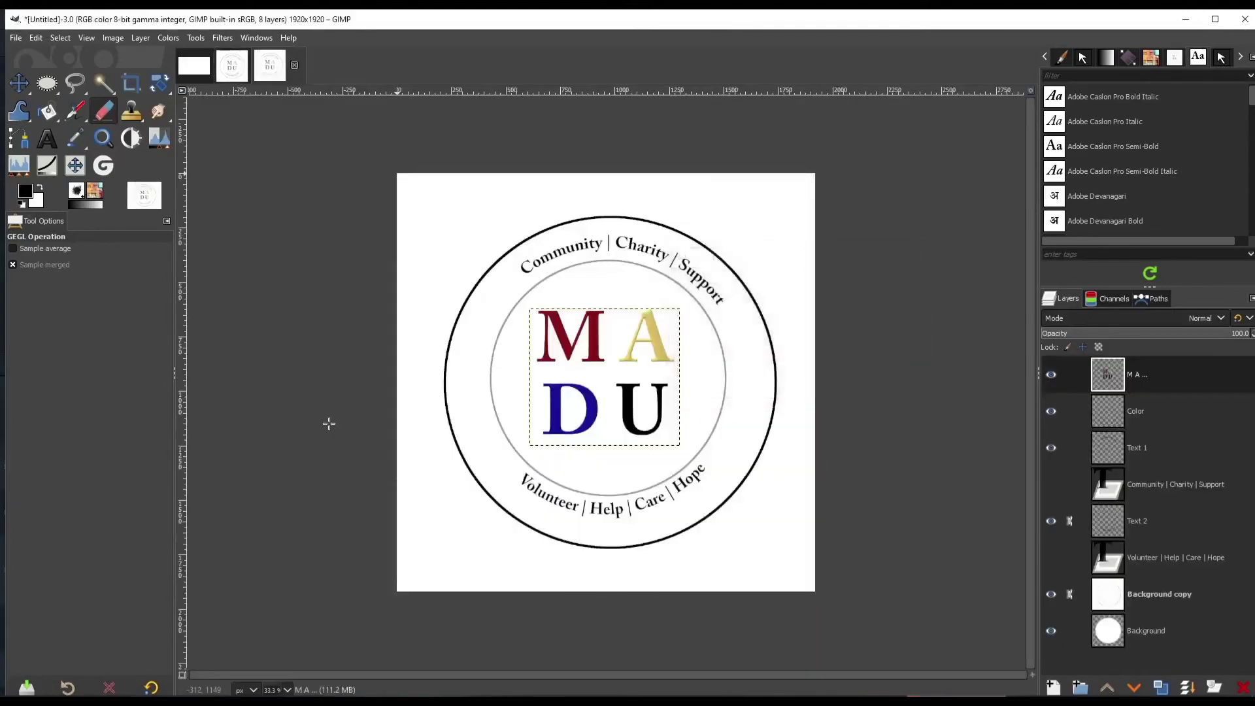
Step: Apply a Drop Shadow to the bevelled M A D U layer with X and Y offsets of 4.903 and grow radius 17
{"action": "key", "text": "plus"}
{"action": "key", "text": "plus"}
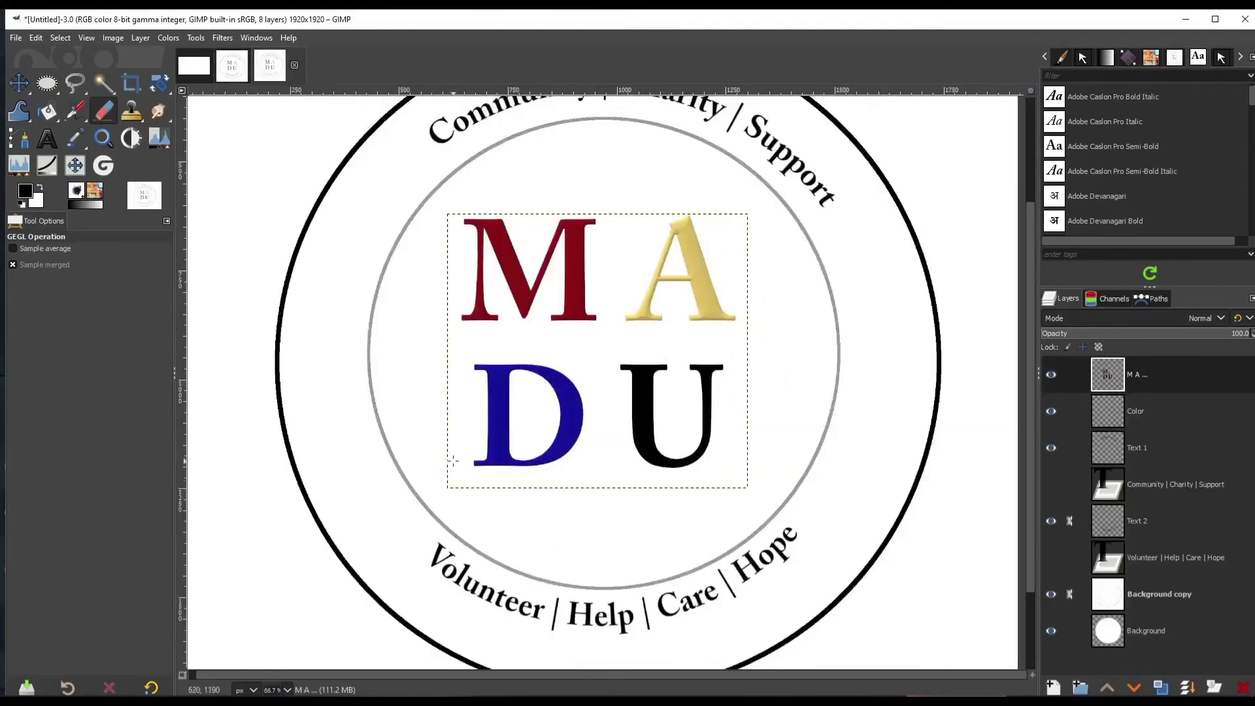
{"action": "left_click", "coordinate": [222, 38]}
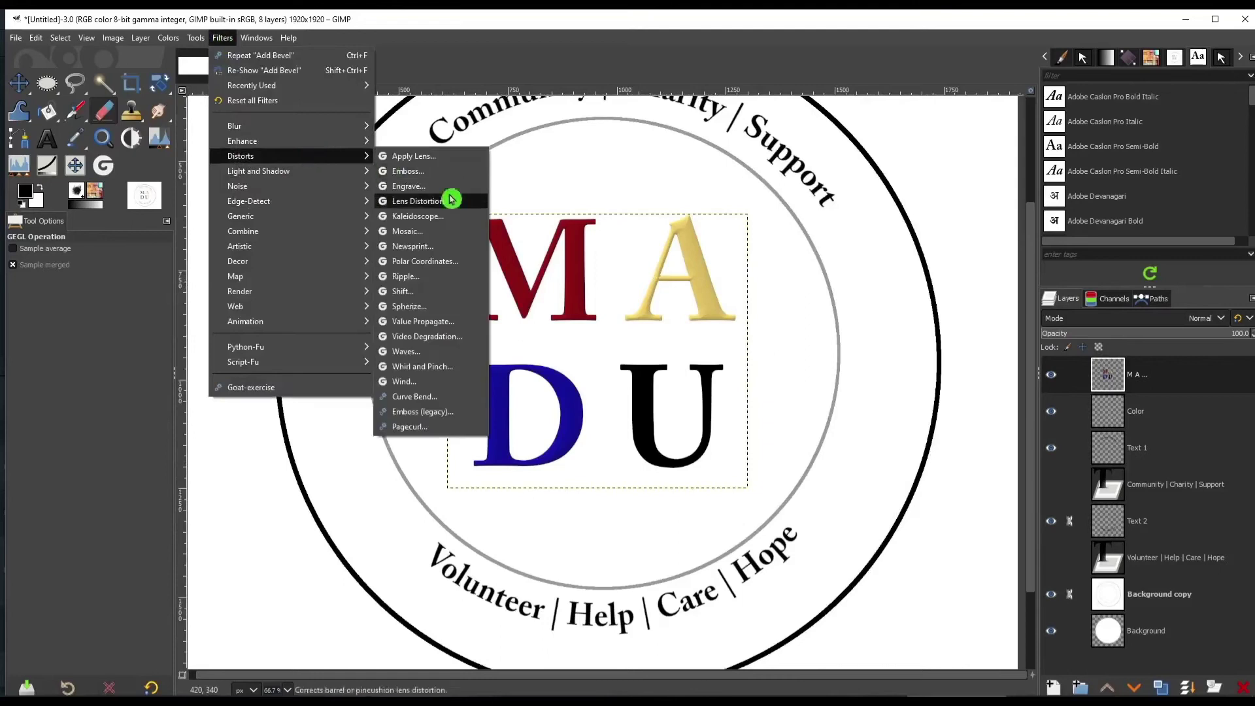
{"action": "mouse_move", "coordinate": [296, 141]}
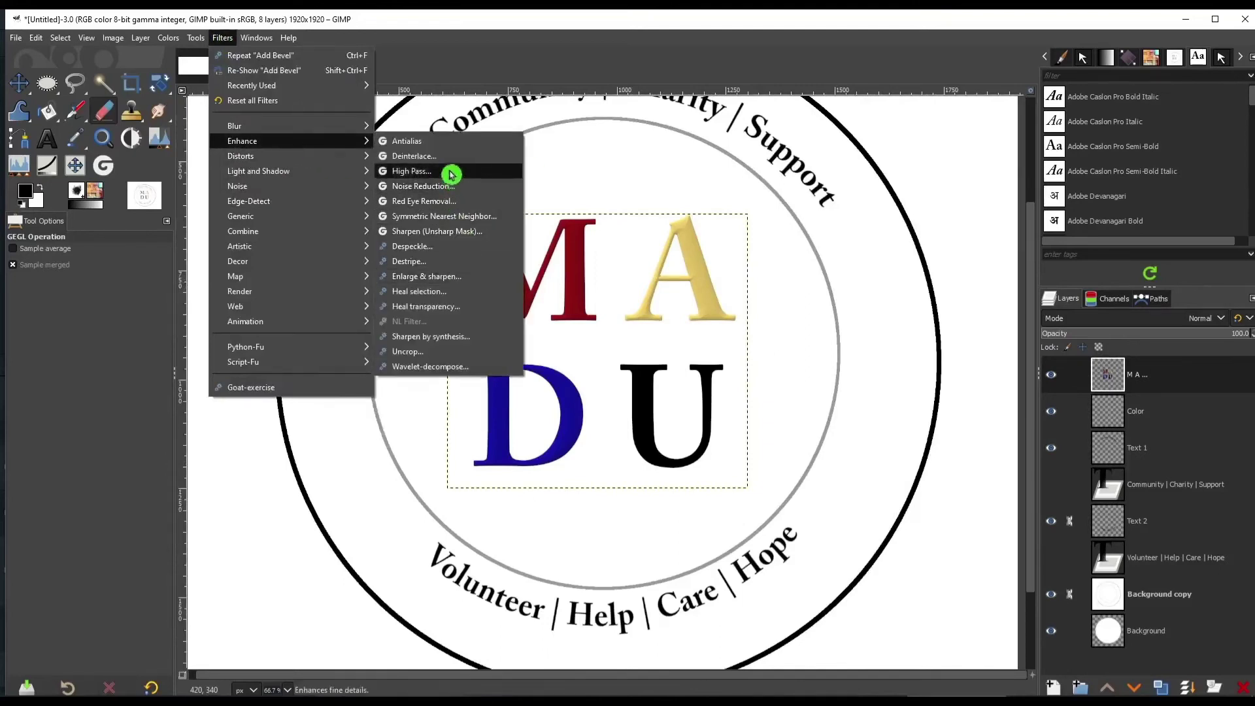
{"action": "mouse_move", "coordinate": [344, 293]}
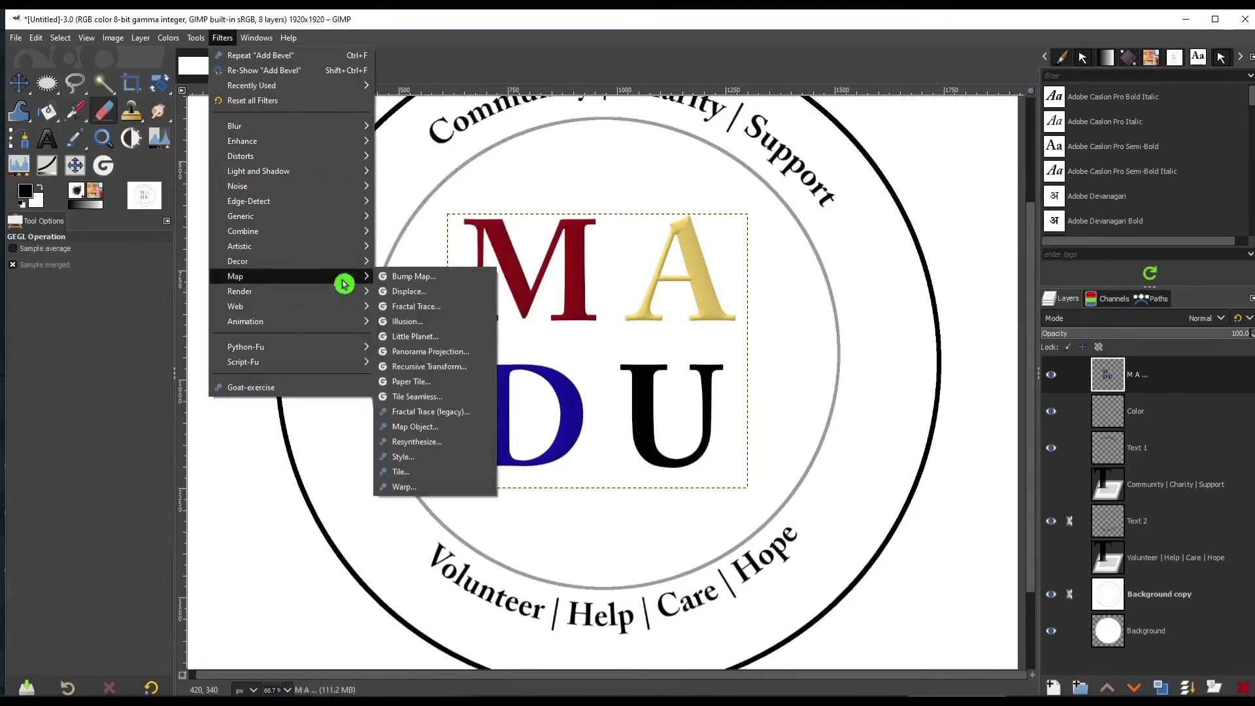
{"action": "mouse_move", "coordinate": [345, 263]}
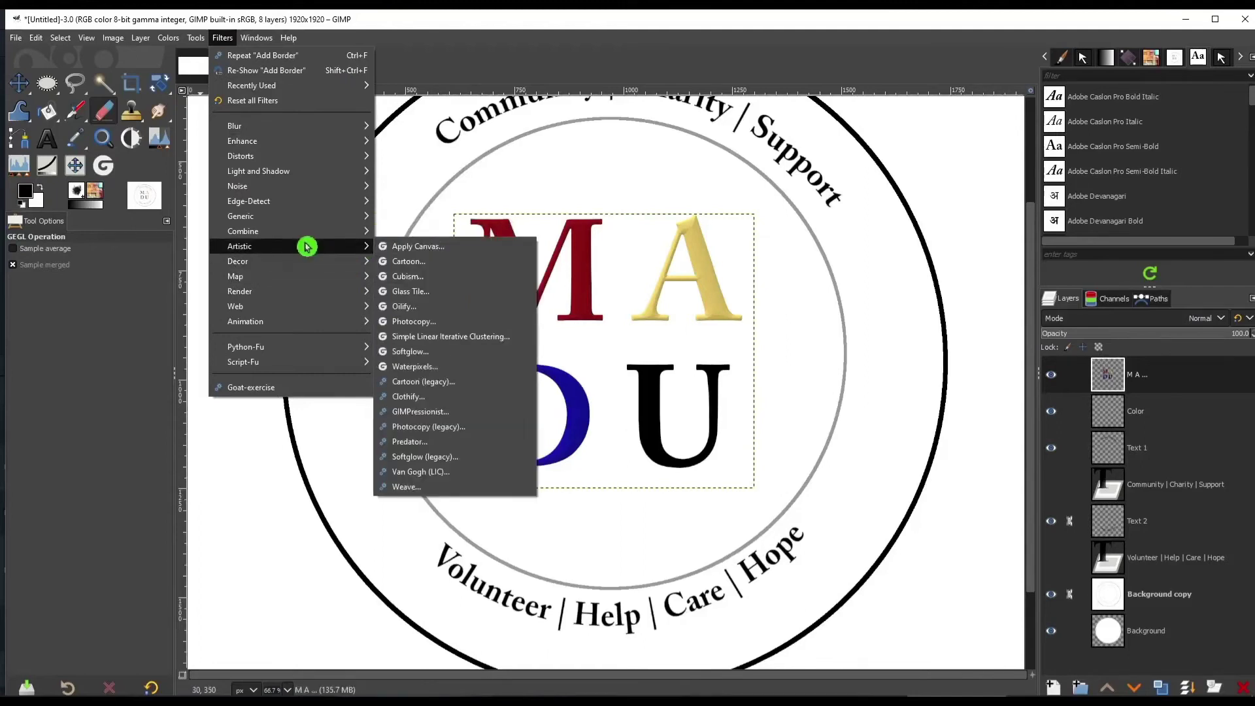
{"action": "mouse_move", "coordinate": [305, 222]}
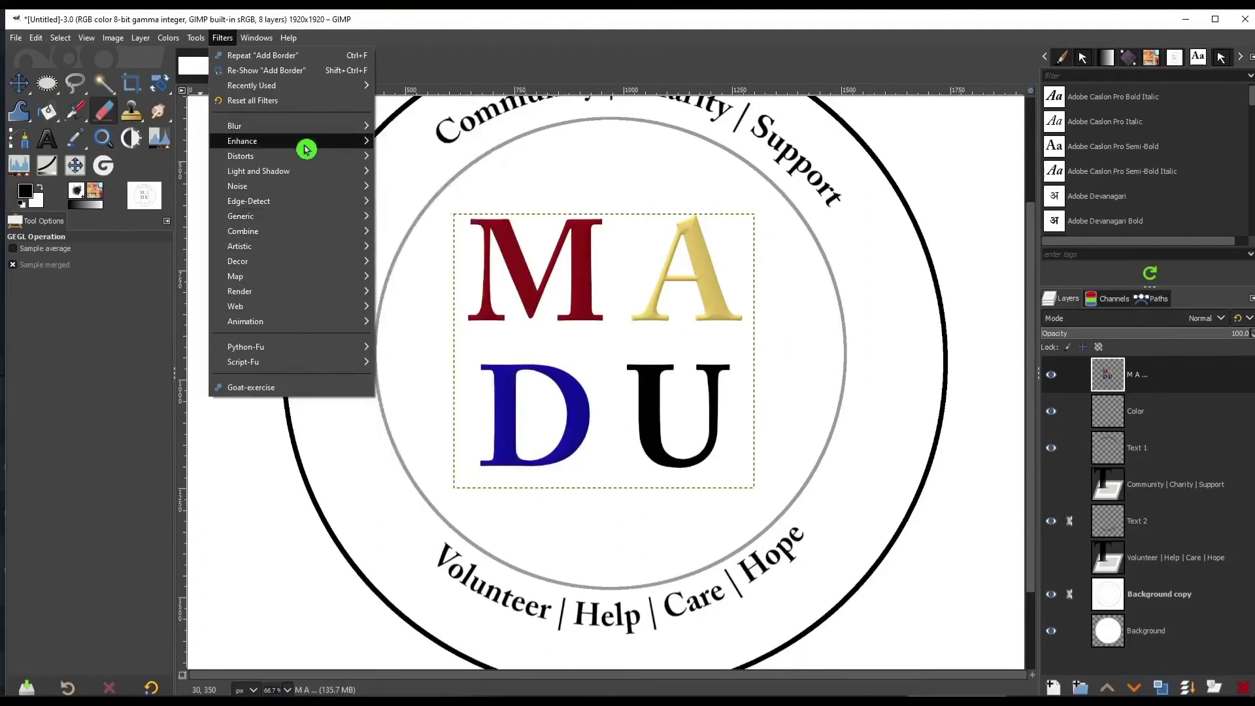
{"action": "mouse_move", "coordinate": [308, 129]}
{"action": "mouse_move", "coordinate": [364, 141]}
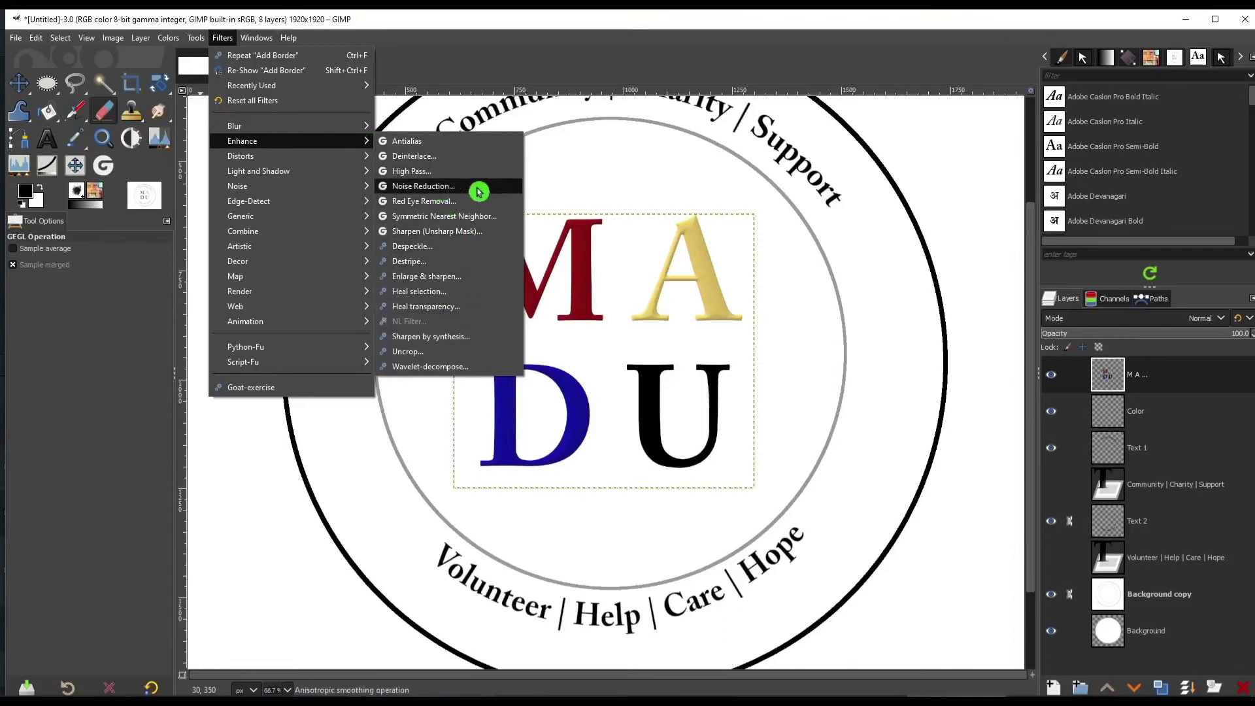
{"action": "mouse_move", "coordinate": [323, 172]}
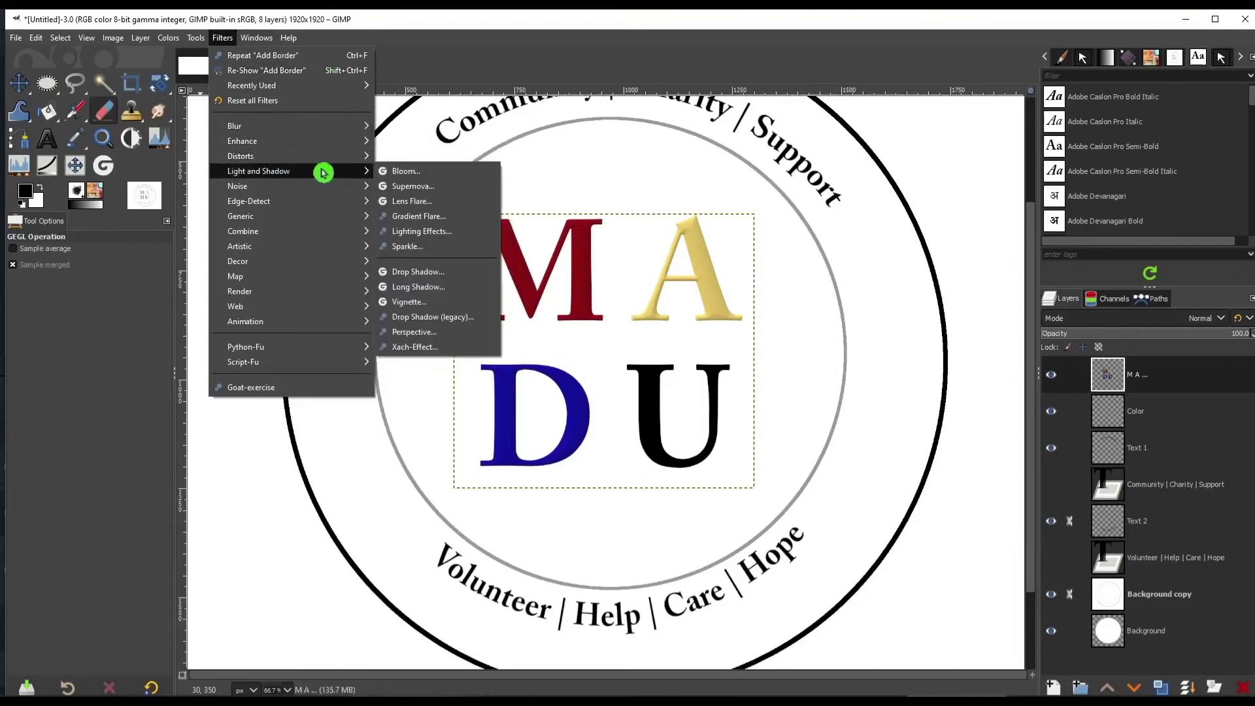
{"action": "left_click", "coordinate": [456, 273]}
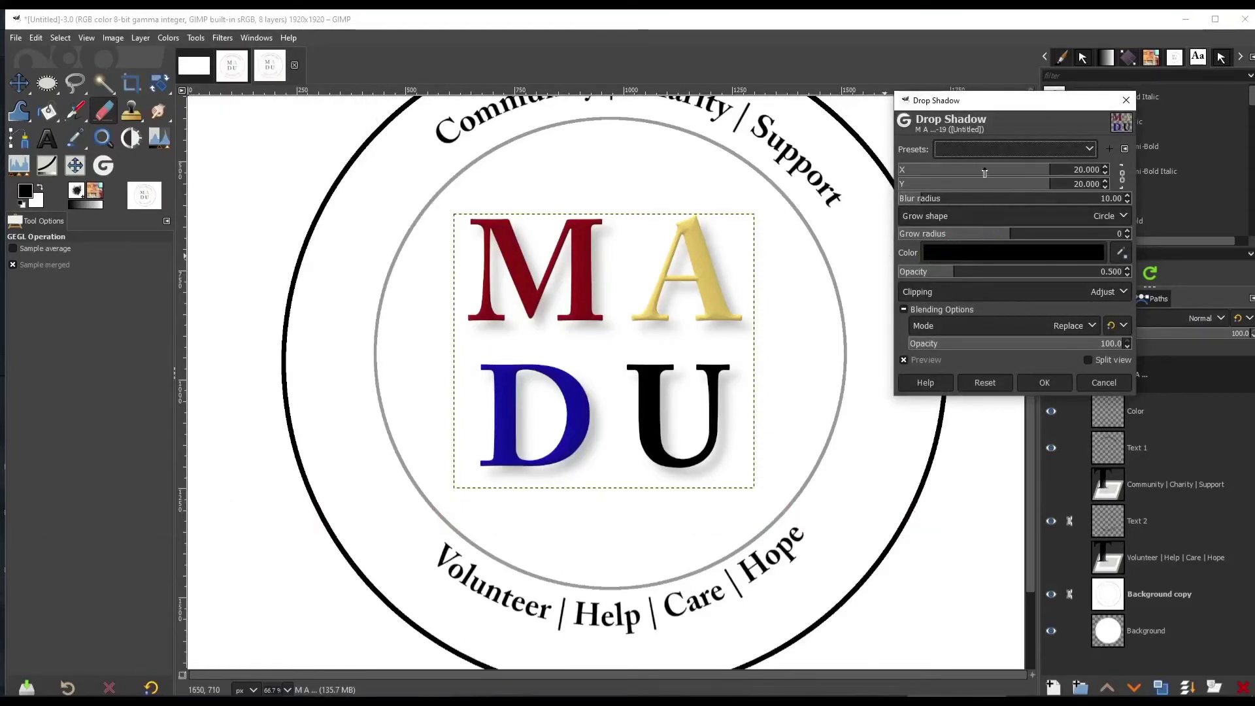
{"action": "left_click_drag", "start_coordinate": [984, 172], "coordinate": [1009, 185]}
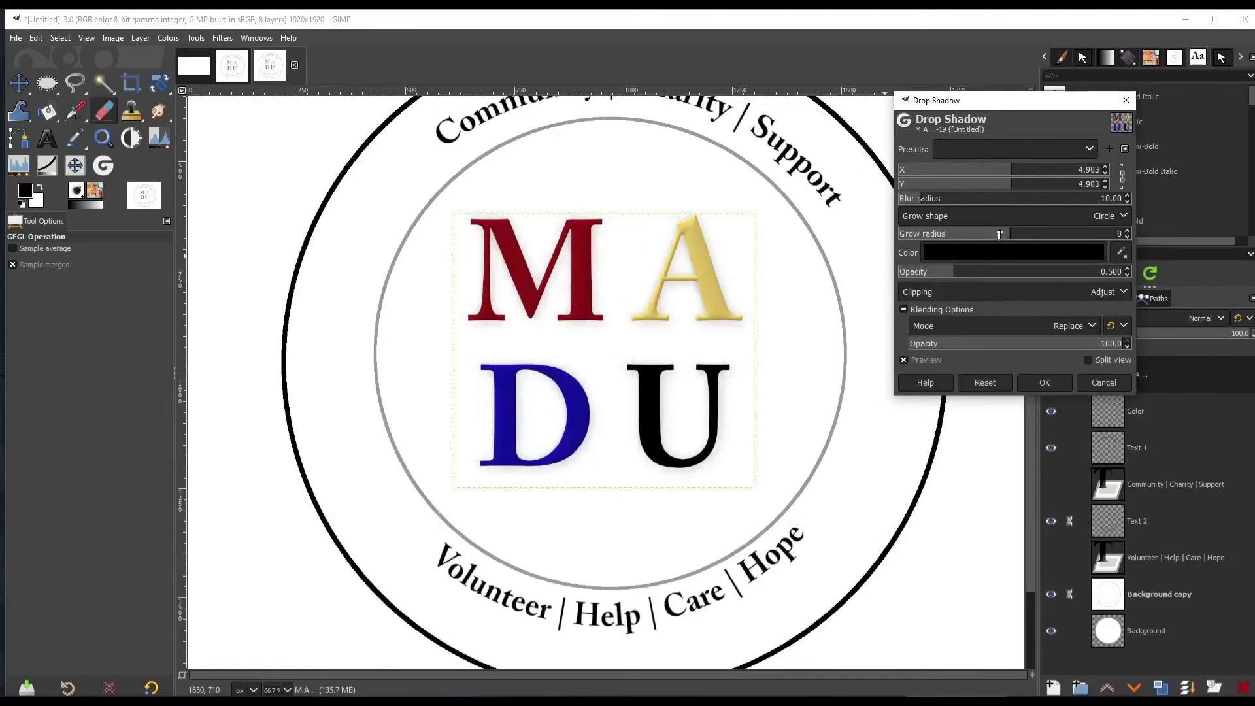
{"action": "left_click_drag", "start_coordinate": [999, 234], "coordinate": [1061, 245]}
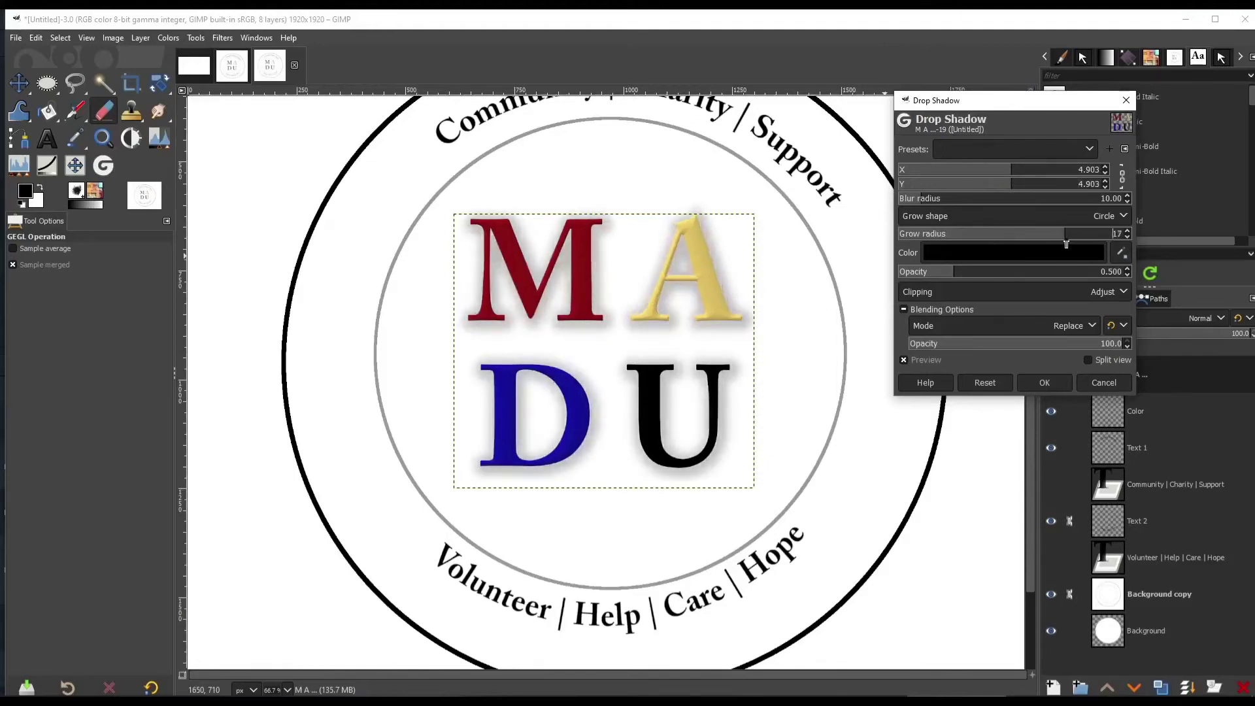
{"action": "left_click", "coordinate": [1044, 383]}
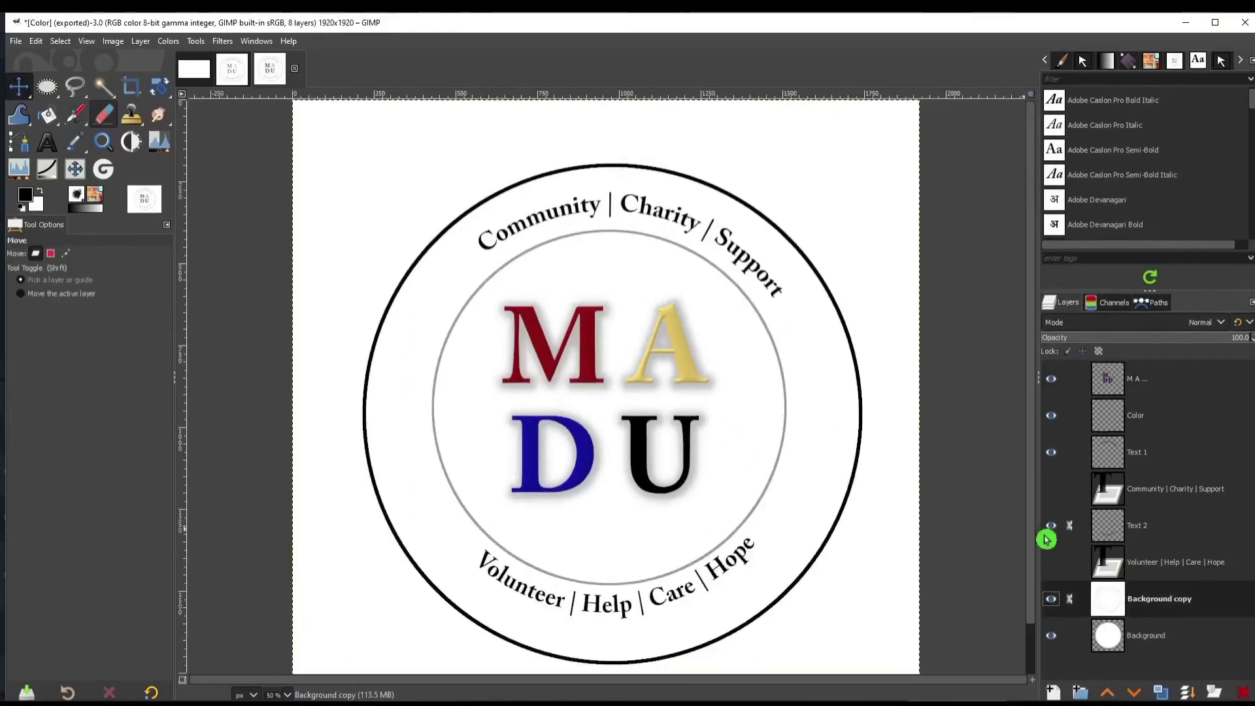
Step: Toggle the visibility of the ringed Background copy layer to compare the badge with and without it
{"action": "left_click", "coordinate": [1040, 598]}
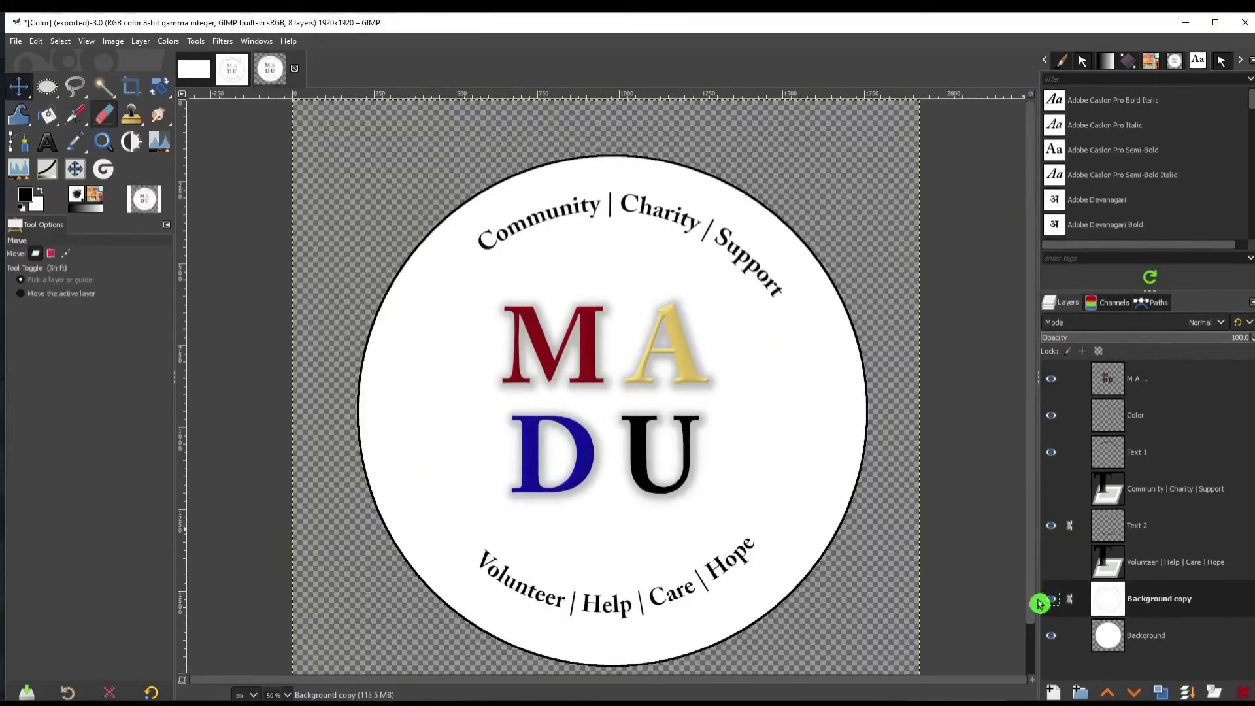
{"action": "left_click", "coordinate": [1036, 599]}
{"action": "left_click", "coordinate": [1050, 598]}
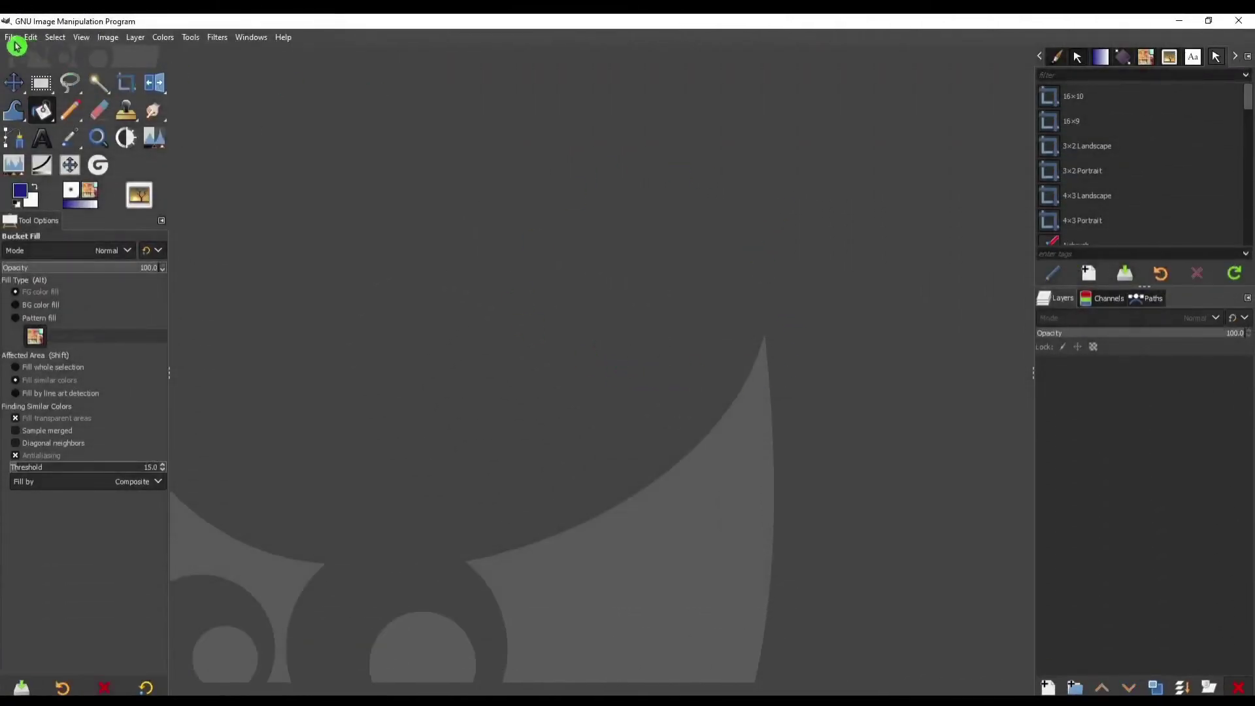
Step: Create a new 1080 × 1080 px RGB image at 300 pixels/in with a white fill
{"action": "left_click", "coordinate": [14, 40]}
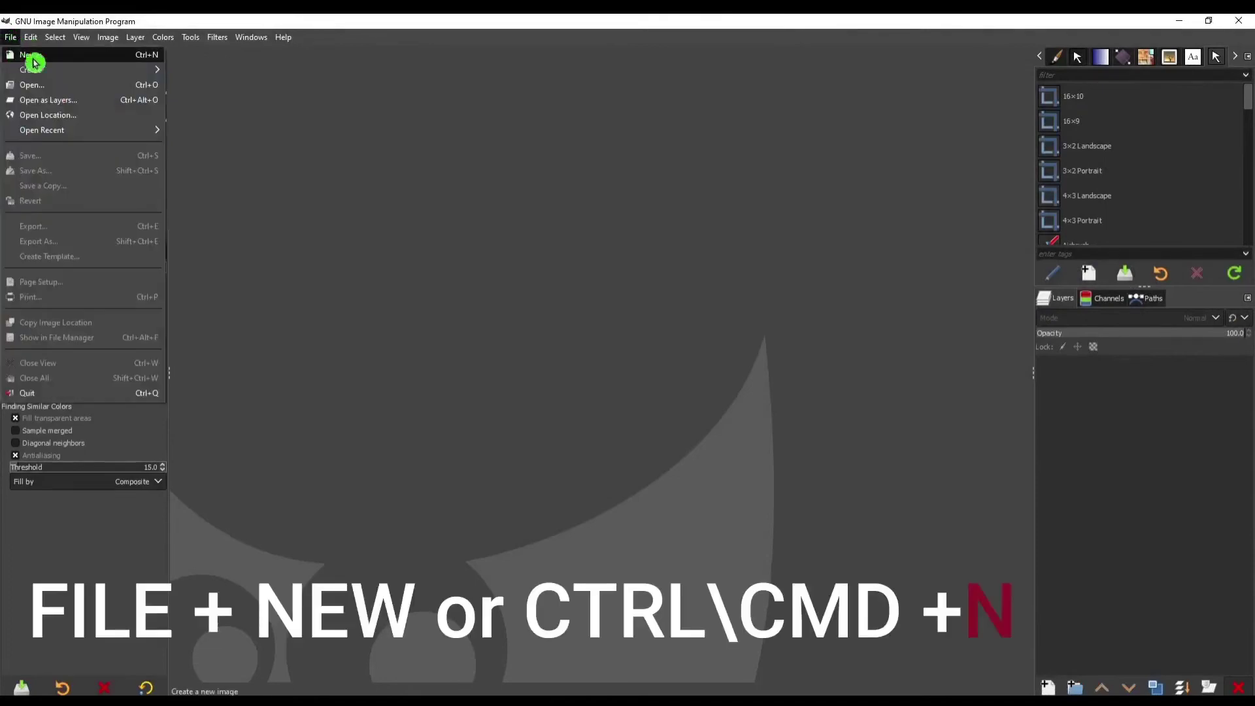
{"action": "left_click", "coordinate": [127, 56]}
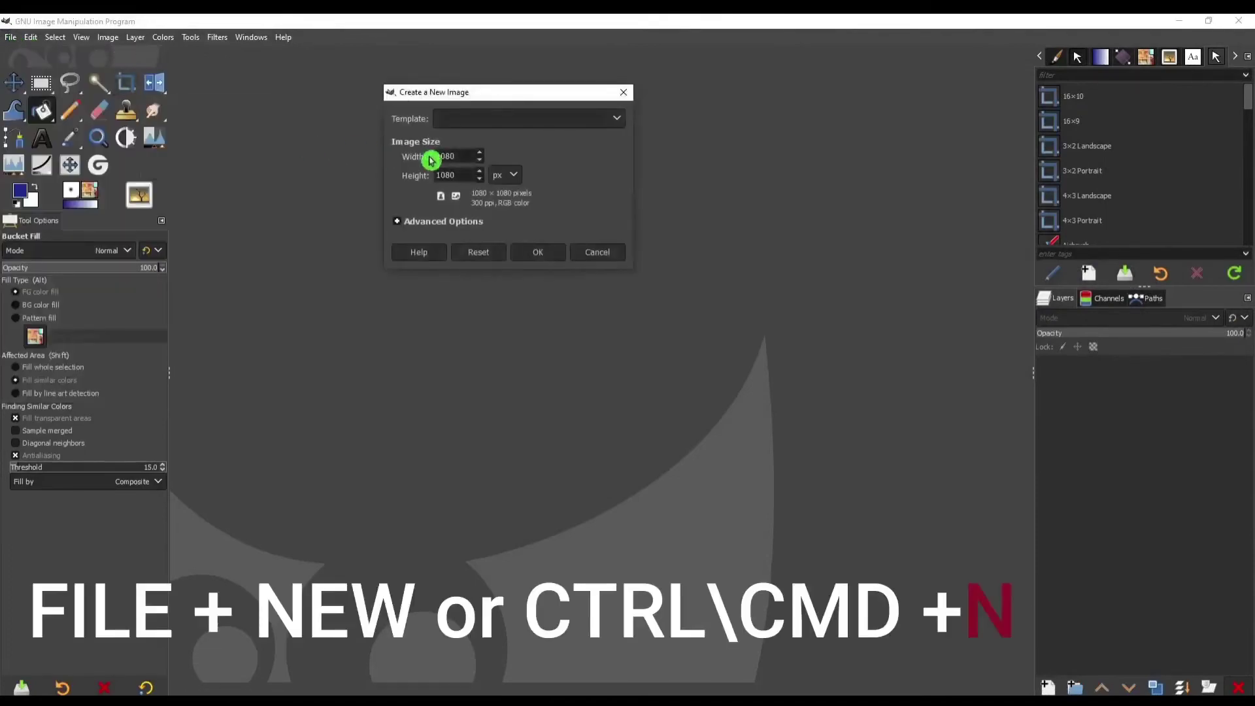
{"action": "left_click", "coordinate": [450, 222]}
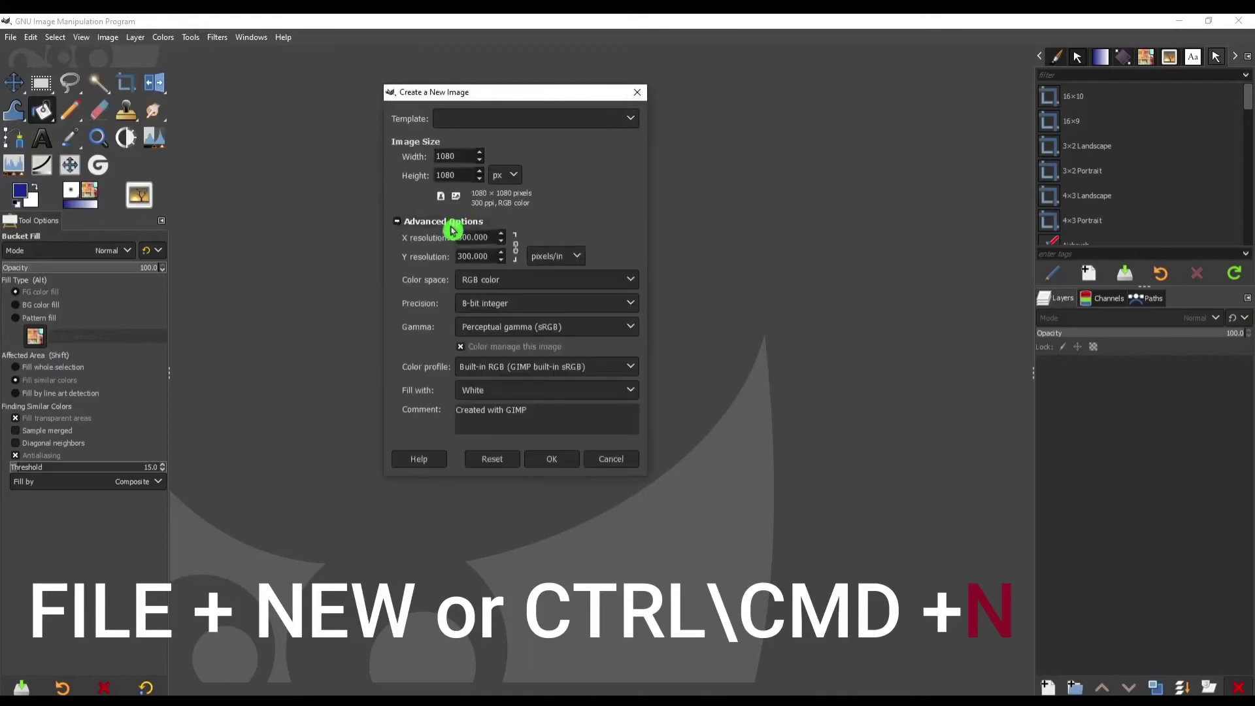
{"action": "left_click", "coordinate": [553, 458]}
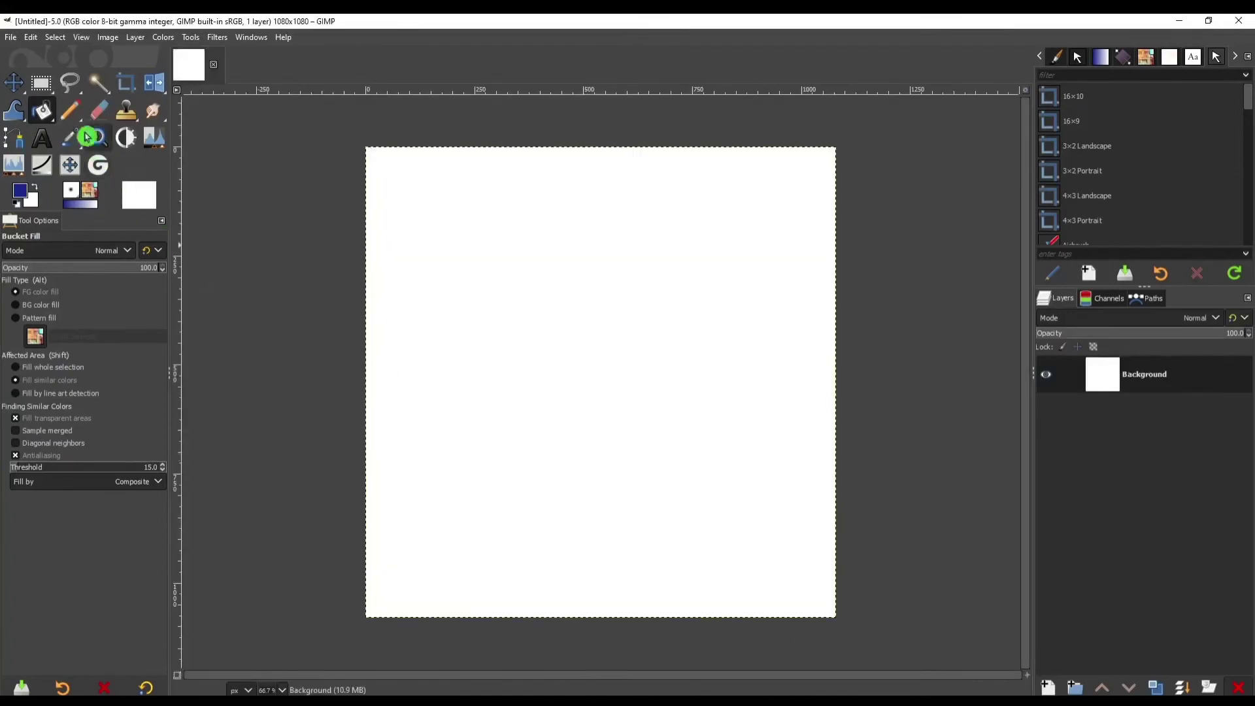
Step: Make a wide rectangular selection of about 850 × 160 px at position 120, 390 on the canvas
{"action": "left_click", "coordinate": [54, 89]}
{"action": "left_click_drag", "start_coordinate": [53, 89], "coordinate": [159, 92]}
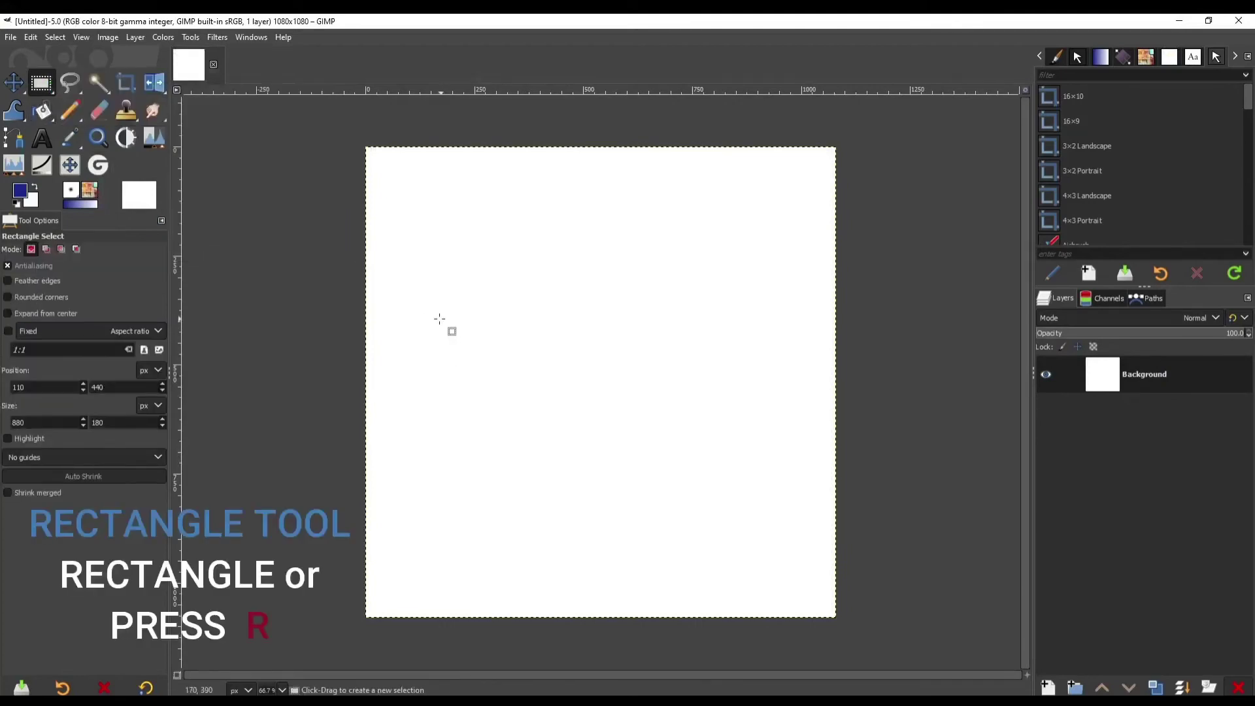
{"action": "left_click_drag", "start_coordinate": [417, 317], "coordinate": [788, 386]}
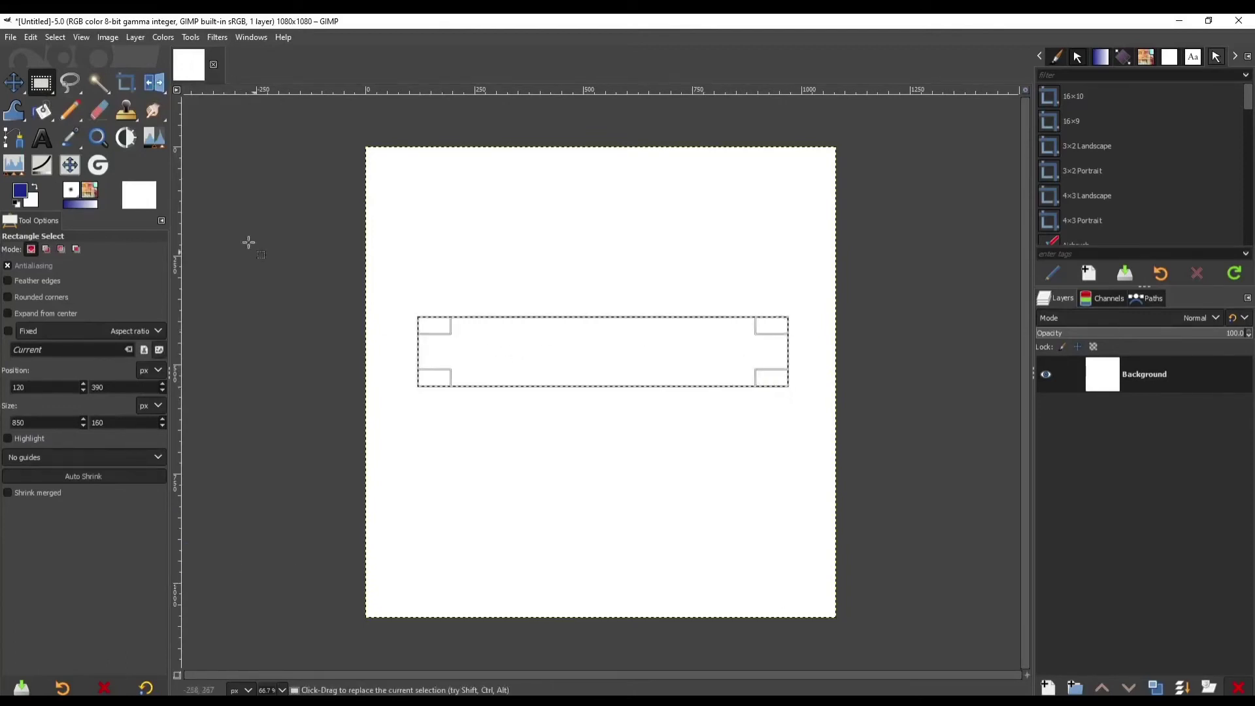
Step: Set the foreground colour to dark blue 1c2b86 and fill the rectangular selection with it
{"action": "left_click", "coordinate": [20, 192]}
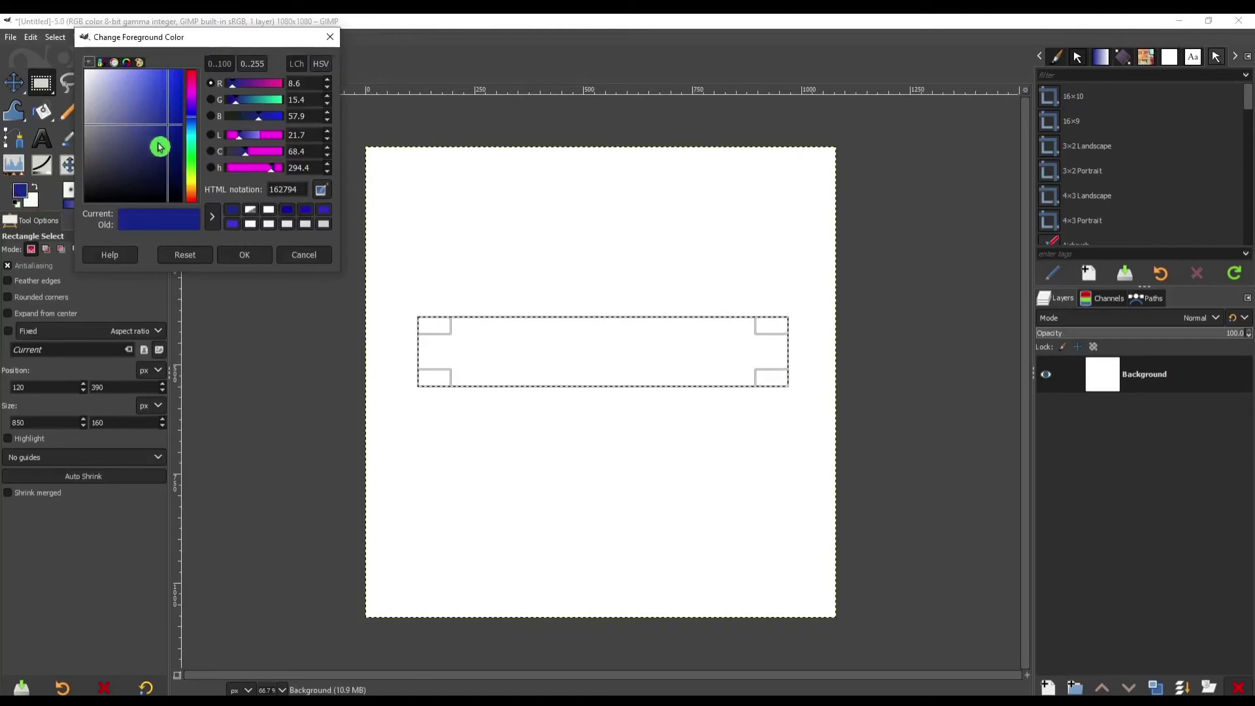
{"action": "left_click_drag", "start_coordinate": [159, 147], "coordinate": [162, 131]}
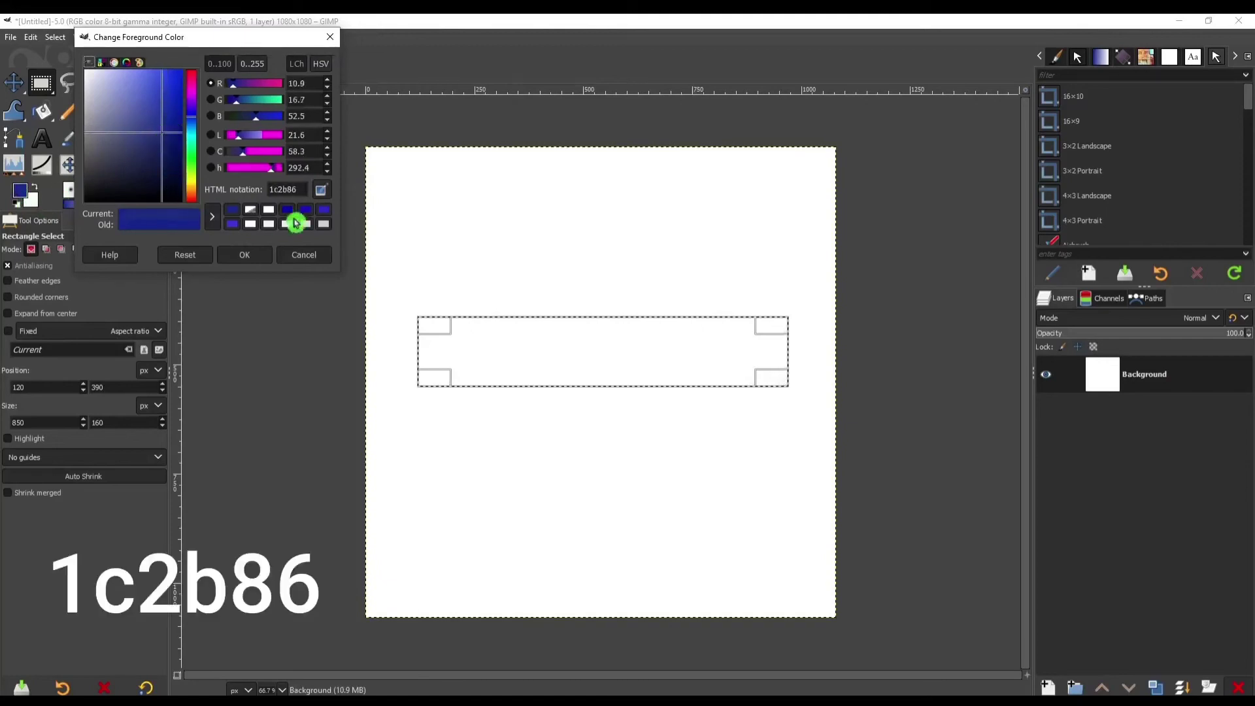
{"action": "left_click", "coordinate": [249, 241]}
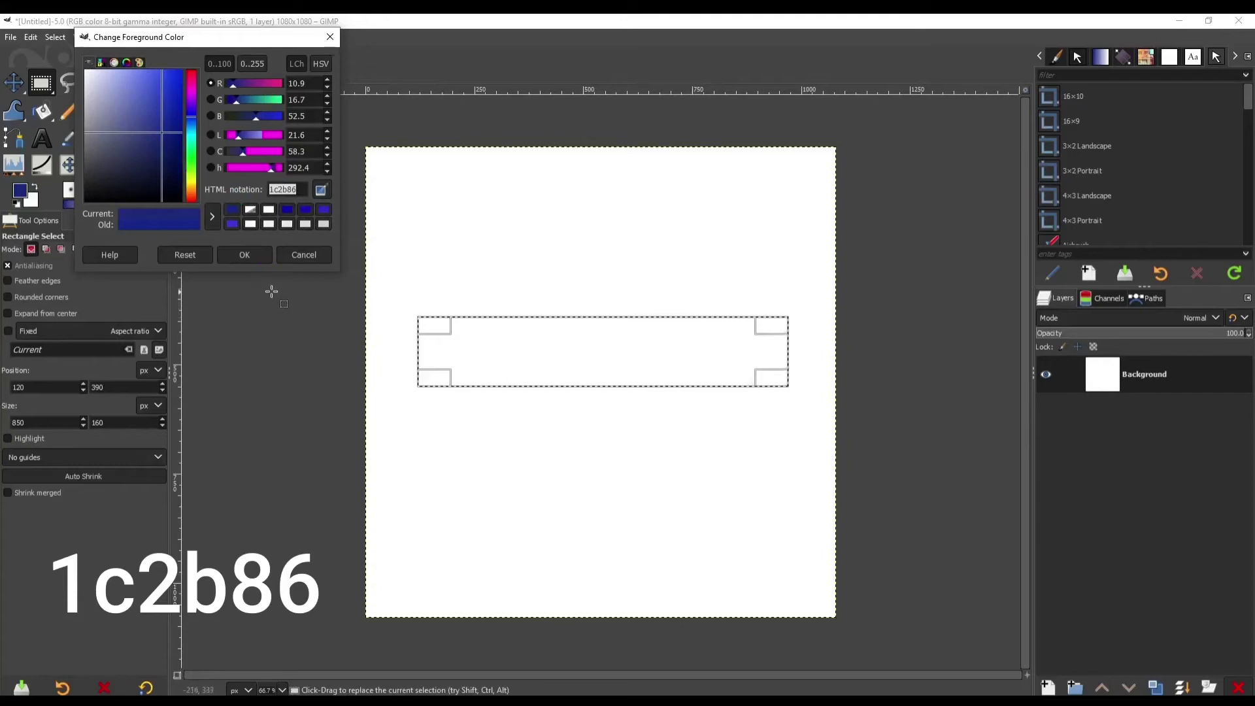
{"action": "left_click", "coordinate": [261, 255]}
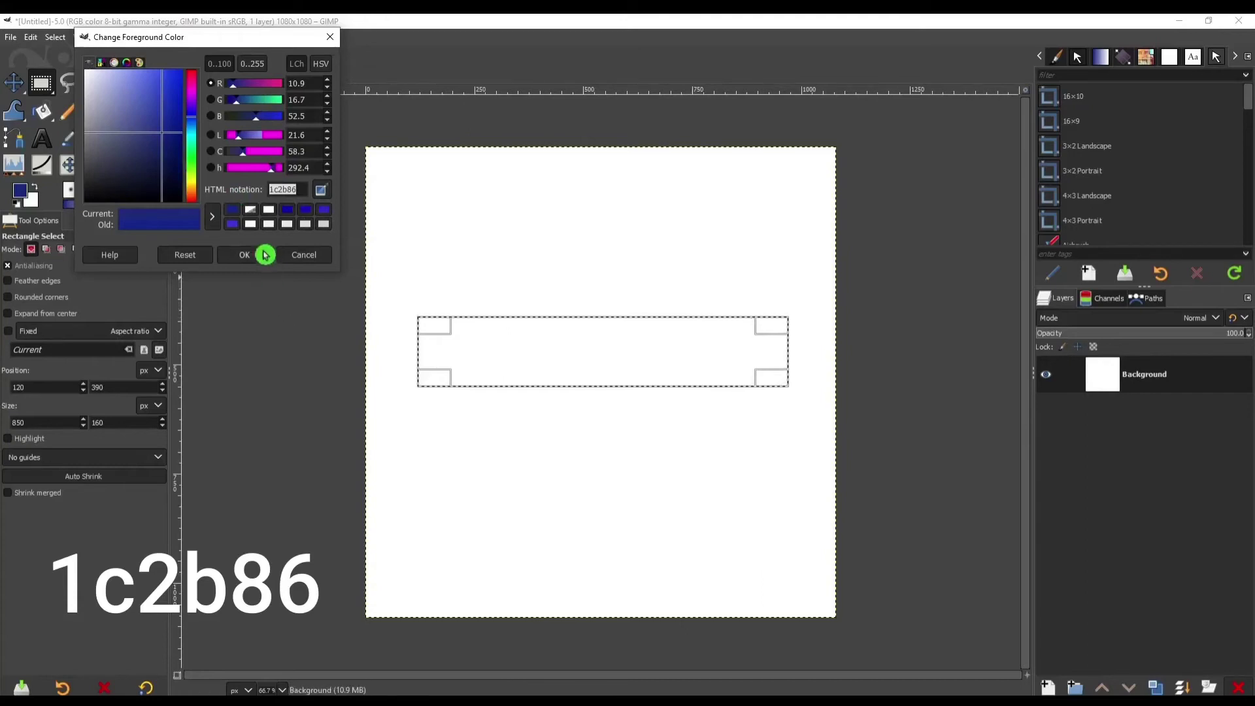
{"action": "left_click", "coordinate": [30, 37]}
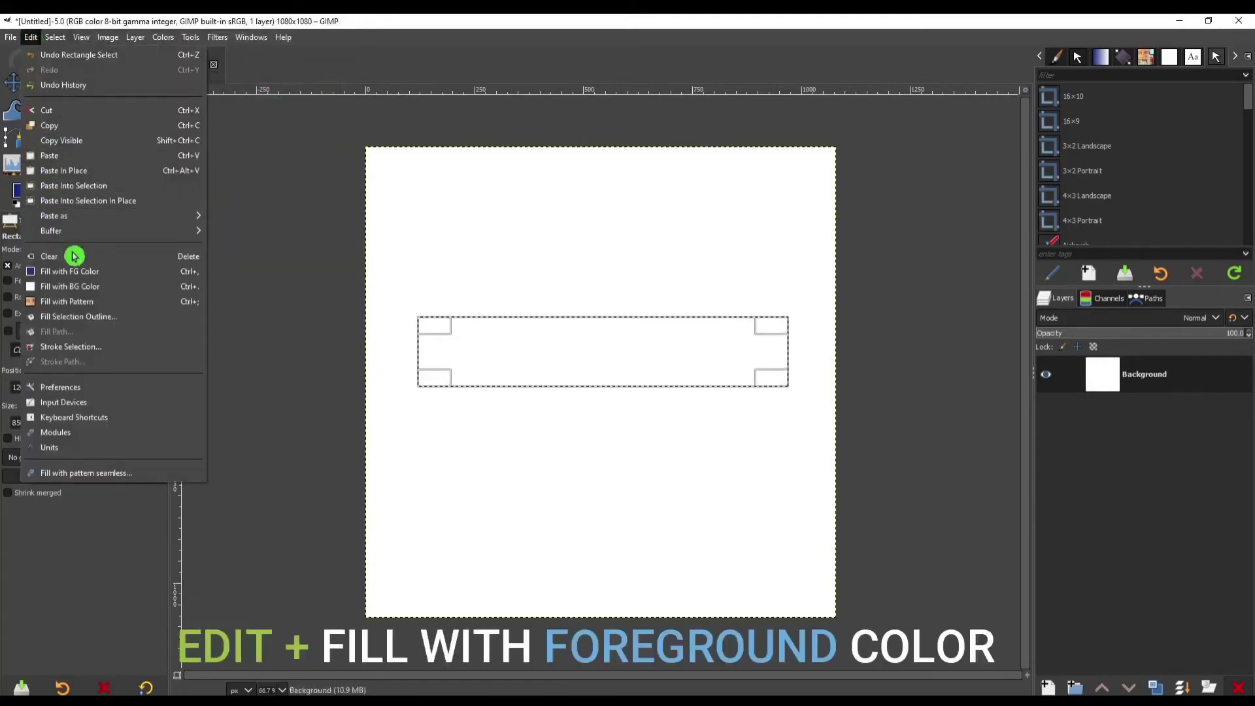
{"action": "left_click", "coordinate": [147, 272]}
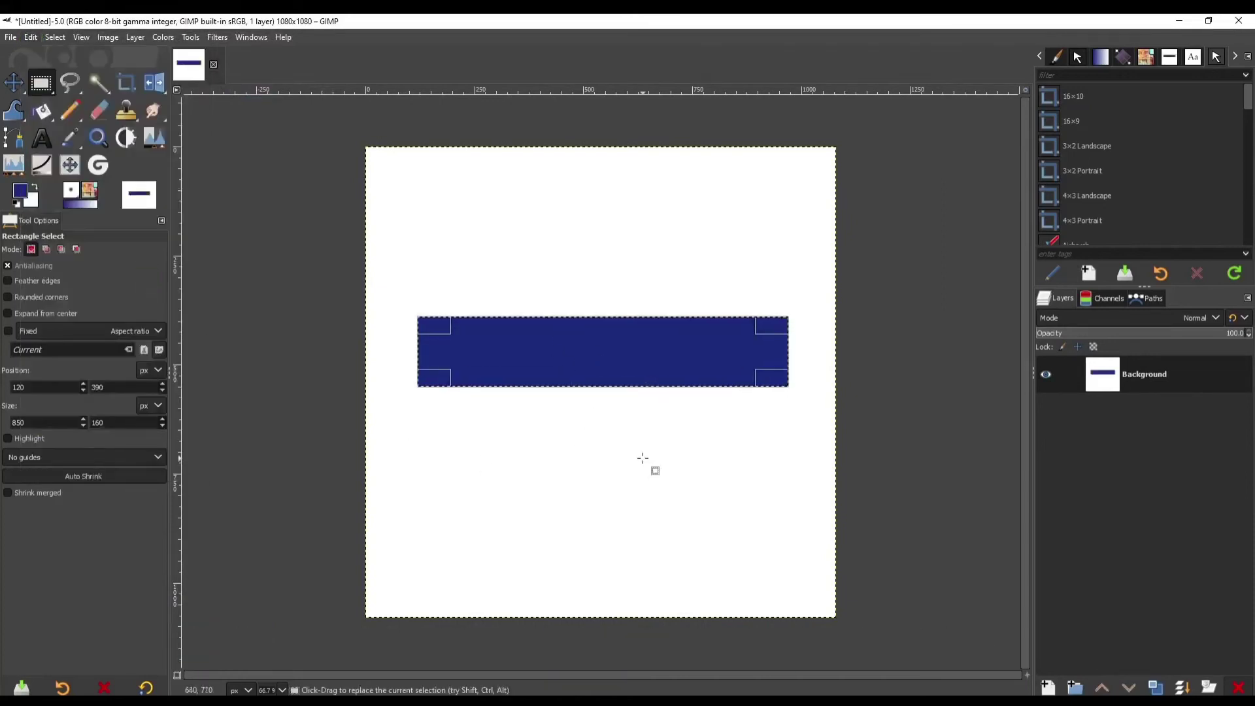
Step: Draw a text box inside the blue bar and set its text colour to white (ffffff)
{"action": "left_click", "coordinate": [46, 142]}
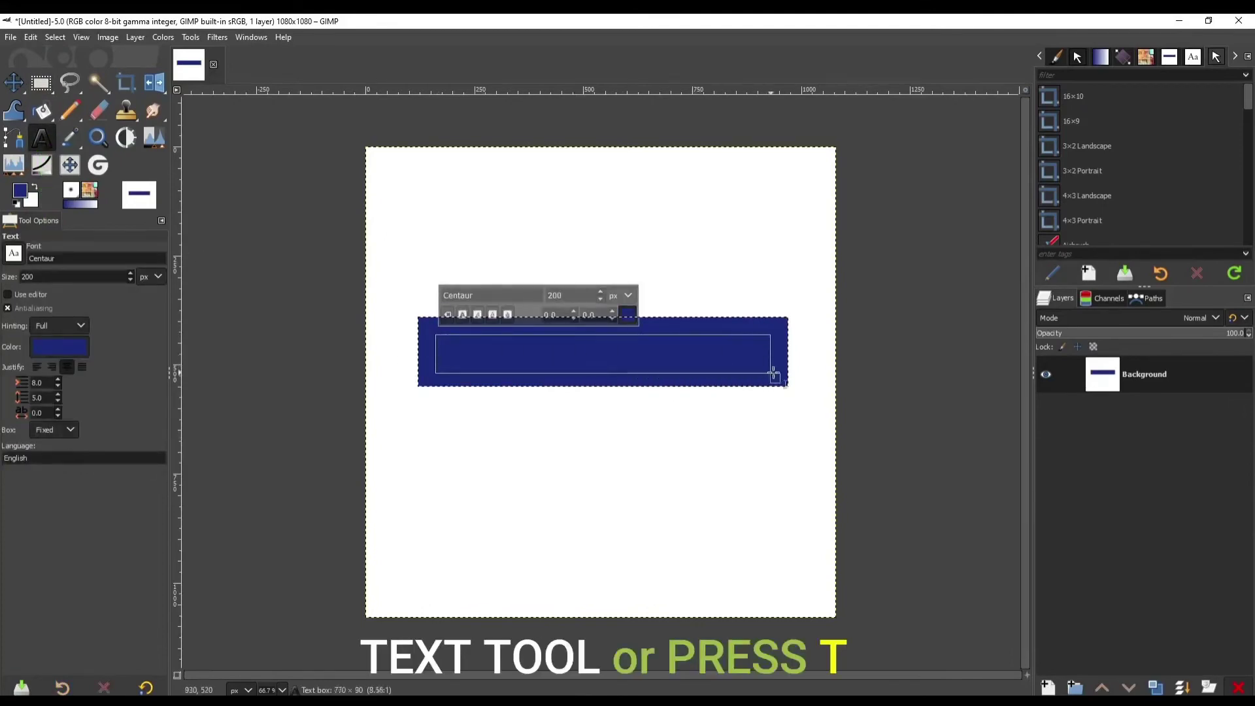
{"action": "left_click_drag", "start_coordinate": [773, 373], "coordinate": [778, 376]}
{"action": "left_click", "coordinate": [626, 322]}
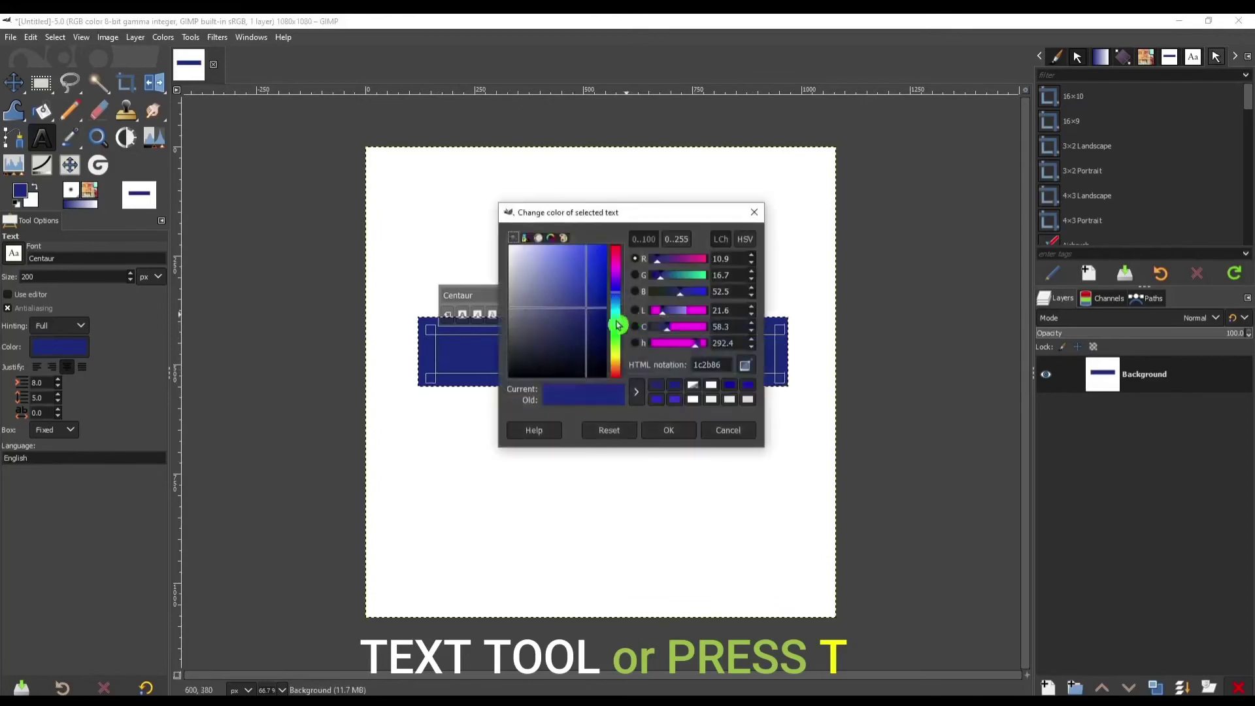
{"action": "left_click_drag", "start_coordinate": [579, 325], "coordinate": [507, 240]}
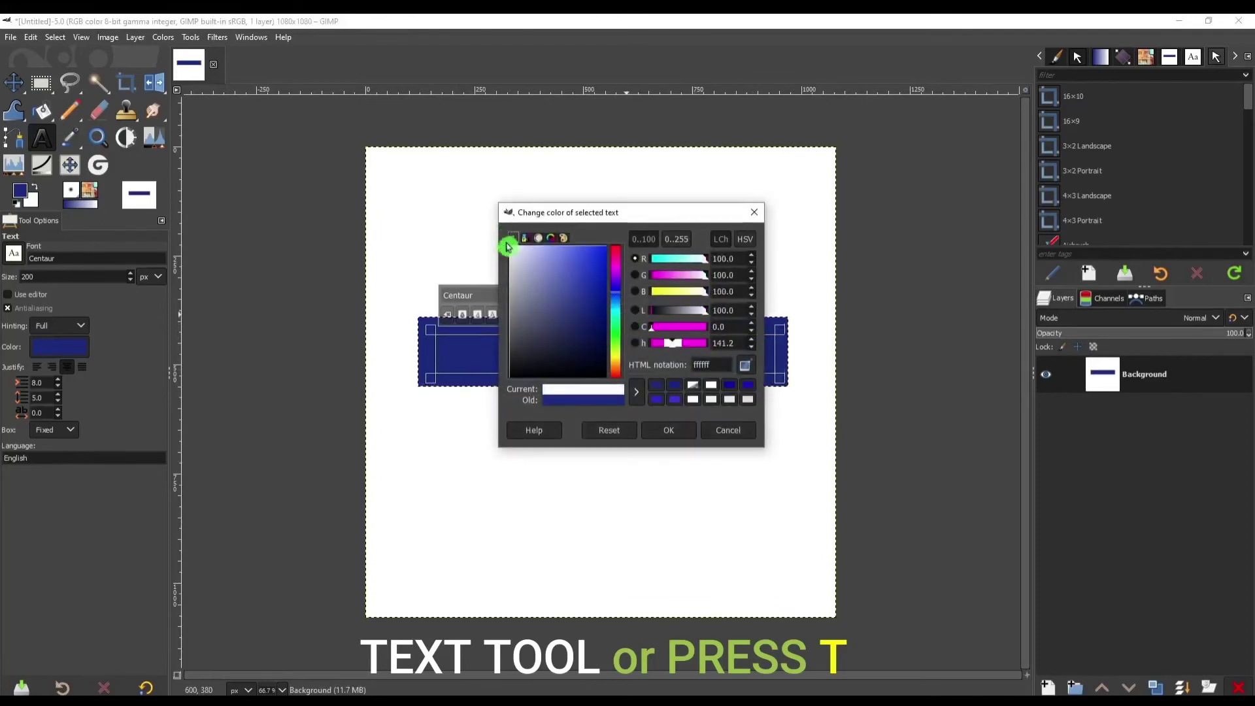
{"action": "left_click", "coordinate": [672, 432]}
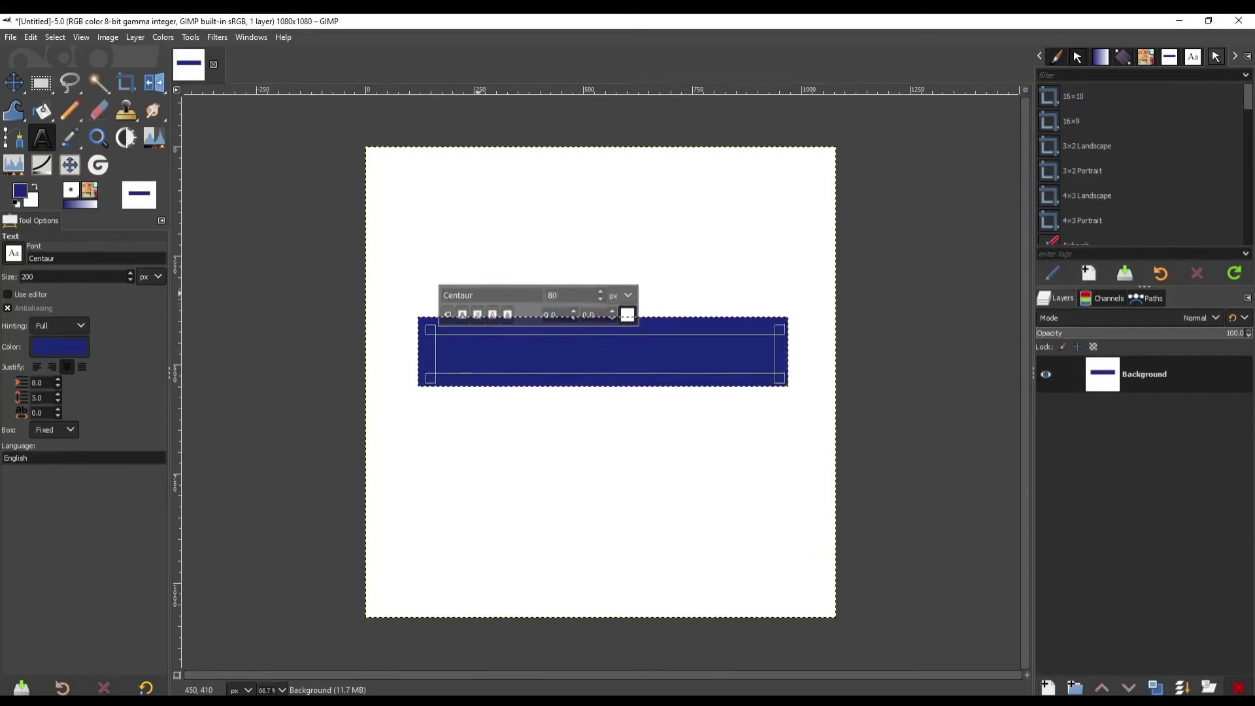
Step: Enter MAD UNIVERSITY in the text box in Raleway Bold at 80 px
{"action": "left_click", "coordinate": [420, 294]}
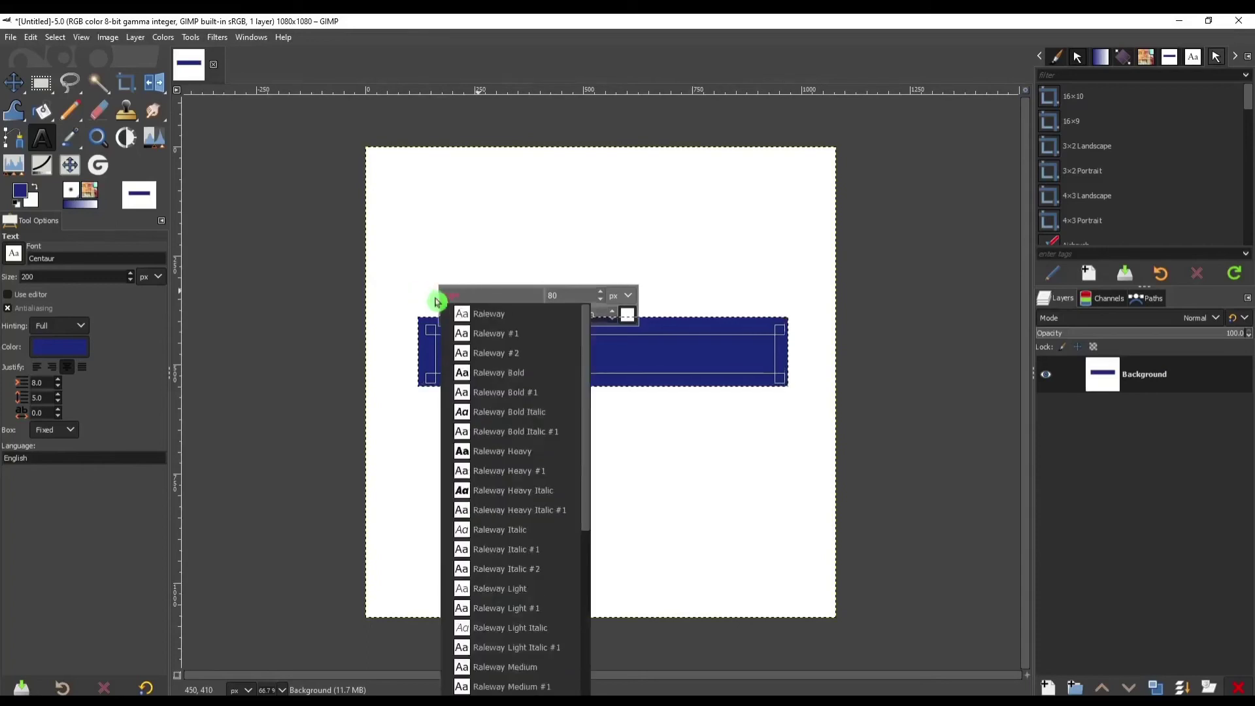
{"action": "left_click", "coordinate": [522, 374]}
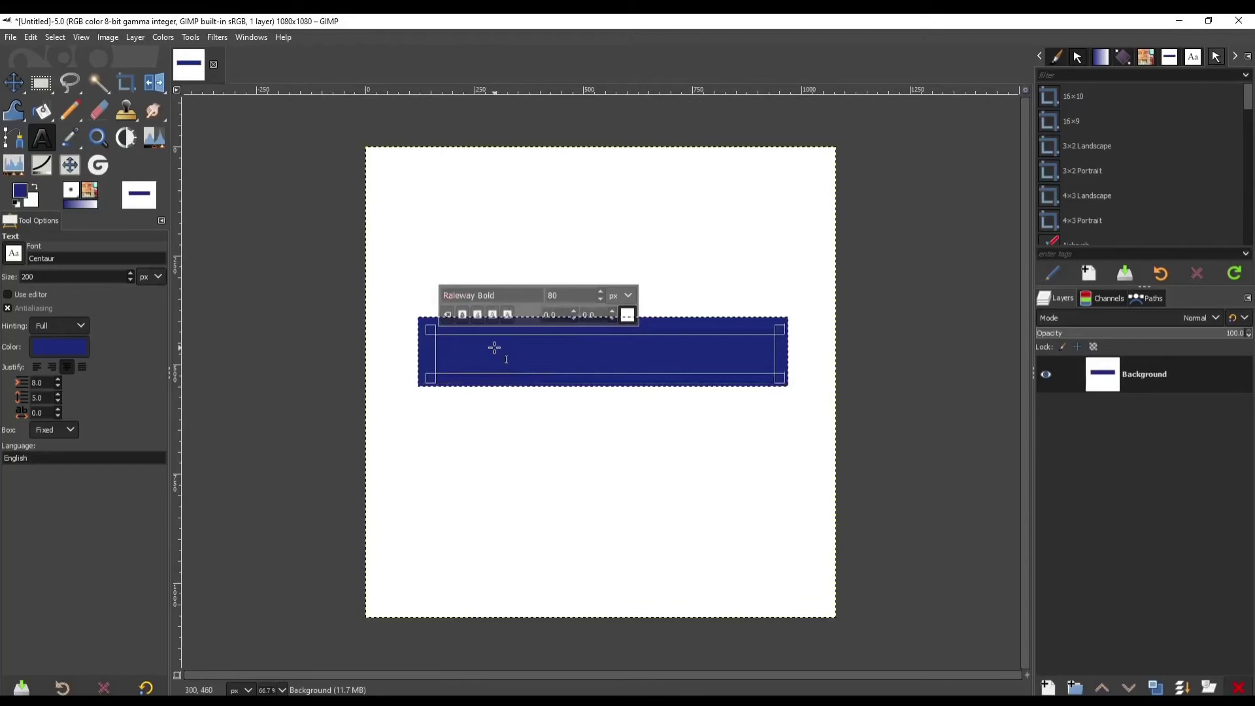
{"action": "type", "text": "MAD UNIVERSITY"}
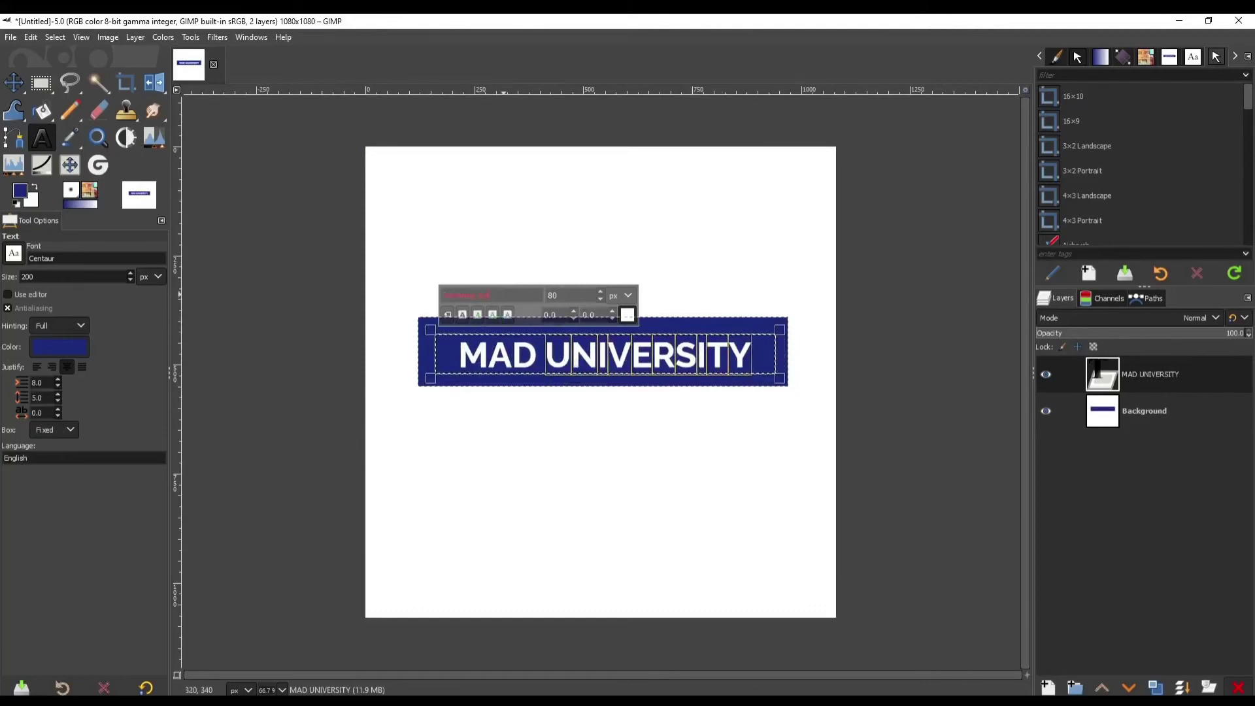
Step: Set the word UNIVERSITY in light Raleway, enlarge the text to 90 px and finish editing it
{"action": "left_click", "coordinate": [506, 298]}
{"action": "type", "text": "Li"}
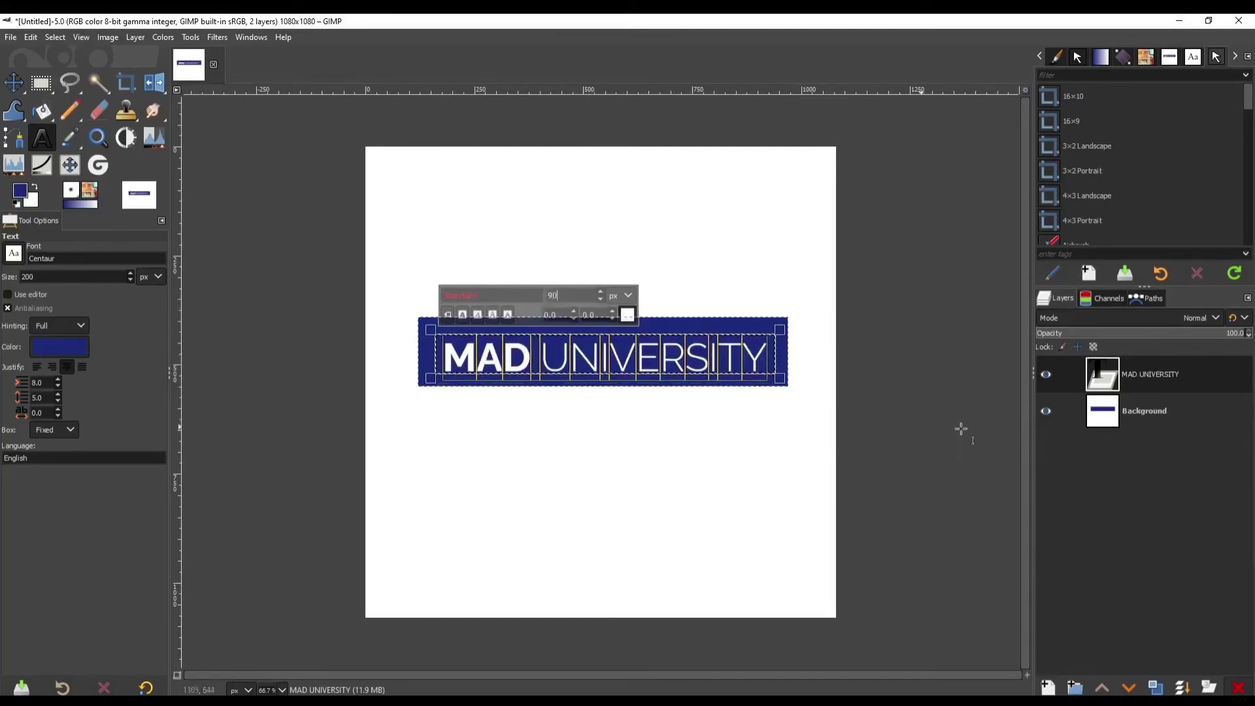
{"action": "left_click", "coordinate": [1152, 411]}
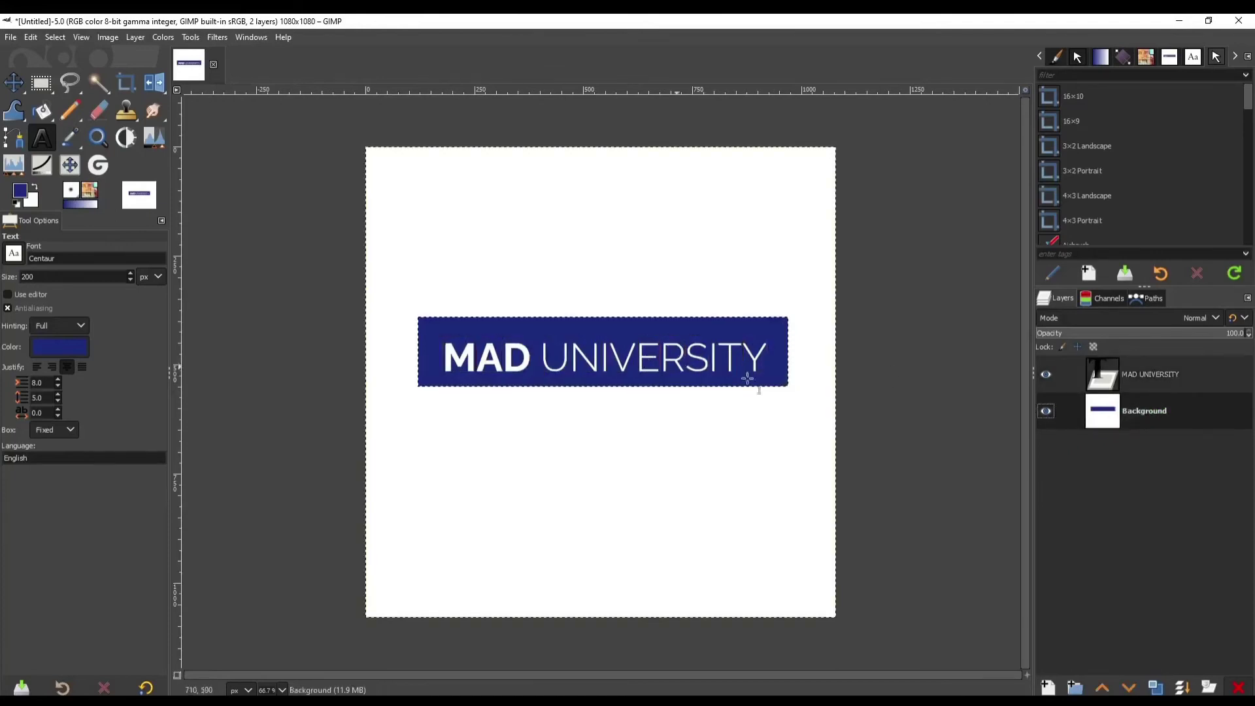
Step: Move the Background layer slightly down so the blue bar lines up with the text, and clear the selection
{"action": "left_click", "coordinate": [1111, 374]}
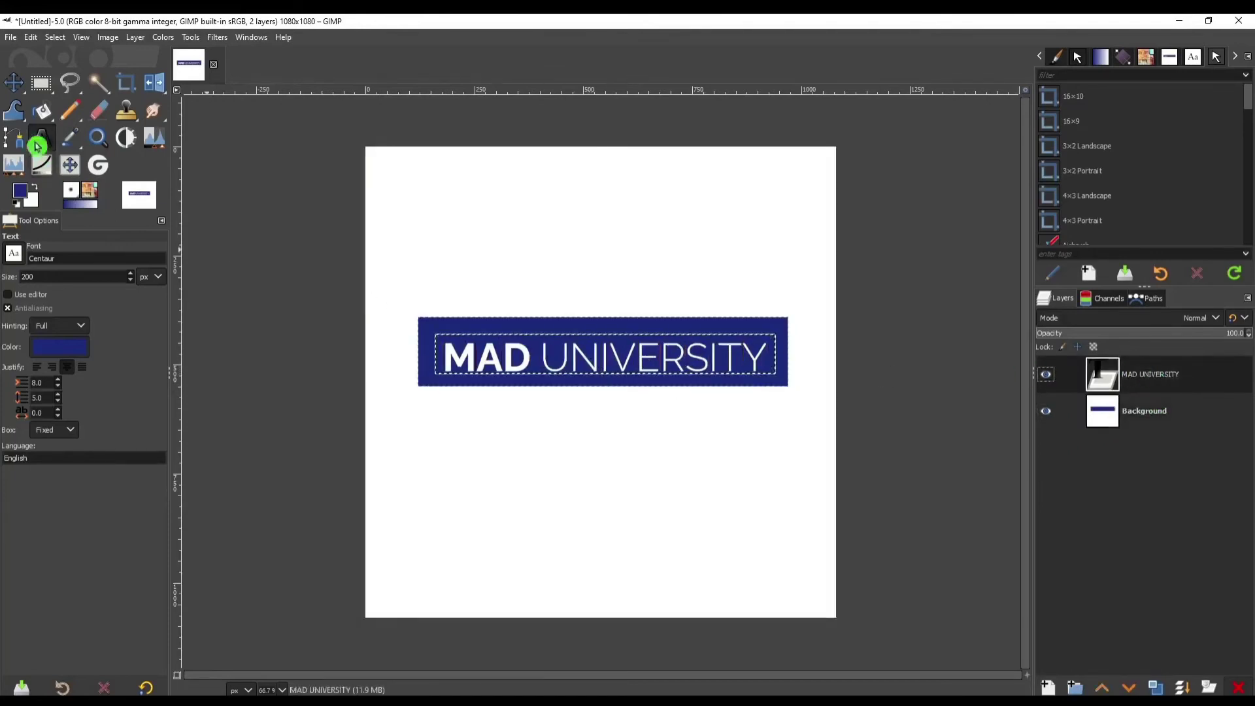
{"action": "left_click", "coordinate": [13, 84]}
{"action": "left_click_drag", "start_coordinate": [496, 261], "coordinate": [496, 266]}
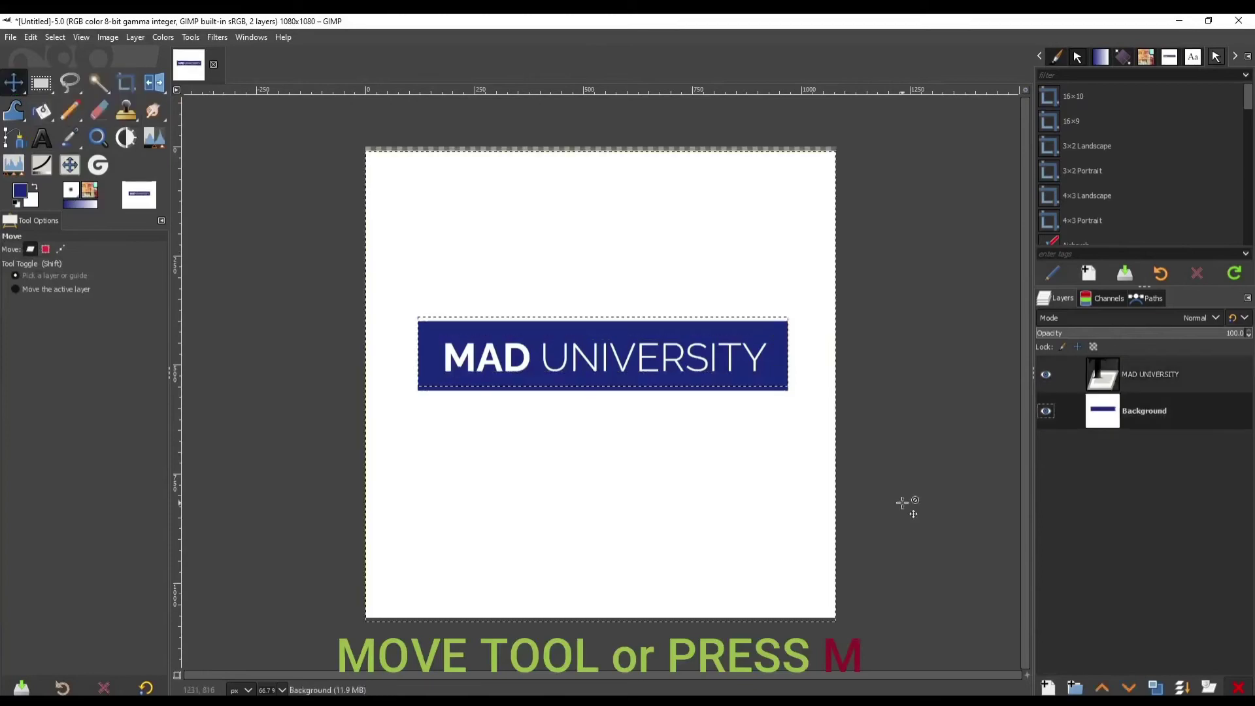
{"action": "left_click", "coordinate": [55, 36]}
{"action": "left_click", "coordinate": [126, 75]}
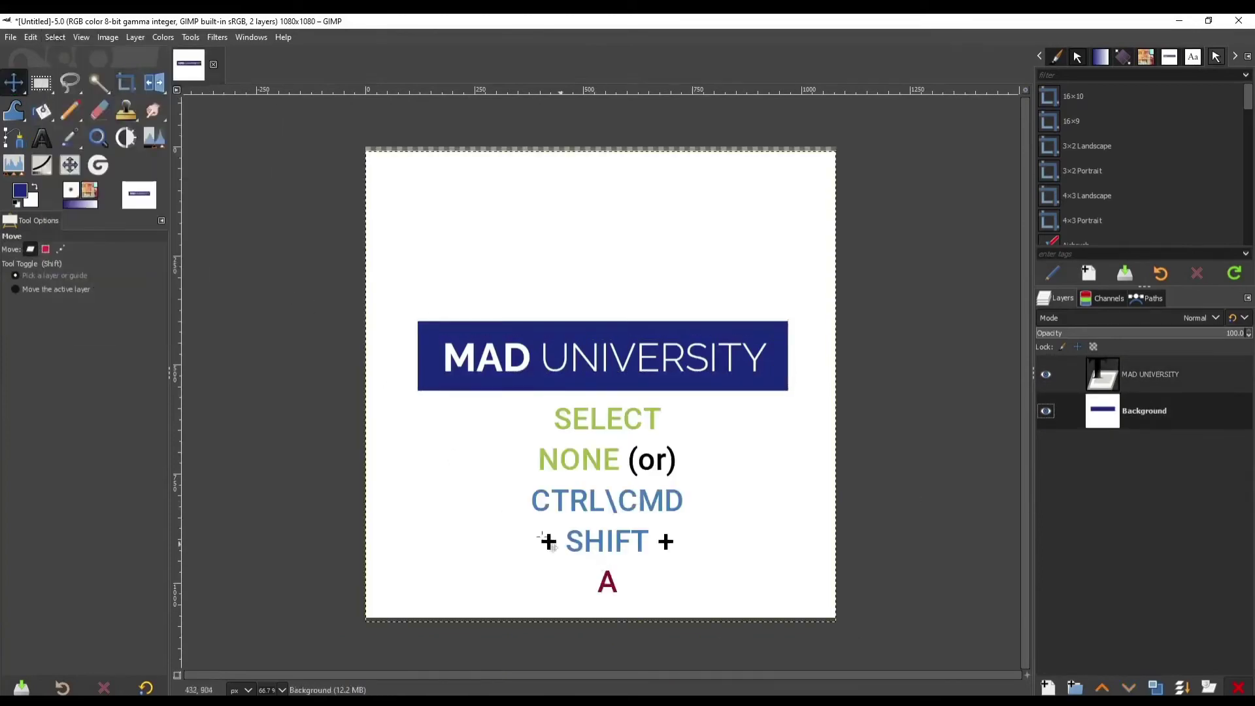
Step: Make a rectangular selection of about 810 × 120 px at position 140, 420, just inside the blue bar's edges
{"action": "left_click_drag", "start_coordinate": [42, 82], "coordinate": [85, 90]}
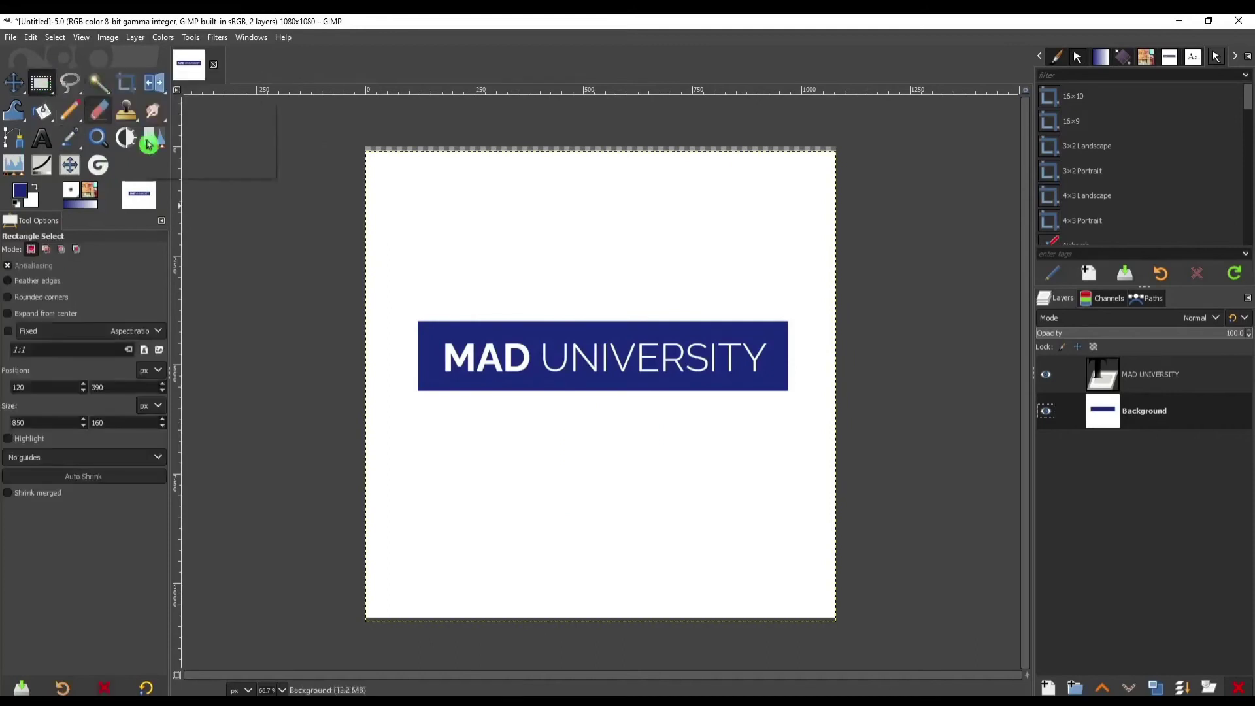
{"action": "left_click_drag", "start_coordinate": [427, 327], "coordinate": [673, 389]}
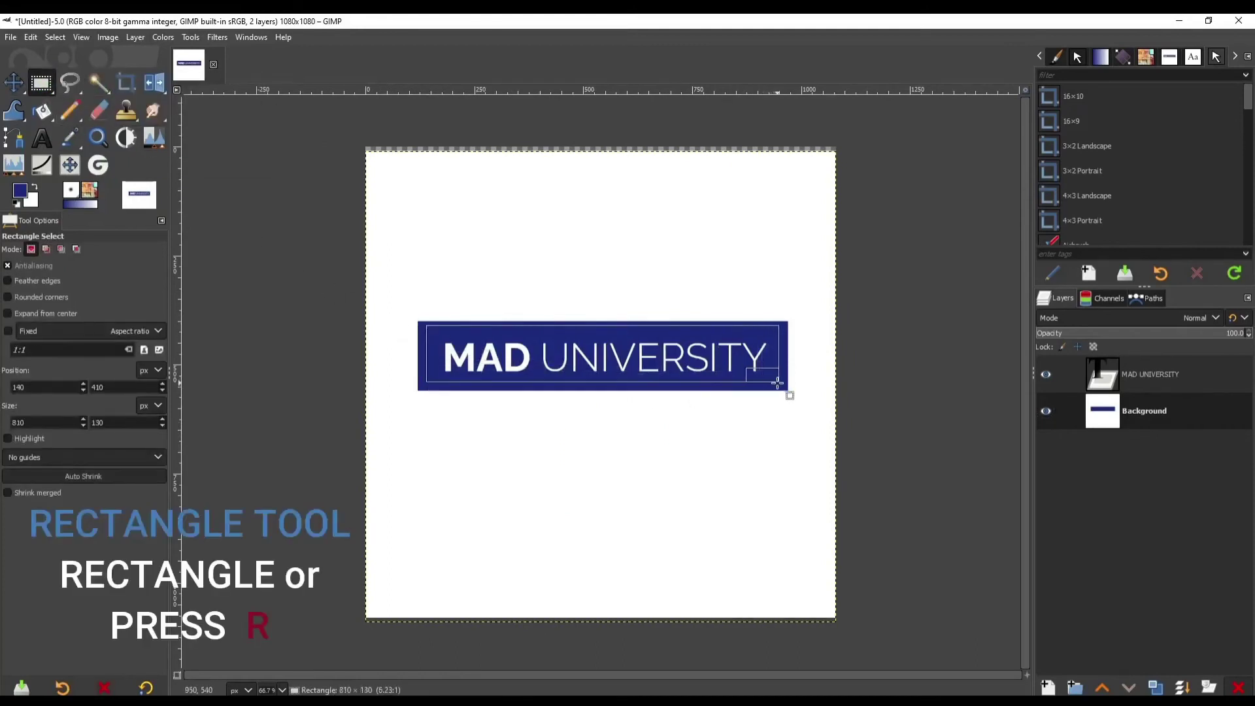
{"action": "left_click_drag", "start_coordinate": [781, 382], "coordinate": [784, 386]}
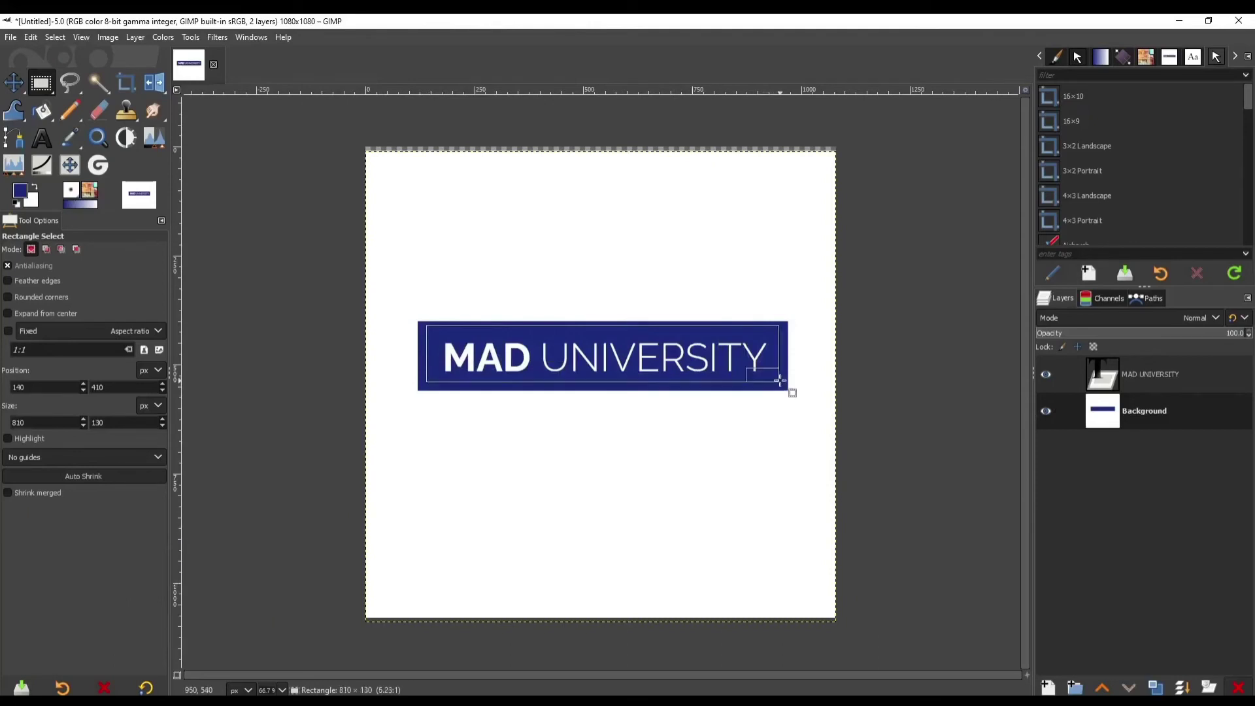
Step: Convert the inner rectangular selection into a border of 2 px with the Hard border style
{"action": "right_click", "coordinate": [719, 338]}
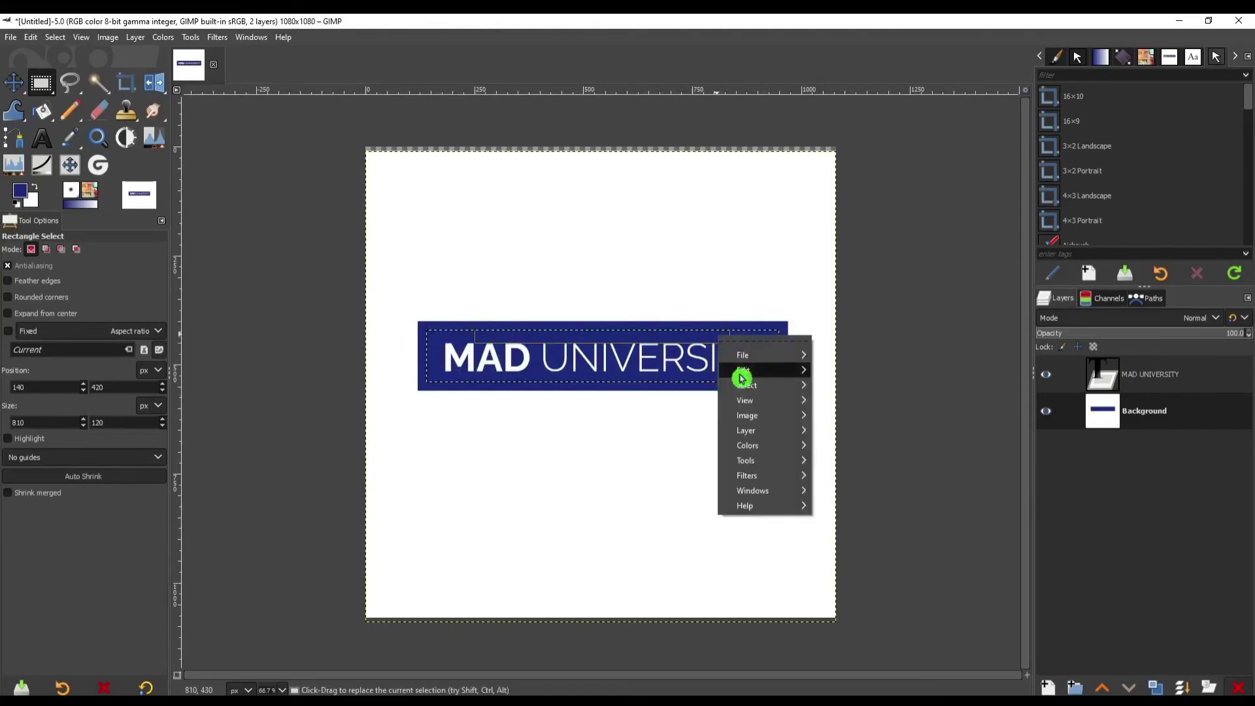
{"action": "mouse_move", "coordinate": [796, 388]}
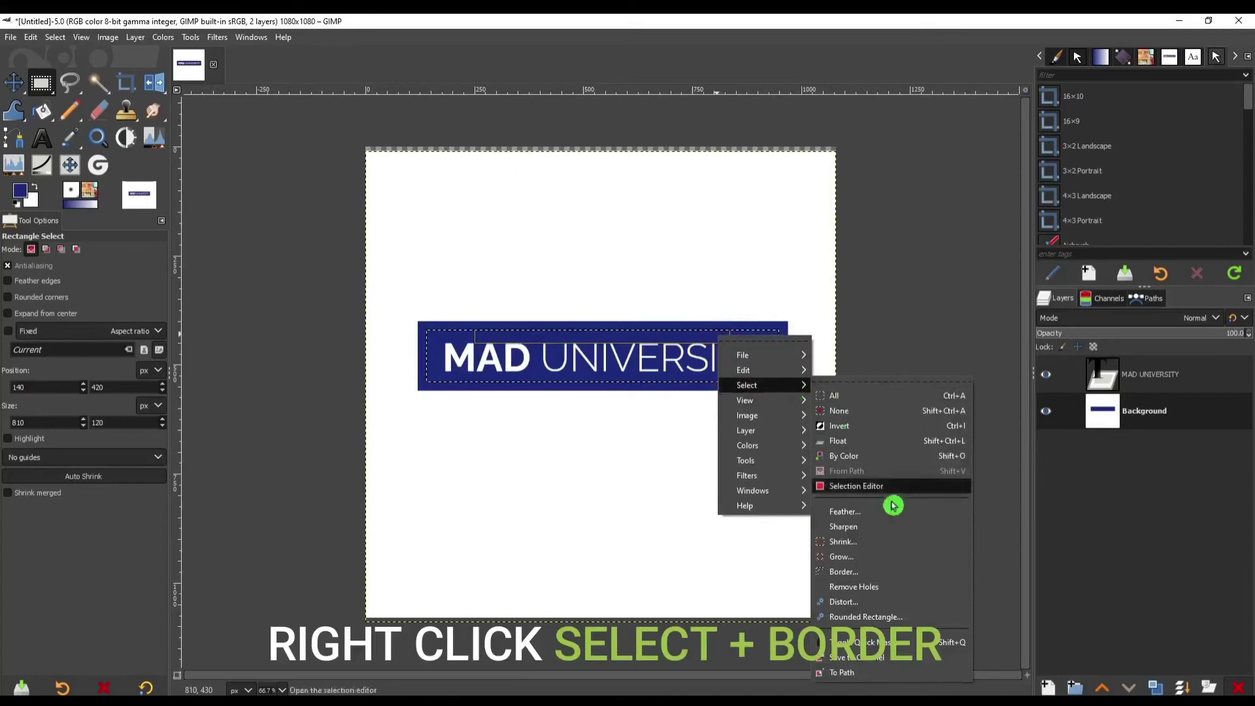
{"action": "left_click", "coordinate": [913, 573]}
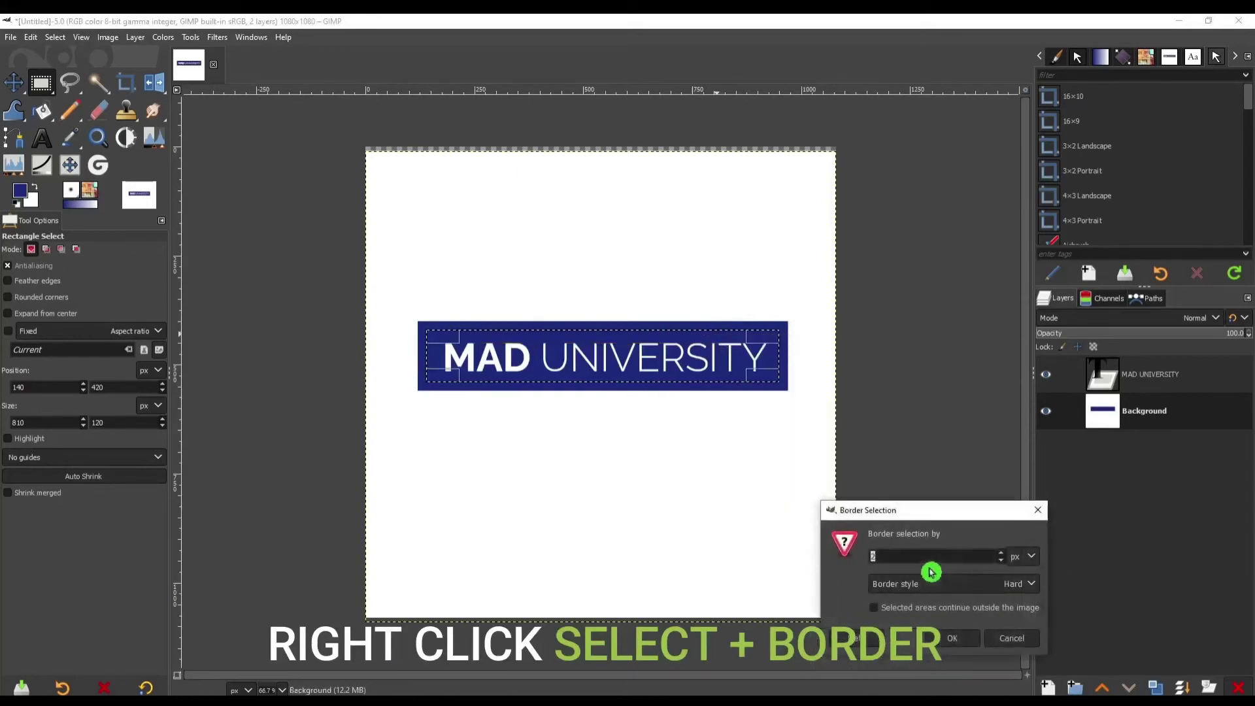
{"action": "mouse_move", "coordinate": [903, 553]}
{"action": "left_mouse_down"}
{"action": "mouse_move", "coordinate": [862, 552]}
{"action": "mouse_move", "coordinate": [872, 555]}
{"action": "left_mouse_up"}
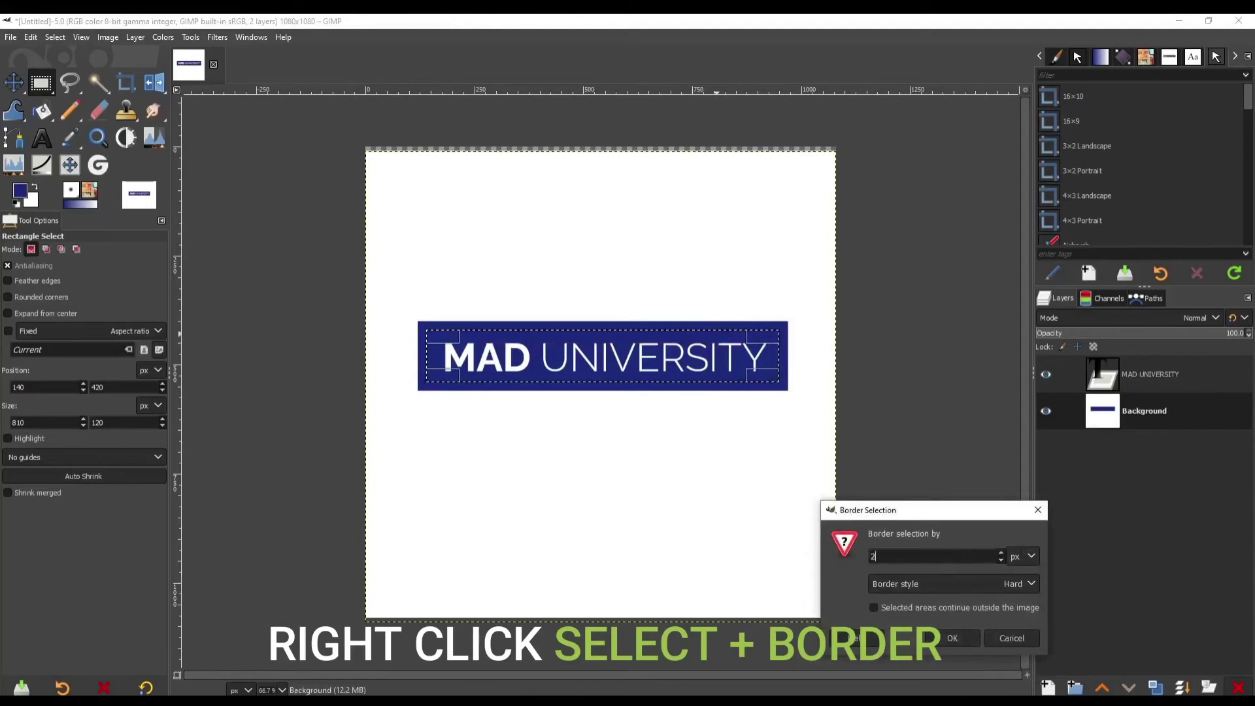
{"action": "left_click", "coordinate": [951, 638]}
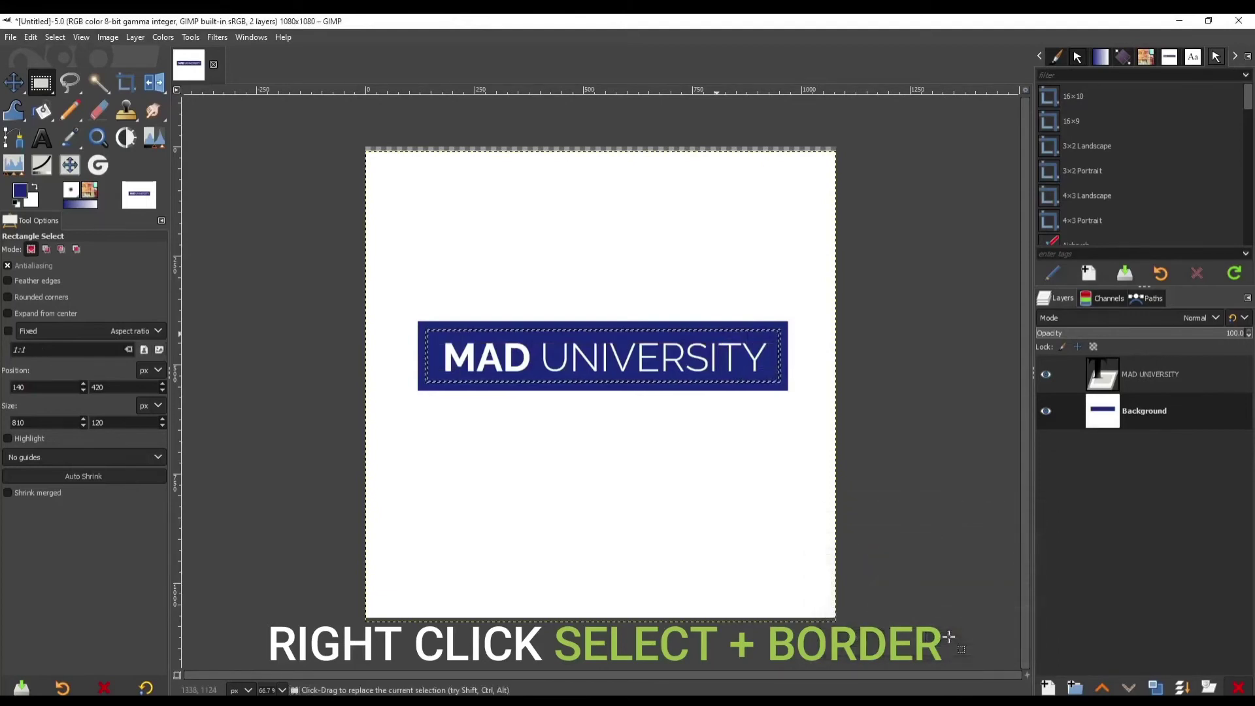
Step: Fill the border selection on the Background layer with the white background colour
{"action": "left_click_drag", "start_coordinate": [103, 260], "coordinate": [39, 208]}
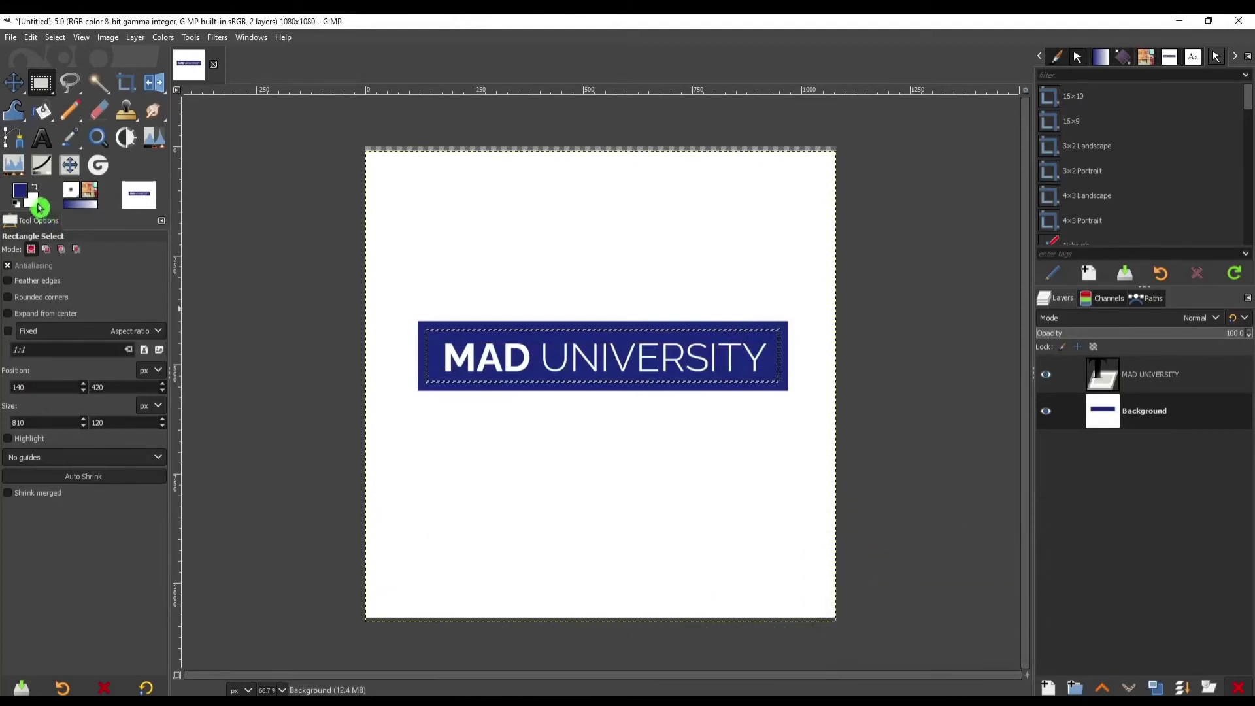
{"action": "left_click", "coordinate": [32, 38]}
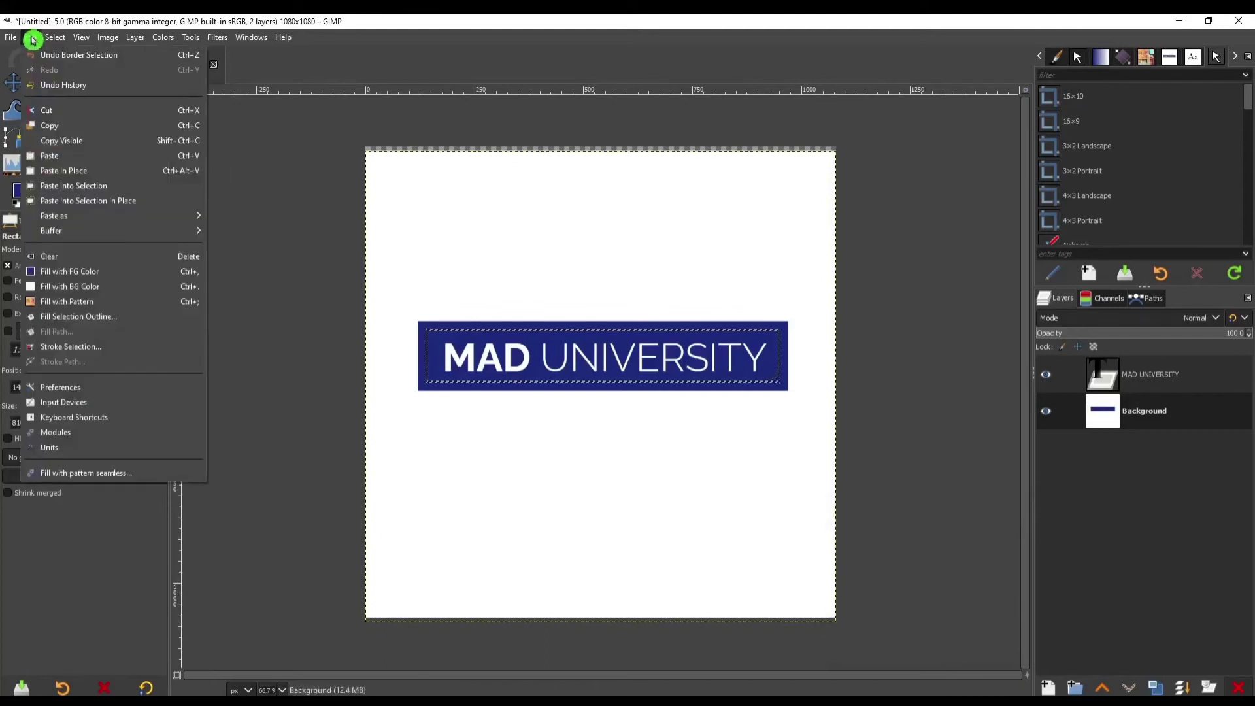
{"action": "left_click", "coordinate": [119, 288]}
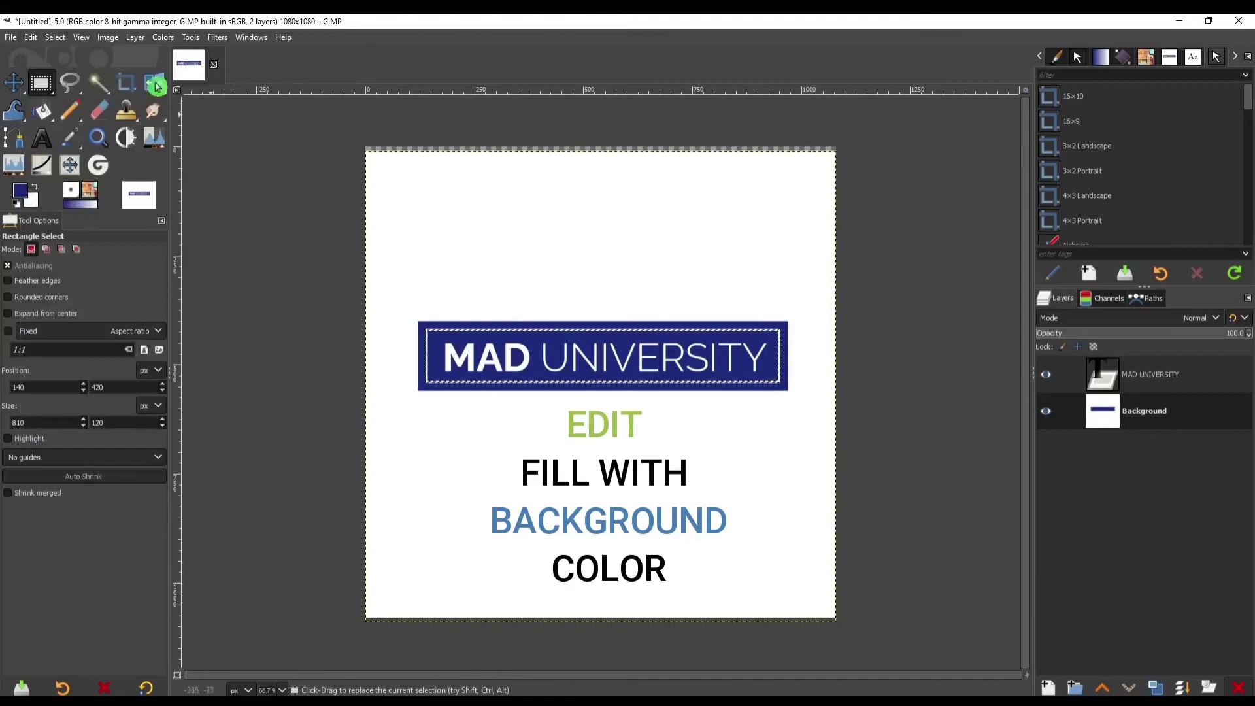
Step: Clear the border selection and set the Pencil tool to the small hard 1 px brush
{"action": "left_click", "coordinate": [55, 38]}
{"action": "left_click", "coordinate": [62, 64]}
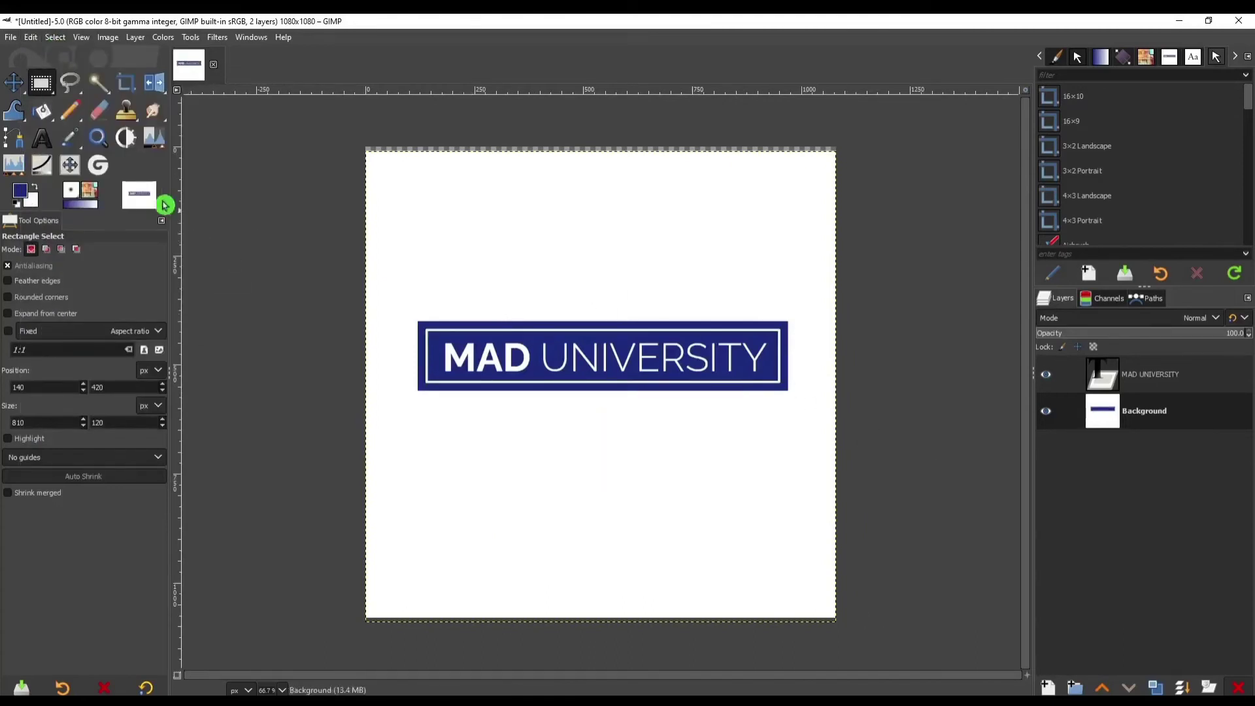
{"action": "mouse_move", "coordinate": [70, 111]}
{"action": "left_mouse_down"}
{"action": "mouse_move", "coordinate": [113, 152]}
{"action": "mouse_move", "coordinate": [157, 146]}
{"action": "left_mouse_up"}
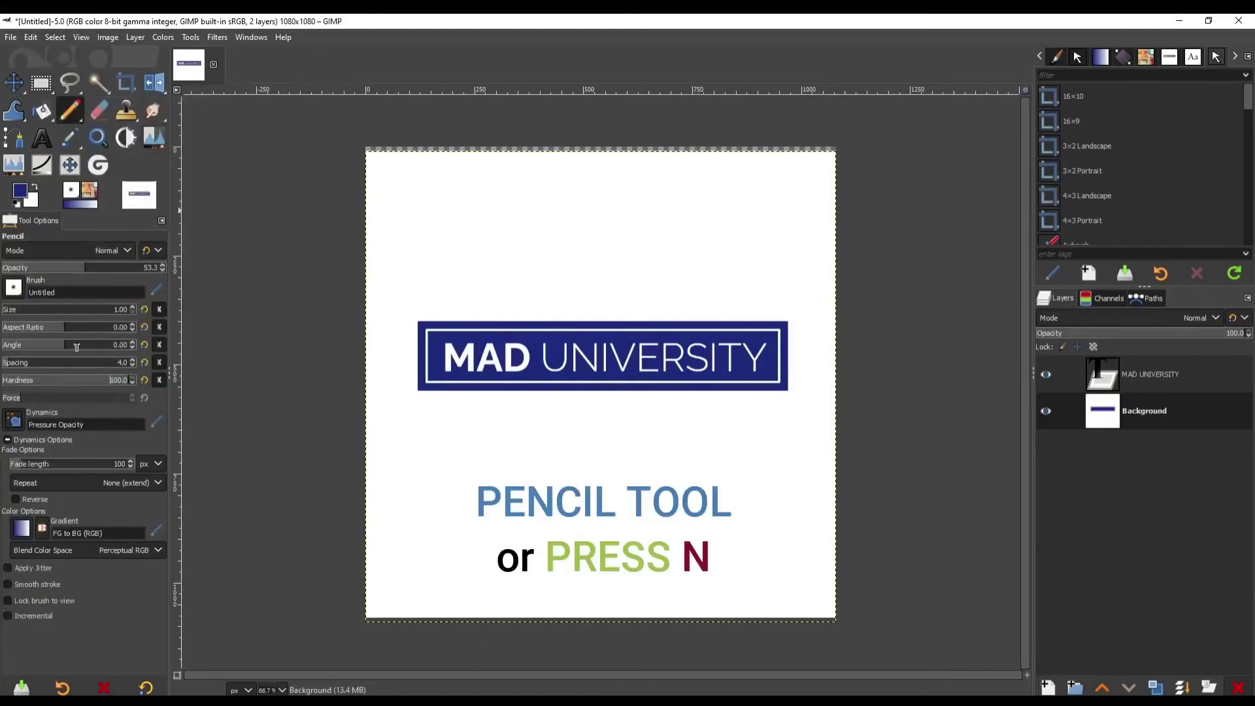
{"action": "left_click", "coordinate": [8, 289]}
{"action": "left_click", "coordinate": [80, 315]}
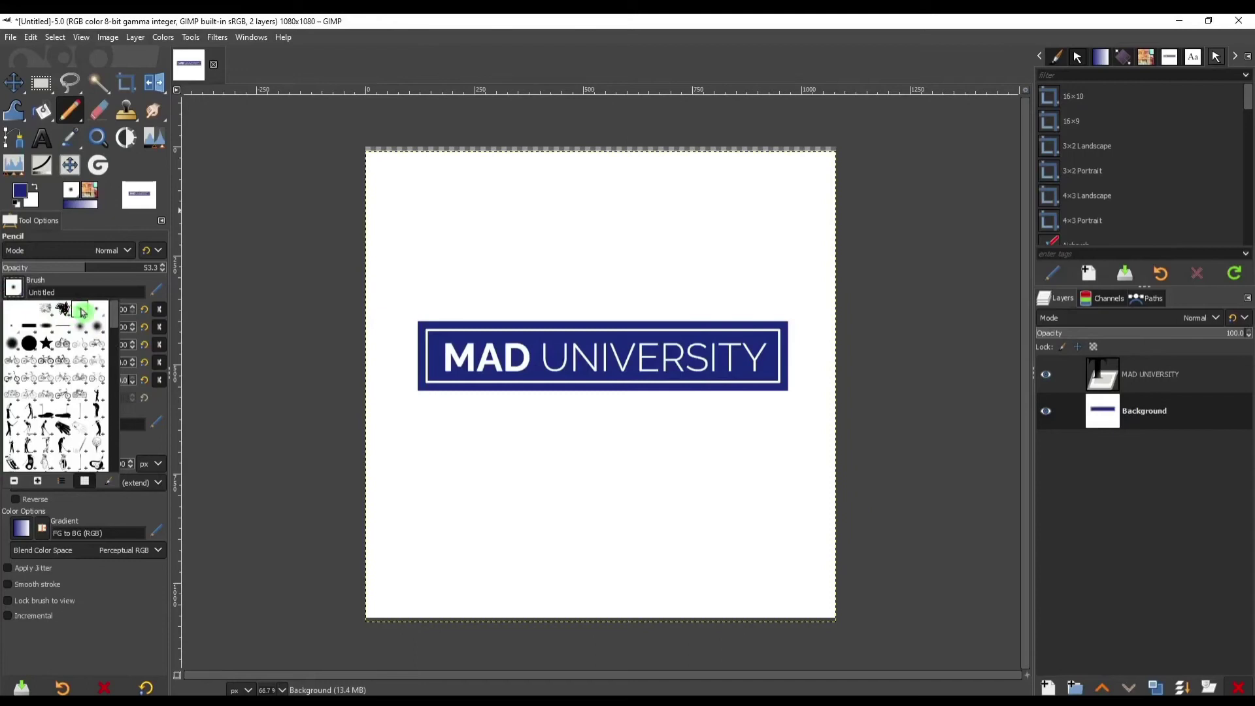
Step: Draw a triangular roof outline about 850 px wide and 130 px high just above the blue bar with straight pencil lines
{"action": "mouse_move", "coordinate": [81, 312]}
{"action": "left_mouse_down"}
{"action": "mouse_move", "coordinate": [457, 311]}
{"action": "mouse_move", "coordinate": [456, 294]}
{"action": "left_mouse_up"}
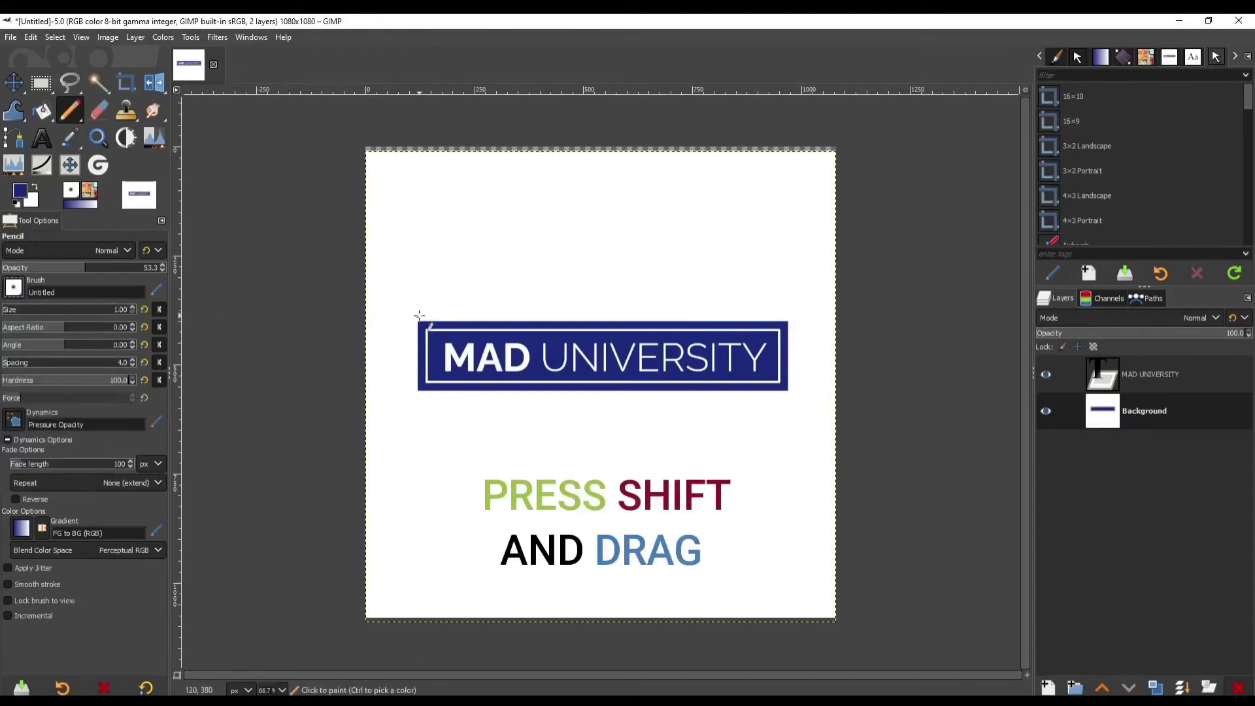
{"action": "key", "text": "shift"}
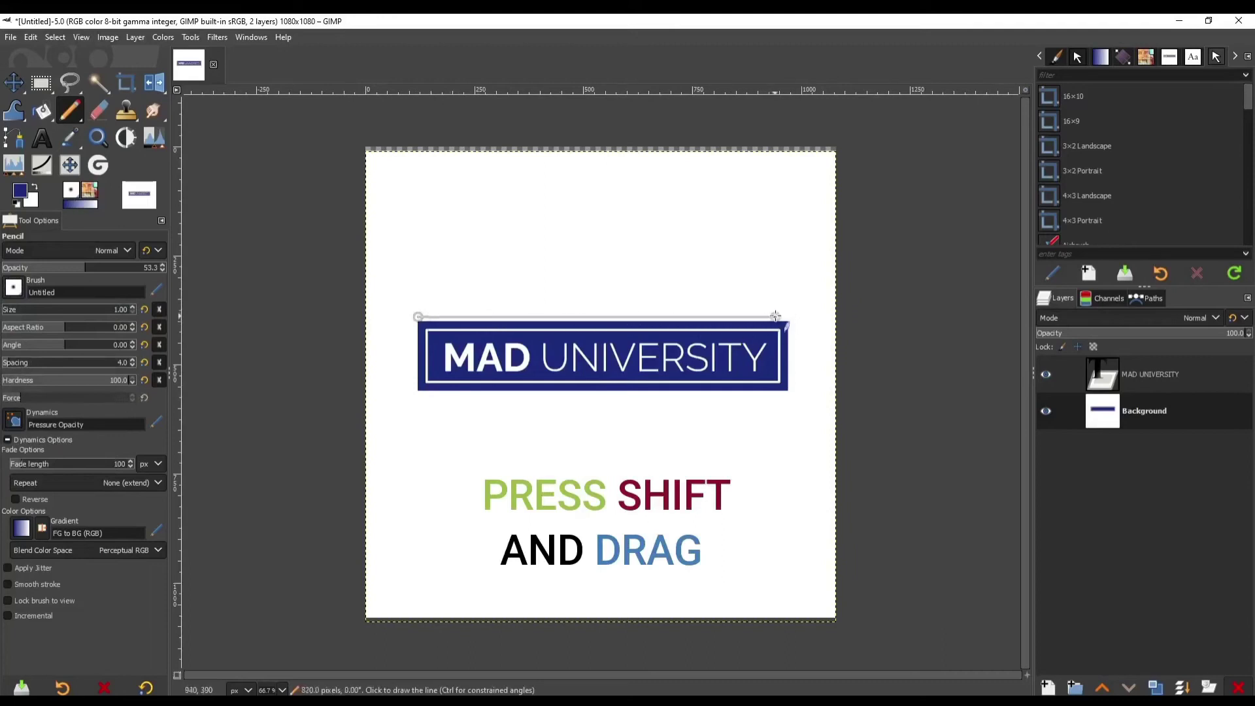
{"action": "left_click", "coordinate": [787, 316], "text": "shift"}
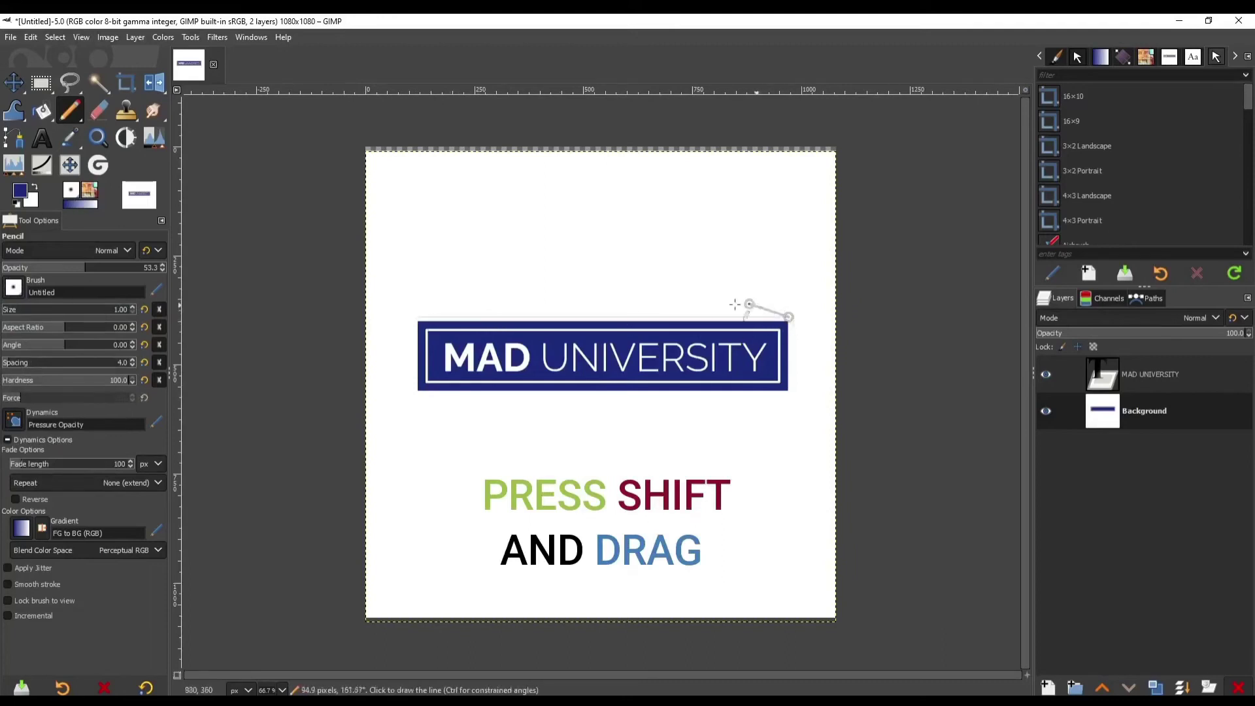
{"action": "left_click", "coordinate": [597, 261], "text": "shift"}
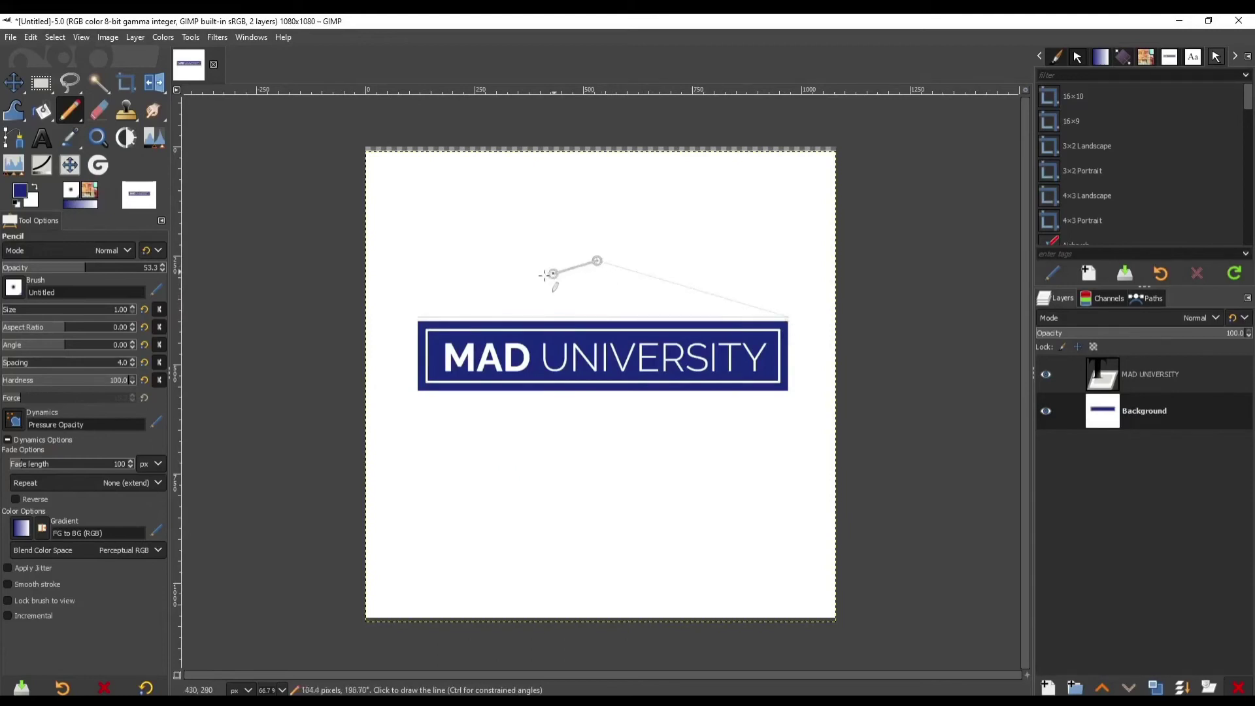
{"action": "left_click", "coordinate": [421, 316], "text": "shift"}
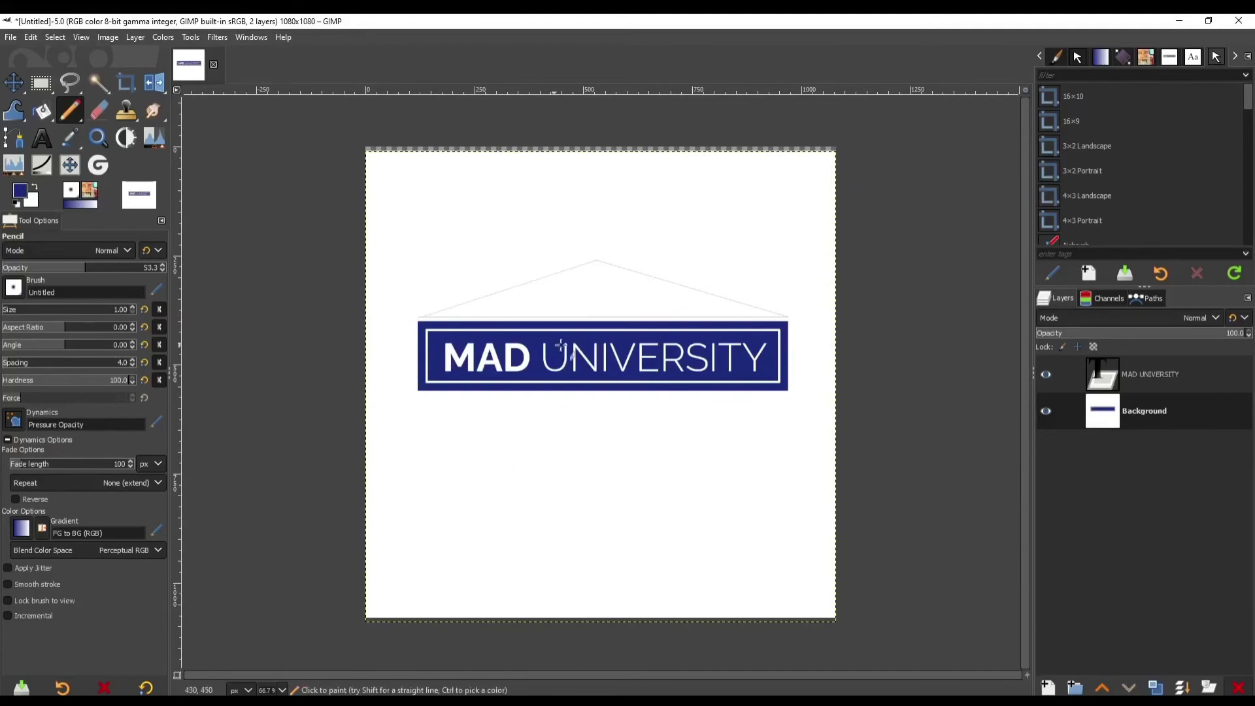
Step: Fill the triangular roof outline with the dark blue foreground colour using Bucket Fill
{"action": "key", "text": "m"}
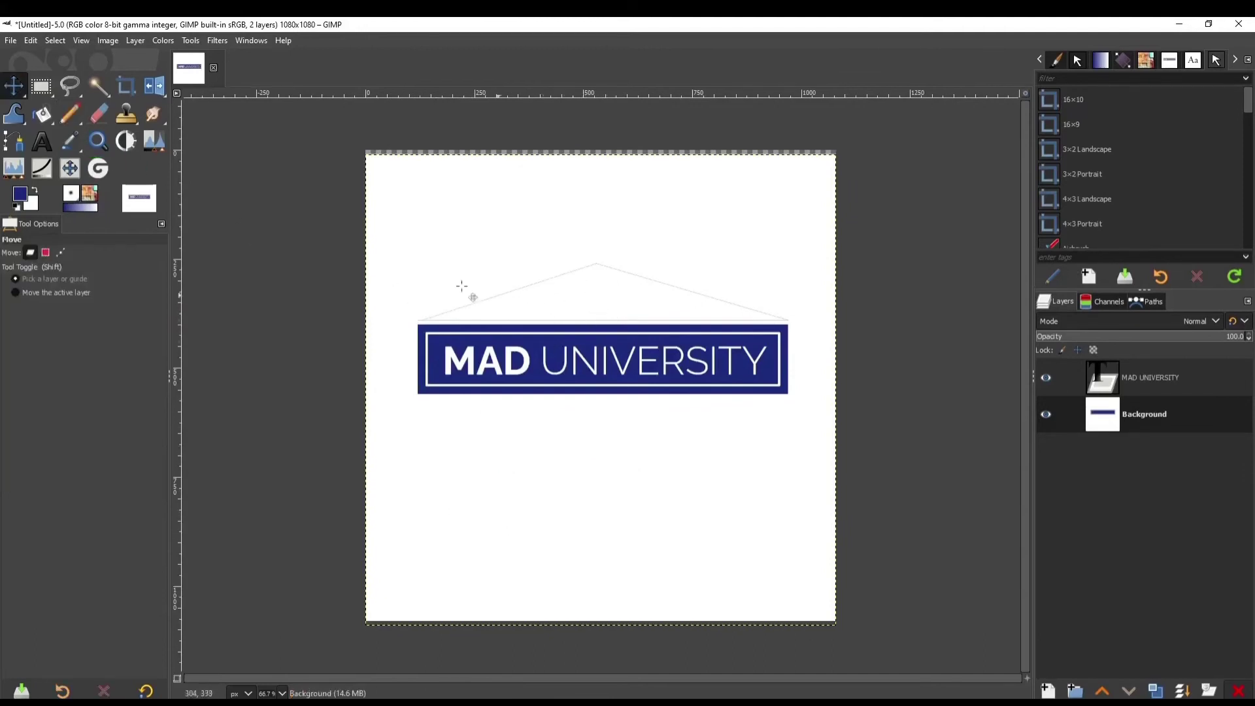
{"action": "left_click_drag", "start_coordinate": [45, 115], "coordinate": [134, 117]}
{"action": "left_click", "coordinate": [592, 301]}
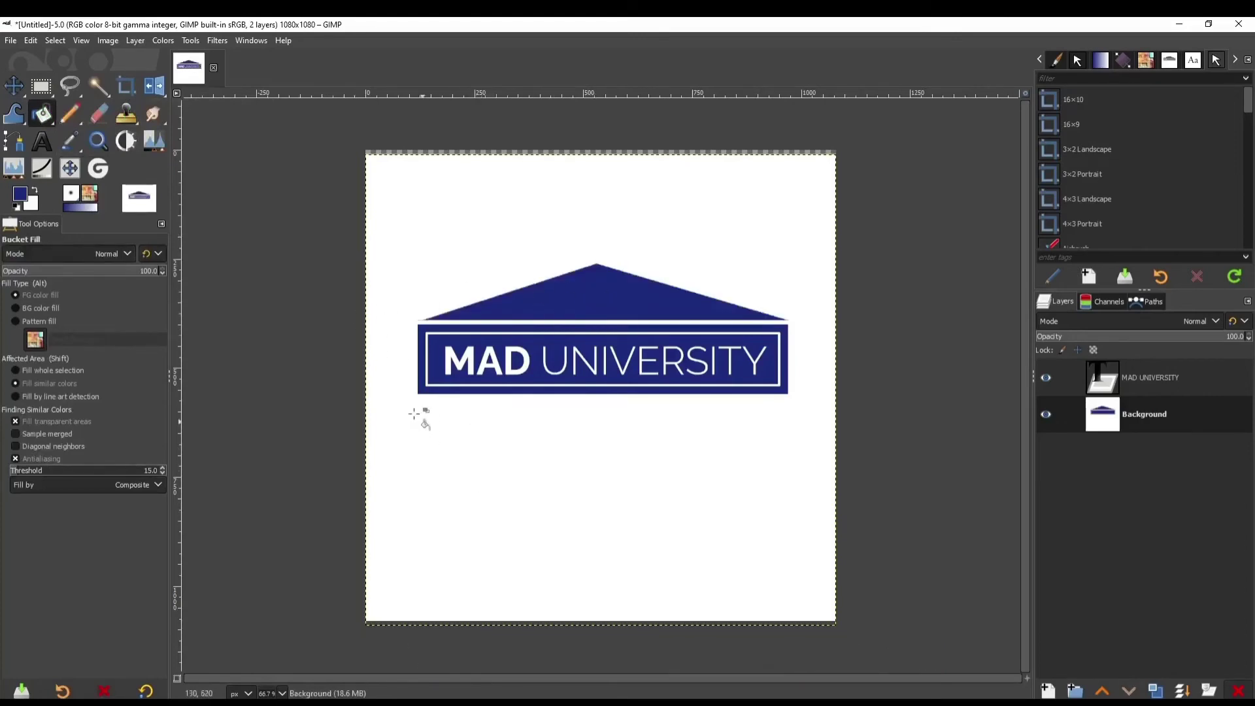
Step: Add the text "Est. 1899" in white Centaur at 50 px inside the blue roof
{"action": "left_click", "coordinate": [41, 141]}
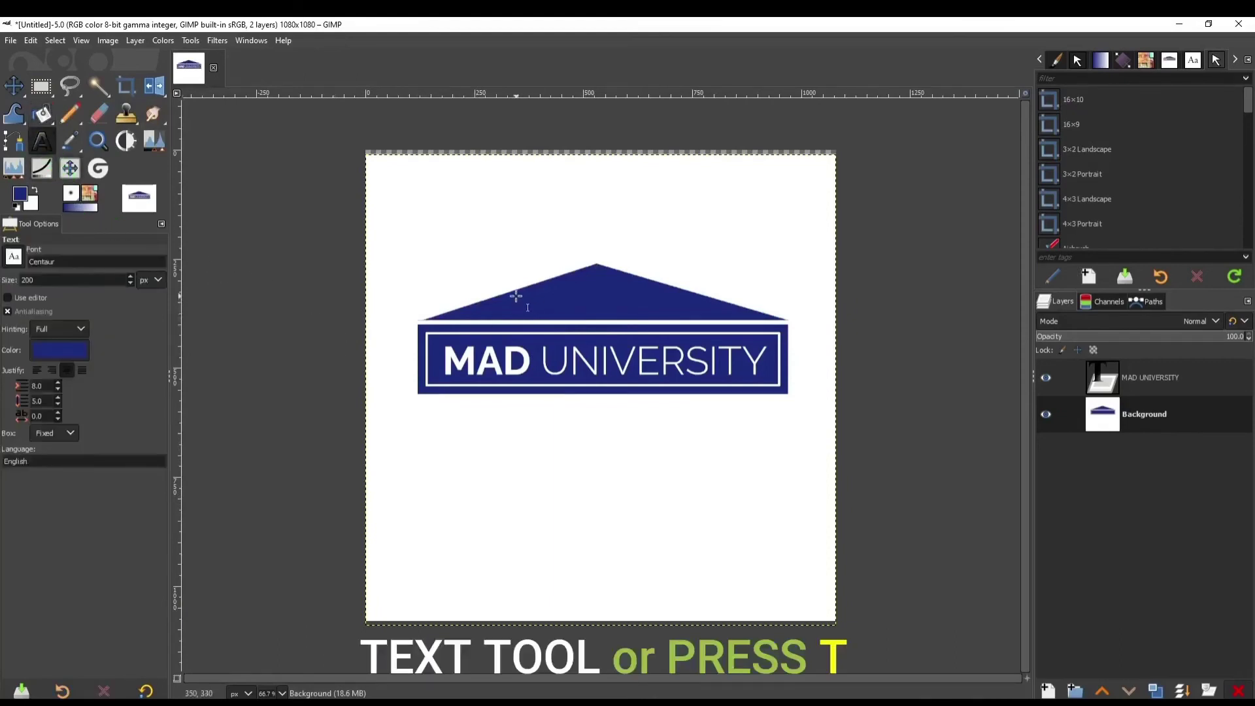
{"action": "left_click_drag", "start_coordinate": [516, 296], "coordinate": [682, 314]}
{"action": "left_click", "coordinate": [655, 269]}
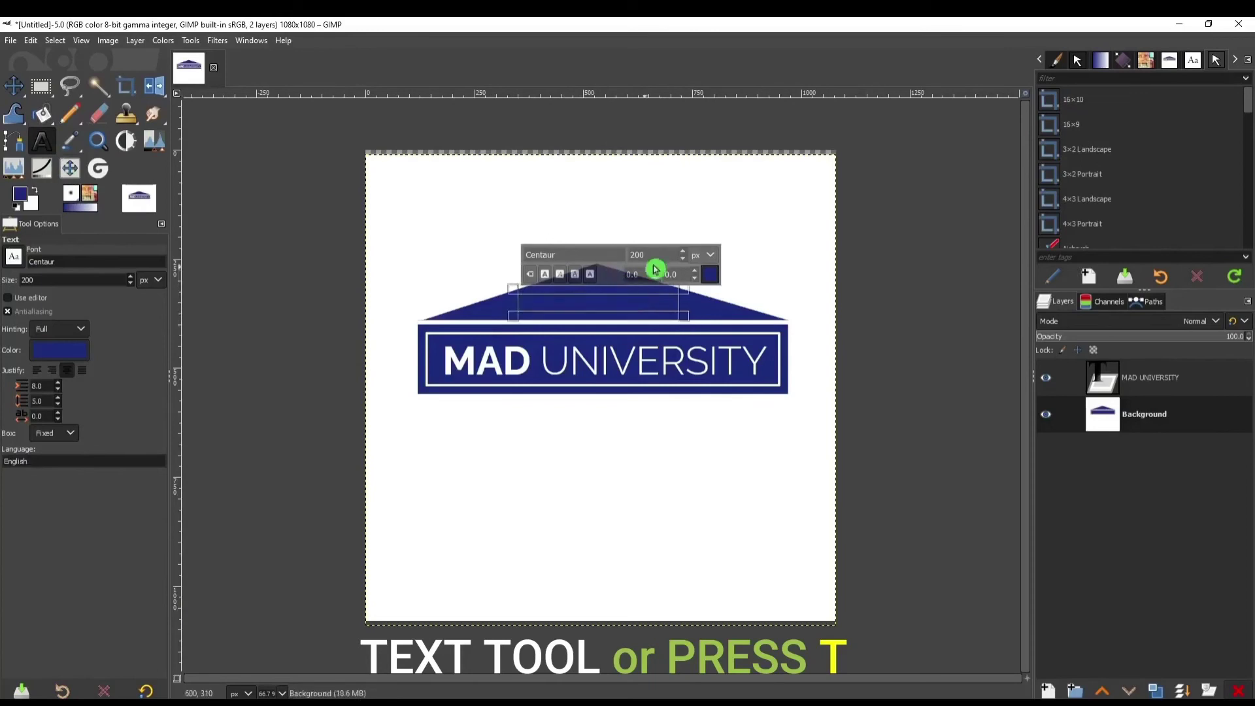
{"action": "type", "text": "50"}
{"action": "left_click", "coordinate": [703, 280]}
{"action": "left_click", "coordinate": [755, 388]}
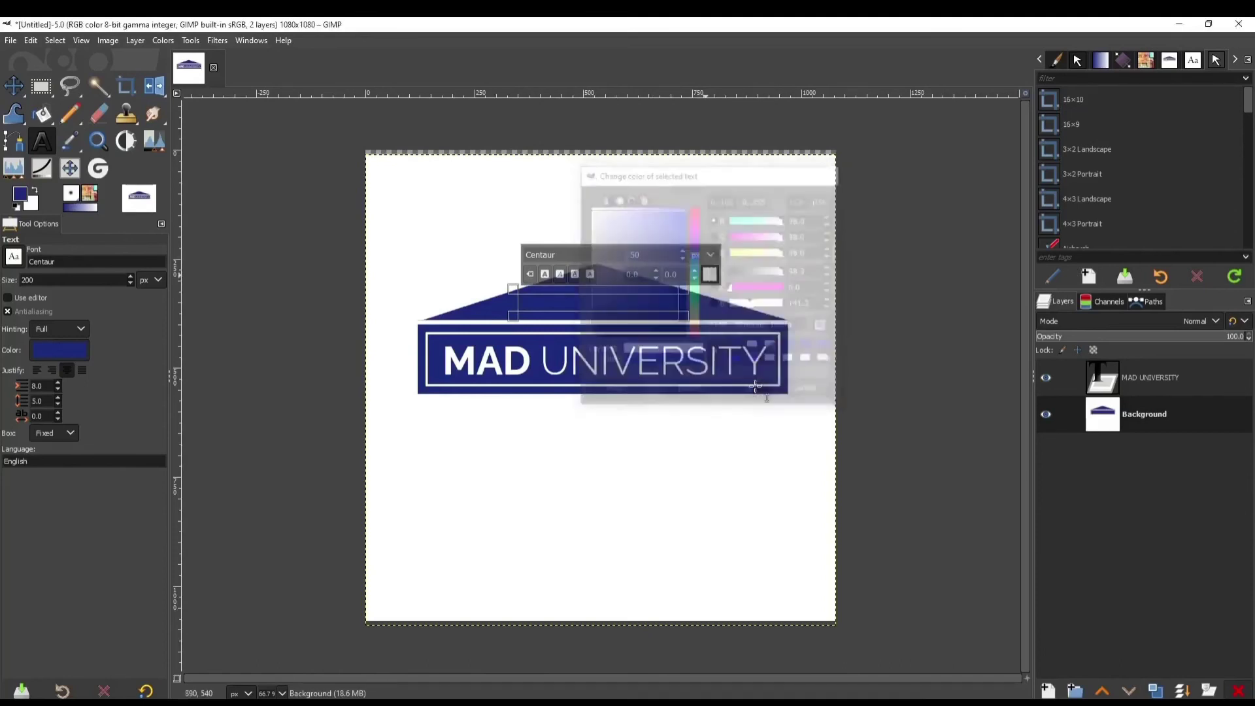
{"action": "type", "text": "Es"}
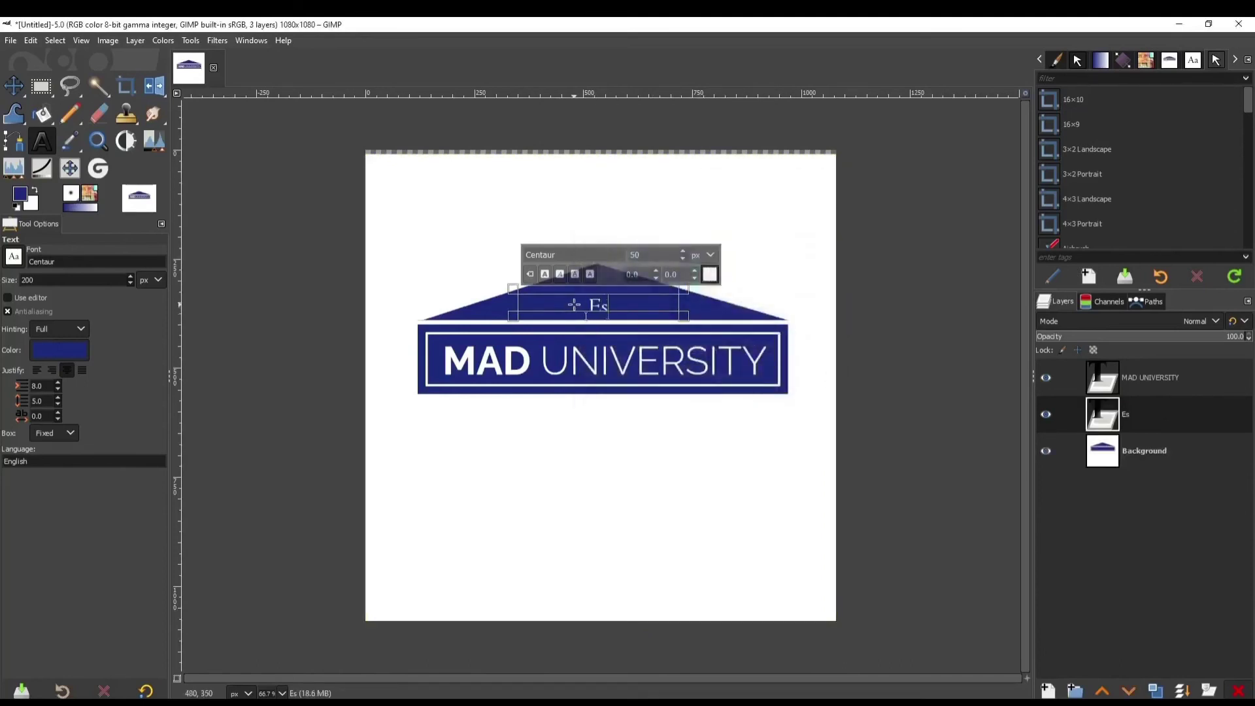
{"action": "type", "text": "t. 1899"}
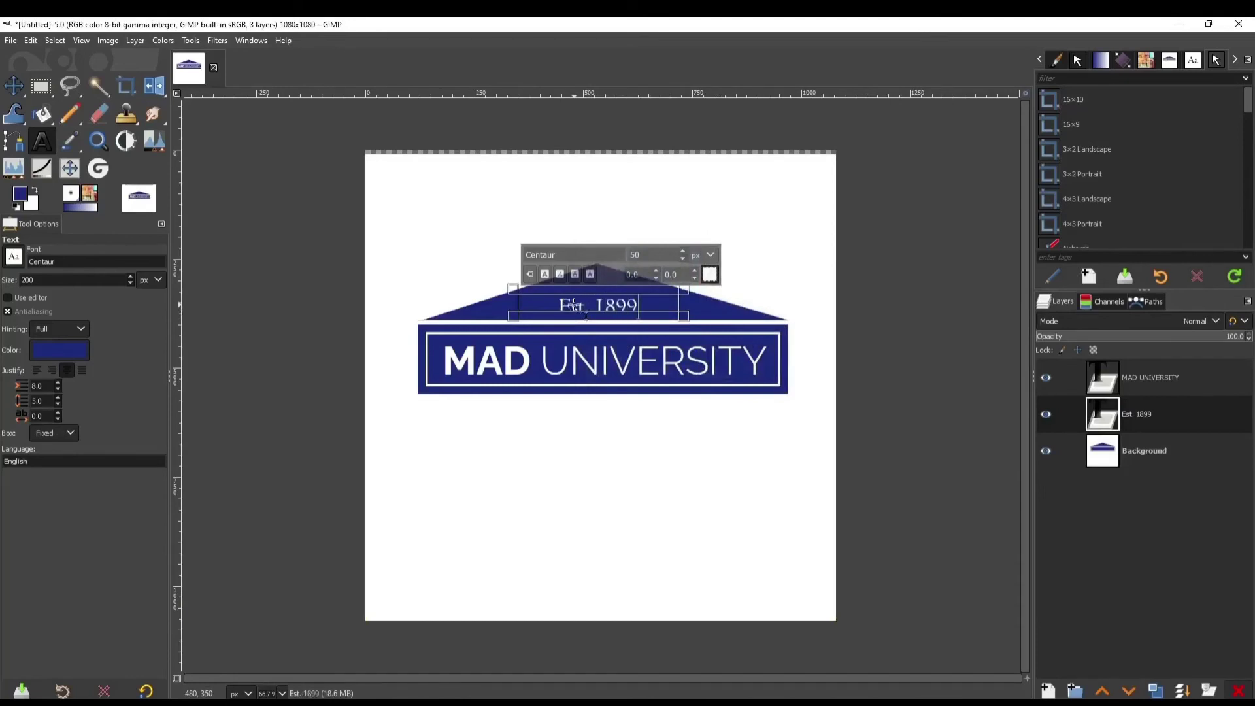
Step: Set the "Est. 1899" text size to 44 px and shift the Background layer slightly down
{"action": "left_click", "coordinate": [1169, 465]}
{"action": "left_click", "coordinate": [613, 304]}
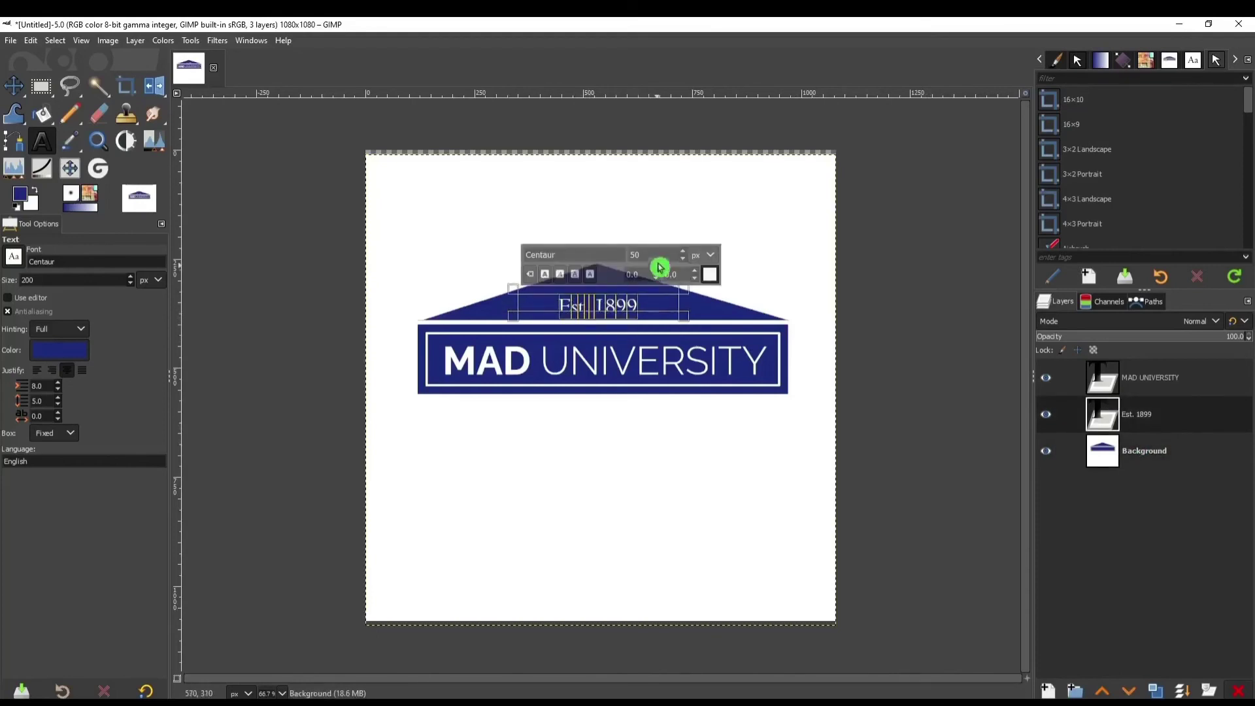
{"action": "type", "text": "44"}
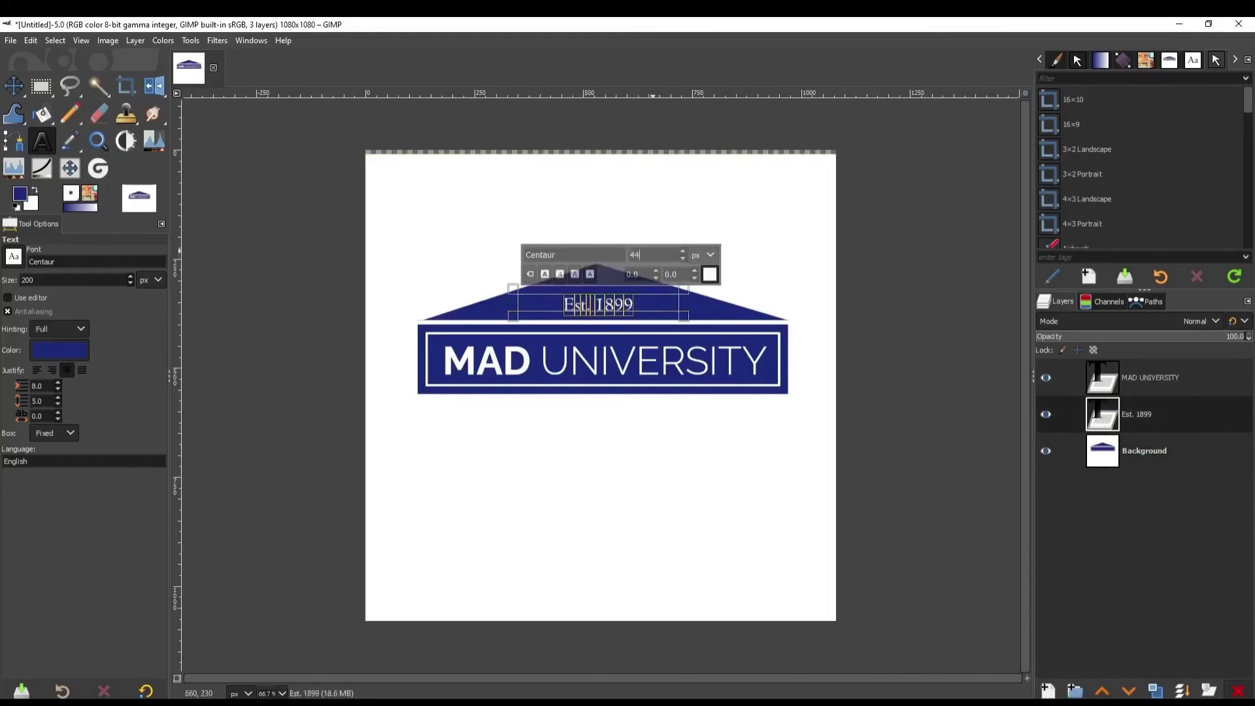
{"action": "type", "text": "m"}
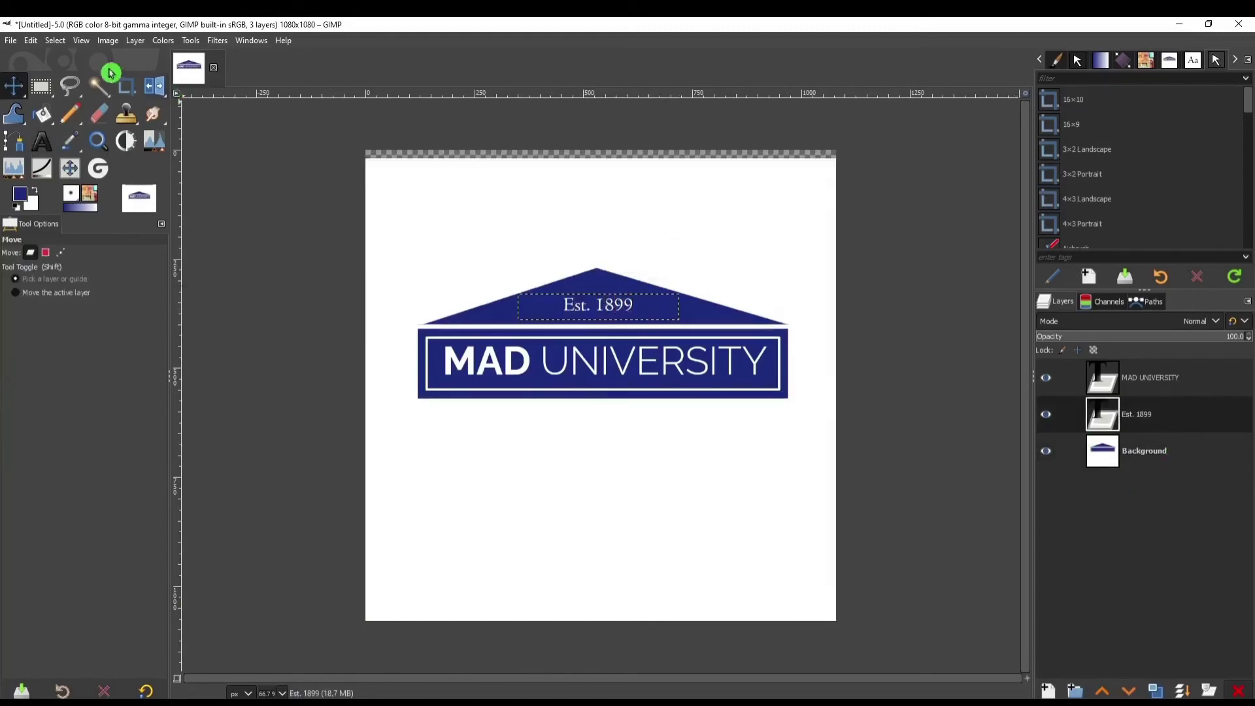
Step: Crop the image to its content and select the Background layer
{"action": "left_click", "coordinate": [106, 41]}
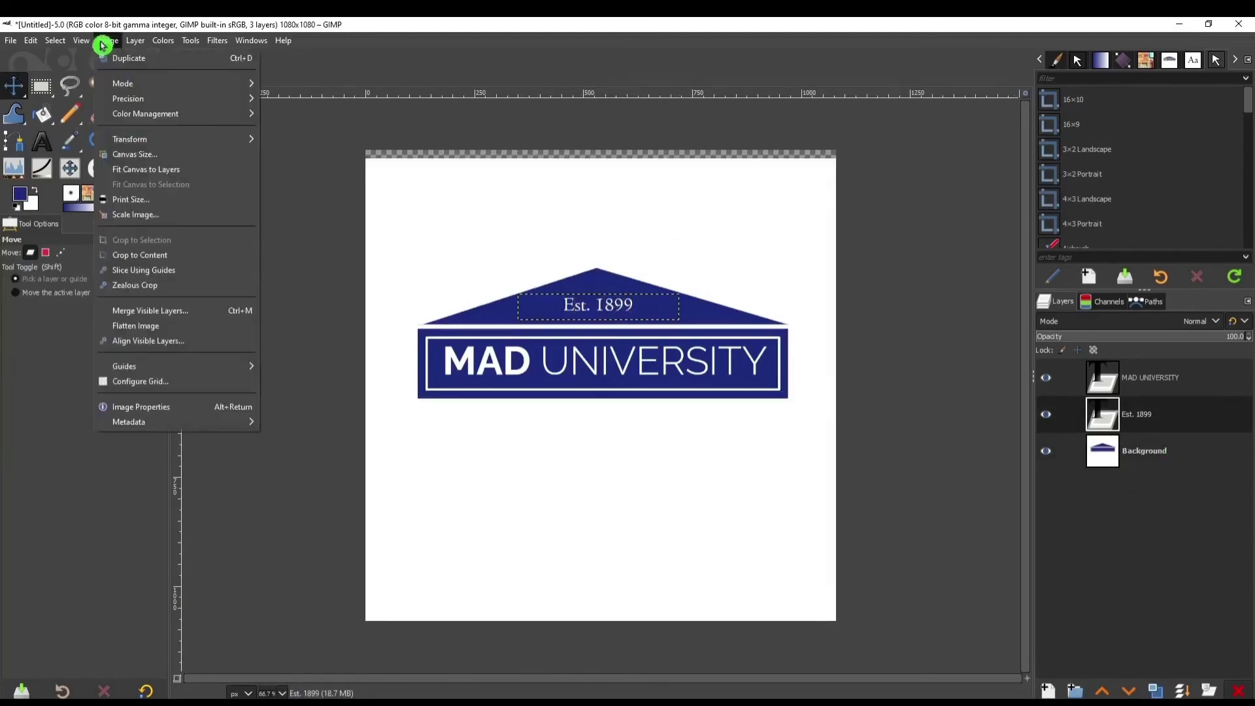
{"action": "left_click", "coordinate": [187, 255]}
{"action": "left_click", "coordinate": [1169, 451]}
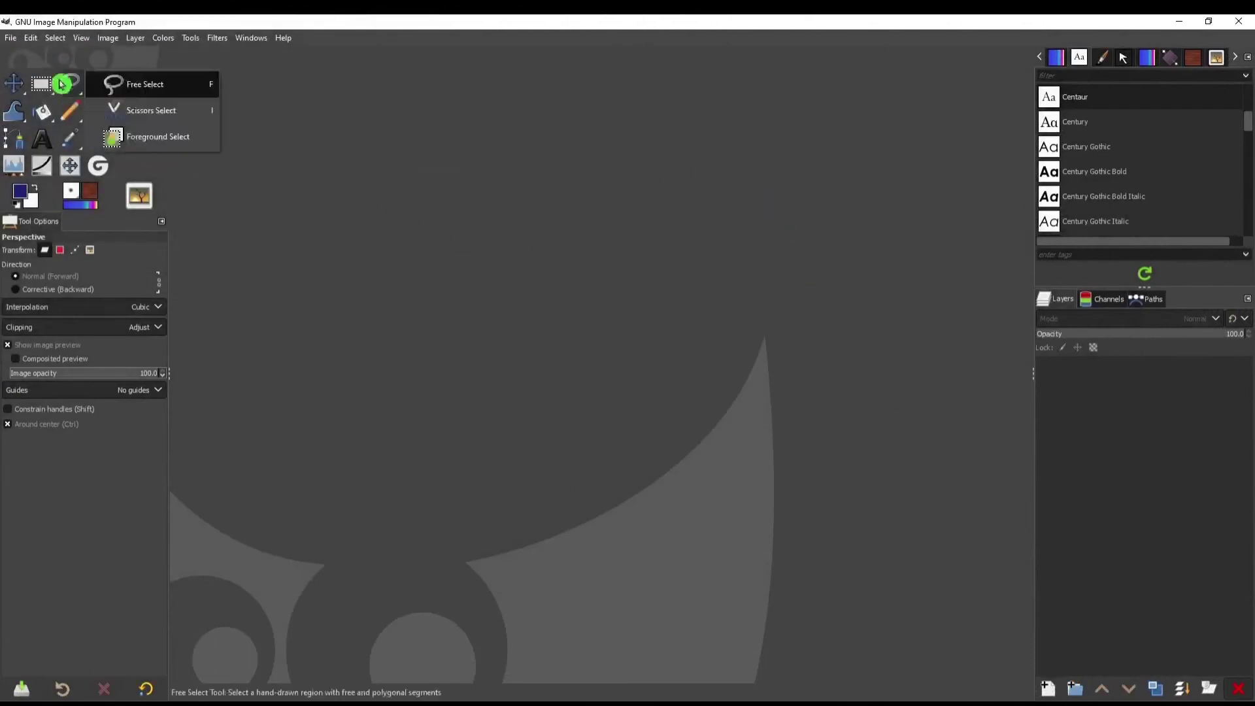
Step: Create a new 1080 × 1080 px image filled with the black foreground colour
{"action": "left_click", "coordinate": [11, 38]}
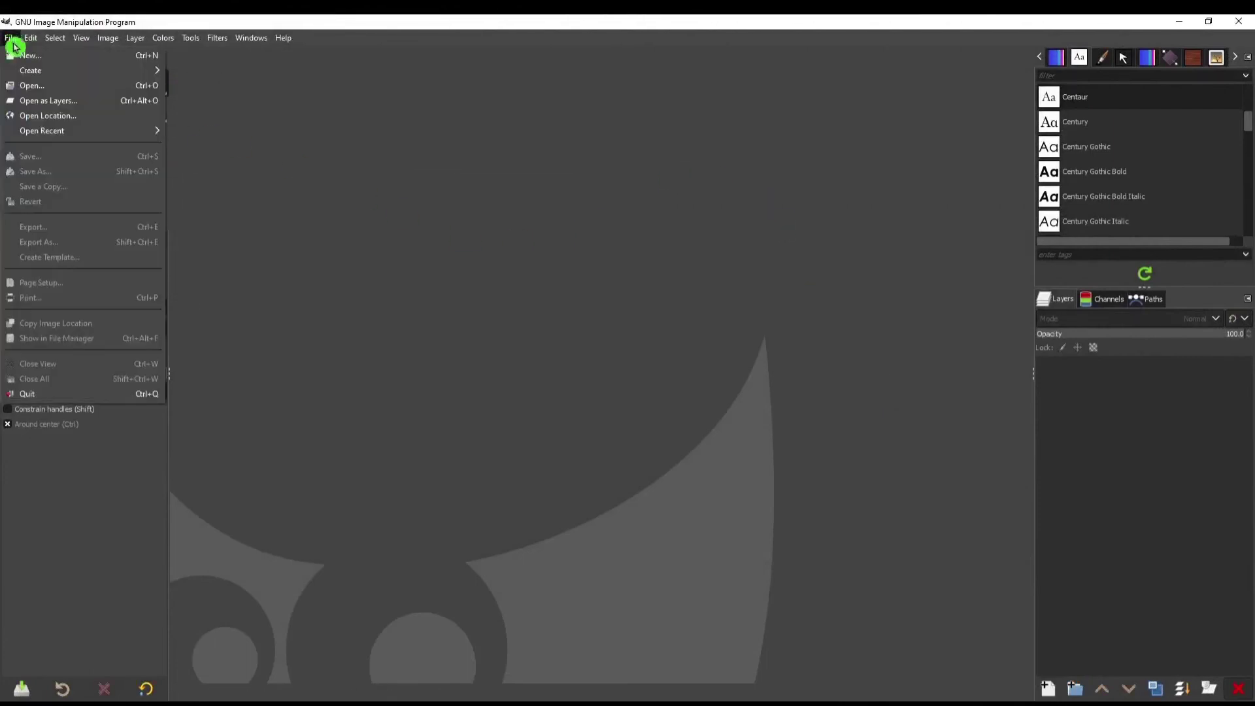
{"action": "left_click", "coordinate": [102, 56]}
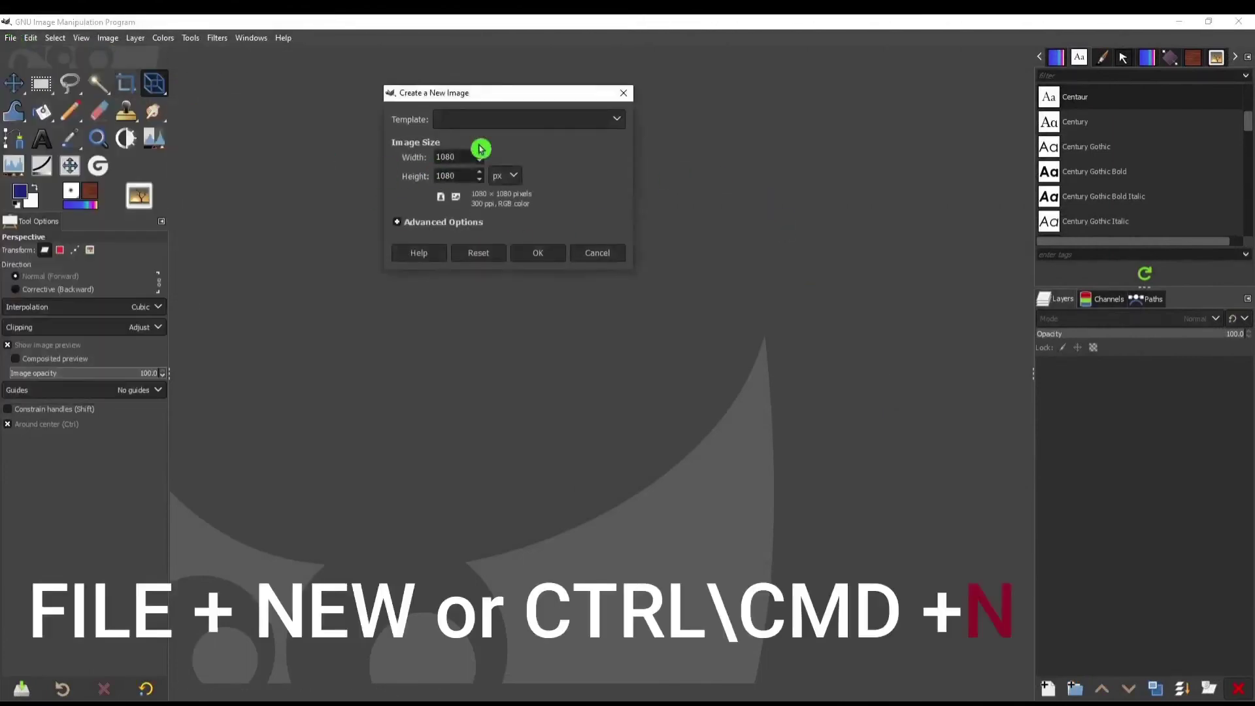
{"action": "left_click", "coordinate": [451, 226]}
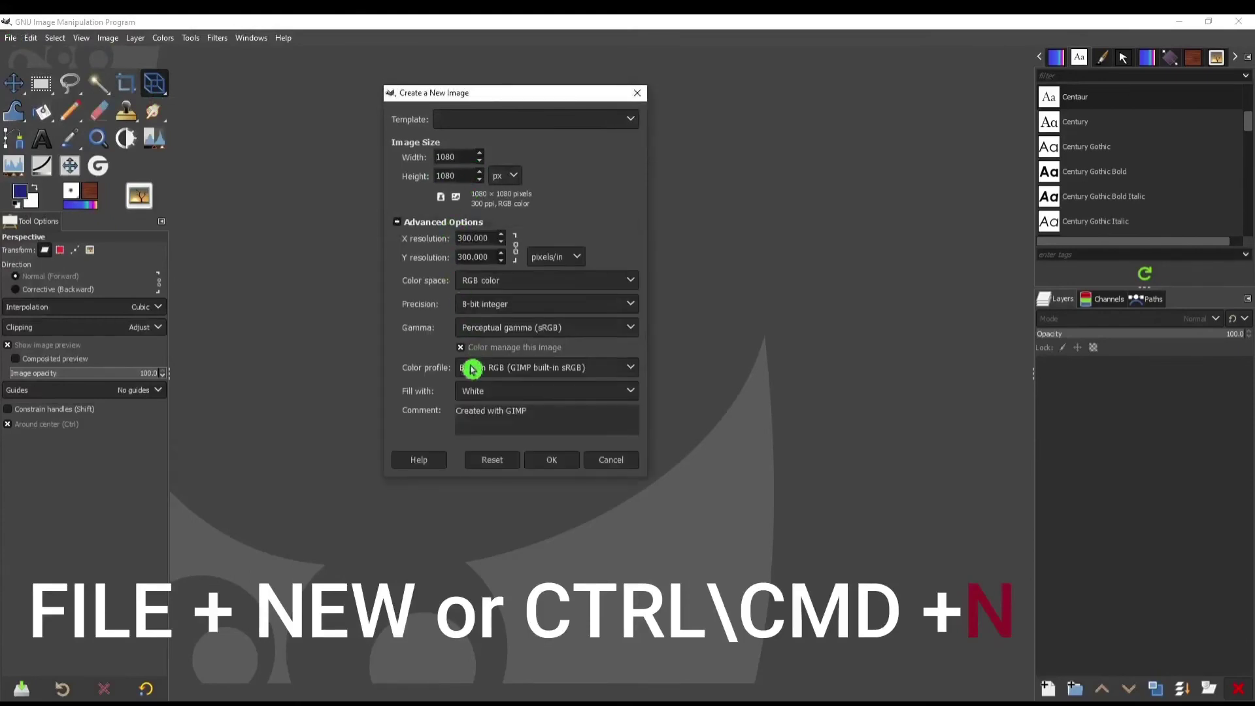
{"action": "left_click", "coordinate": [485, 392]}
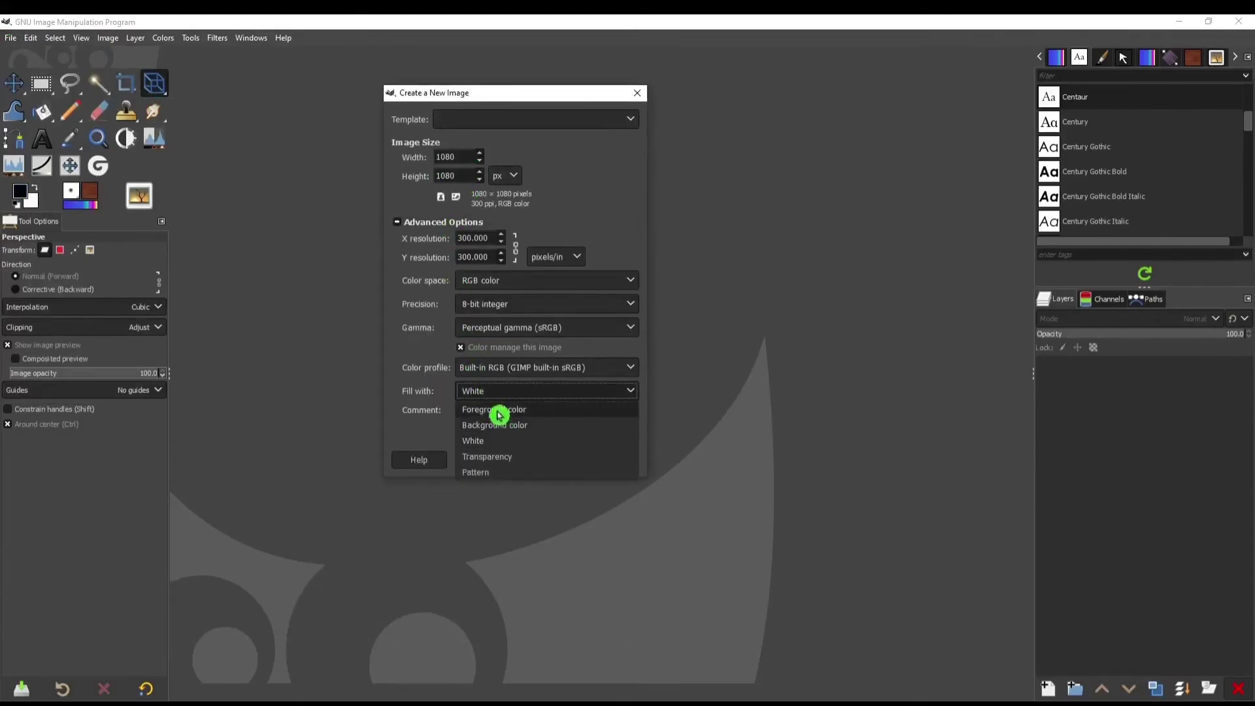
{"action": "left_click", "coordinate": [504, 409]}
{"action": "left_click", "coordinate": [554, 459]}
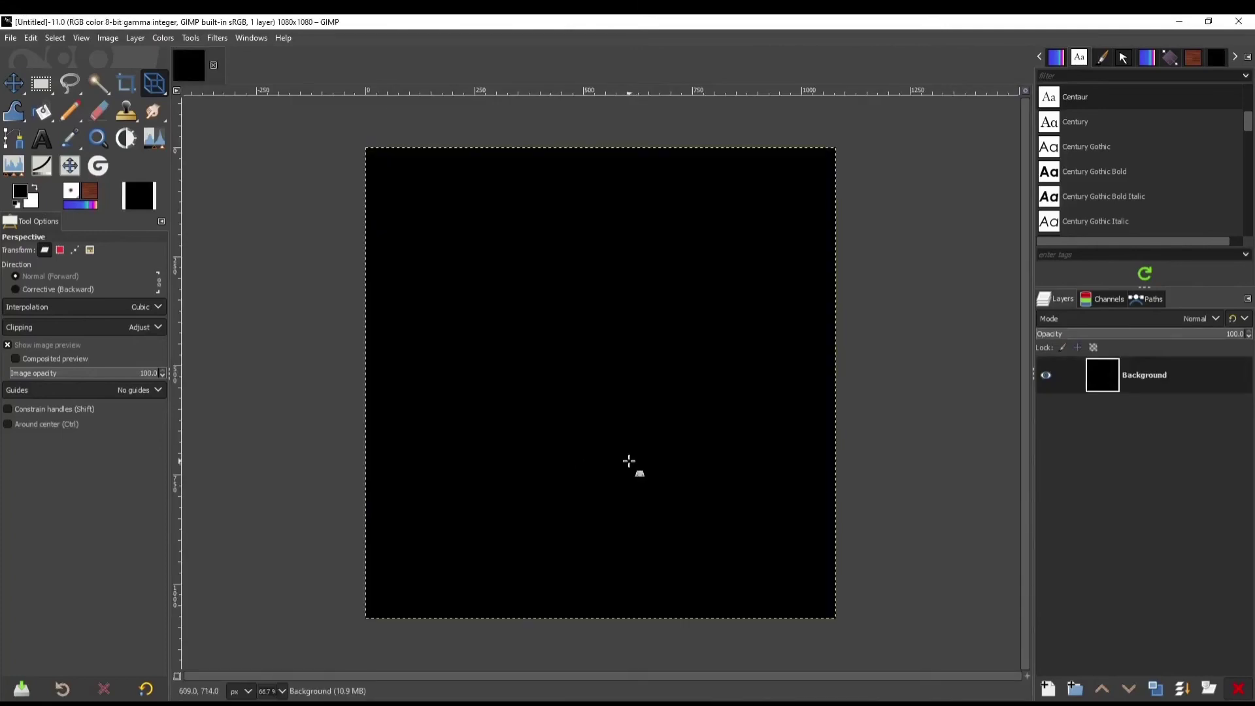
Step: Add the text "RC" in white Raleway Bold at 400 px in a large text box near the canvas centre
{"action": "key", "text": "t"}
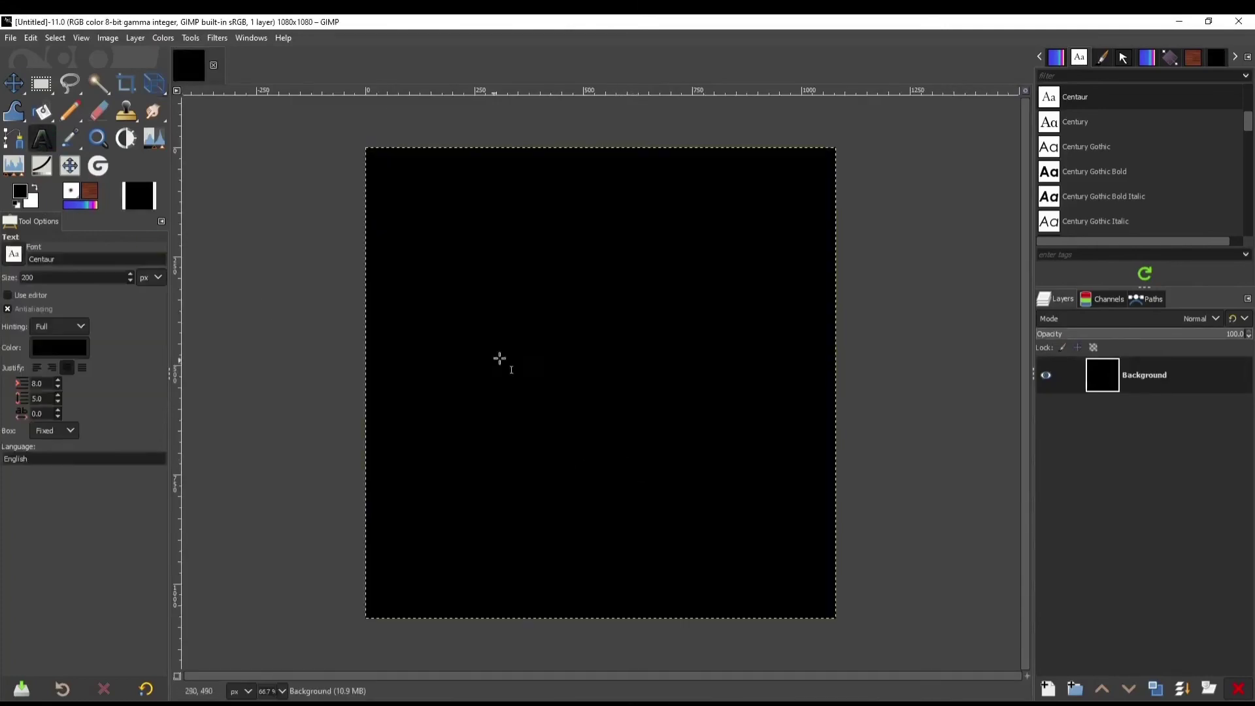
{"action": "left_click_drag", "start_coordinate": [497, 283], "coordinate": [748, 488]}
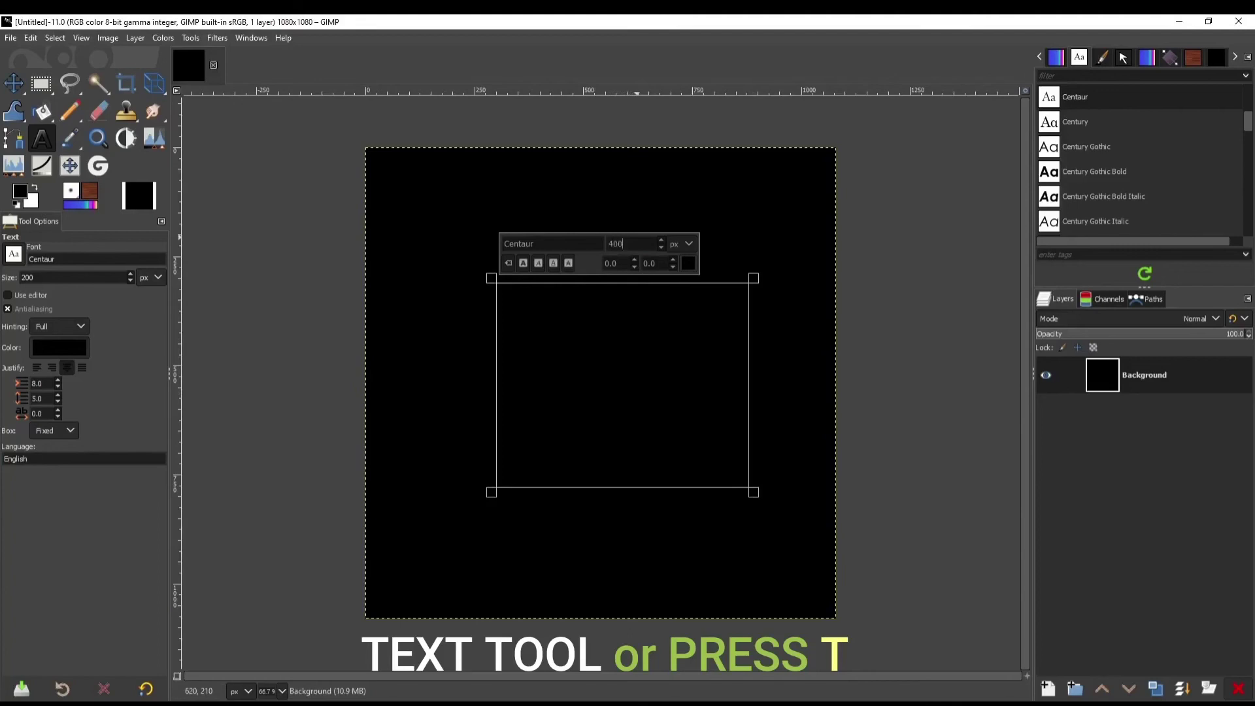
{"action": "type", "text": "400"}
{"action": "left_click", "coordinate": [687, 266]}
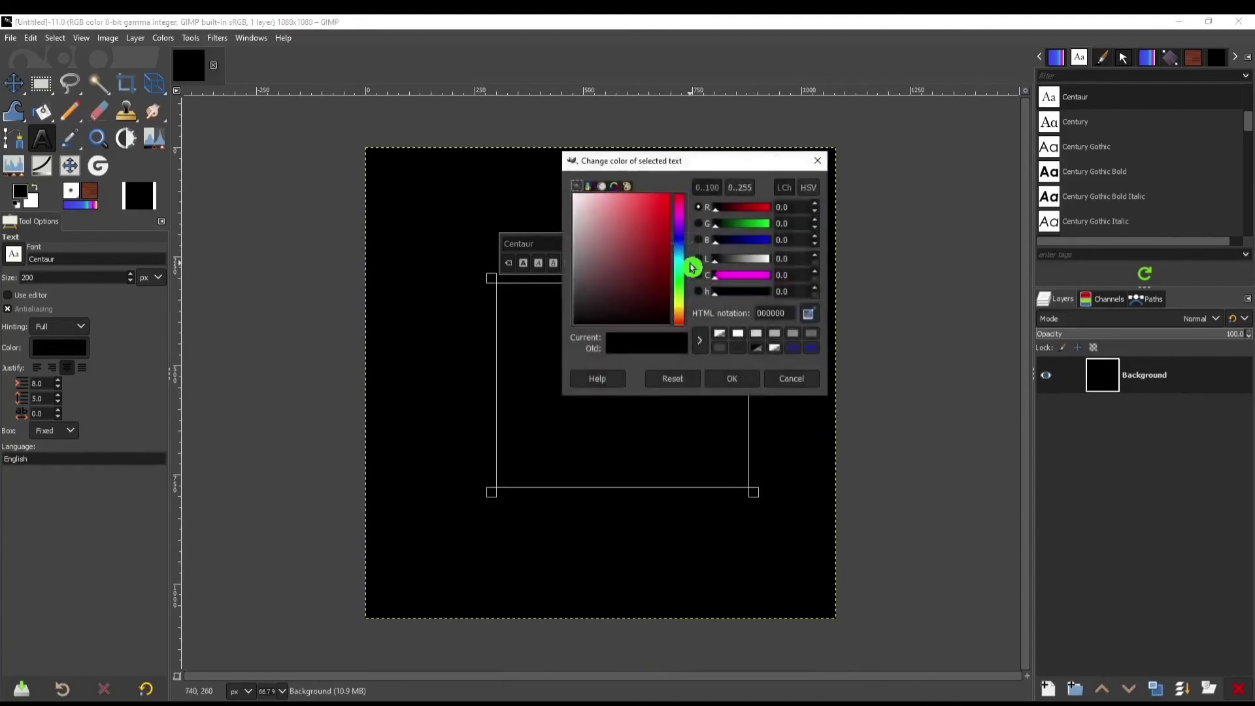
{"action": "left_click_drag", "start_coordinate": [644, 237], "coordinate": [565, 189]}
{"action": "left_click", "coordinate": [740, 383]}
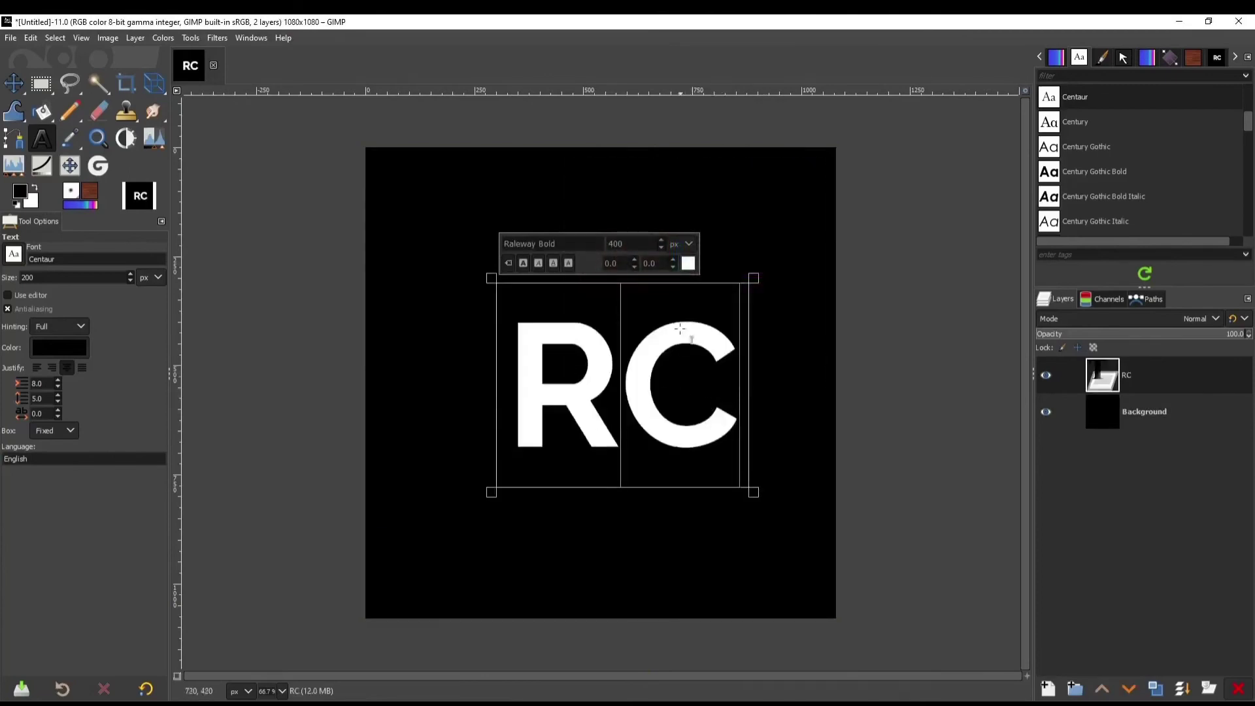
Step: Recolour the letter C of the RC text green with the value 18790a
{"action": "left_click", "coordinate": [687, 263]}
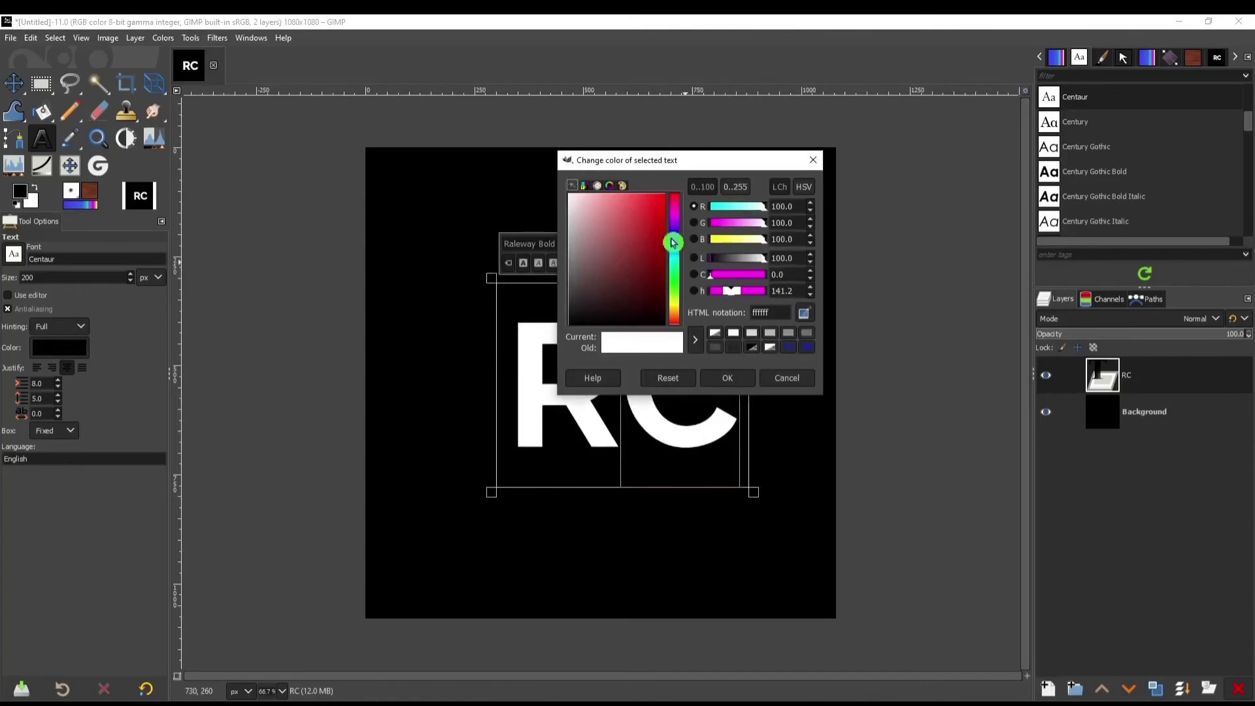
{"action": "left_click_drag", "start_coordinate": [675, 248], "coordinate": [675, 283]}
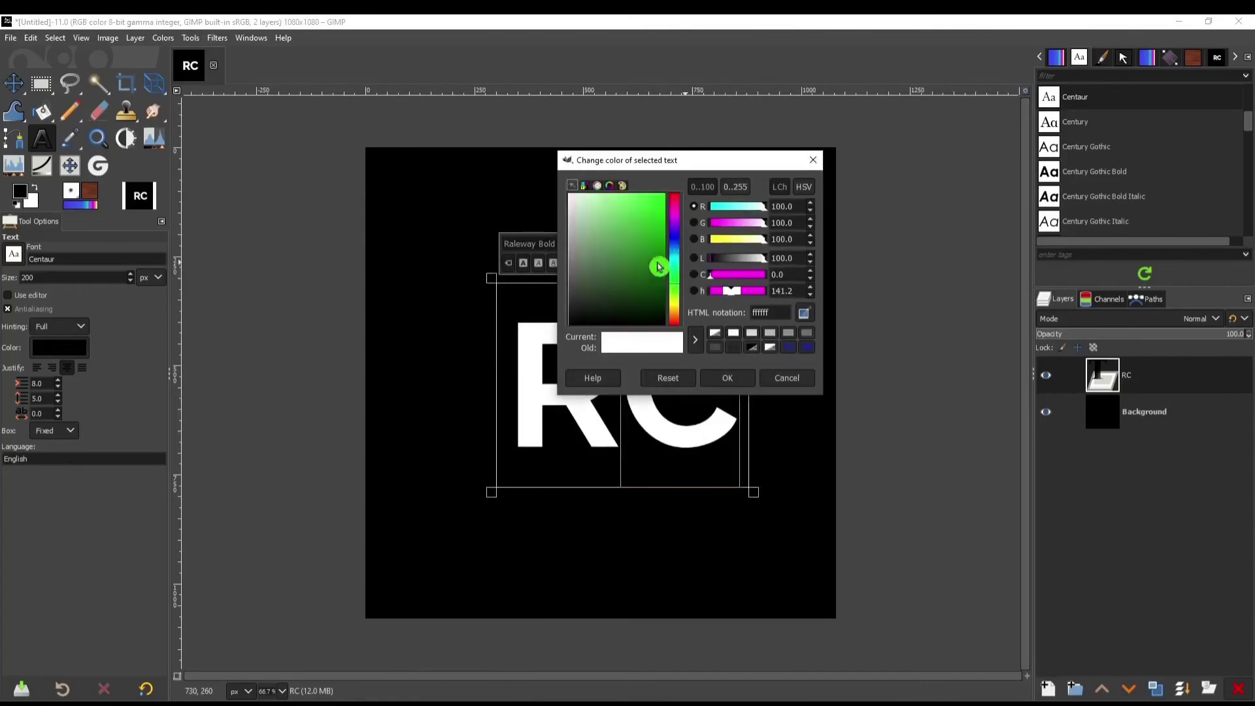
{"action": "left_click", "coordinate": [659, 266]}
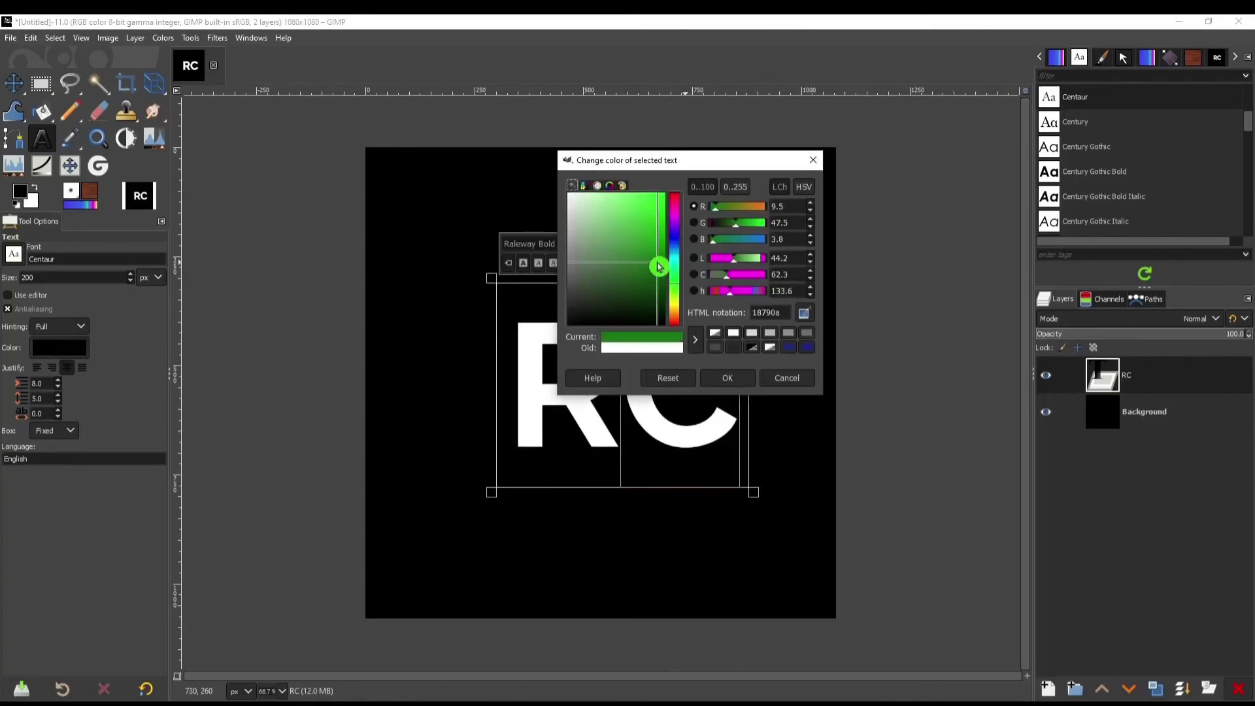
{"action": "left_click", "coordinate": [726, 379]}
{"action": "left_click", "coordinate": [815, 376]}
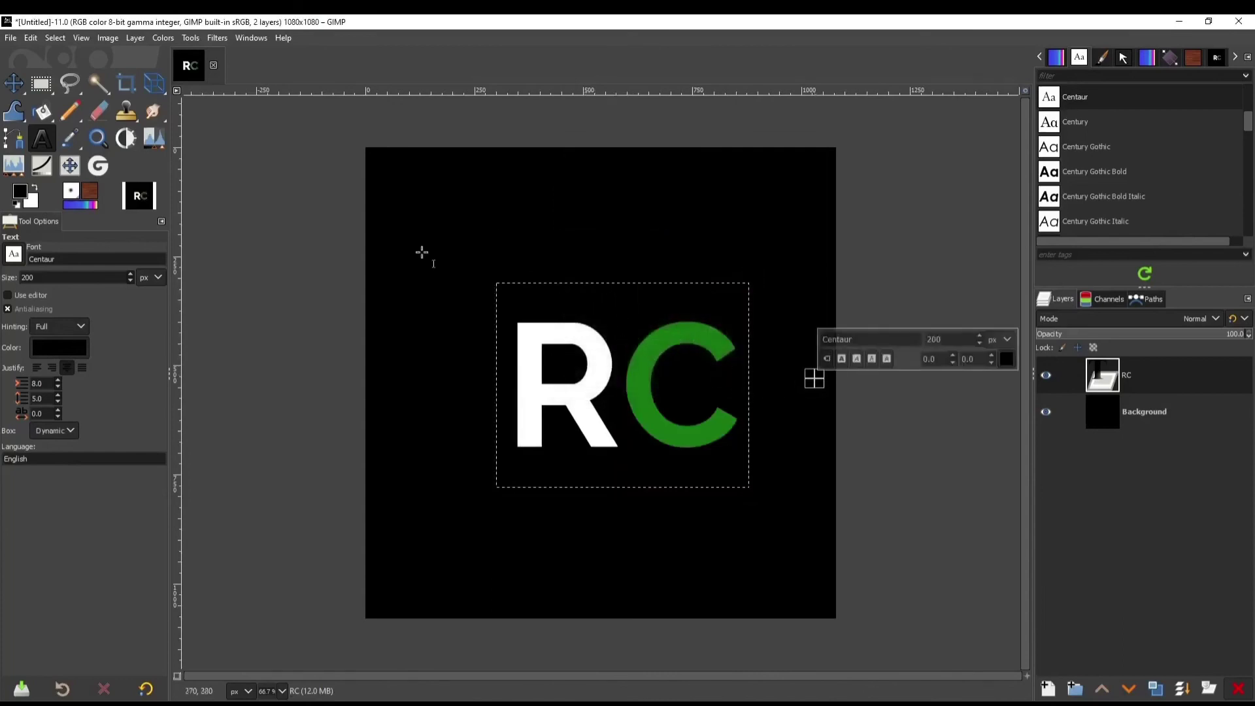
Step: Align the RC text layer to the centre of the image, both horizontally and vertically
{"action": "key", "text": "m"}
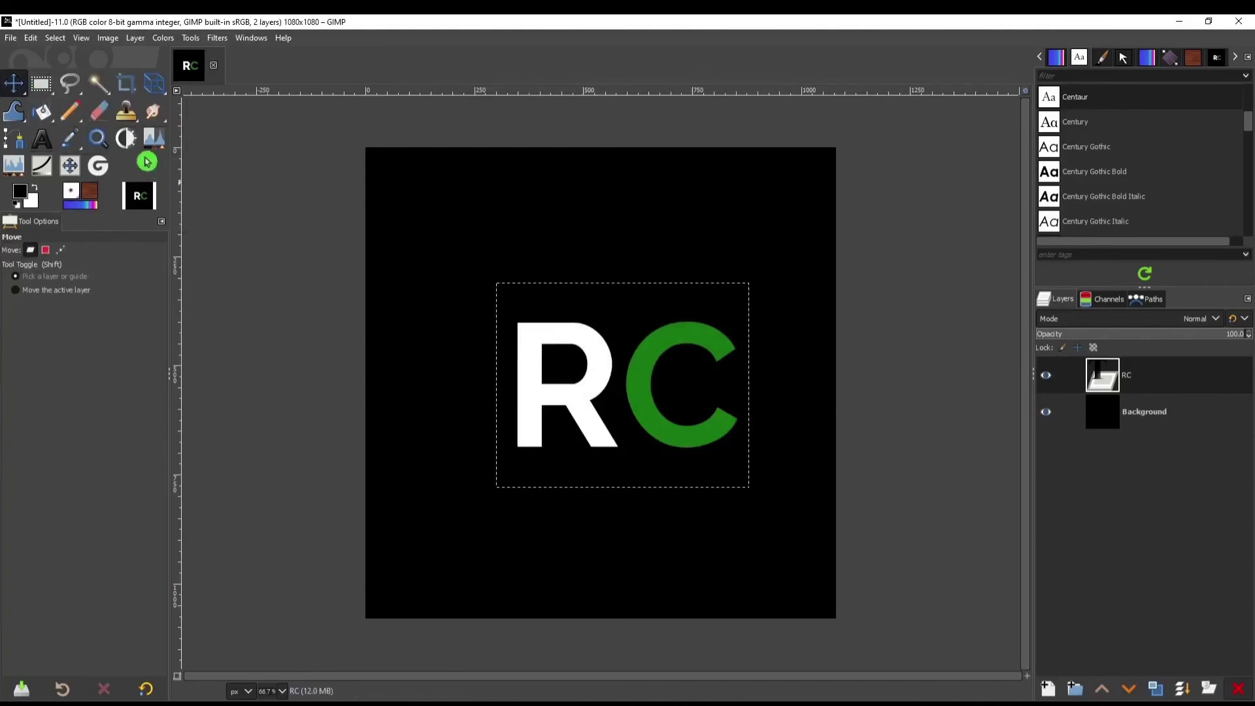
{"action": "key", "text": "q"}
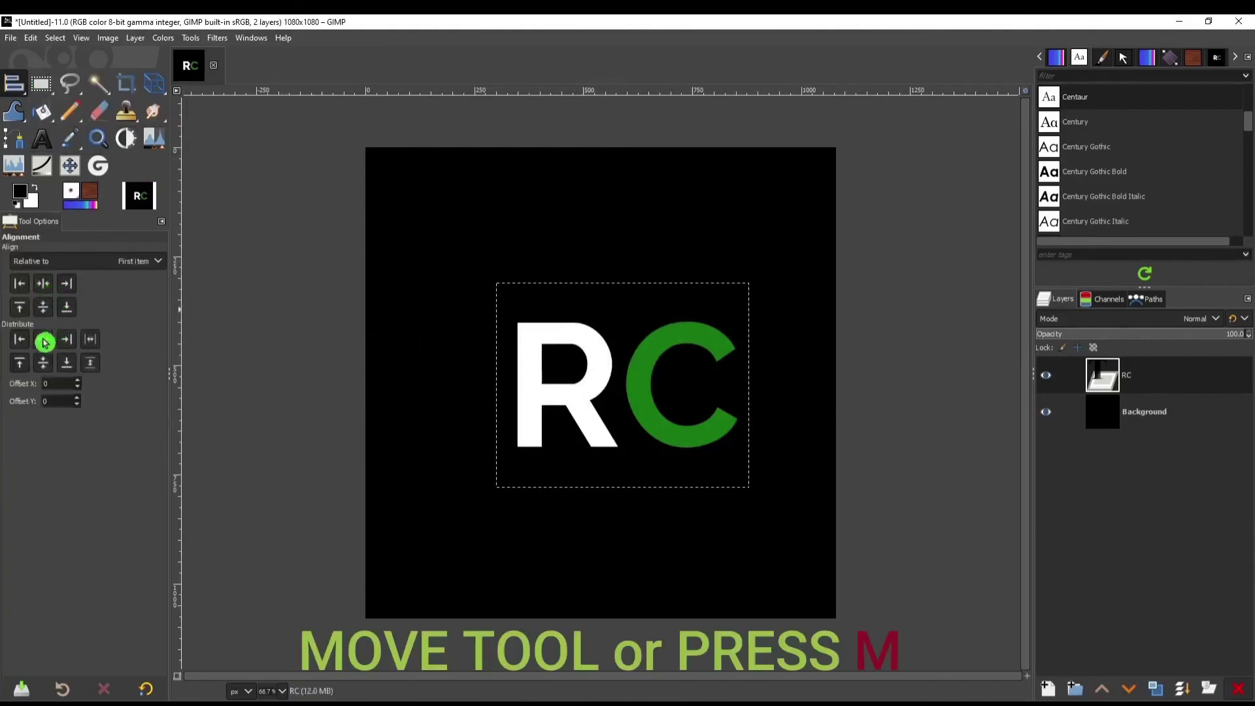
{"action": "left_click", "coordinate": [88, 261]}
{"action": "left_click", "coordinate": [98, 277]}
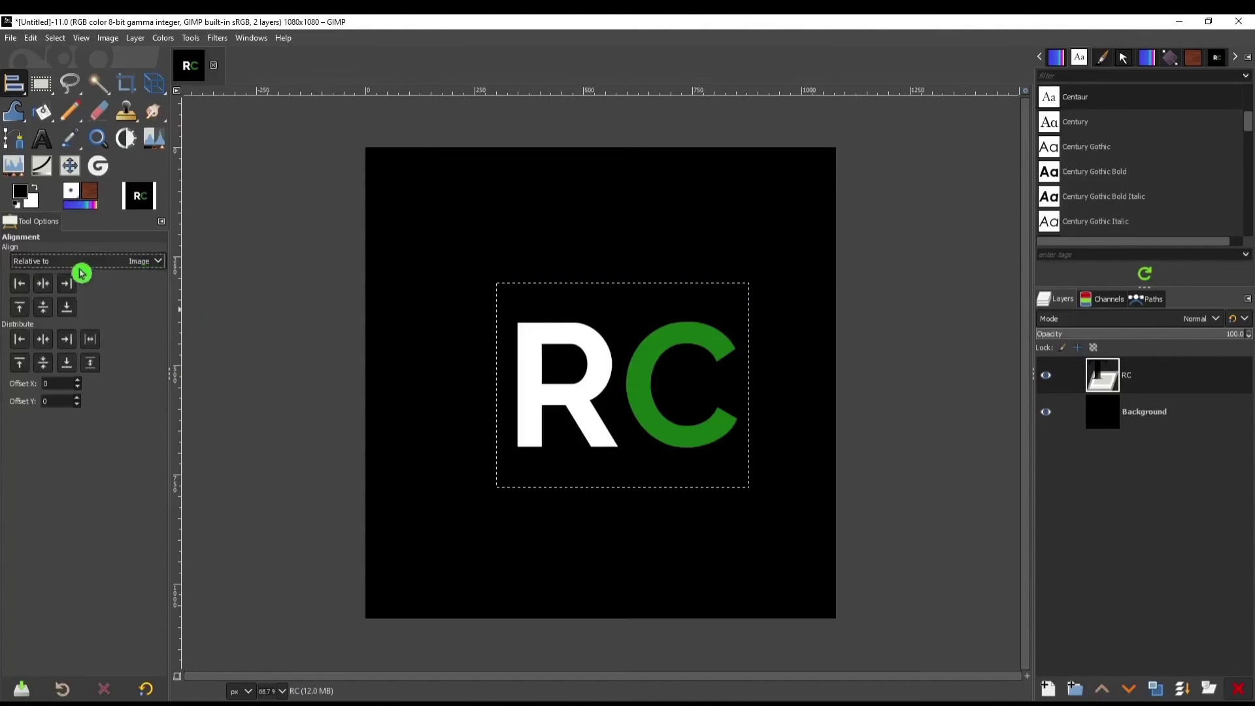
{"action": "left_click", "coordinate": [43, 283]}
{"action": "left_click", "coordinate": [43, 306]}
Step: Set the kerning of the RC text to -122 so the green C overlaps the R
{"action": "key", "text": "m"}
{"action": "key", "text": "t"}
{"action": "left_click", "coordinate": [587, 322]}
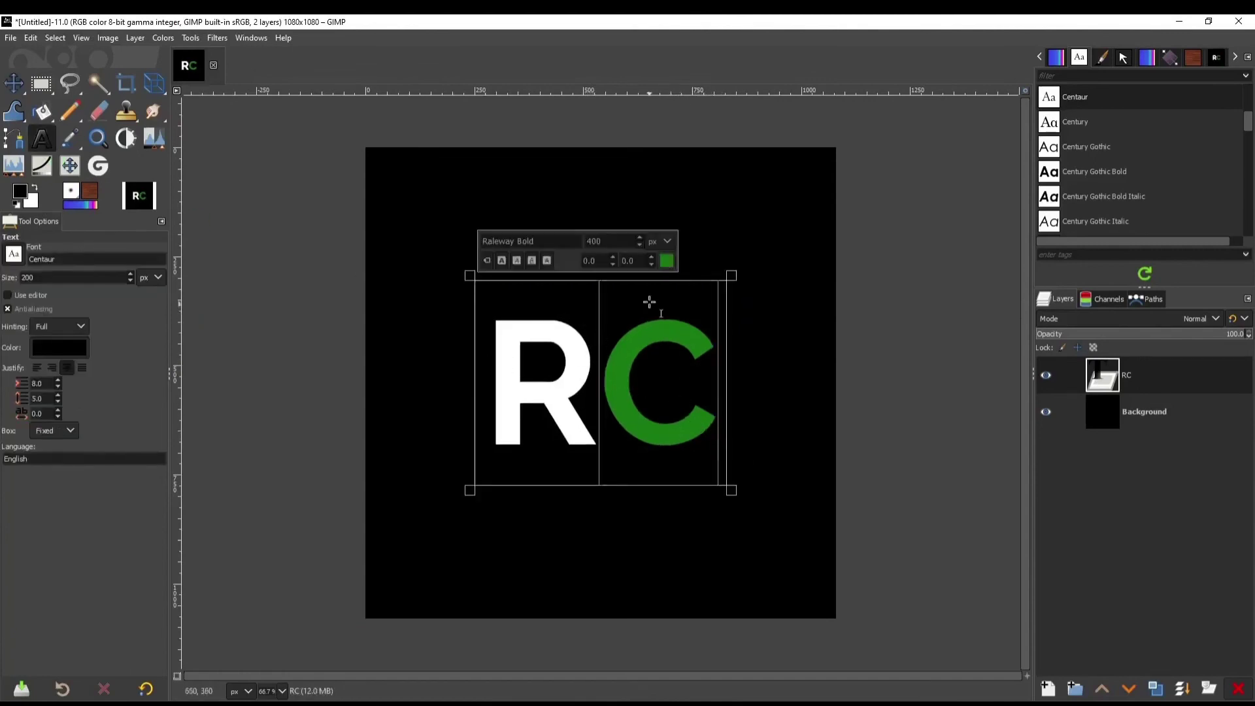
{"action": "left_click", "coordinate": [654, 266]}
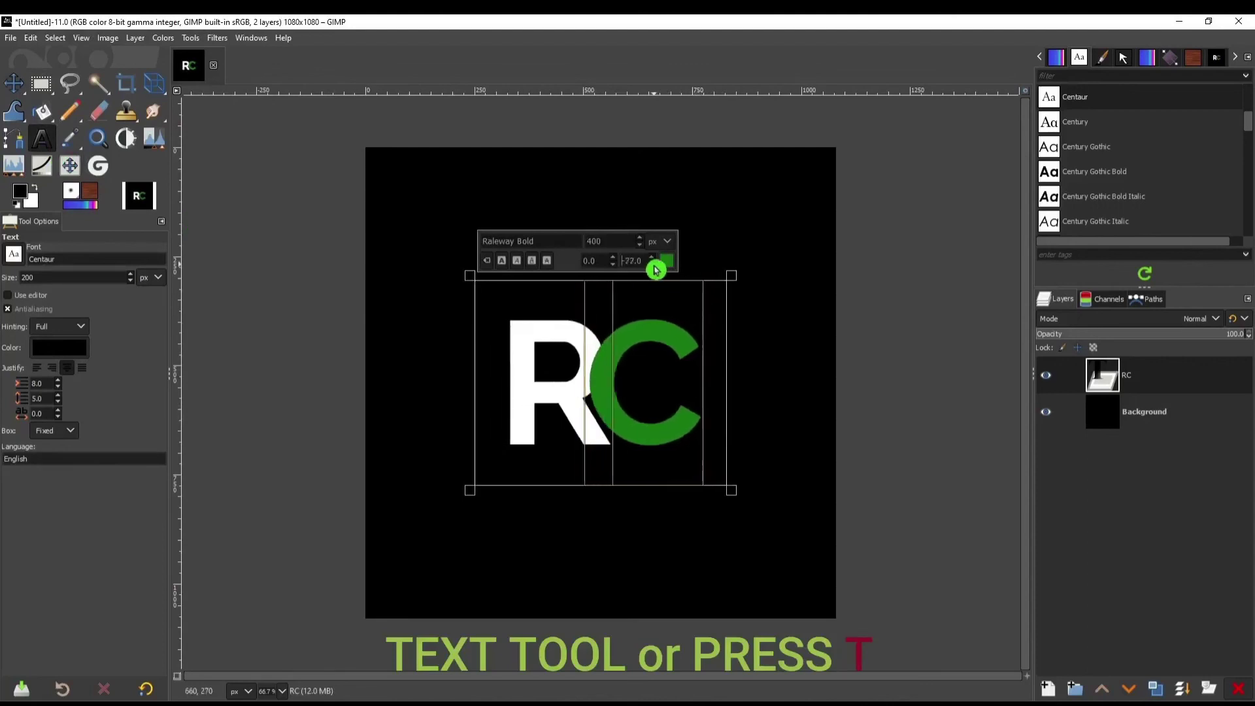
{"action": "left_click", "coordinate": [656, 265]}
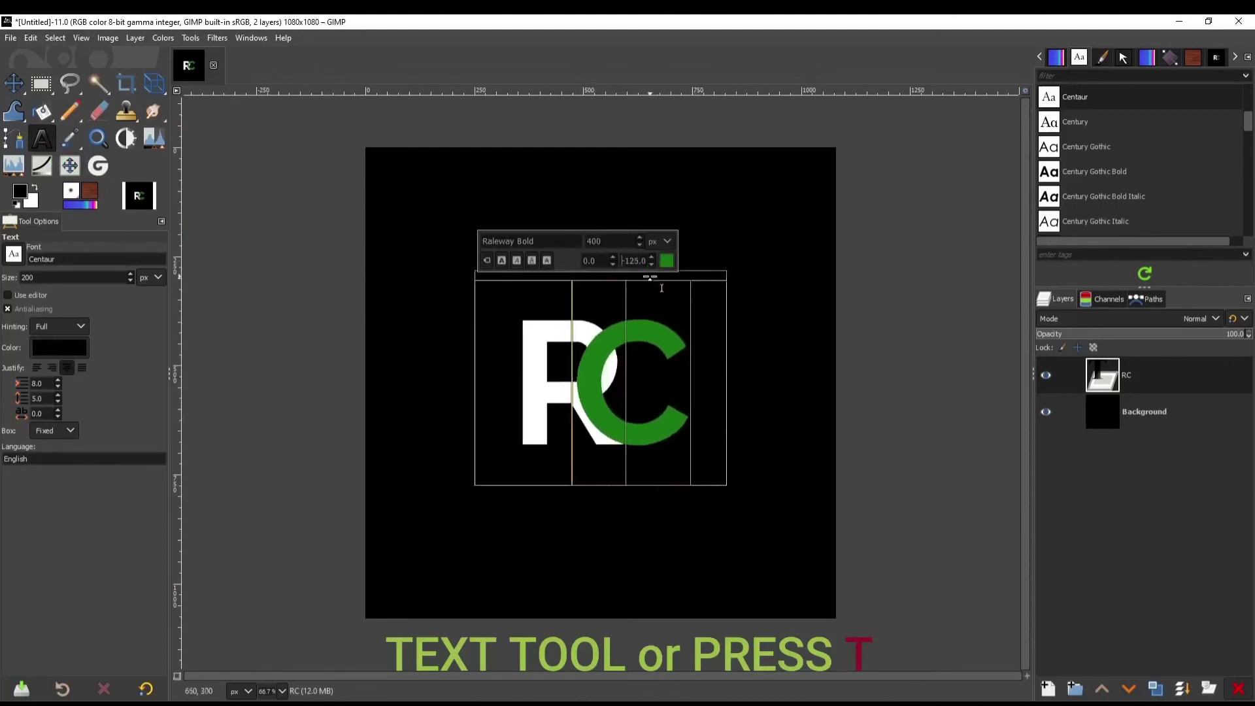
{"action": "left_click", "coordinate": [653, 266]}
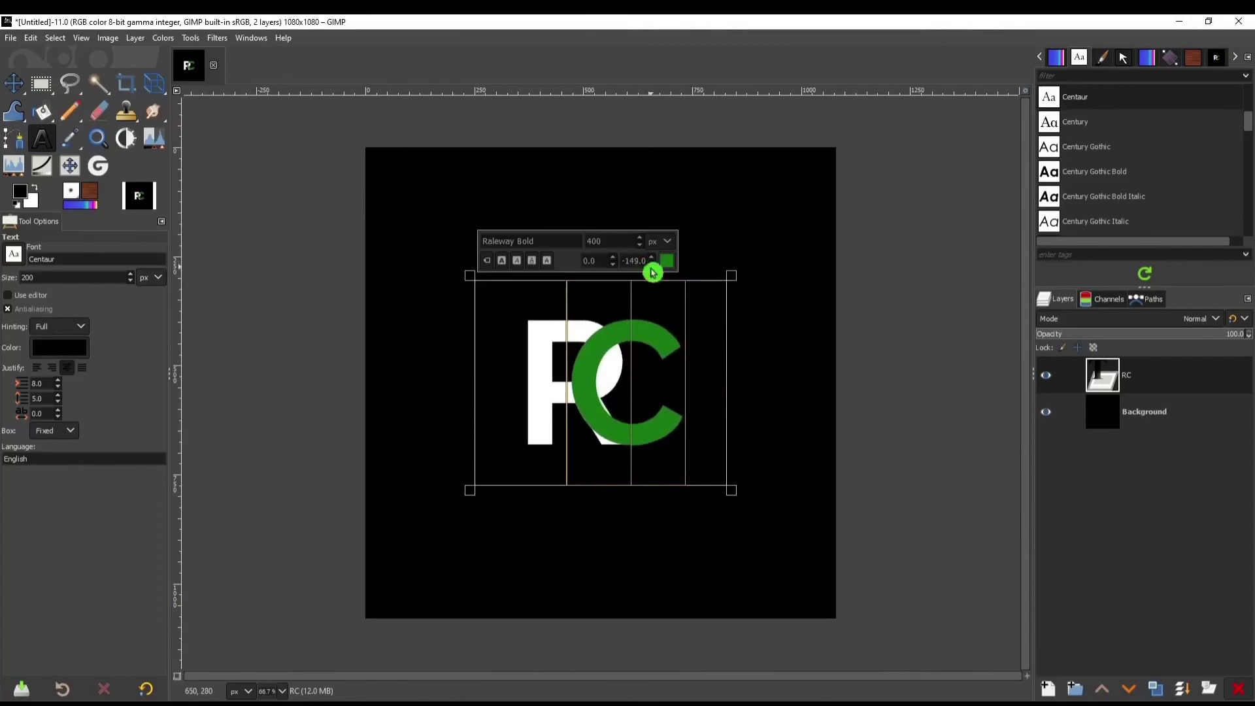
{"action": "left_click", "coordinate": [653, 259]}
{"action": "left_click", "coordinate": [652, 266]}
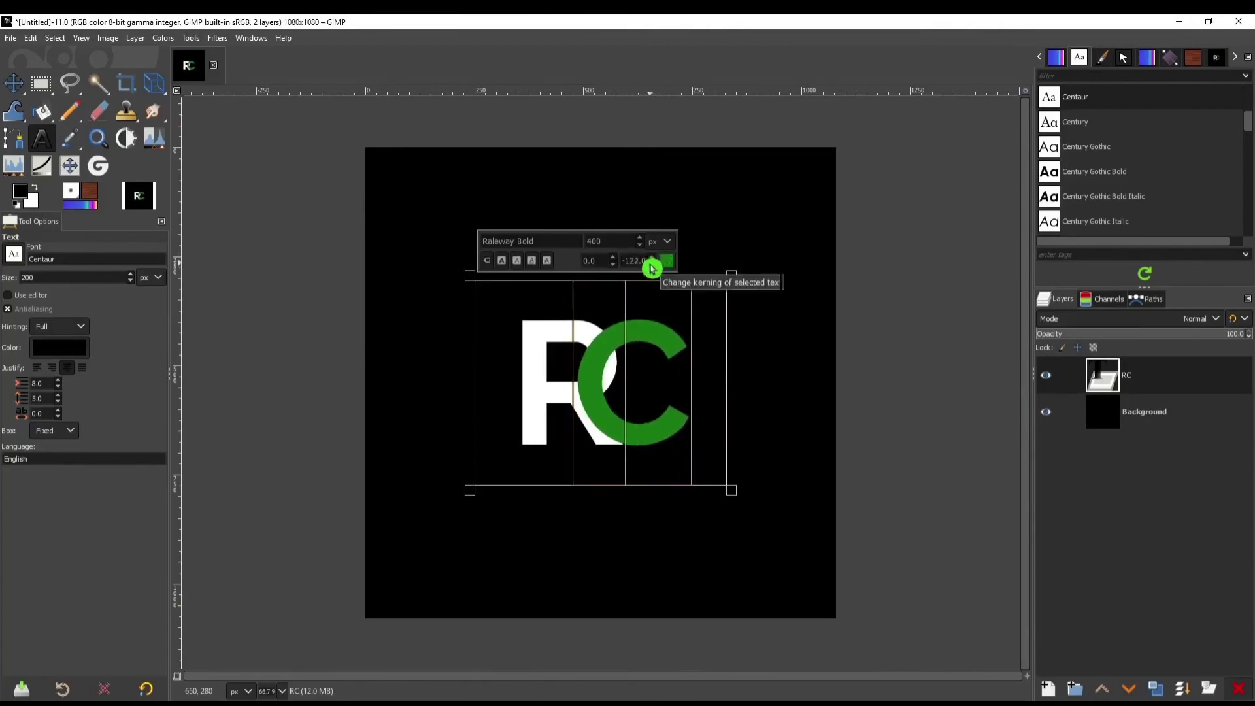
Step: On the Background layer, draw a circular 540 × 540 px selection around the RC letters, positioned at 260, 280
{"action": "key", "text": "Page_Down"}
{"action": "left_click_drag", "start_coordinate": [48, 83], "coordinate": [71, 111]}
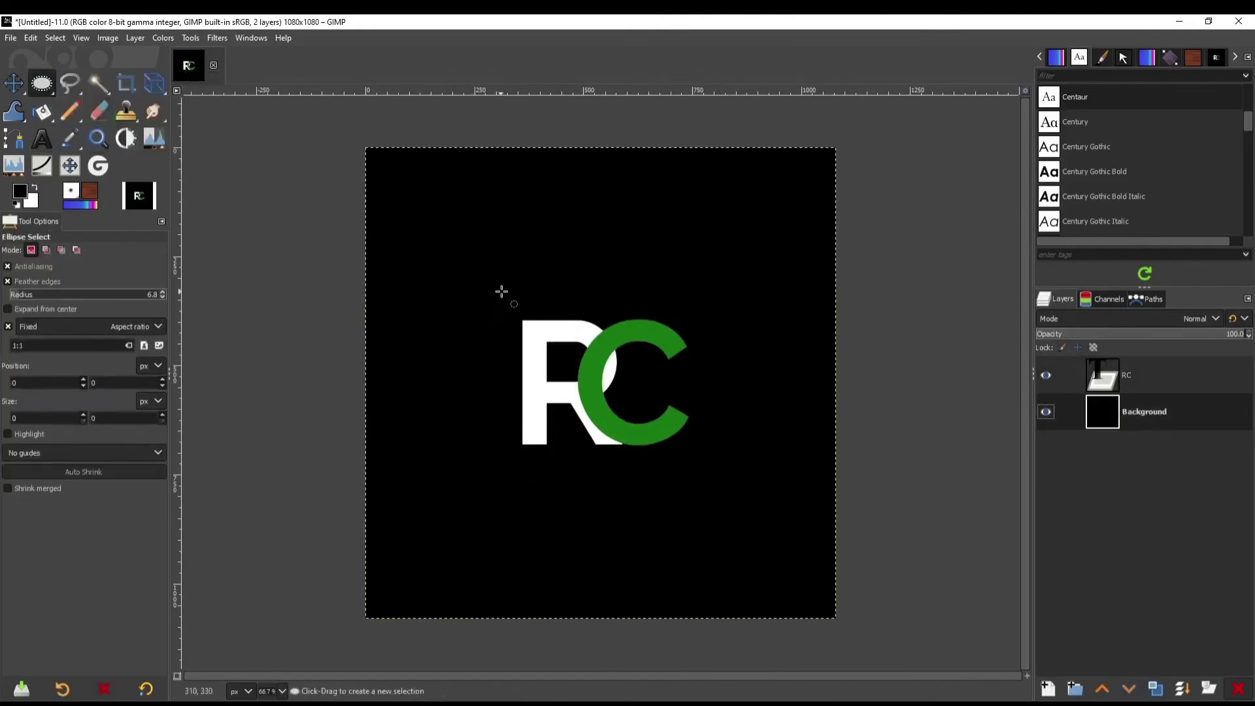
{"action": "left_click_drag", "start_coordinate": [483, 283], "coordinate": [651, 516]}
{"action": "left_click_drag", "start_coordinate": [597, 415], "coordinate": [592, 401]}
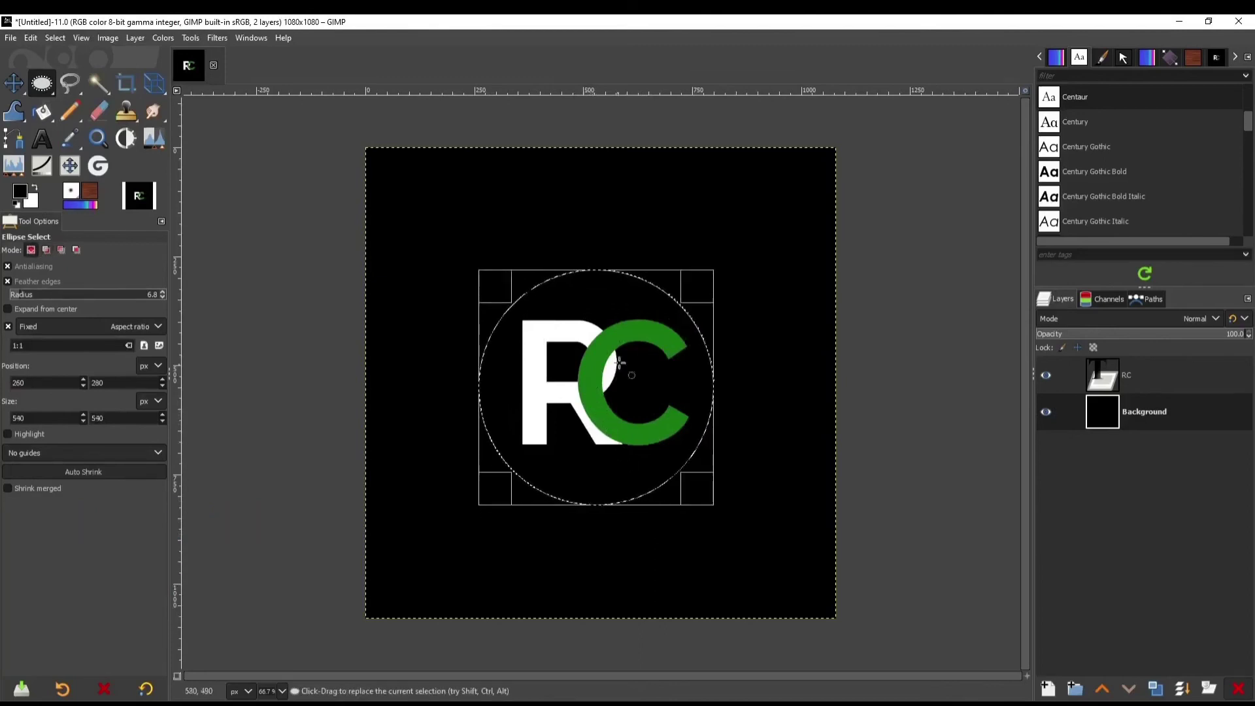
Step: Convert the circular selection into a 5 px border selection with the Hard border style
{"action": "right_click", "coordinate": [662, 293]}
{"action": "mouse_move", "coordinate": [705, 341]}
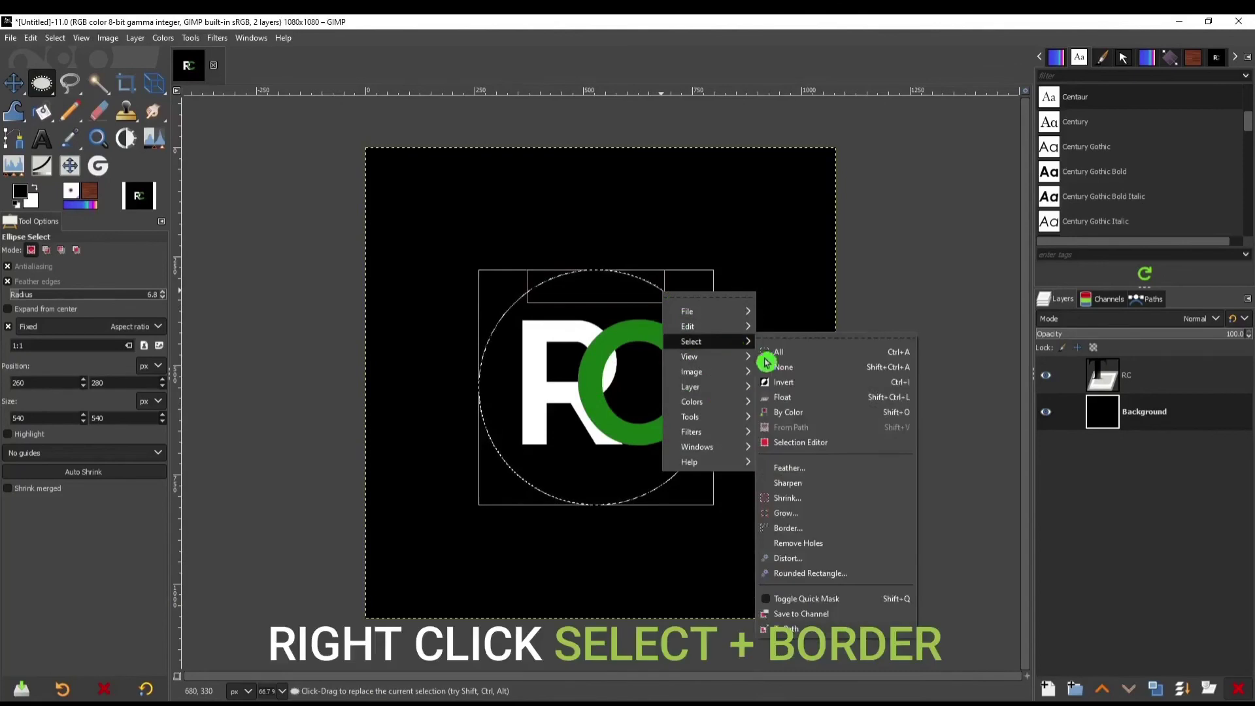
{"action": "left_click", "coordinate": [794, 527]}
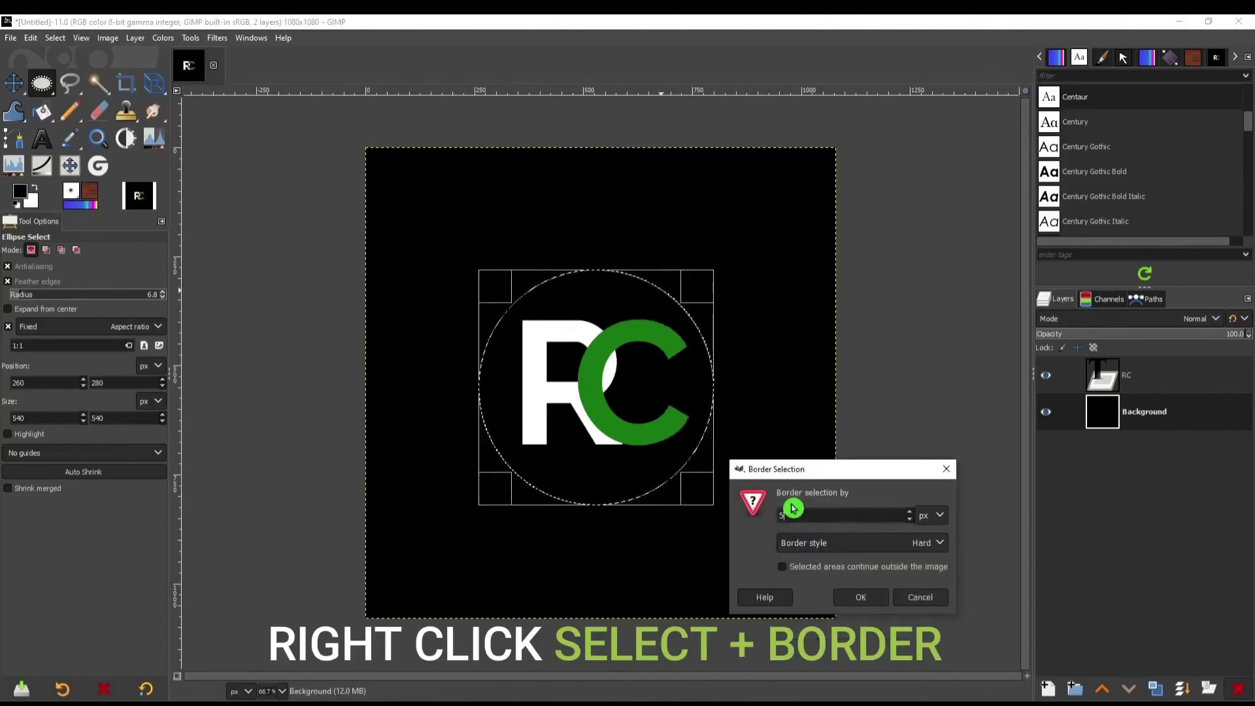
{"action": "left_click", "coordinate": [860, 597]}
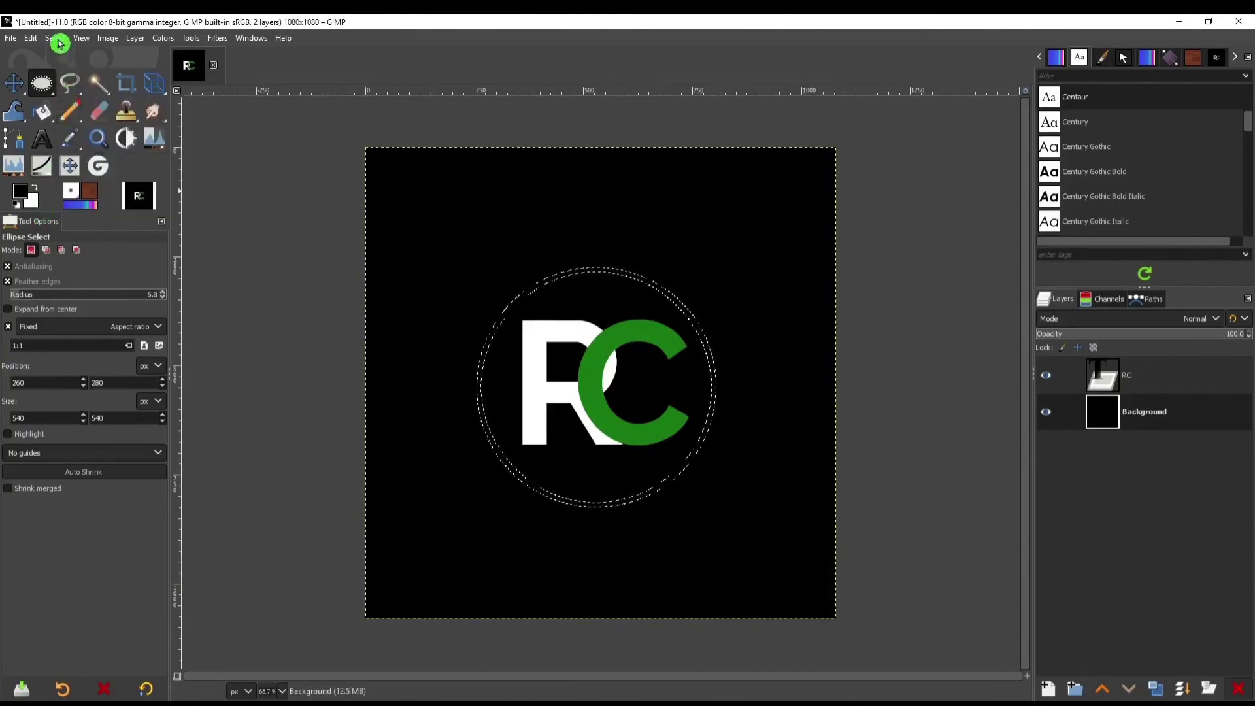
Step: Fill the ring selection with the white background colour and clear the selection
{"action": "left_click", "coordinate": [30, 38]}
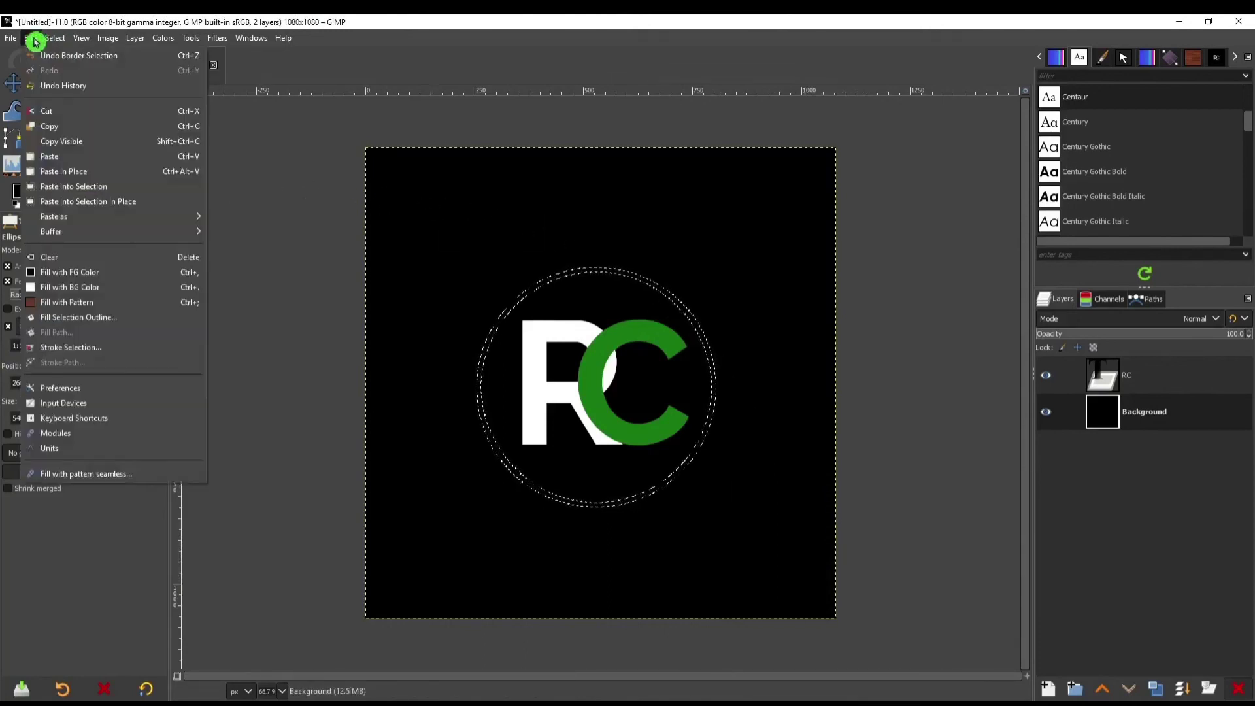
{"action": "left_click", "coordinate": [101, 286]}
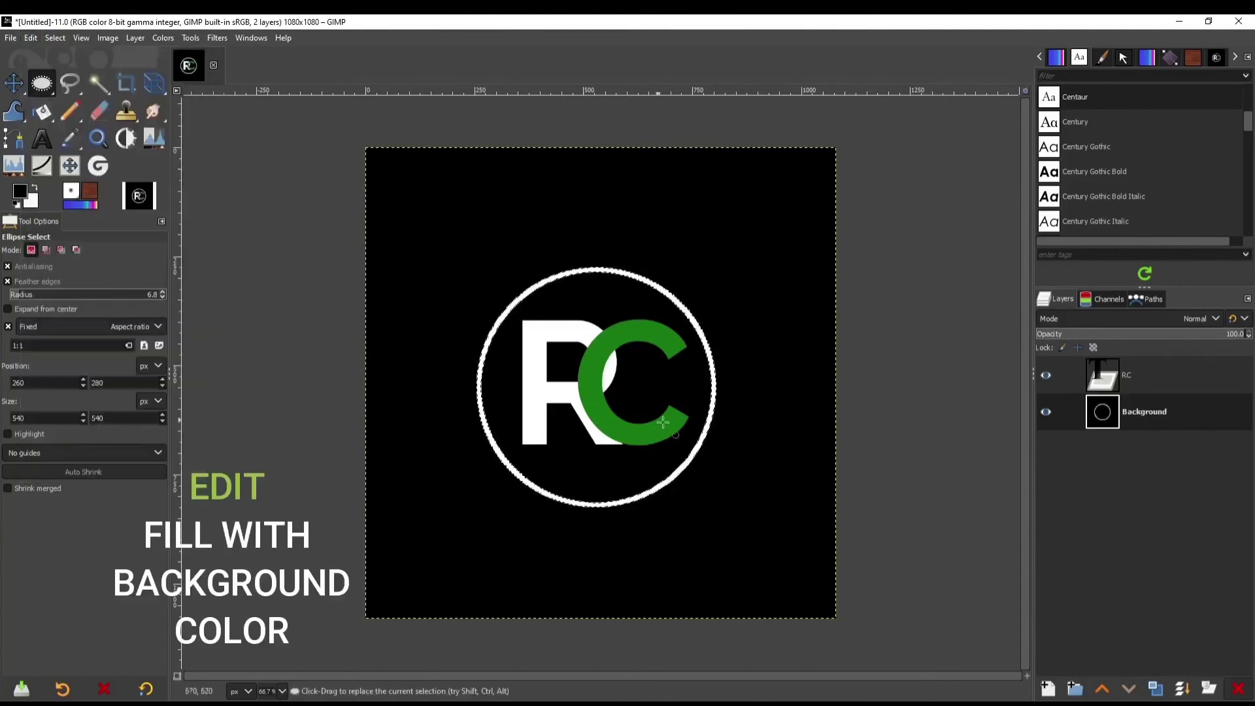
{"action": "left_click", "coordinate": [55, 38]}
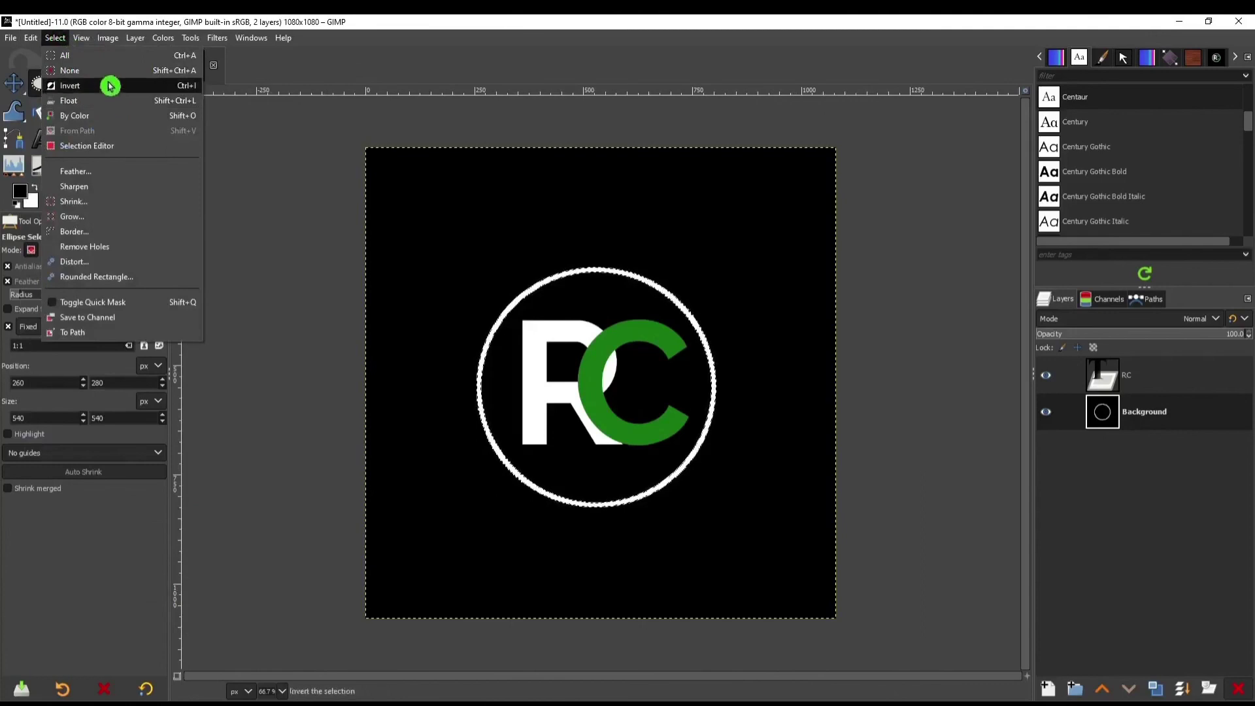
{"action": "left_click", "coordinate": [69, 70]}
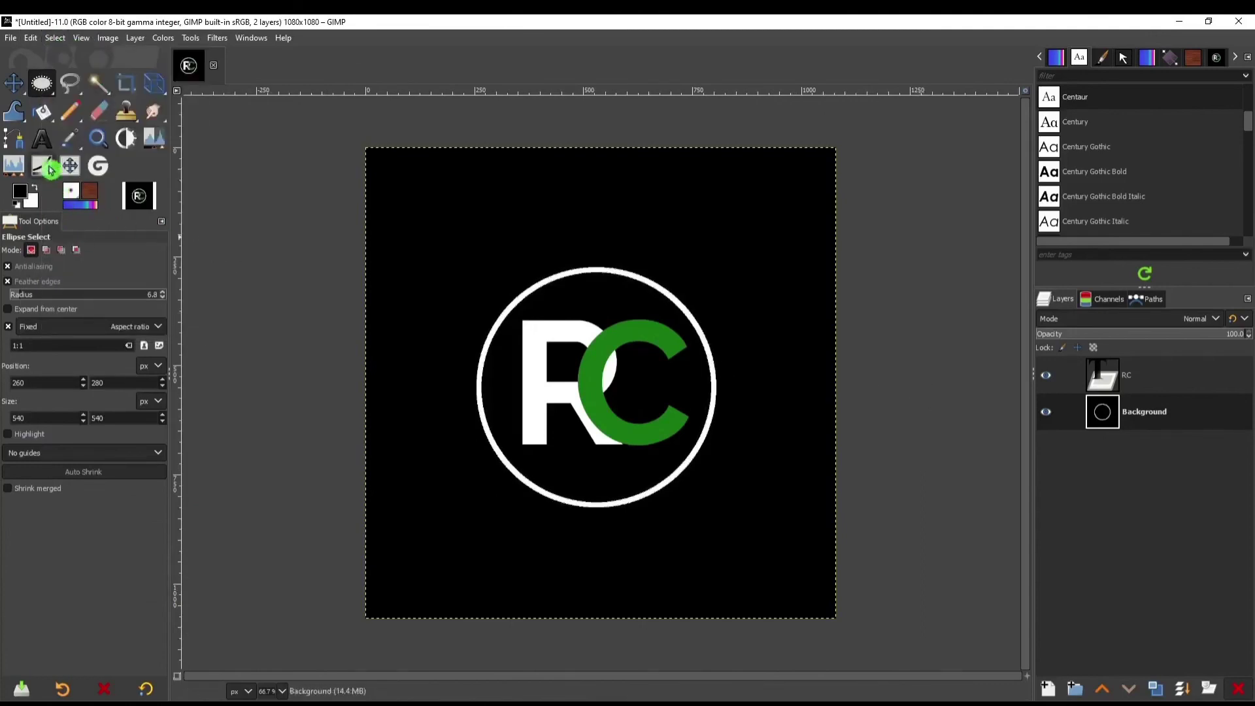
Step: Add the text "Royalty Careers" beneath the ring in Raleway Medium at 100 px, with "Royalty" in green and "Careers" in white
{"action": "left_click", "coordinate": [41, 138]}
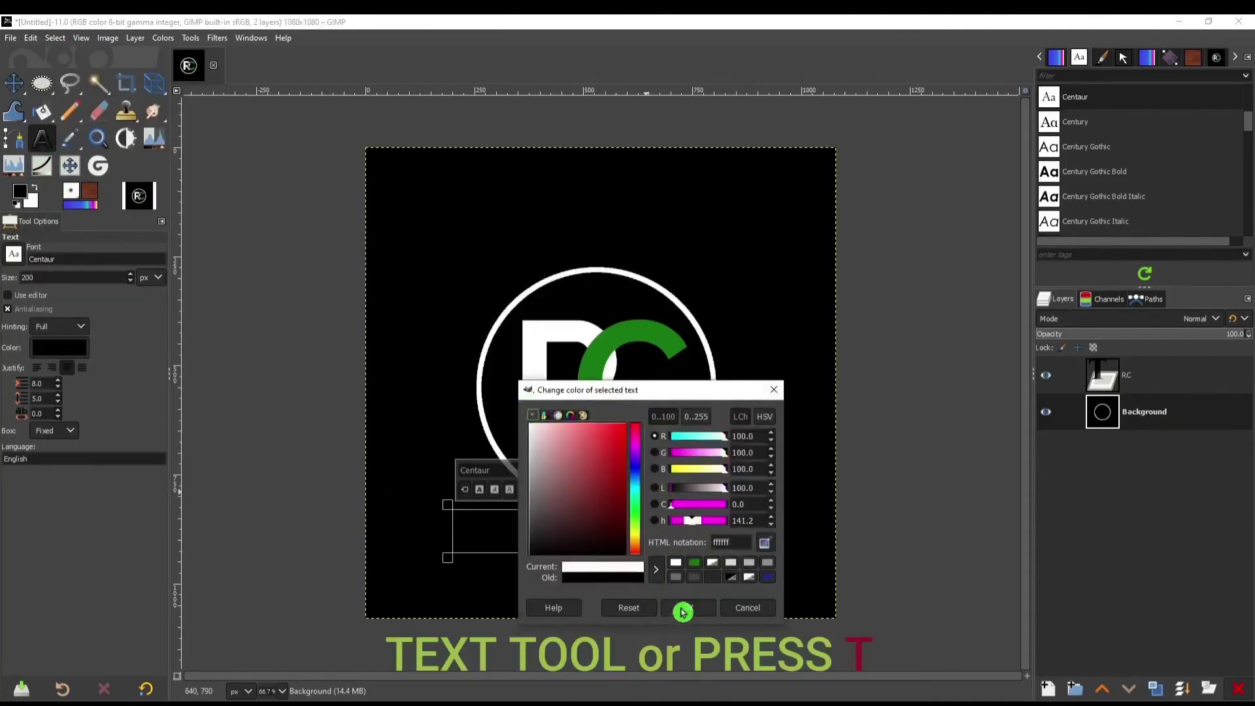
{"action": "left_click", "coordinate": [680, 607]}
{"action": "type", "text": "R"}
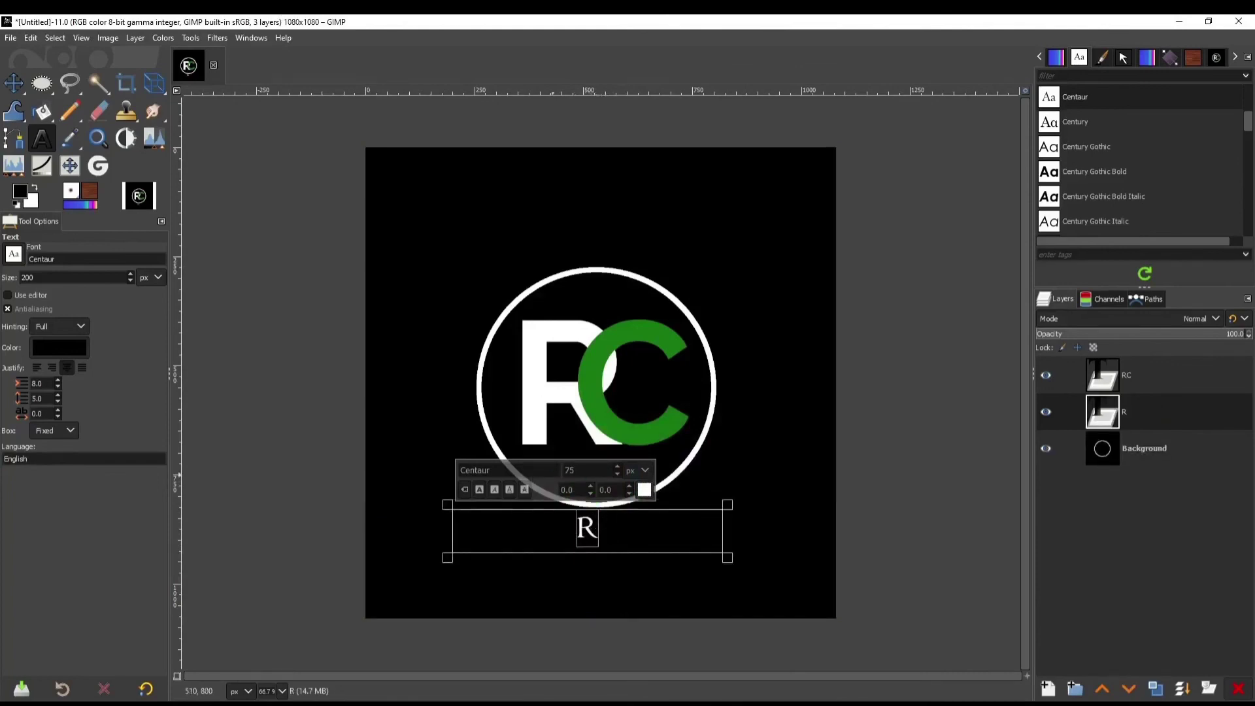
{"action": "left_click", "coordinate": [471, 470]}
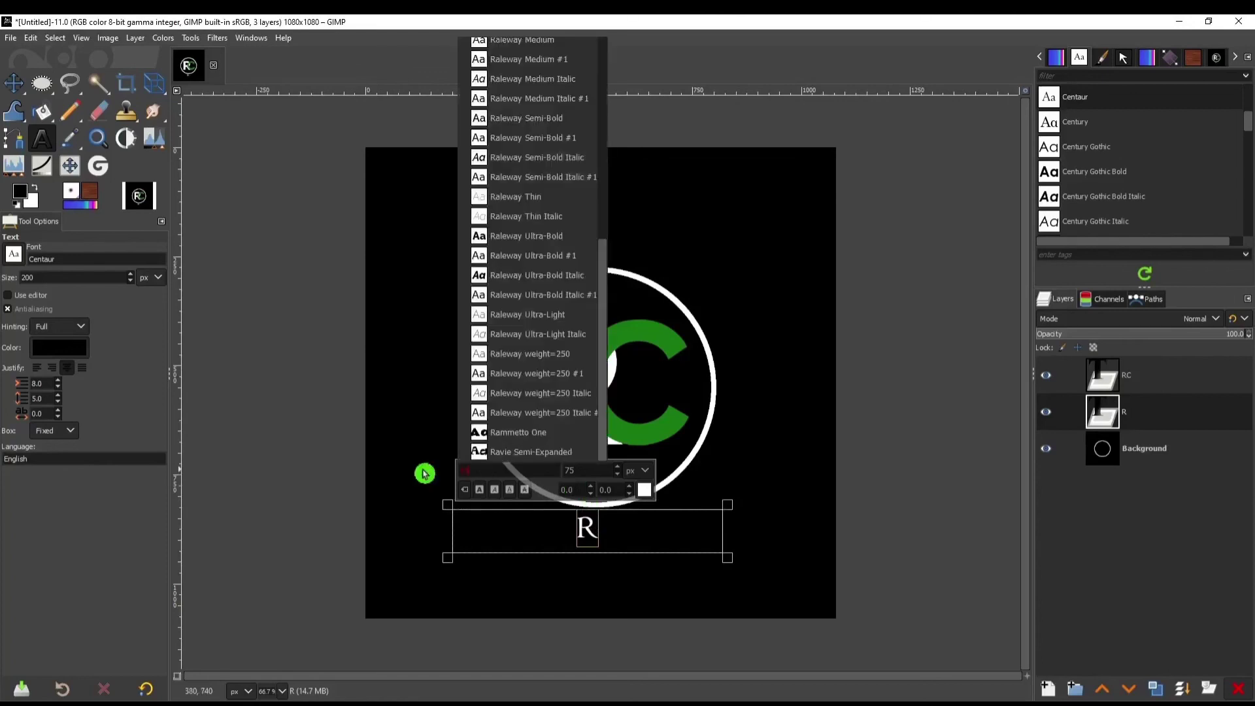
{"action": "type", "text": "le"}
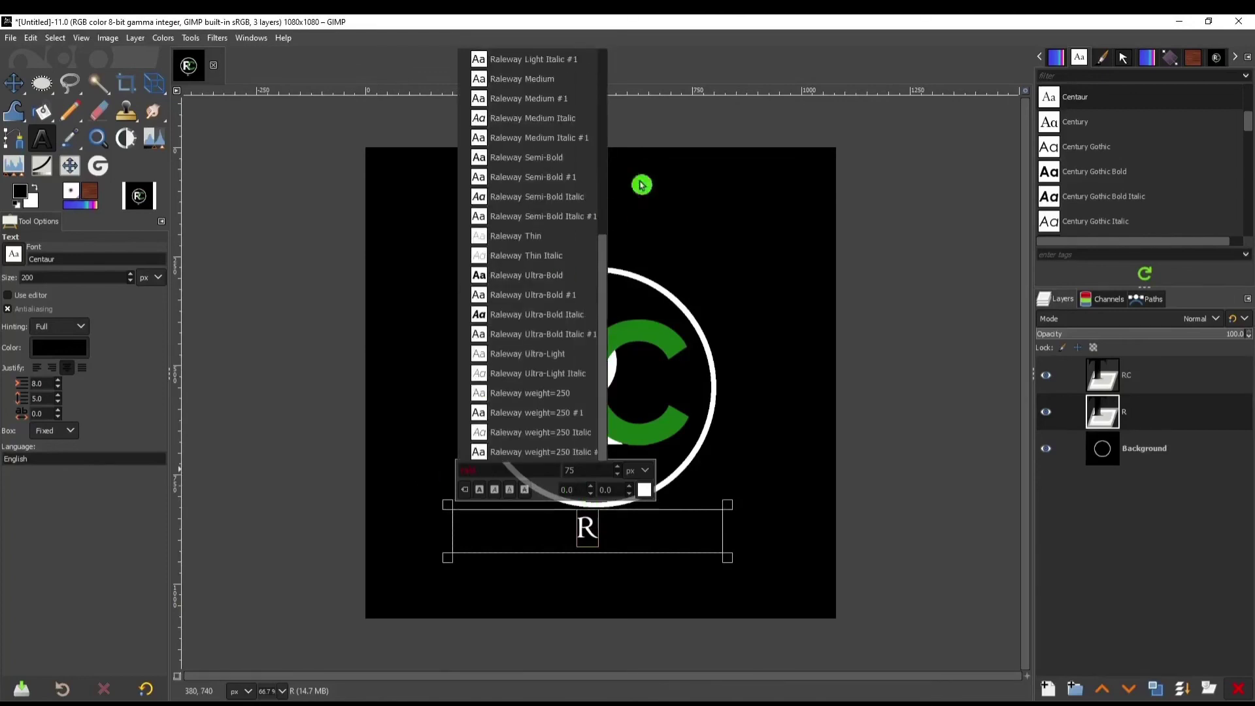
{"action": "left_click", "coordinate": [559, 81]}
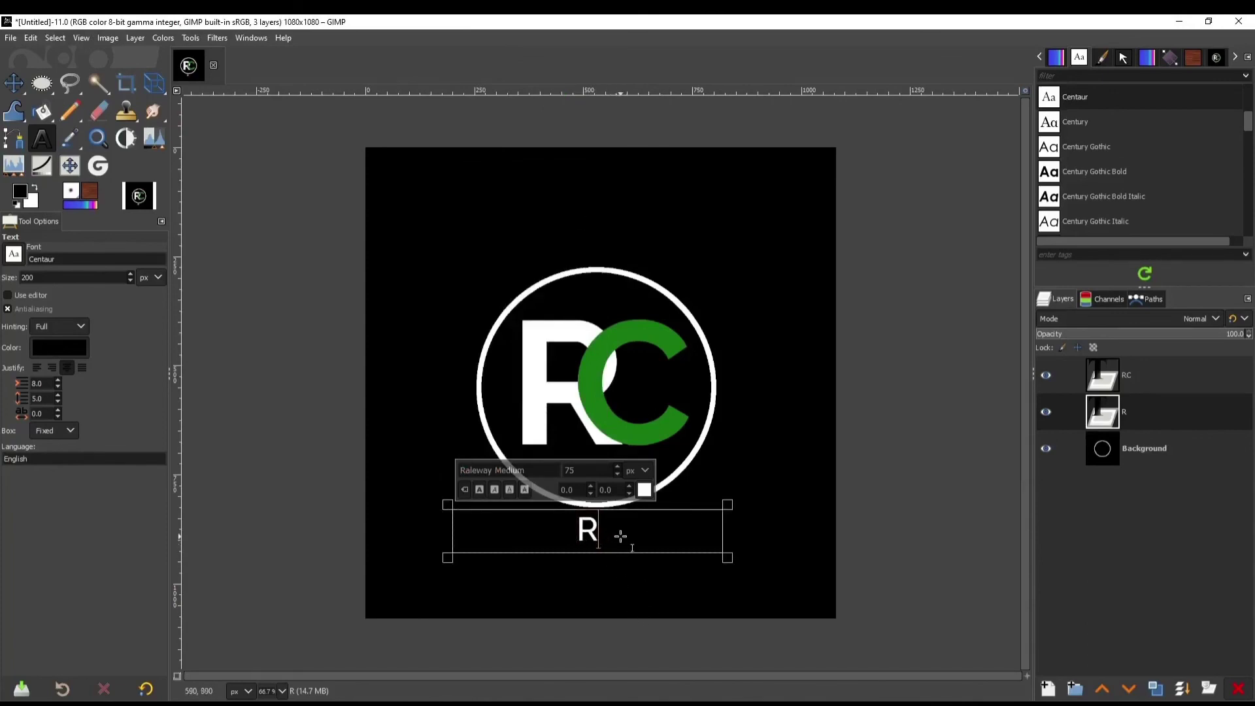
{"action": "type", "text": "oyalty"}
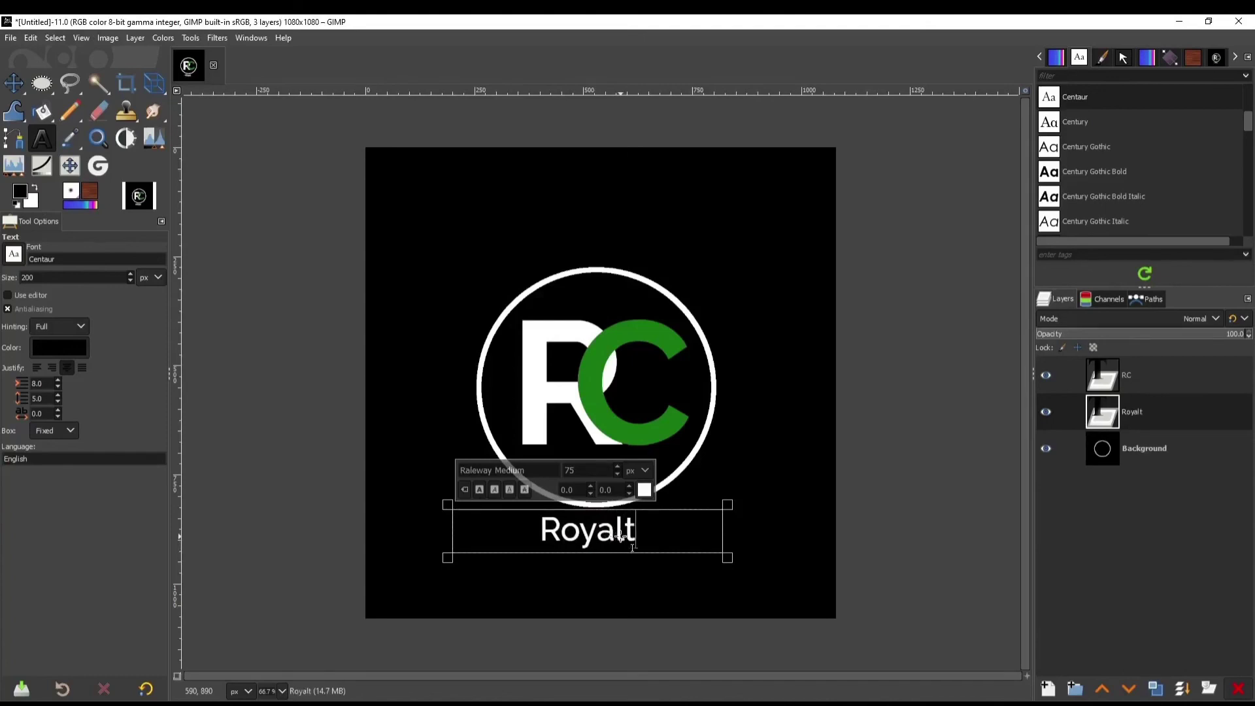
{"action": "type", "text": " Careers"}
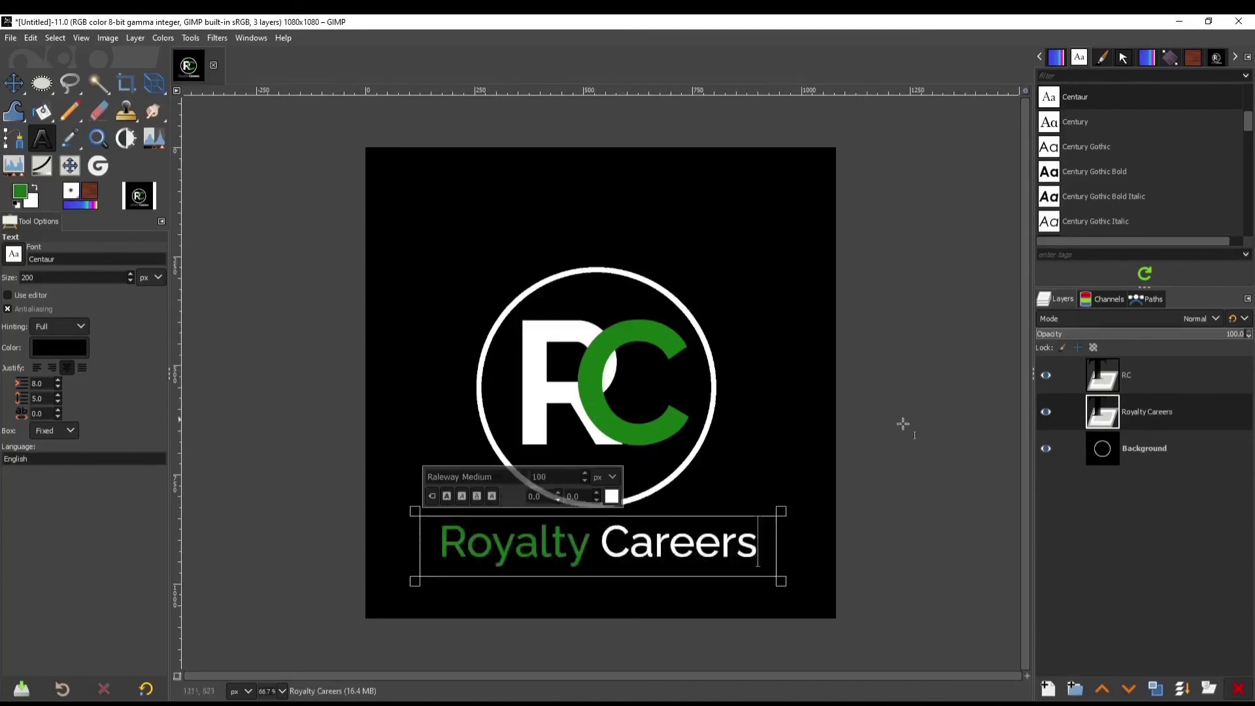
Step: Try the Apply Lens and Drop Shadow (legacy) filters on the RC layer
{"action": "key", "text": "Page_Down"}
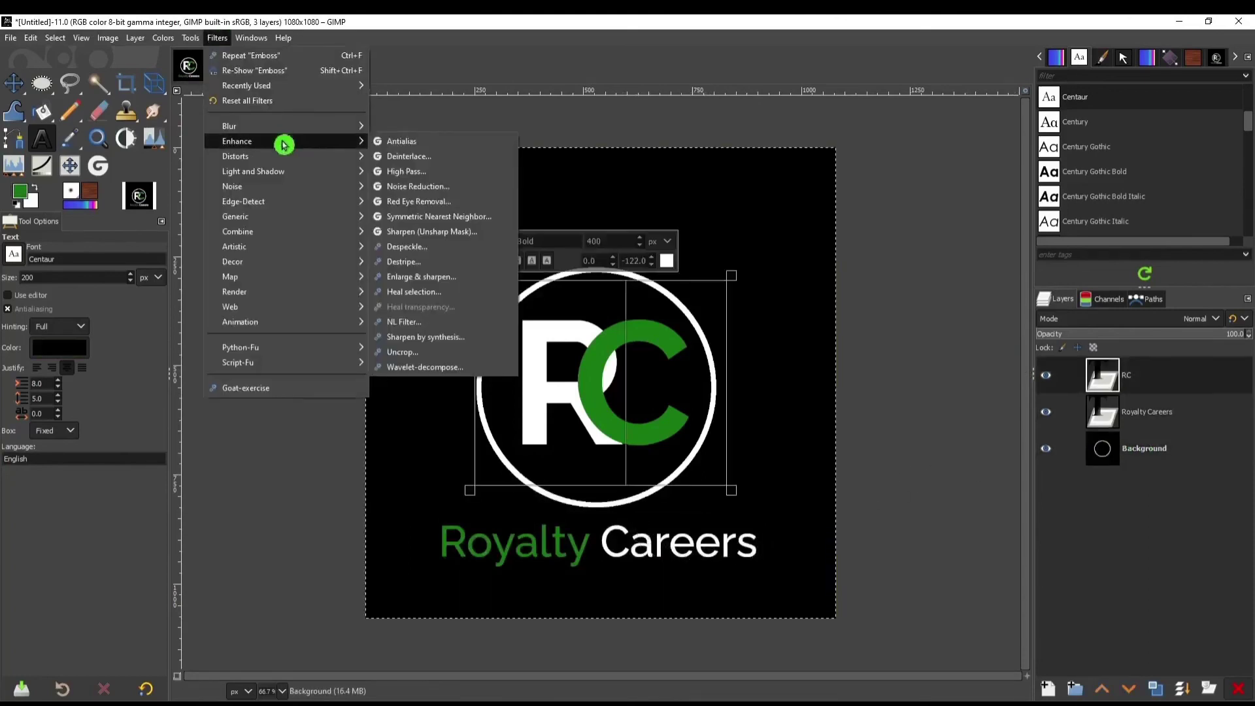
{"action": "mouse_move", "coordinate": [308, 154]}
{"action": "left_click", "coordinate": [415, 154]}
{"action": "key", "text": "Escape"}
{"action": "left_click", "coordinate": [217, 37]}
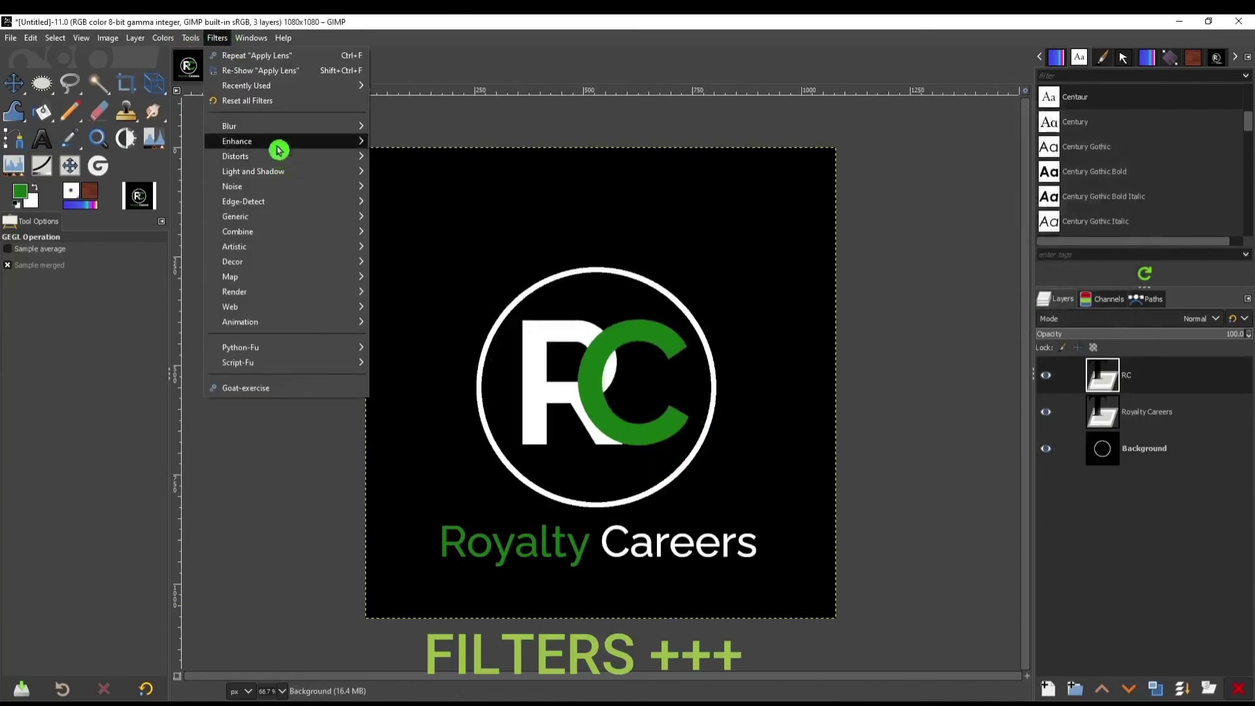
{"action": "mouse_move", "coordinate": [304, 171]}
{"action": "left_click", "coordinate": [460, 317]}
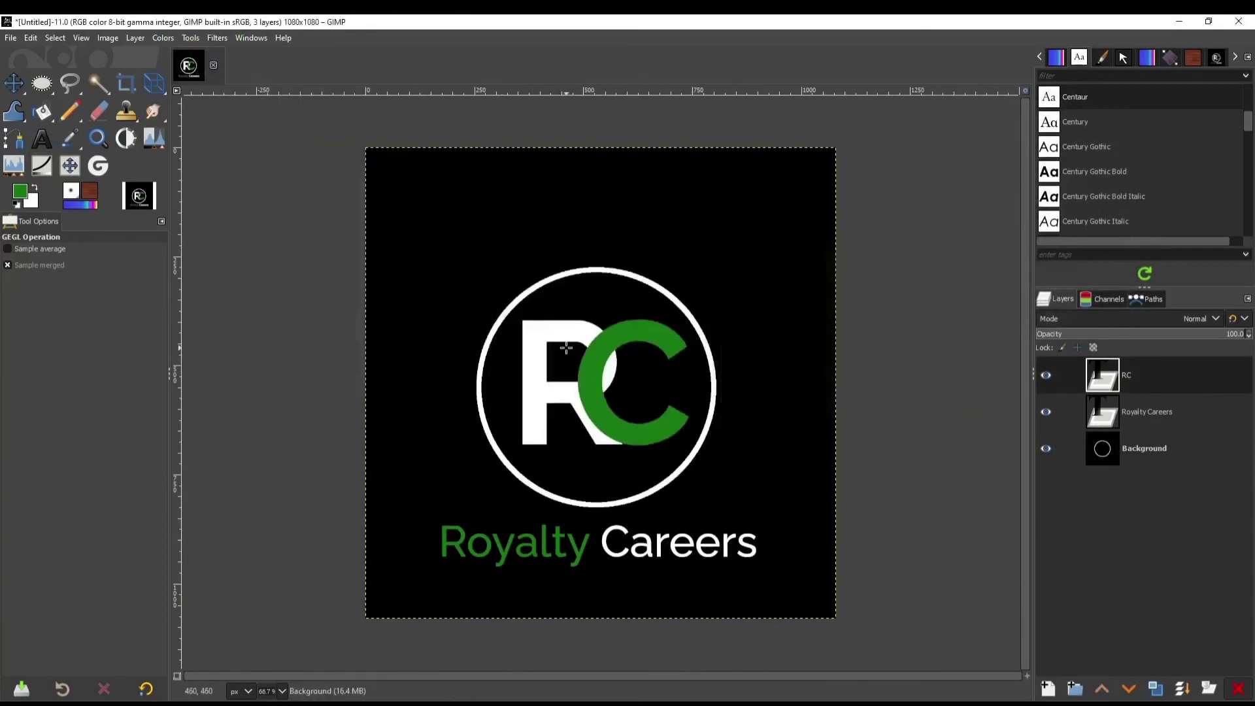
{"action": "left_click", "coordinate": [1076, 347]}
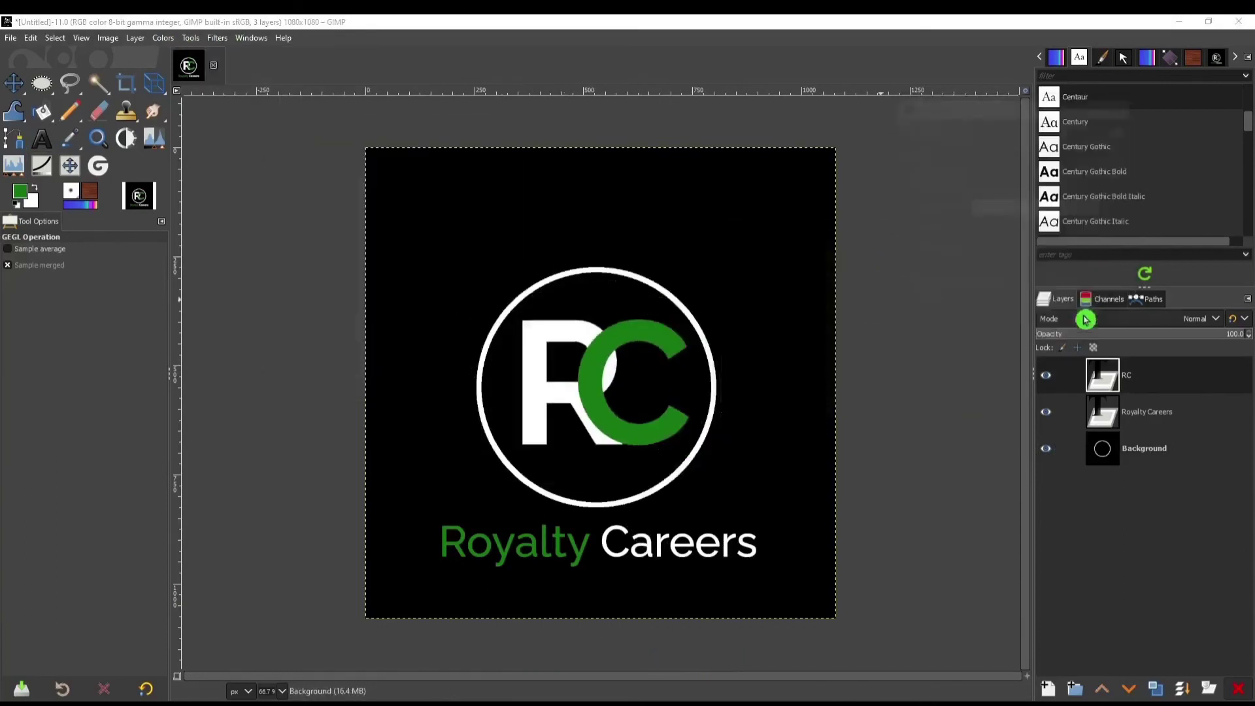
Step: Try the Ripple distortion on the RC layer with amplitude 25 and period 84
{"action": "left_click", "coordinate": [217, 38]}
{"action": "mouse_move", "coordinate": [282, 204]}
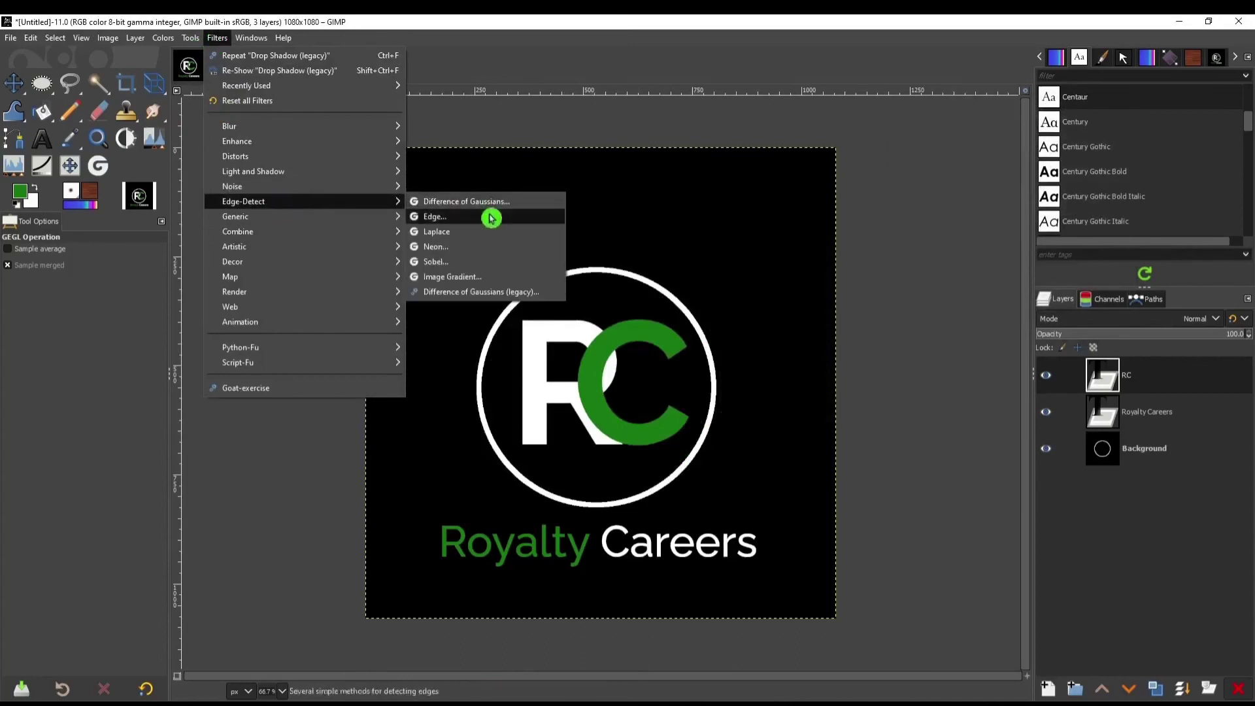
{"action": "mouse_move", "coordinate": [392, 158]}
{"action": "left_click", "coordinate": [490, 283]}
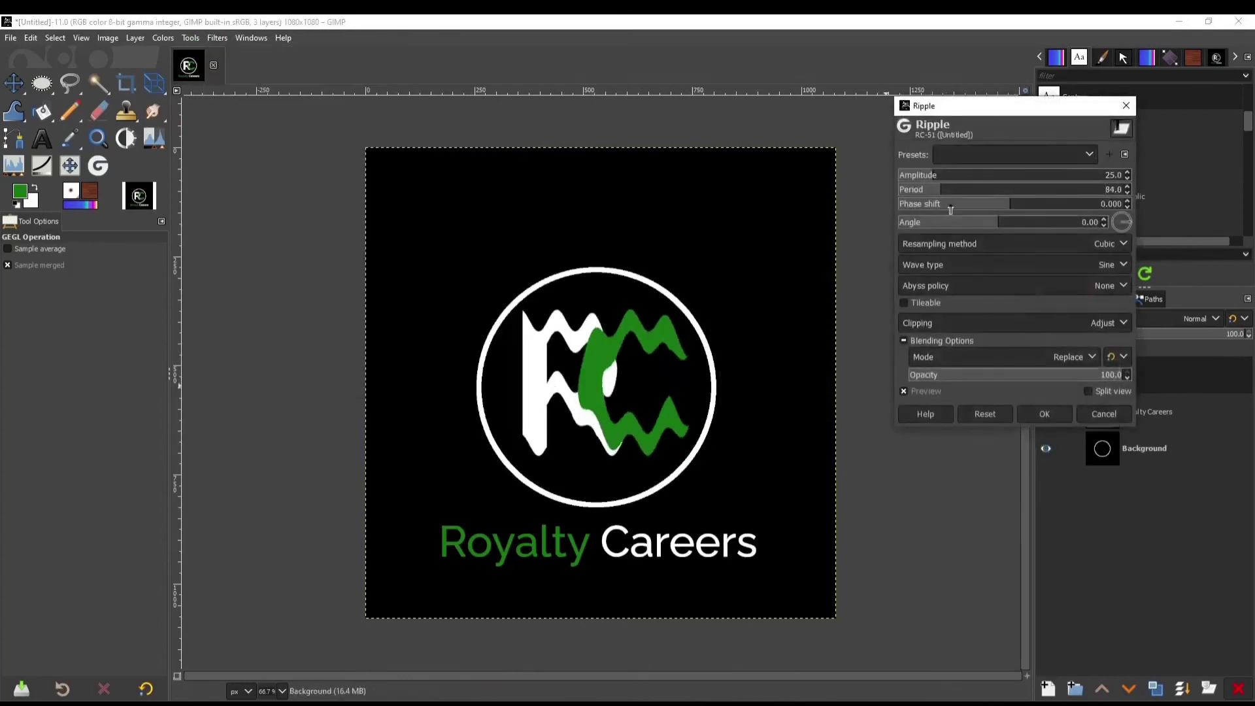
{"action": "left_click_drag", "start_coordinate": [915, 175], "coordinate": [967, 214]}
{"action": "left_click", "coordinate": [1044, 413]}
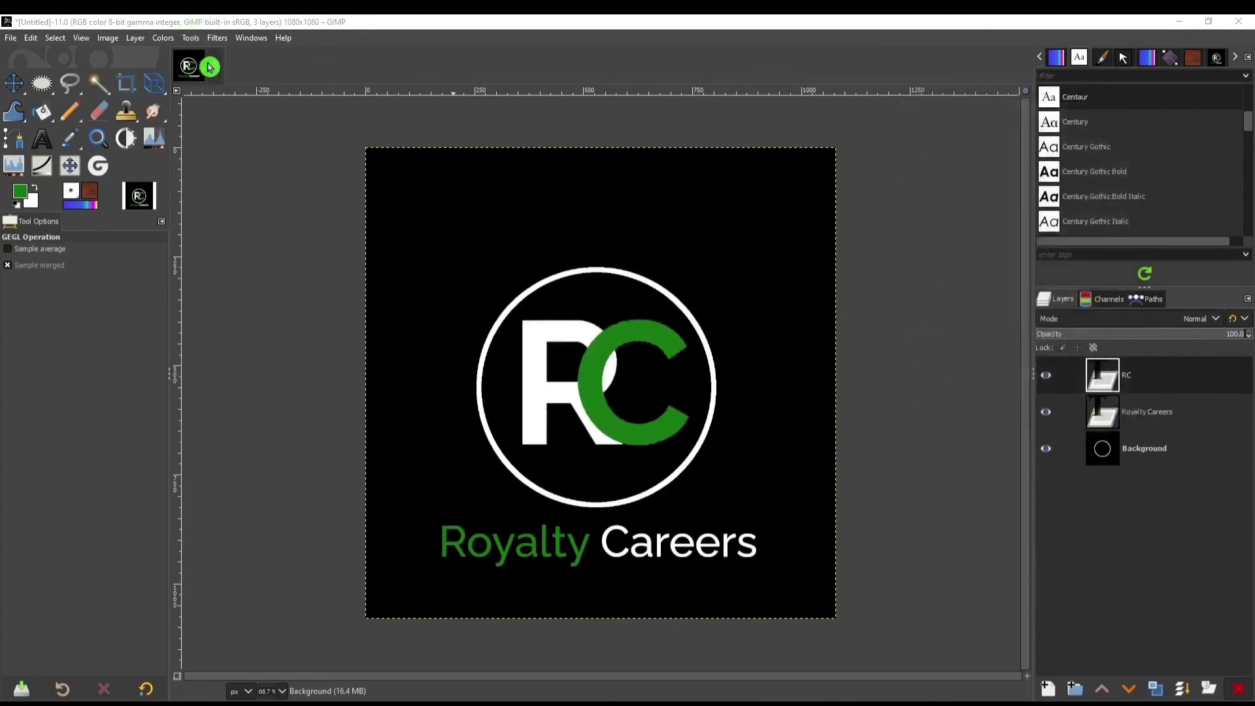
Step: Apply the Add Bevel filter to the RC layer with a thickness of 7, working on a copy of the image
{"action": "left_click", "coordinate": [217, 38]}
{"action": "mouse_move", "coordinate": [285, 261]}
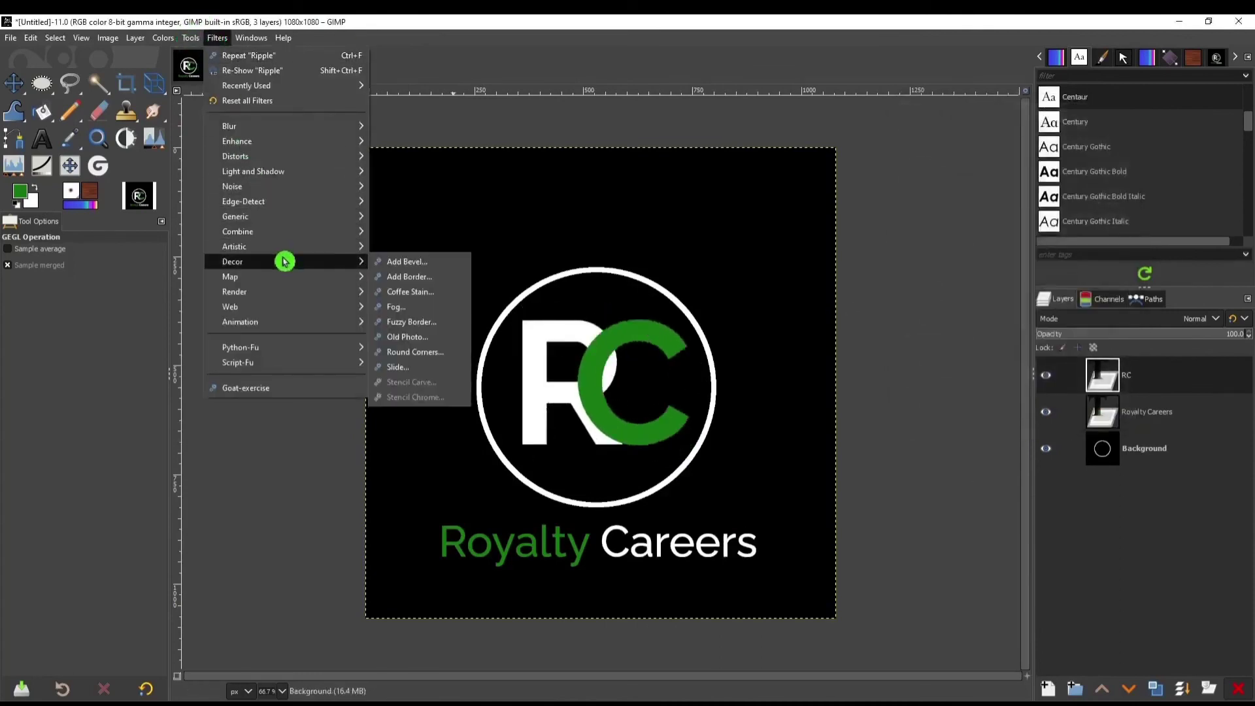
{"action": "left_click", "coordinate": [454, 262]}
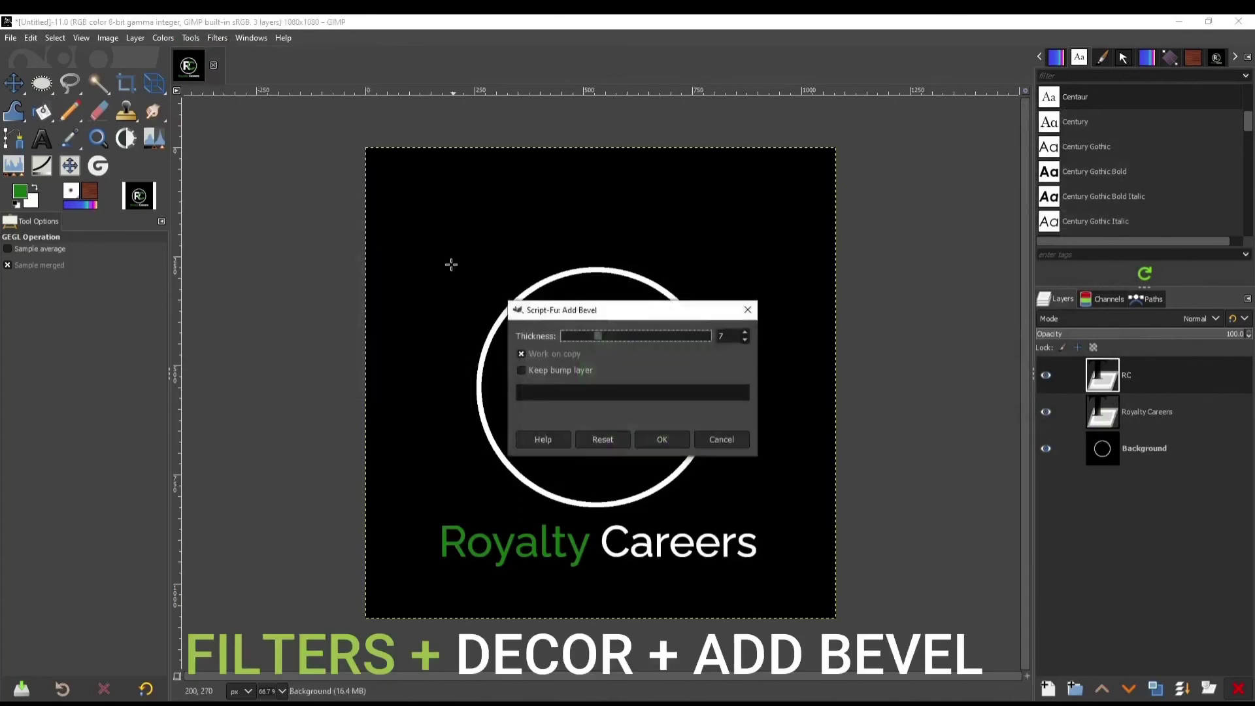
{"action": "left_click", "coordinate": [663, 442]}
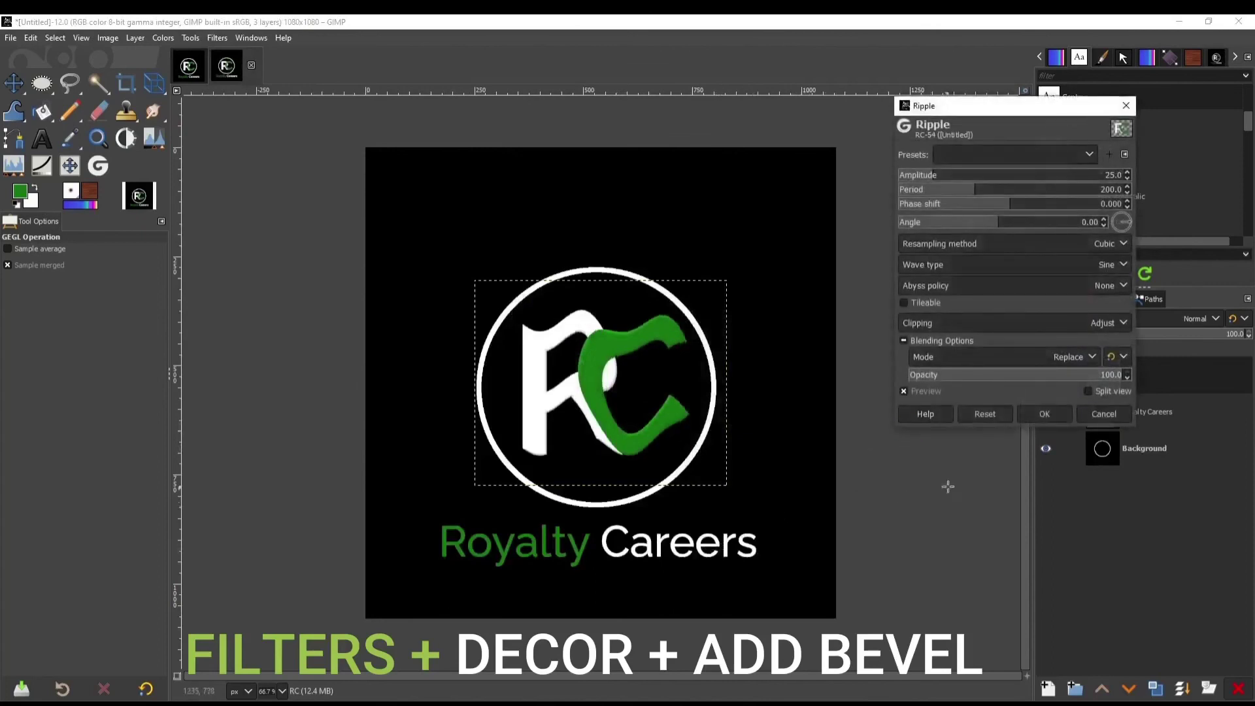
{"action": "left_click", "coordinate": [1084, 415]}
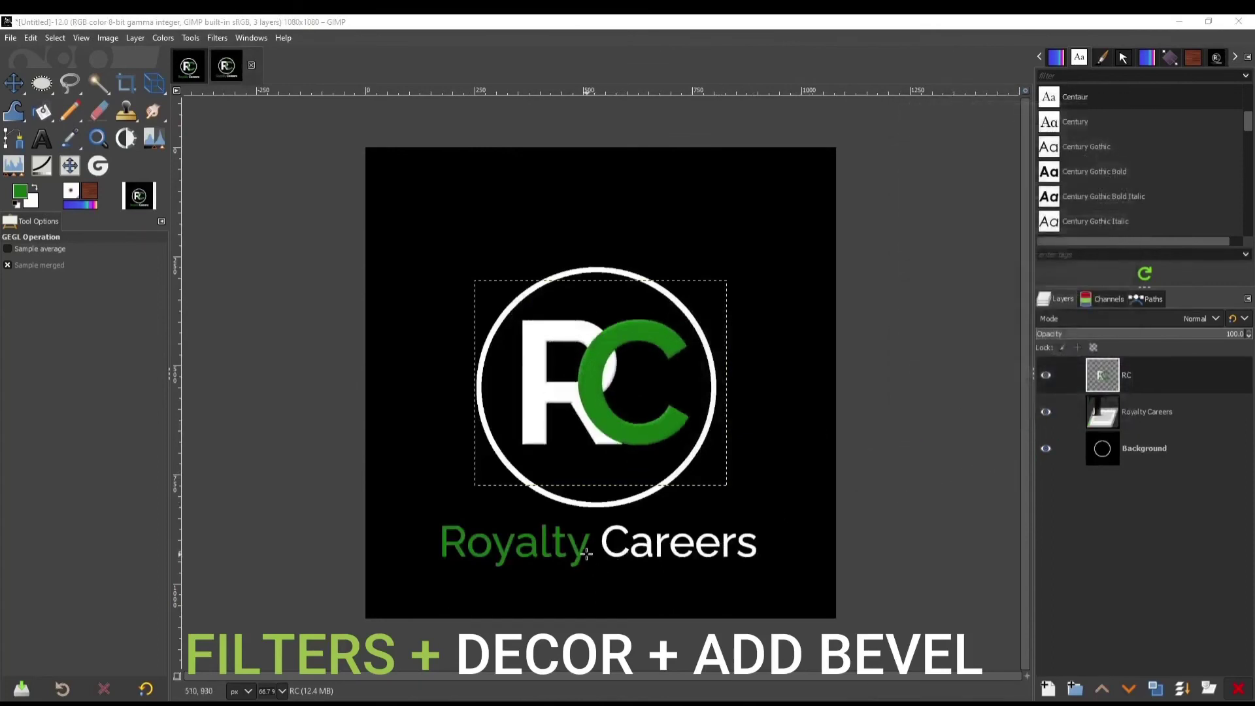
Step: Try the Ripple distortion on the Royalty Careers text layer with amplitude 25 and period 200
{"action": "key", "text": "ctrl+shift+f"}
{"action": "left_click", "coordinate": [1047, 413]}
{"action": "left_click", "coordinate": [1097, 420]}
{"action": "left_click", "coordinate": [1158, 413]}
{"action": "key", "text": "ctrl+shift+f"}
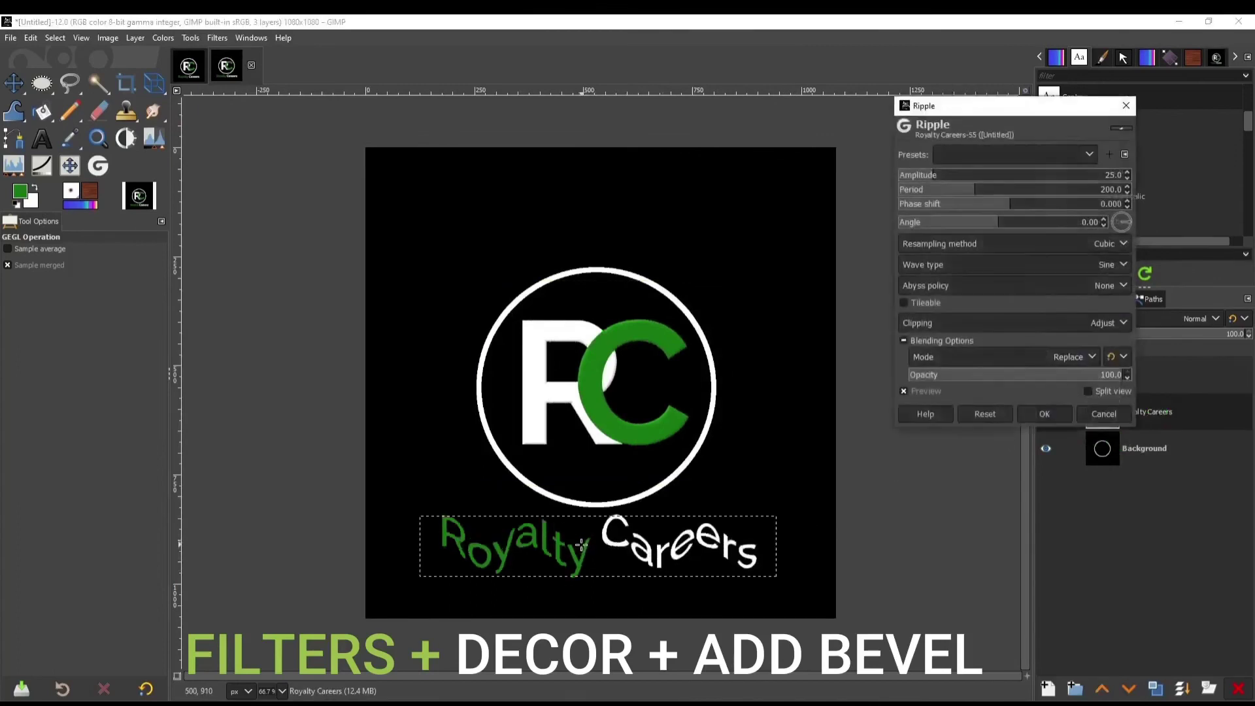
{"action": "left_click", "coordinate": [1103, 414]}
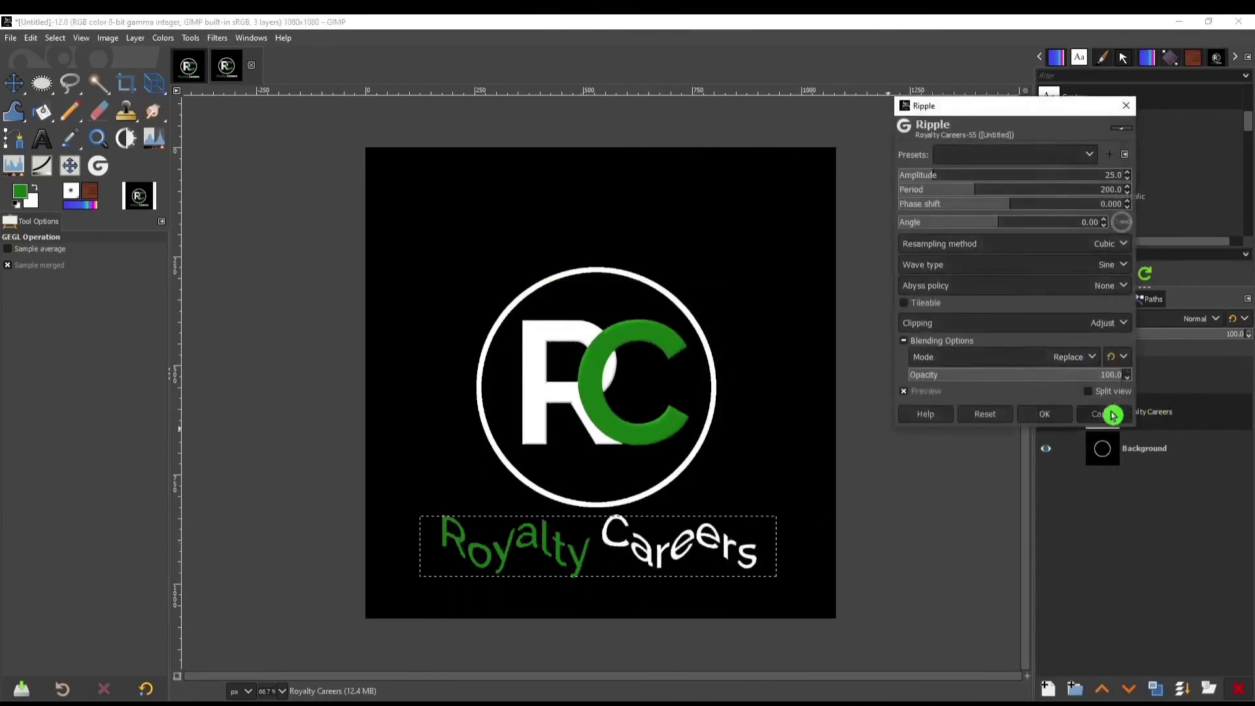
Step: Try the Paper Tile filter on the RC layer with a tile width of 160, tile height of 175 and move rate of about 16.5
{"action": "left_click", "coordinate": [217, 37]}
{"action": "left_click", "coordinate": [277, 277]}
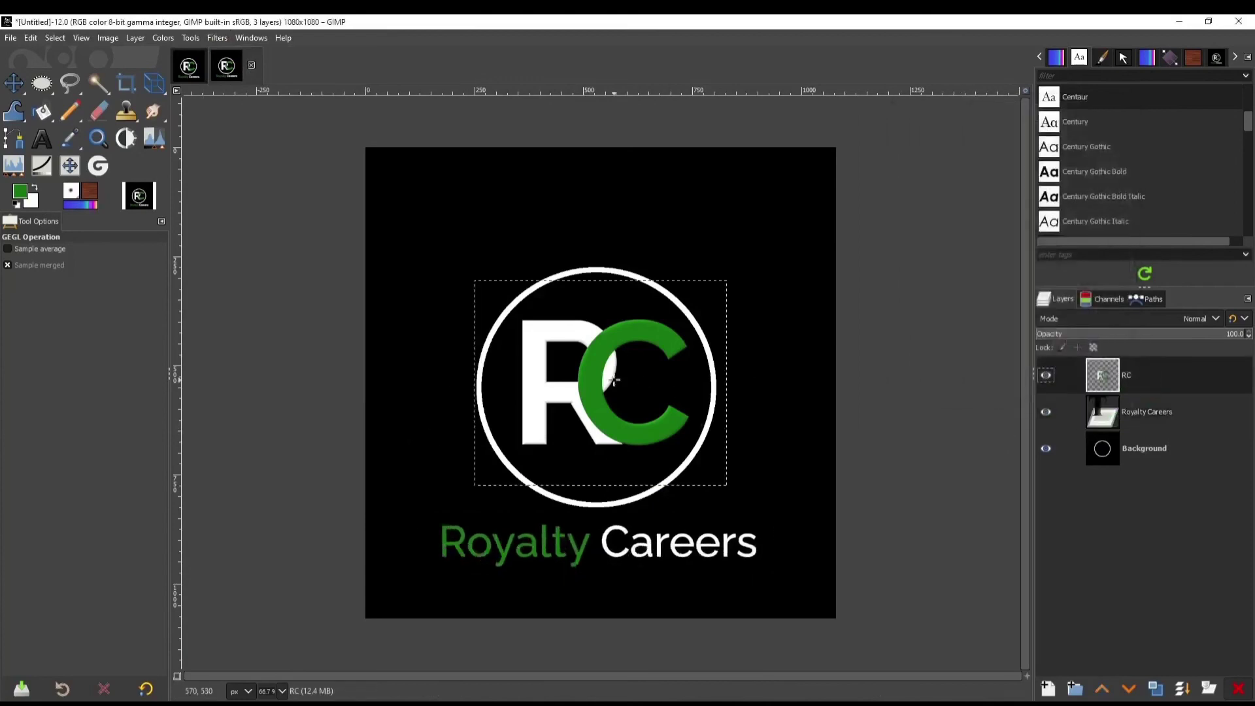
{"action": "key", "text": "ctrl+shift+f"}
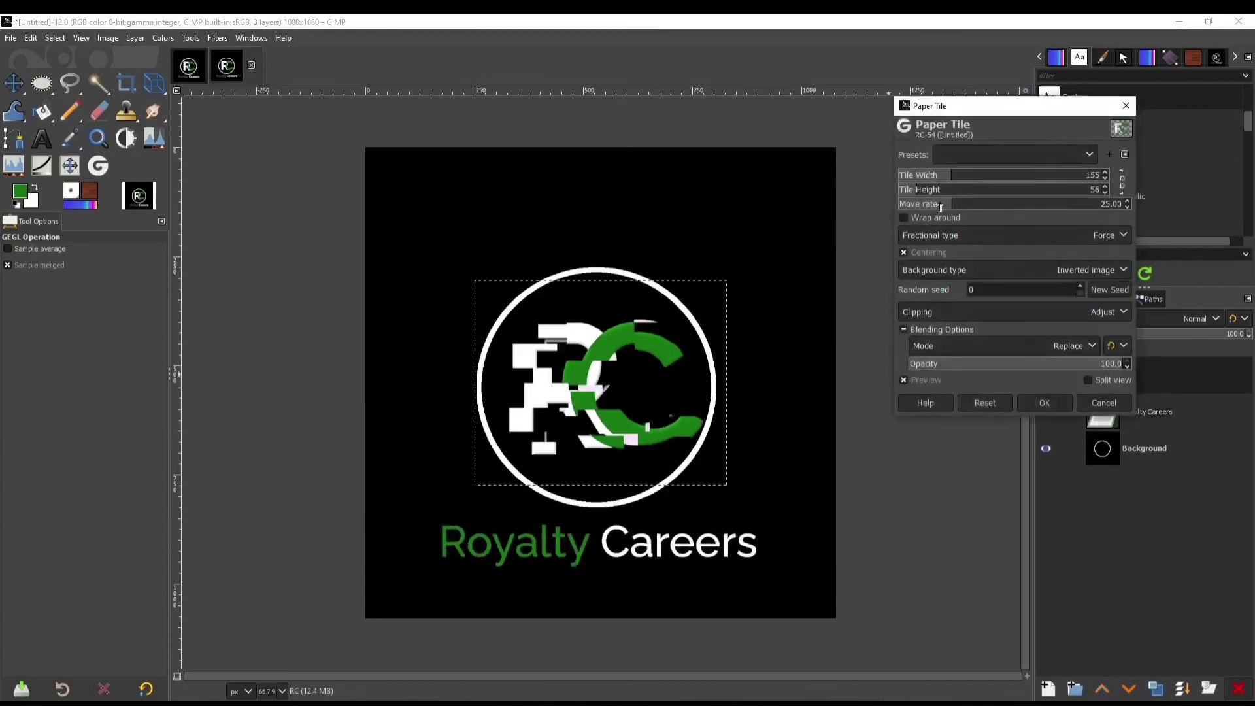
{"action": "left_click", "coordinate": [910, 201]}
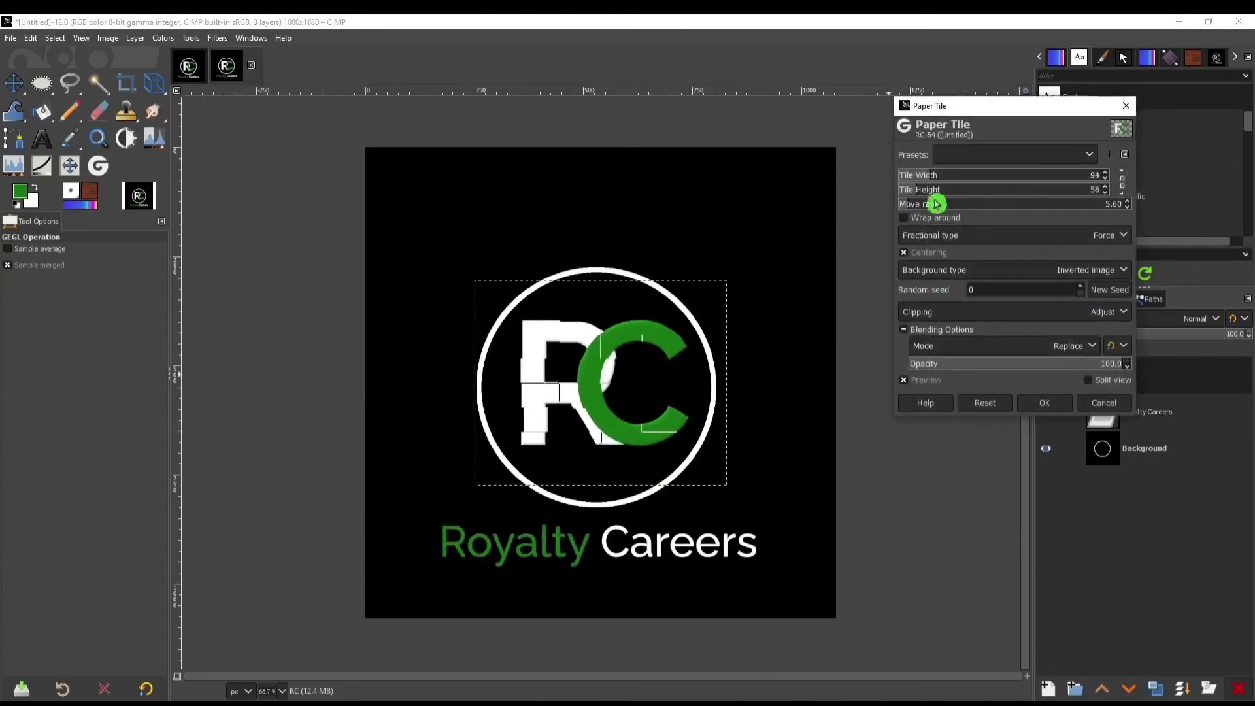
{"action": "left_click", "coordinate": [951, 177]}
{"action": "left_click", "coordinate": [952, 176]}
{"action": "left_click", "coordinate": [937, 203]}
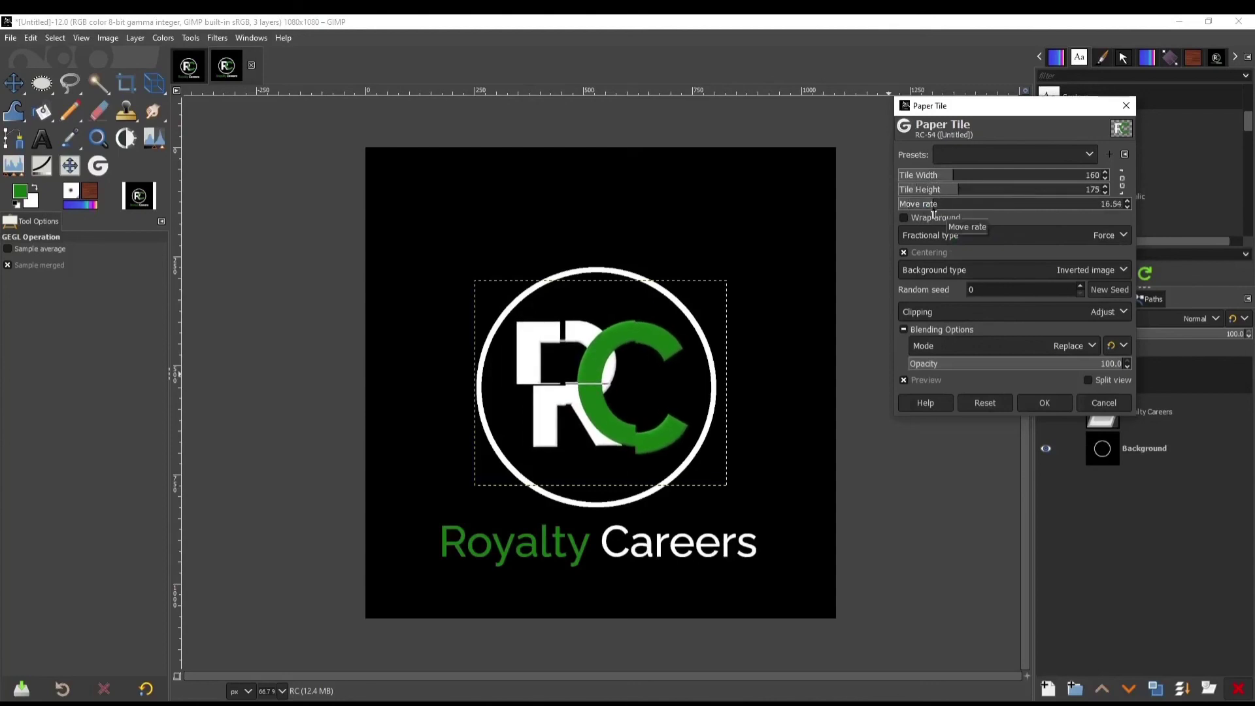
{"action": "left_click", "coordinate": [971, 193]}
{"action": "left_click", "coordinate": [967, 177]}
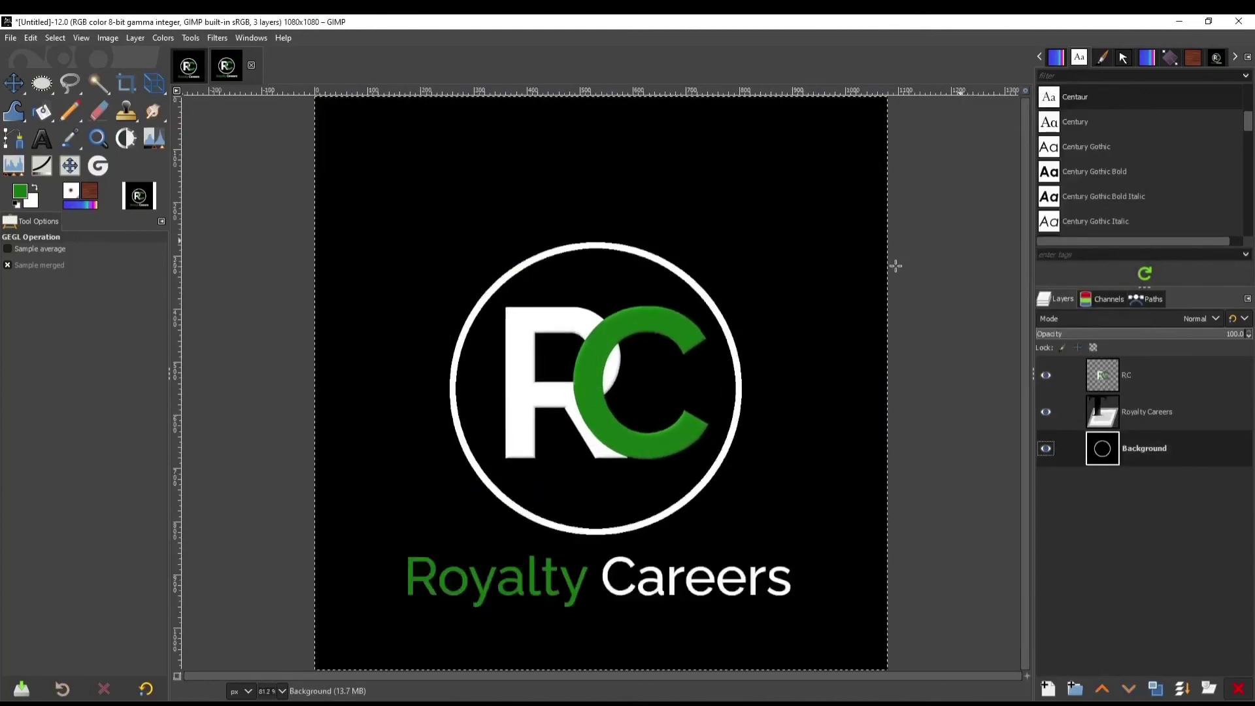
Step: In the M A D U badge image, create a new layer from the visible content, place it above all other layers and show every layer
{"action": "left_click", "coordinate": [1229, 556]}
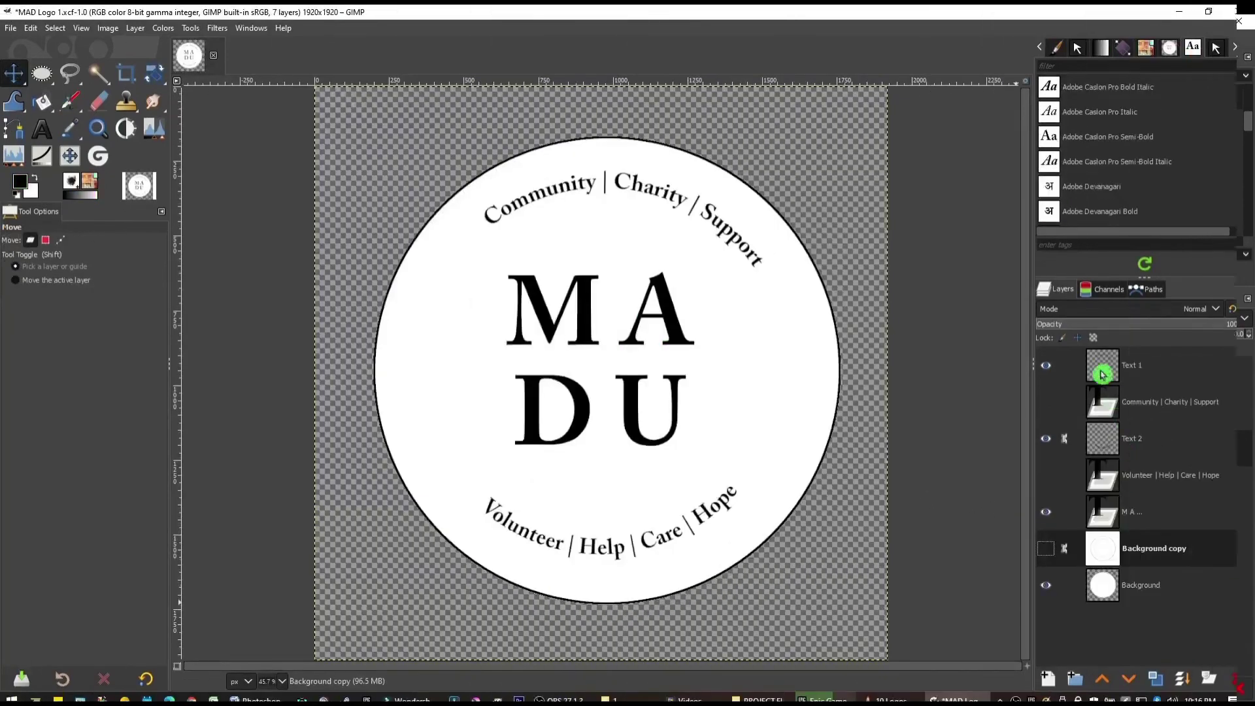
{"action": "left_click", "coordinate": [1087, 474]}
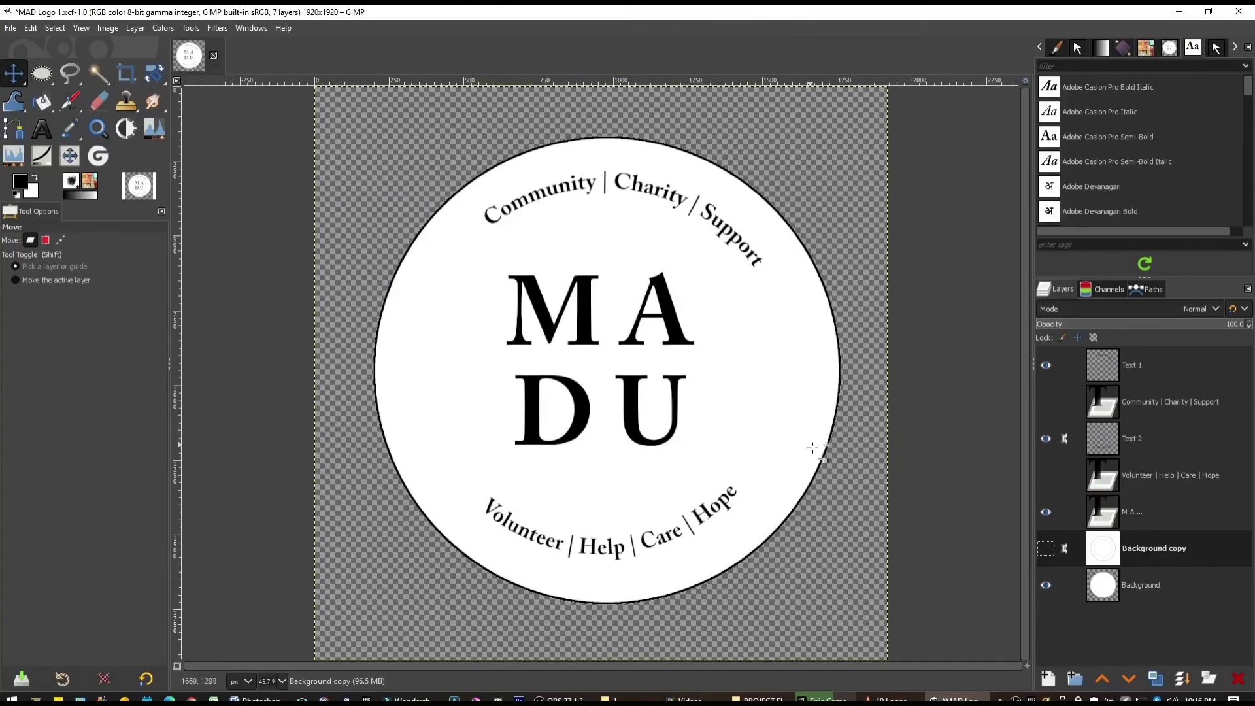
{"action": "right_click", "coordinate": [1188, 549]}
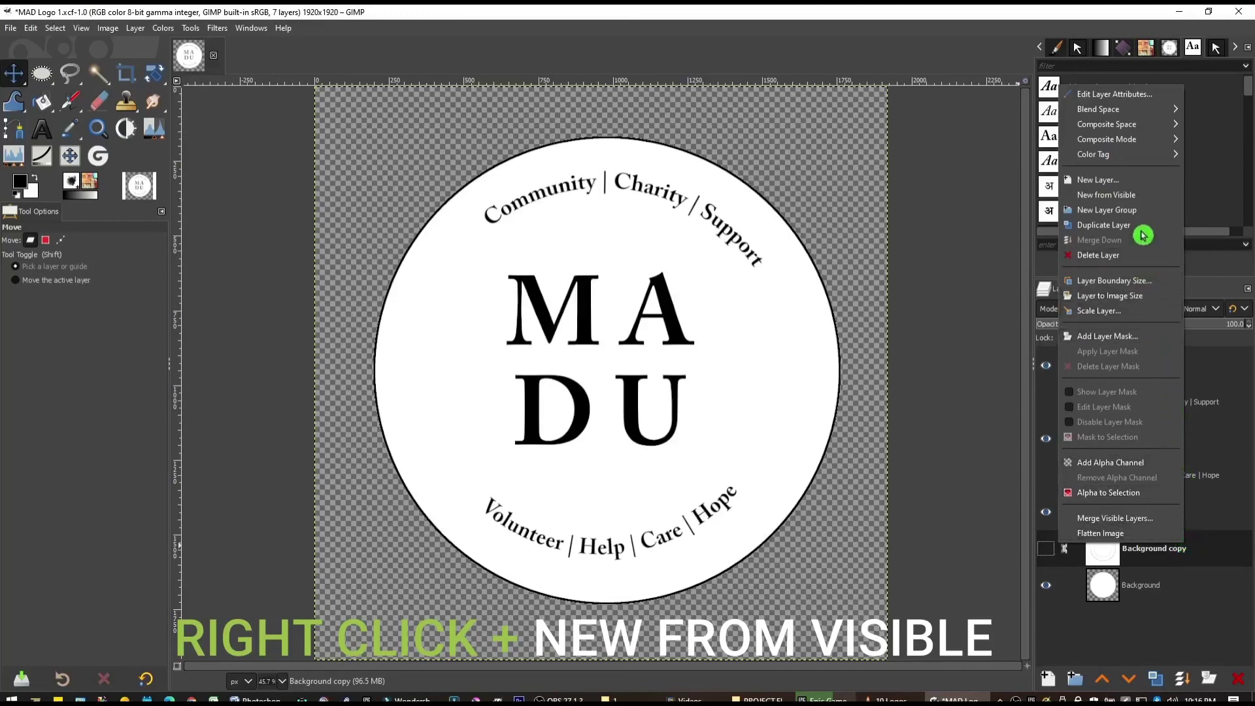
{"action": "left_click", "coordinate": [1162, 199]}
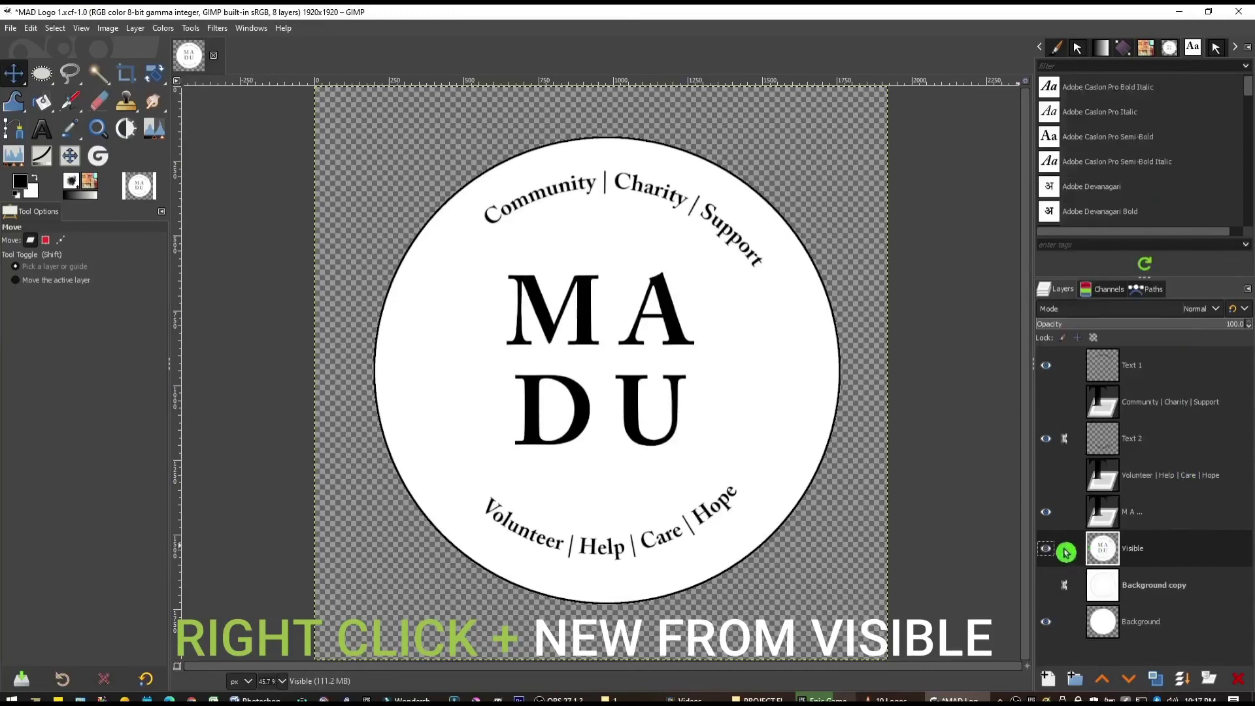
{"action": "left_click_drag", "start_coordinate": [1166, 544], "coordinate": [1154, 363]}
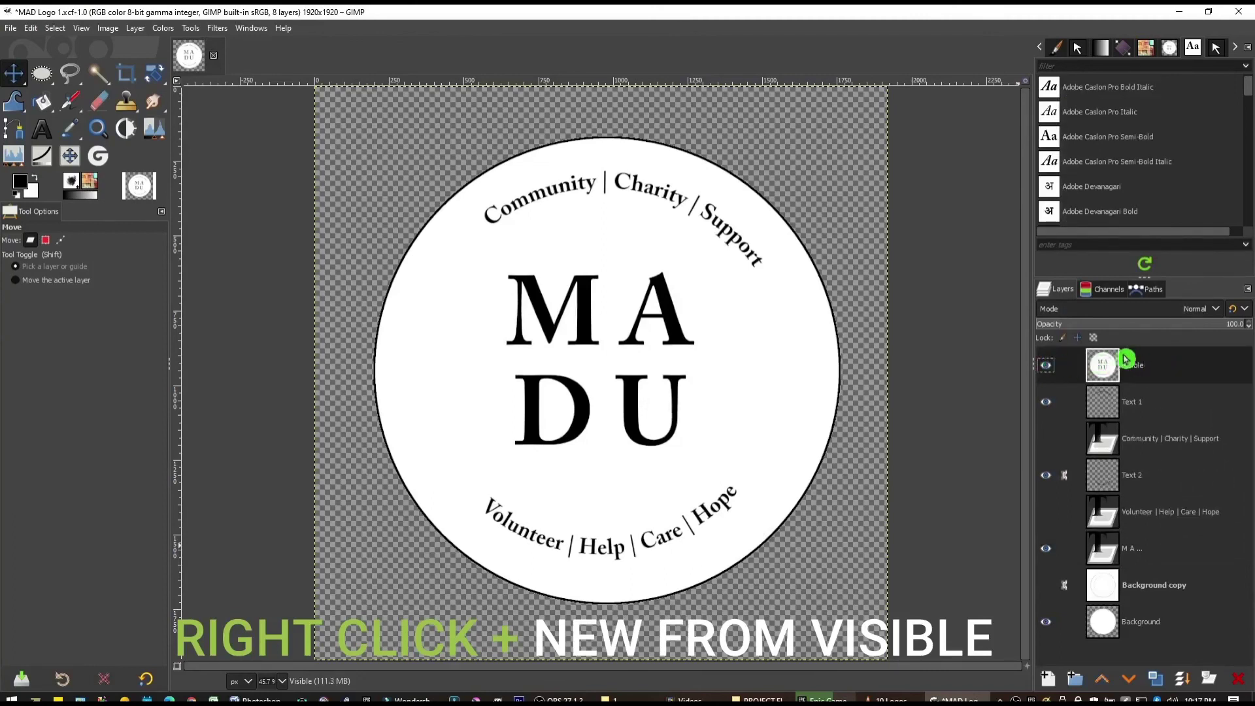
{"action": "left_click", "coordinate": [1047, 372]}
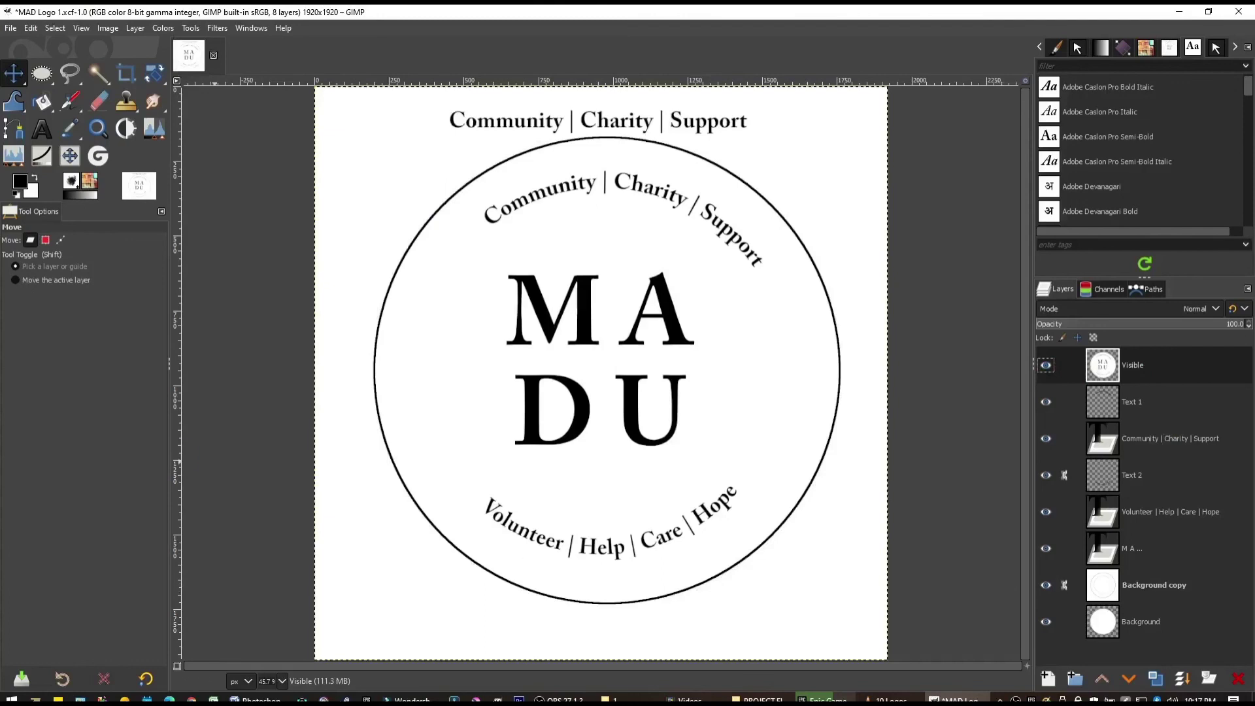
Step: Try exporting the badge image under the file name MAD Logo 1.jpg, leaving the export without saving
{"action": "left_click", "coordinate": [13, 31]}
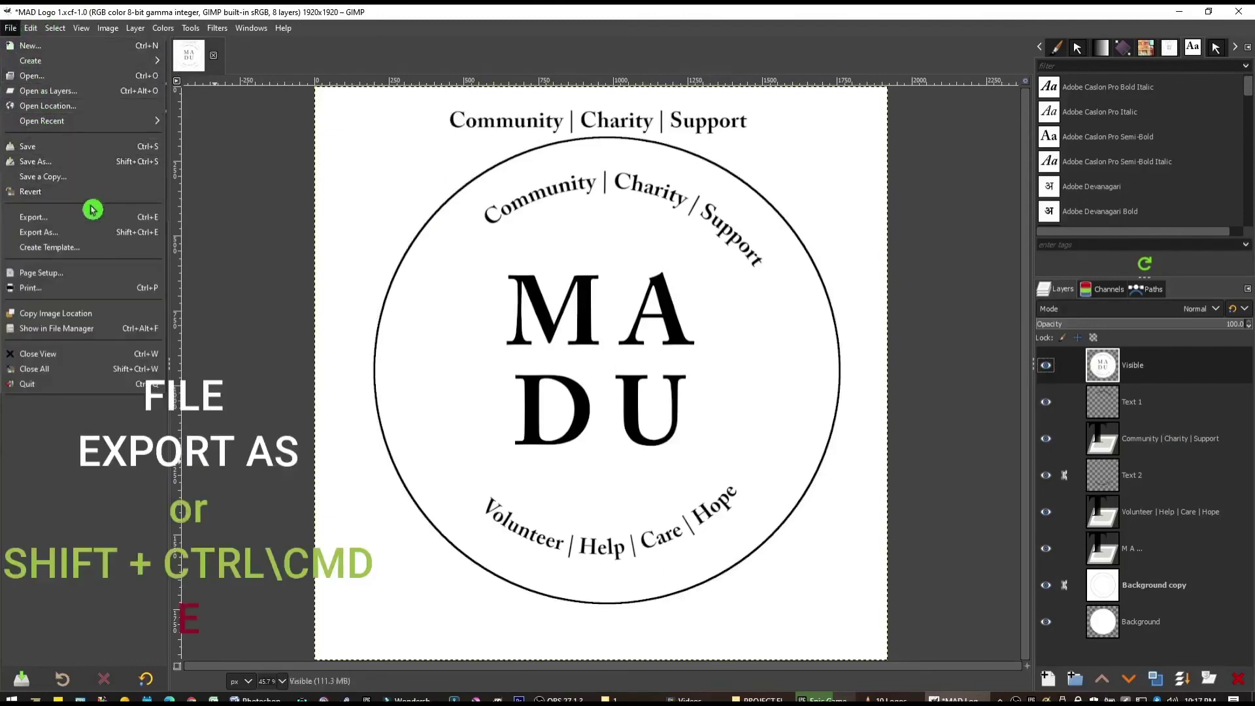
{"action": "left_click", "coordinate": [143, 234]}
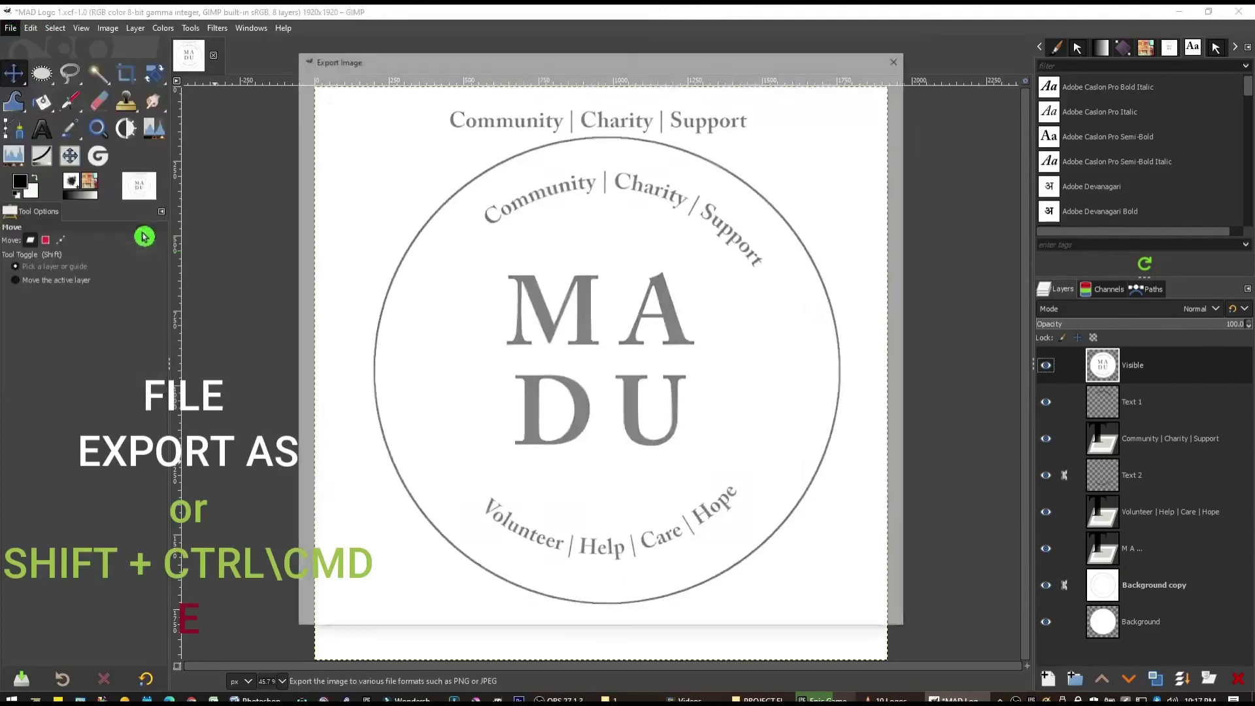
{"action": "left_click", "coordinate": [432, 81]}
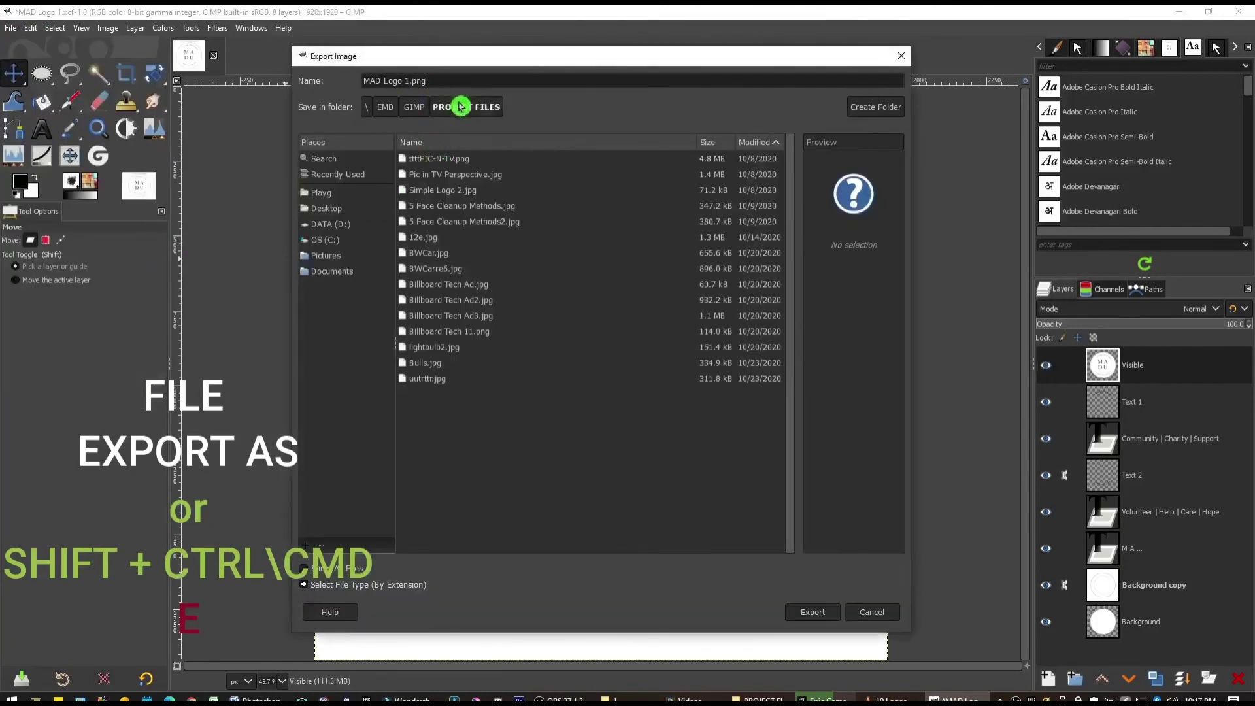
{"action": "key", "text": "BackSpace"}
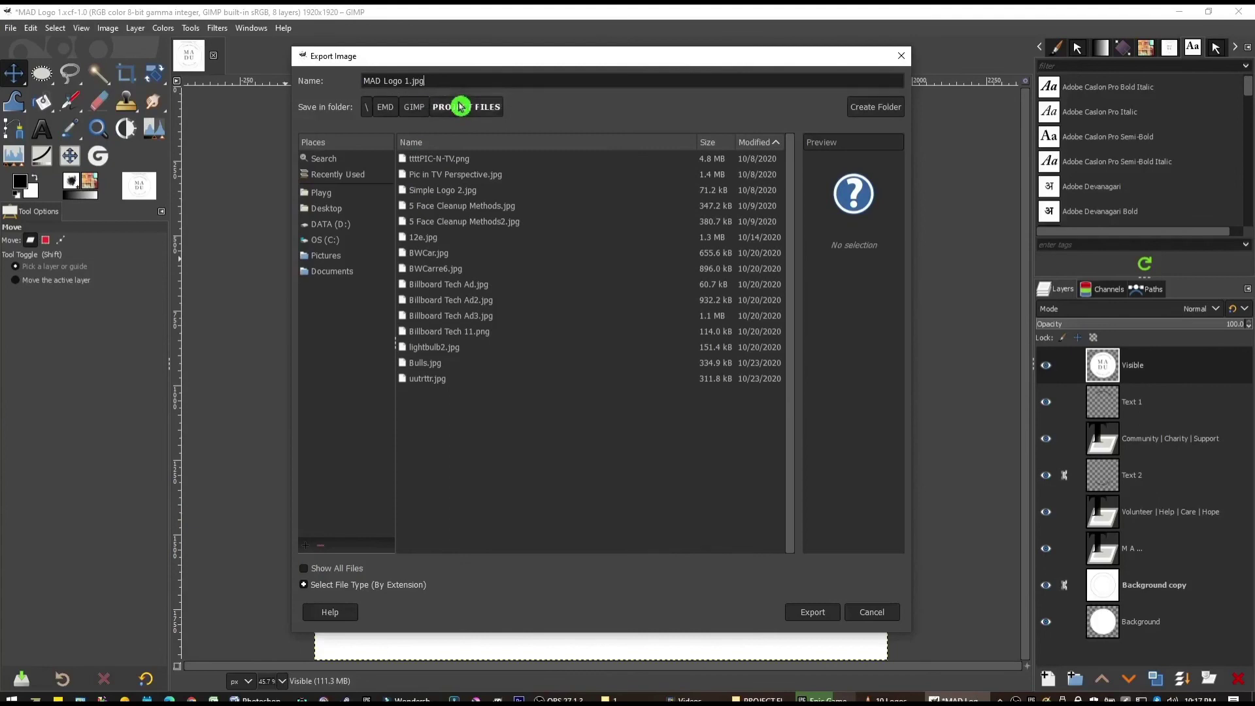
{"action": "left_click", "coordinate": [872, 613]}
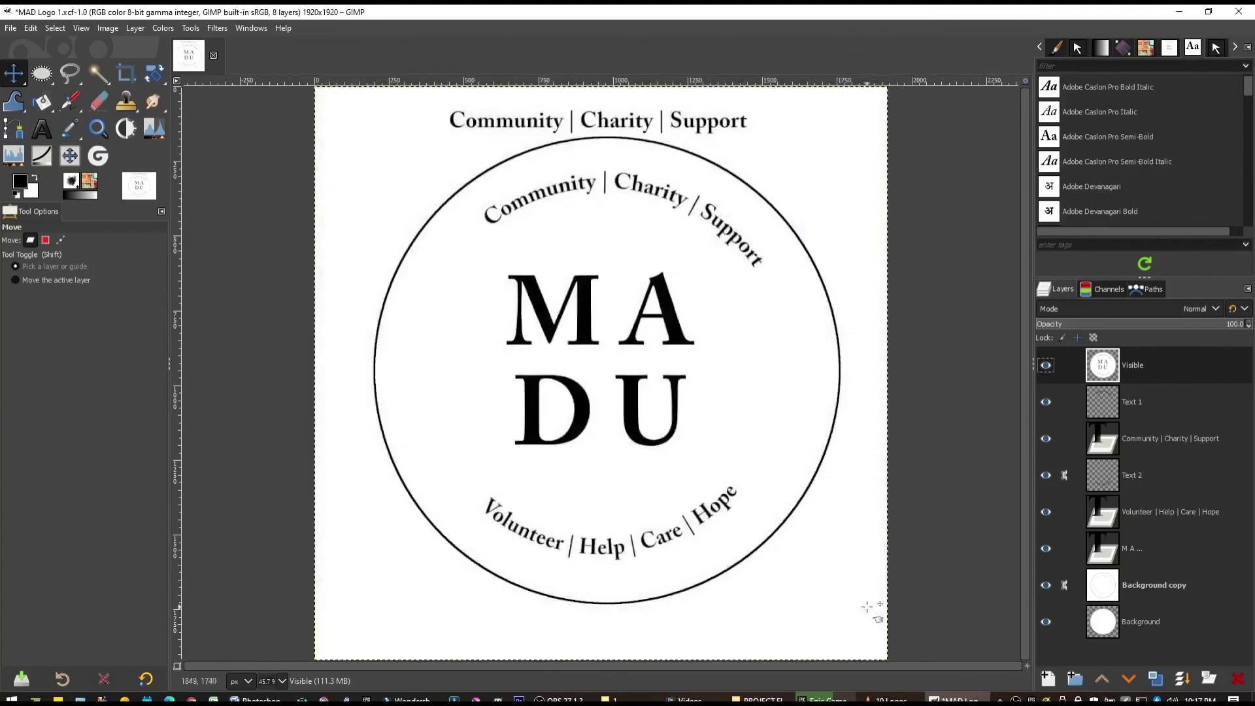